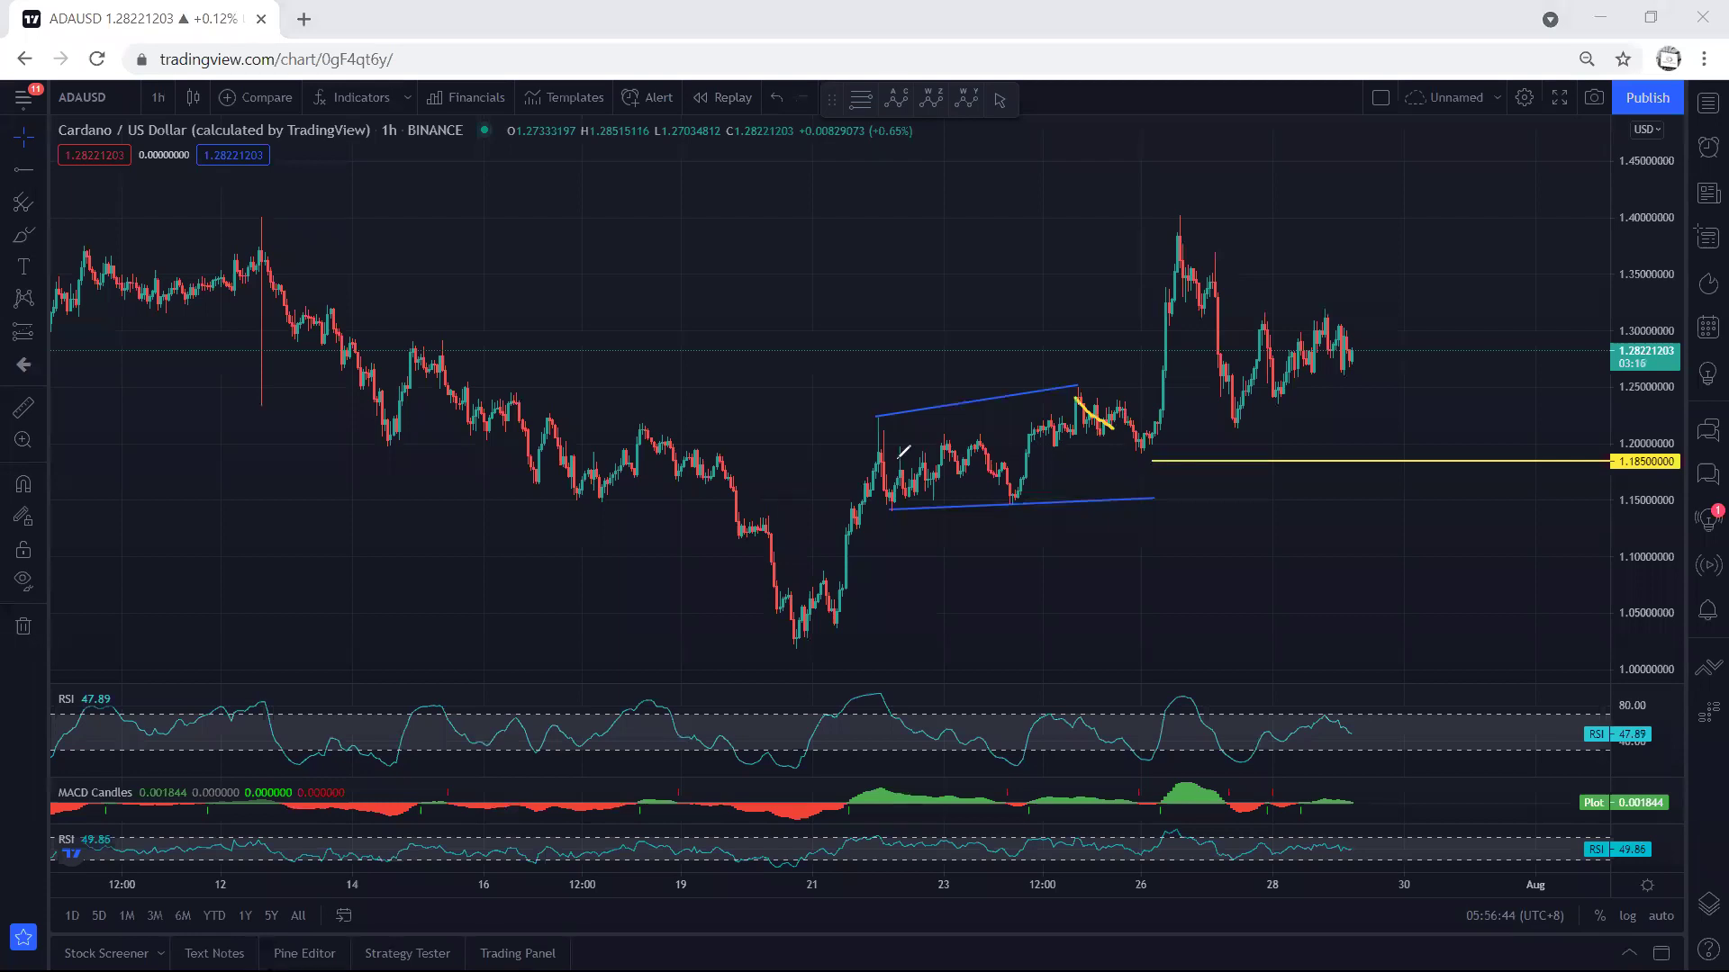
Mark up the 1h chart with yellow freehand strokes over the rally from the July 20 low, the July 26 spike and the earlier highs
{"action": "mouse_move", "coordinate": [790, 630]}
{"action": "left_mouse_down"}
{"action": "mouse_move", "coordinate": [837, 576]}
{"action": "mouse_move", "coordinate": [875, 425]}
{"action": "left_mouse_up"}
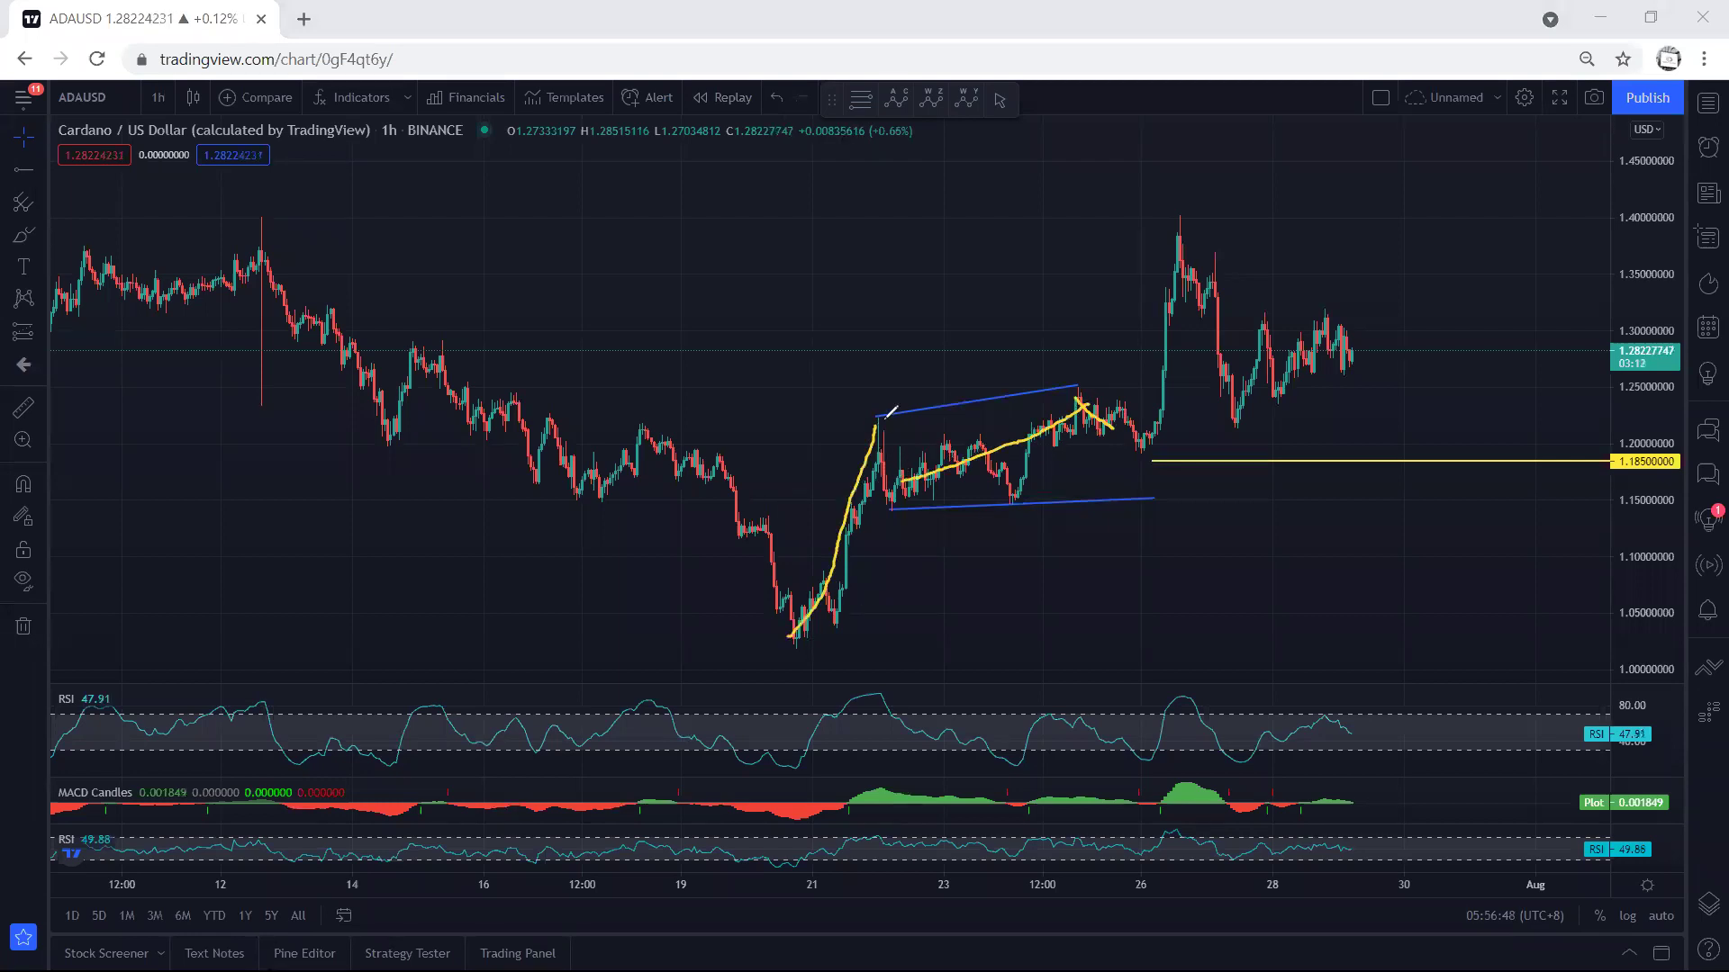
{"action": "mouse_move", "coordinate": [1136, 450]}
{"action": "left_mouse_down"}
{"action": "mouse_move", "coordinate": [1160, 436]}
{"action": "mouse_move", "coordinate": [1206, 247]}
{"action": "mouse_move", "coordinate": [1142, 270]}
{"action": "mouse_move", "coordinate": [1145, 437]}
{"action": "left_mouse_up"}
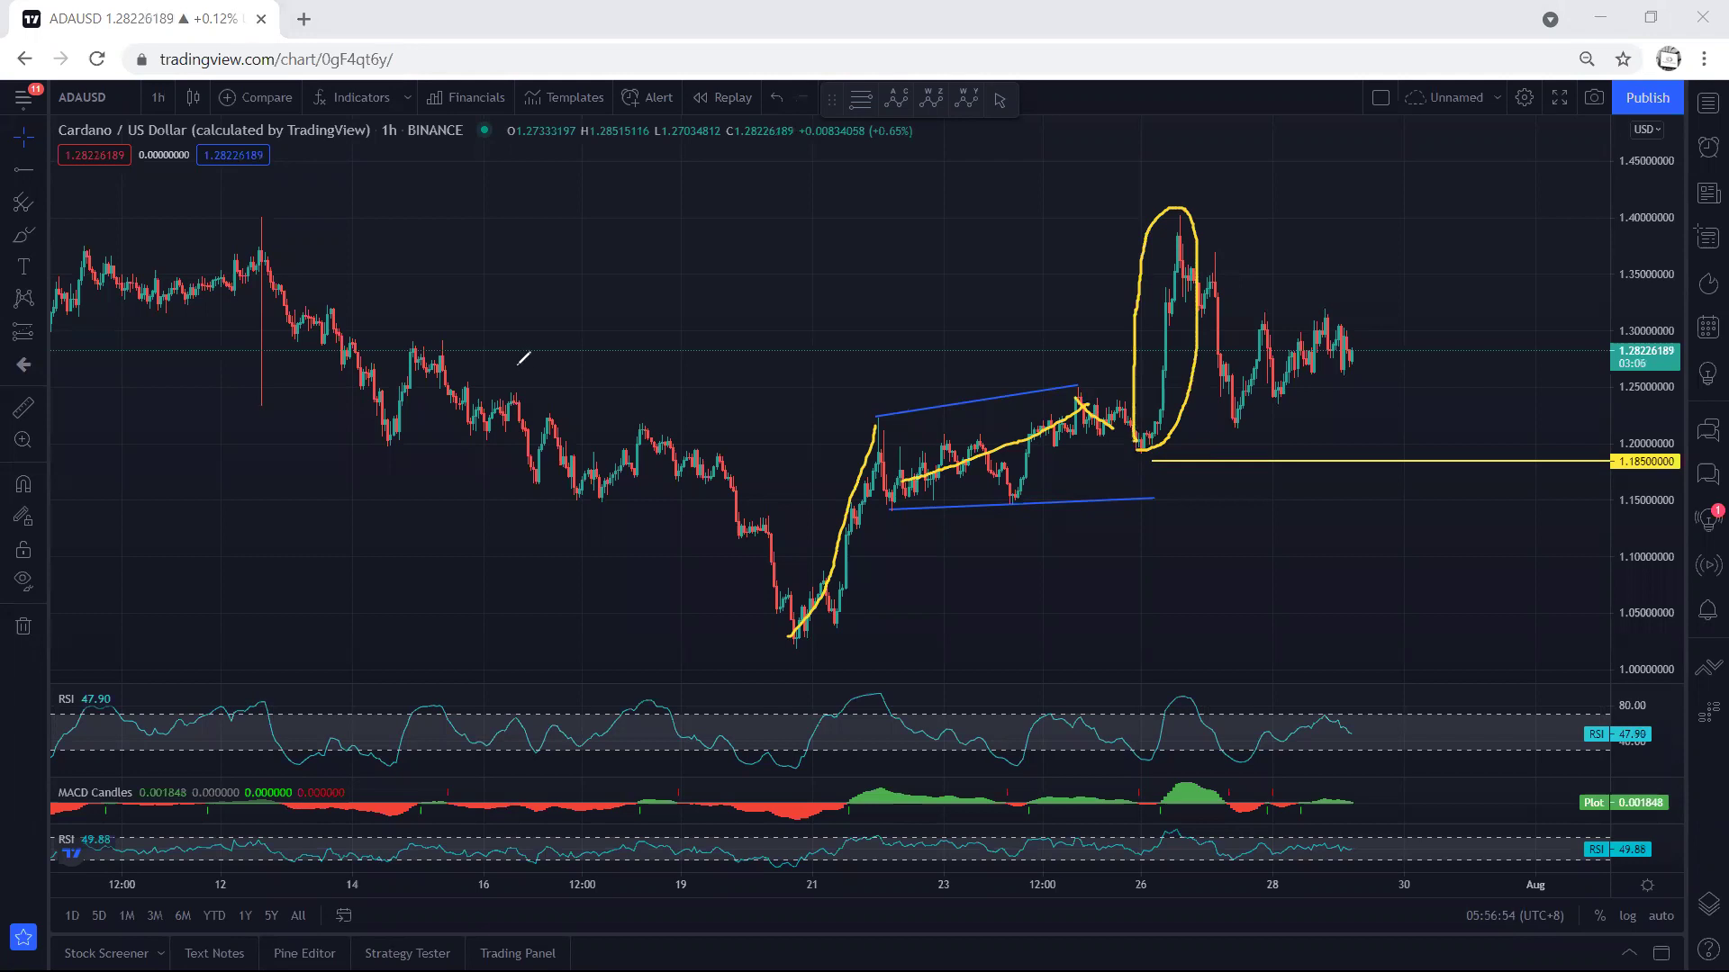
{"action": "left_click_drag", "start_coordinate": [413, 338], "coordinate": [452, 336]}
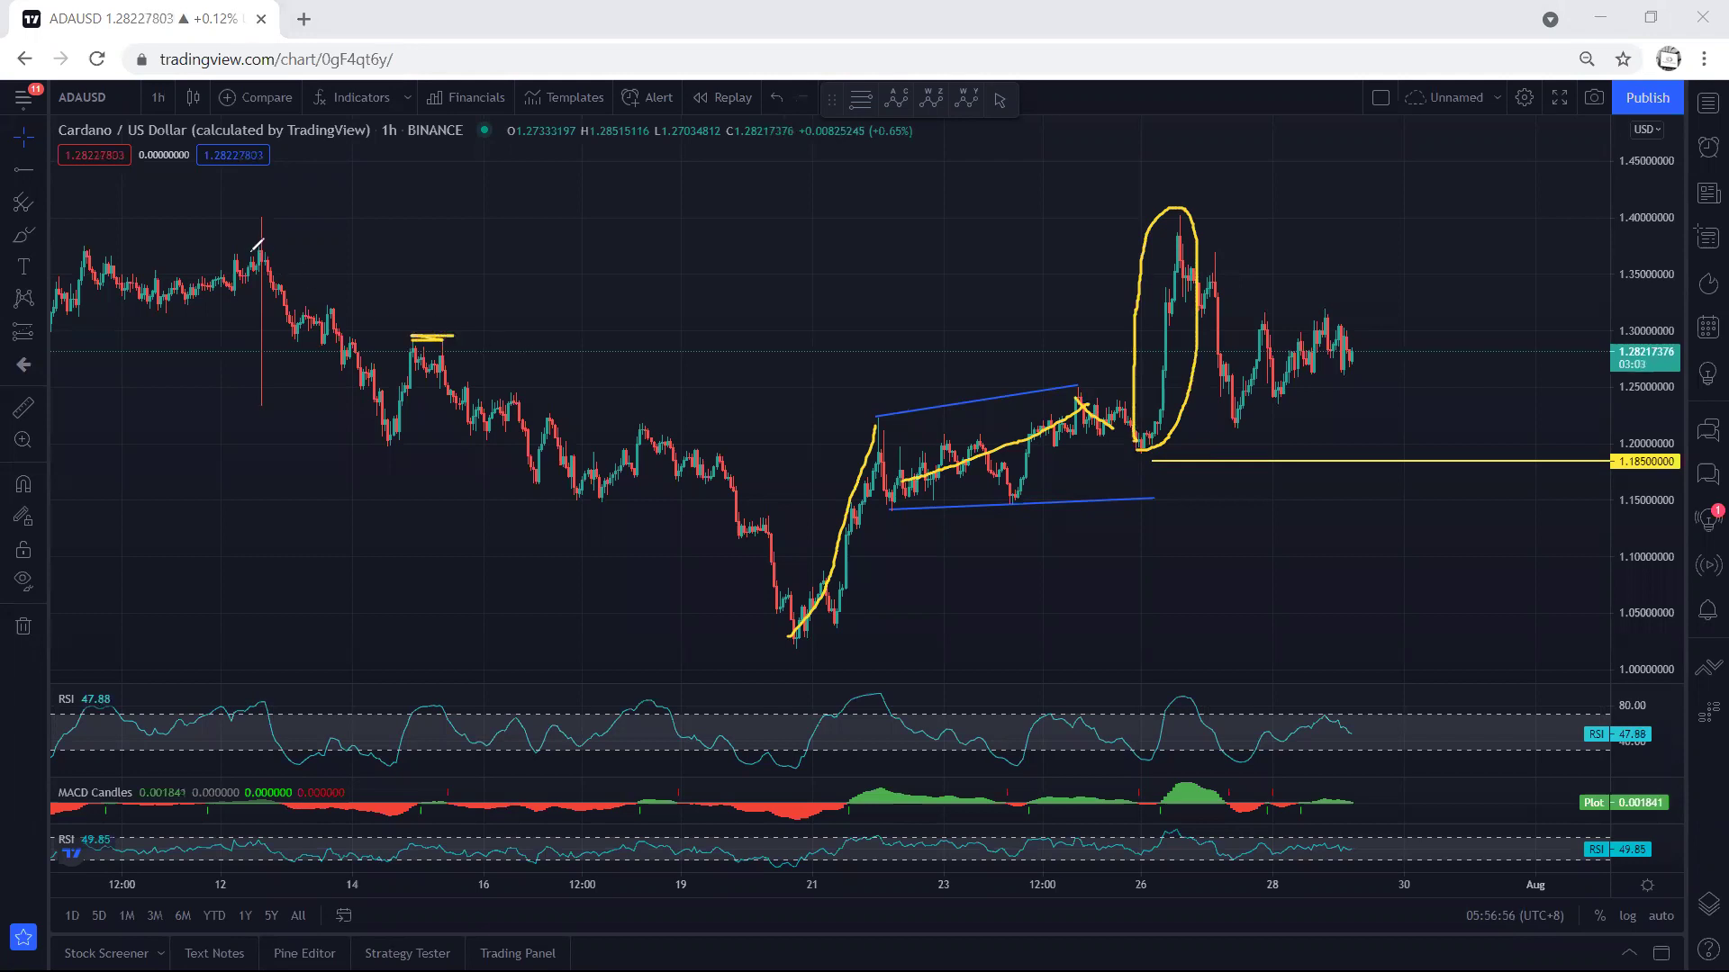
{"action": "left_click_drag", "start_coordinate": [114, 241], "coordinate": [272, 242]}
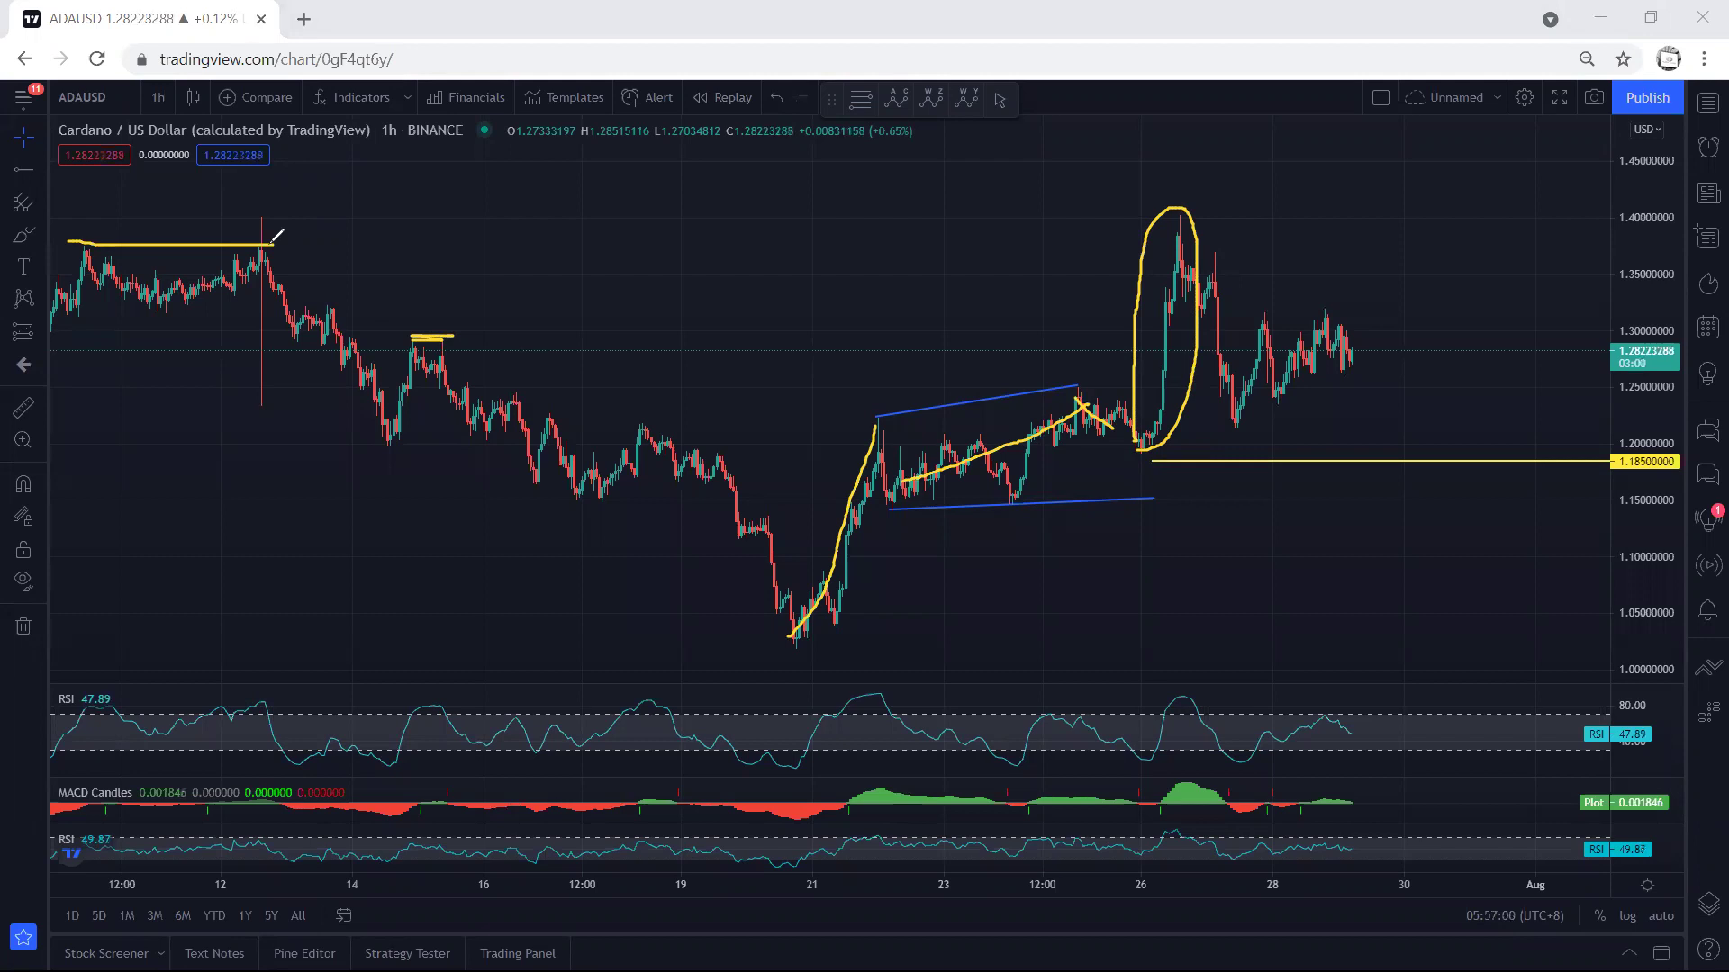
Circle the 1.35 and 1.40 price levels, trace the drop from the July 26 peak, and clear the freehand annotations
{"action": "mouse_move", "coordinate": [1625, 259]}
{"action": "left_mouse_down"}
{"action": "mouse_move", "coordinate": [1616, 283]}
{"action": "mouse_move", "coordinate": [1653, 283]}
{"action": "mouse_move", "coordinate": [1616, 257]}
{"action": "mouse_move", "coordinate": [1619, 280]}
{"action": "left_mouse_up"}
{"action": "mouse_move", "coordinate": [1611, 209]}
{"action": "left_mouse_down"}
{"action": "mouse_move", "coordinate": [1634, 232]}
{"action": "mouse_move", "coordinate": [1621, 189]}
{"action": "mouse_move", "coordinate": [1626, 216]}
{"action": "left_mouse_up"}
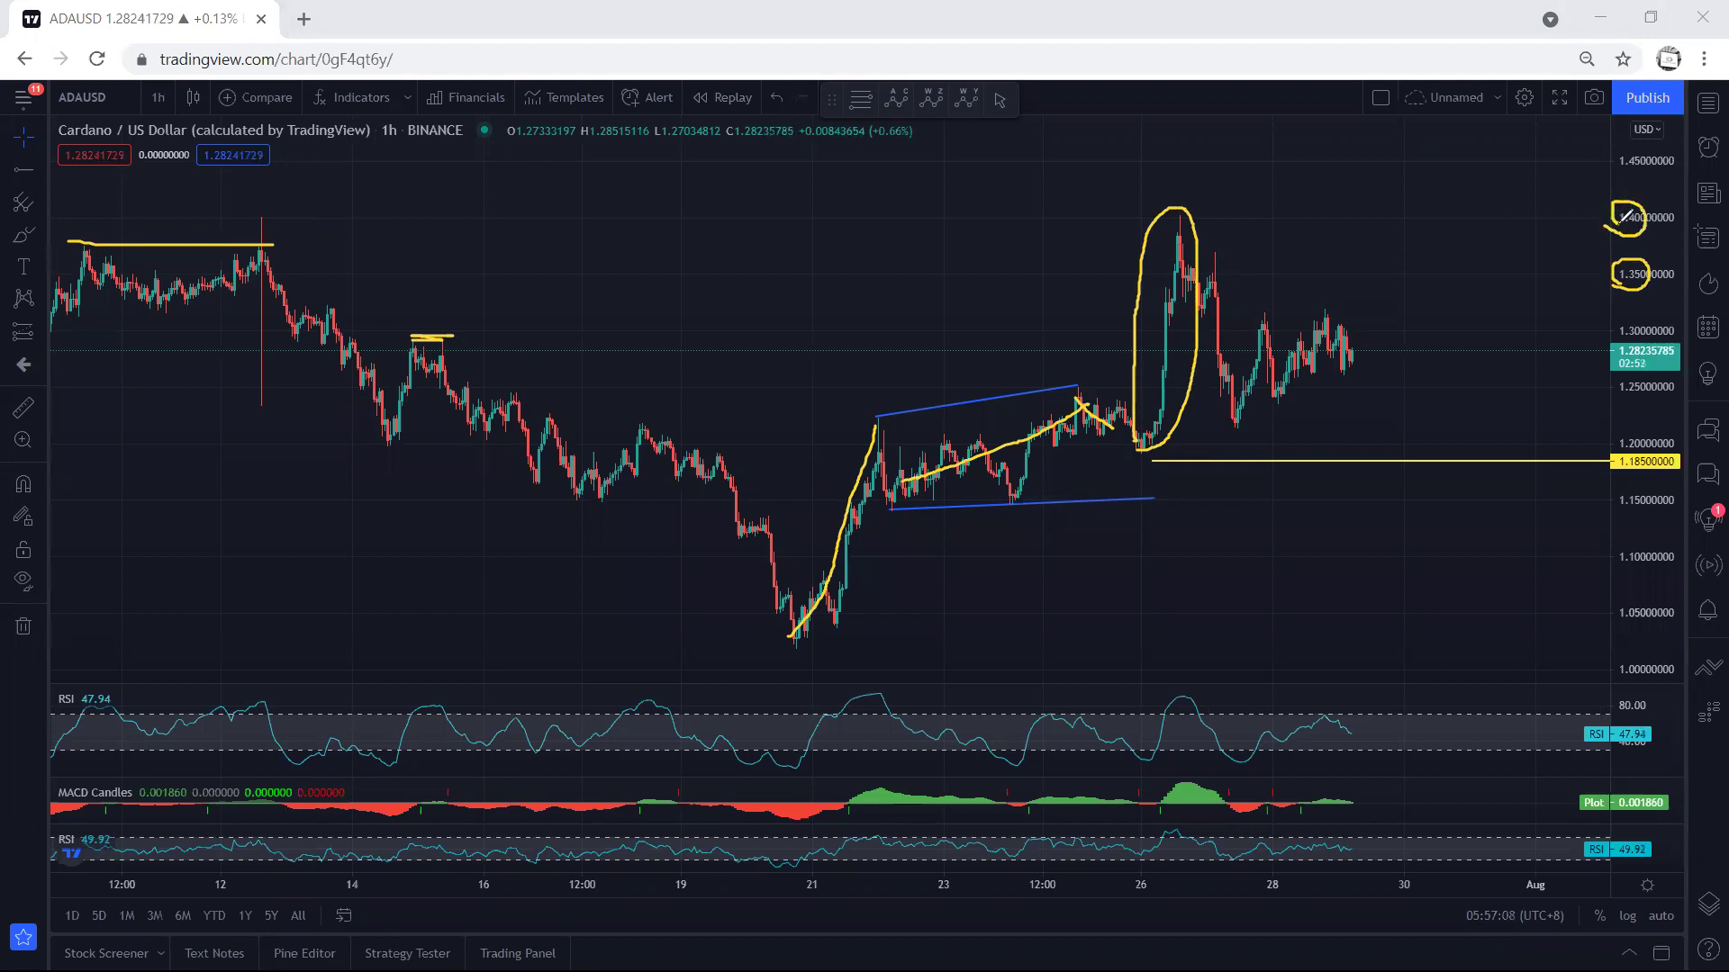
{"action": "left_click_drag", "start_coordinate": [1187, 230], "coordinate": [1232, 401]}
{"action": "key", "text": "e"}
Highlight the July 26 spike and the dip towards the 1.185 line with temporary freehand strokes, undoing them after each explanation
{"action": "mouse_move", "coordinate": [1136, 459]}
{"action": "left_mouse_down"}
{"action": "mouse_move", "coordinate": [1171, 423]}
{"action": "mouse_move", "coordinate": [1185, 247]}
{"action": "mouse_move", "coordinate": [1157, 270]}
{"action": "mouse_move", "coordinate": [1141, 441]}
{"action": "left_mouse_up"}
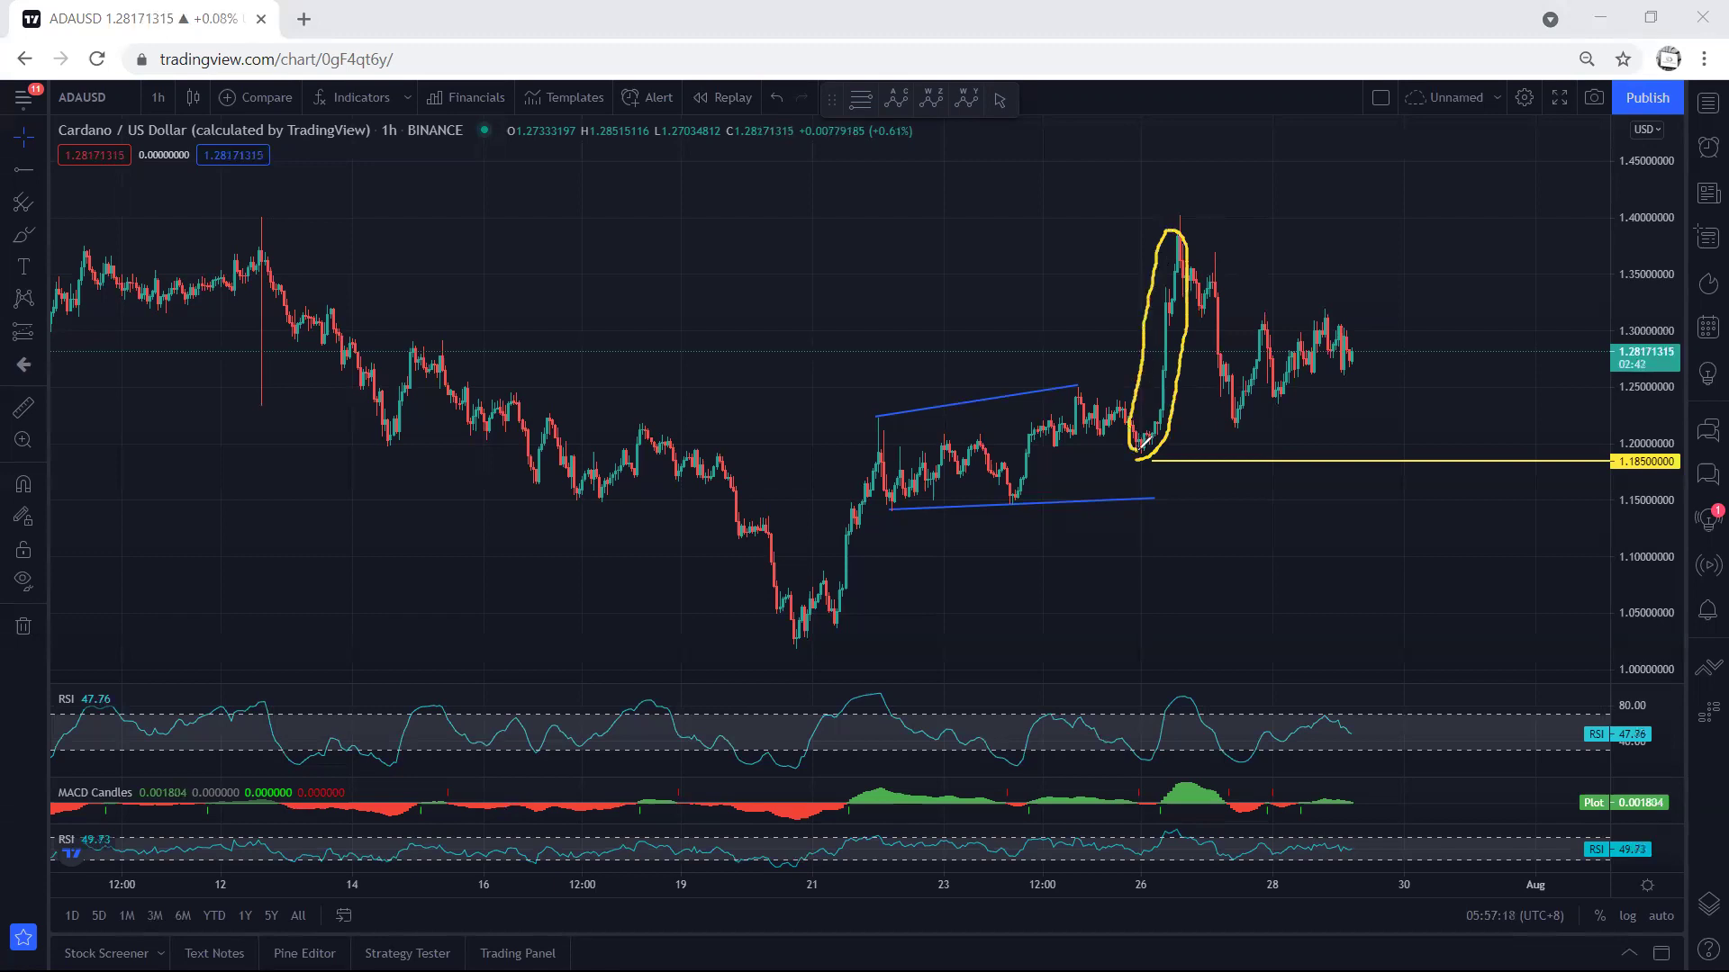
{"action": "key", "text": "ctrl+z"}
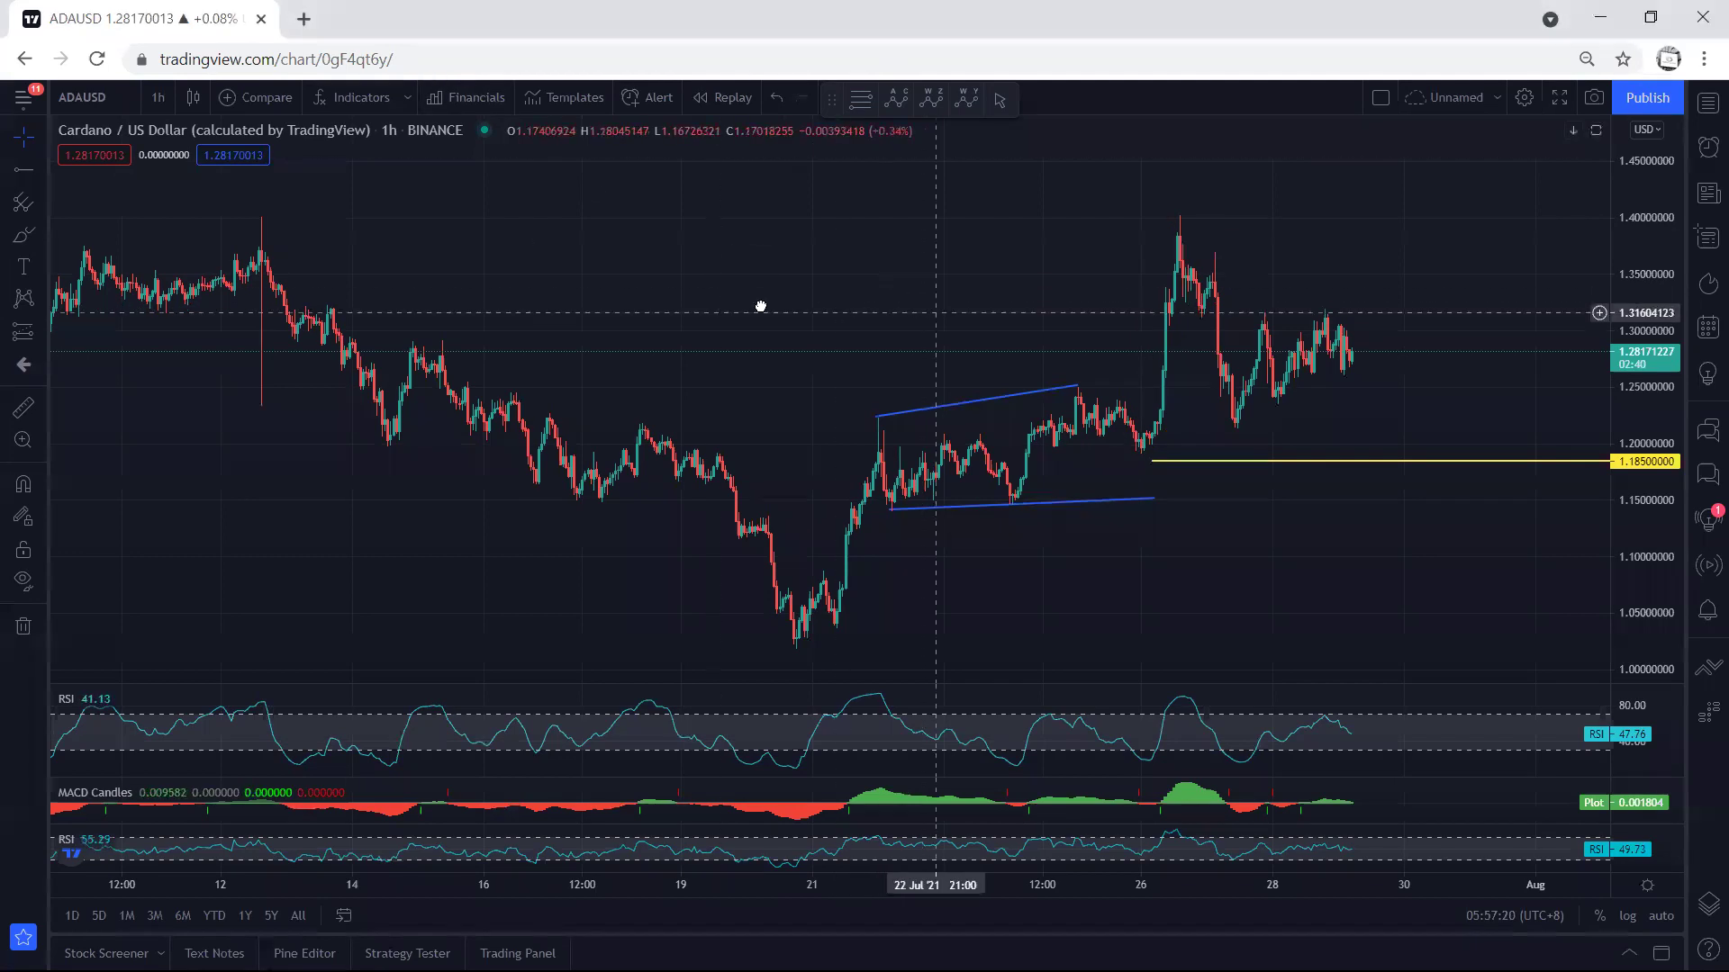
{"action": "scroll", "coordinate": [1021, 436], "scroll_direction": "up", "scroll_amount": 4}
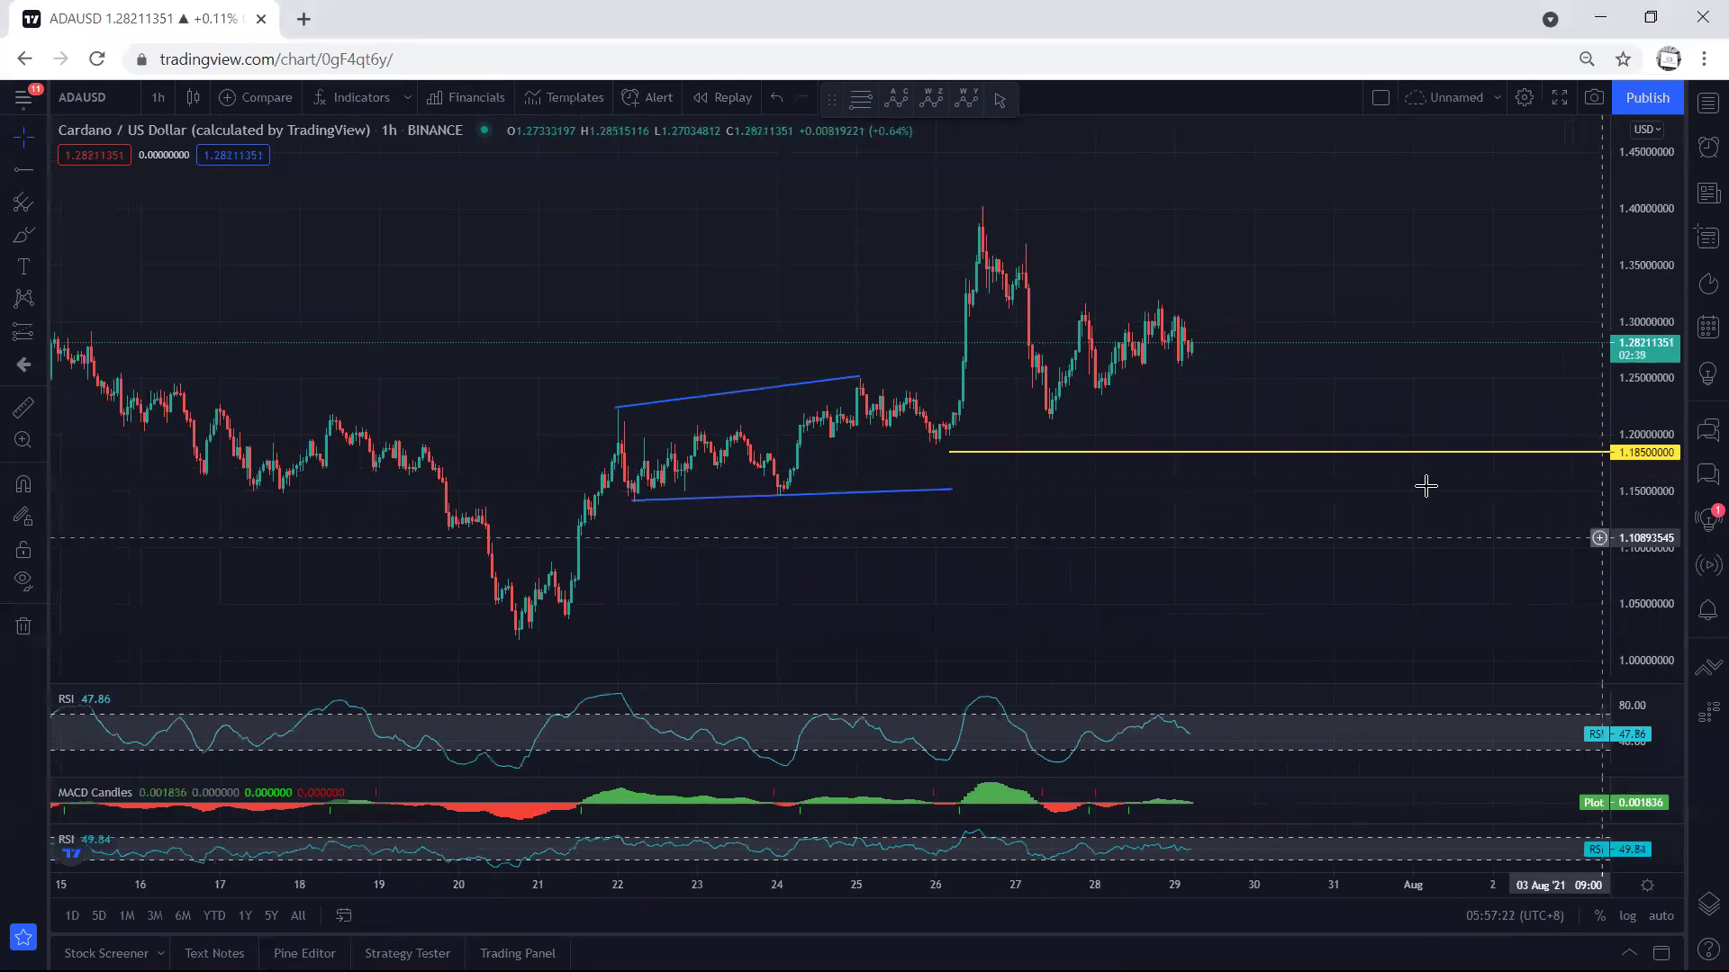
{"action": "mouse_move", "coordinate": [936, 429]}
{"action": "left_mouse_down"}
{"action": "mouse_move", "coordinate": [955, 415]}
{"action": "mouse_move", "coordinate": [964, 443]}
{"action": "mouse_move", "coordinate": [1015, 414]}
{"action": "left_mouse_up"}
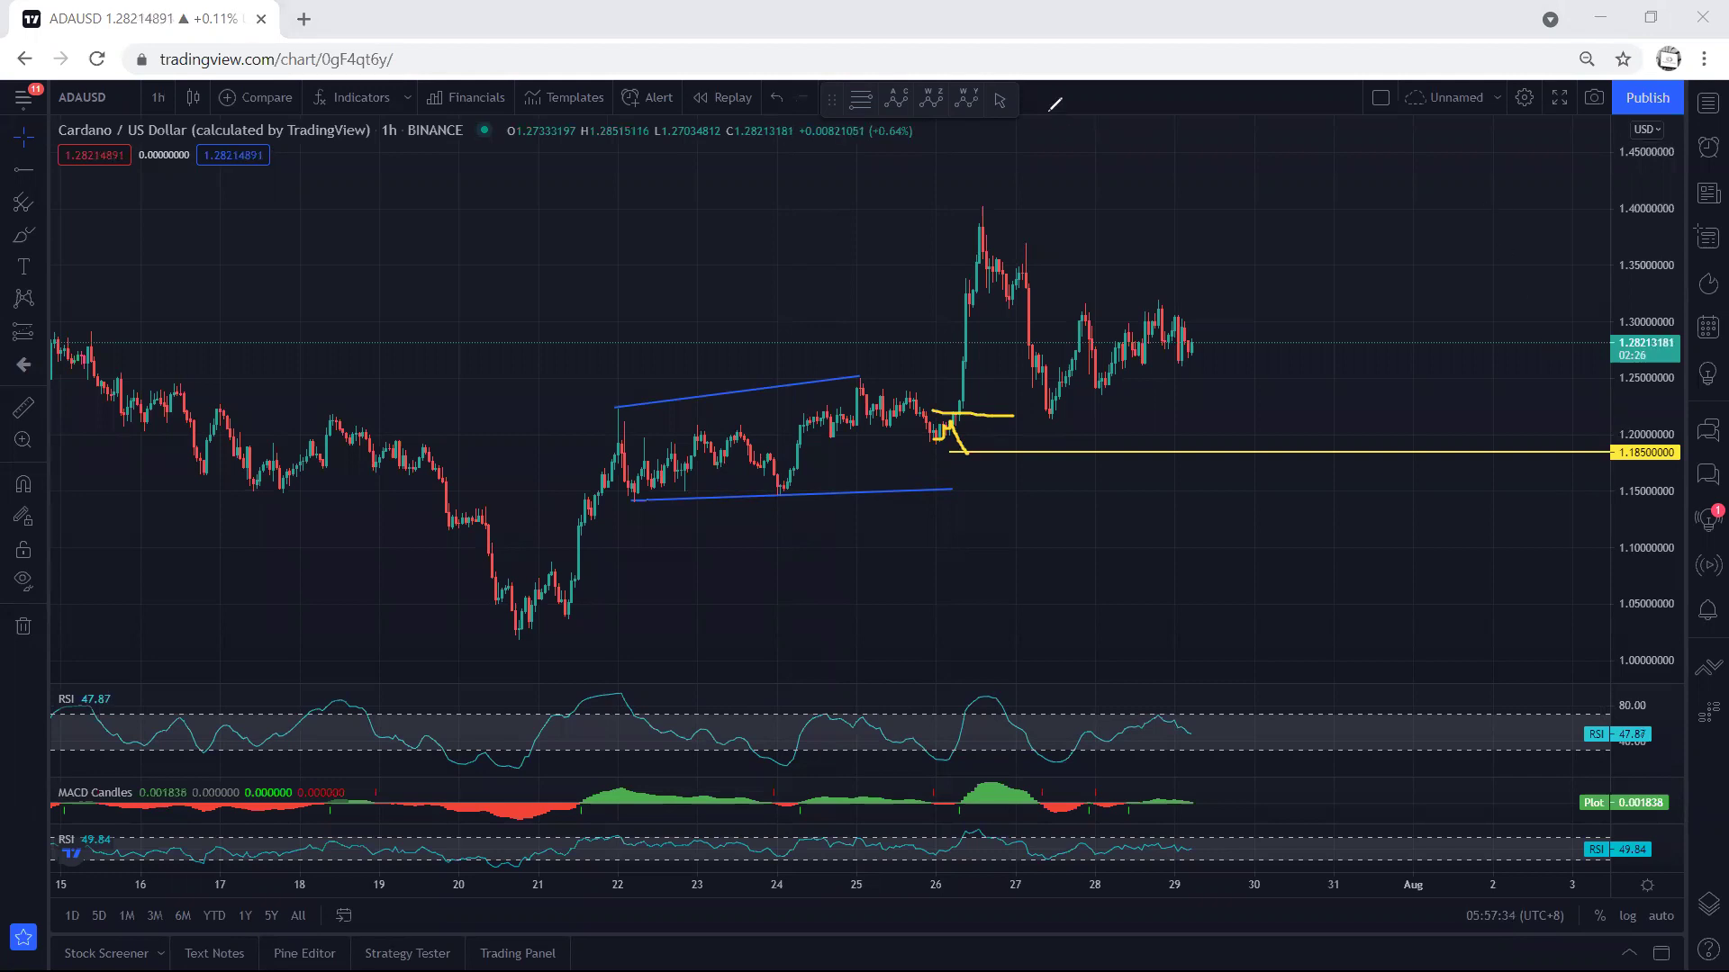
{"action": "key", "text": "ctrl+z"}
{"action": "left_click_drag", "start_coordinate": [940, 434], "coordinate": [970, 252]}
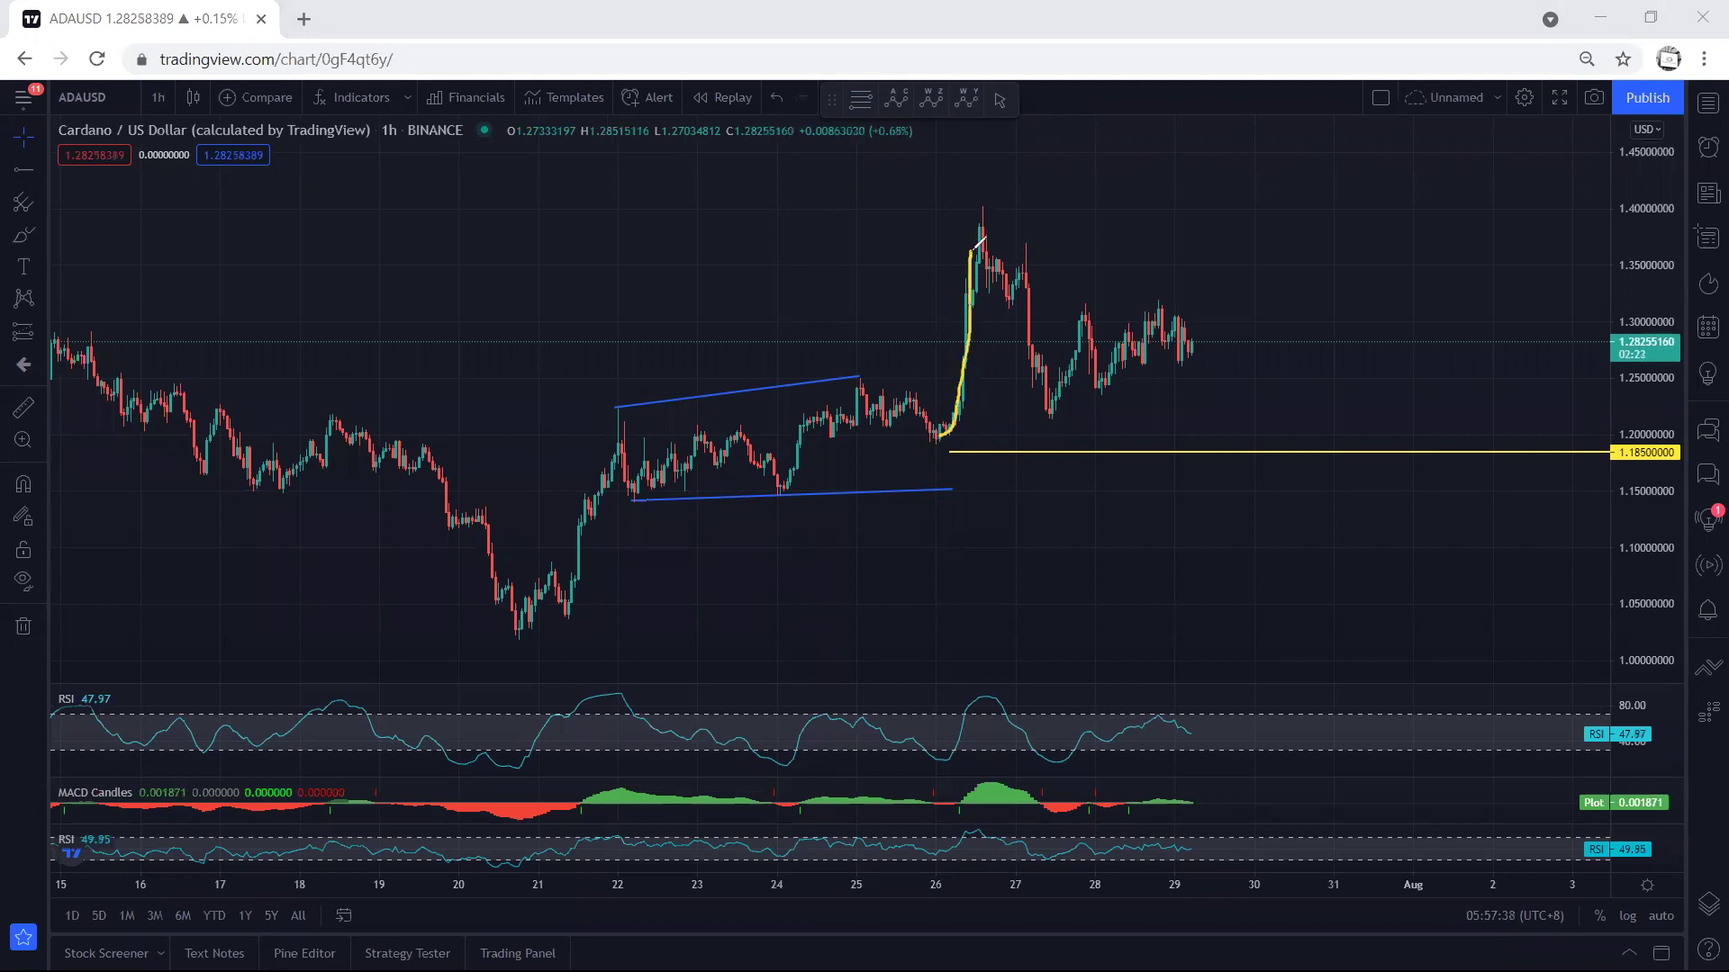
{"action": "key", "text": "ctrl+z"}
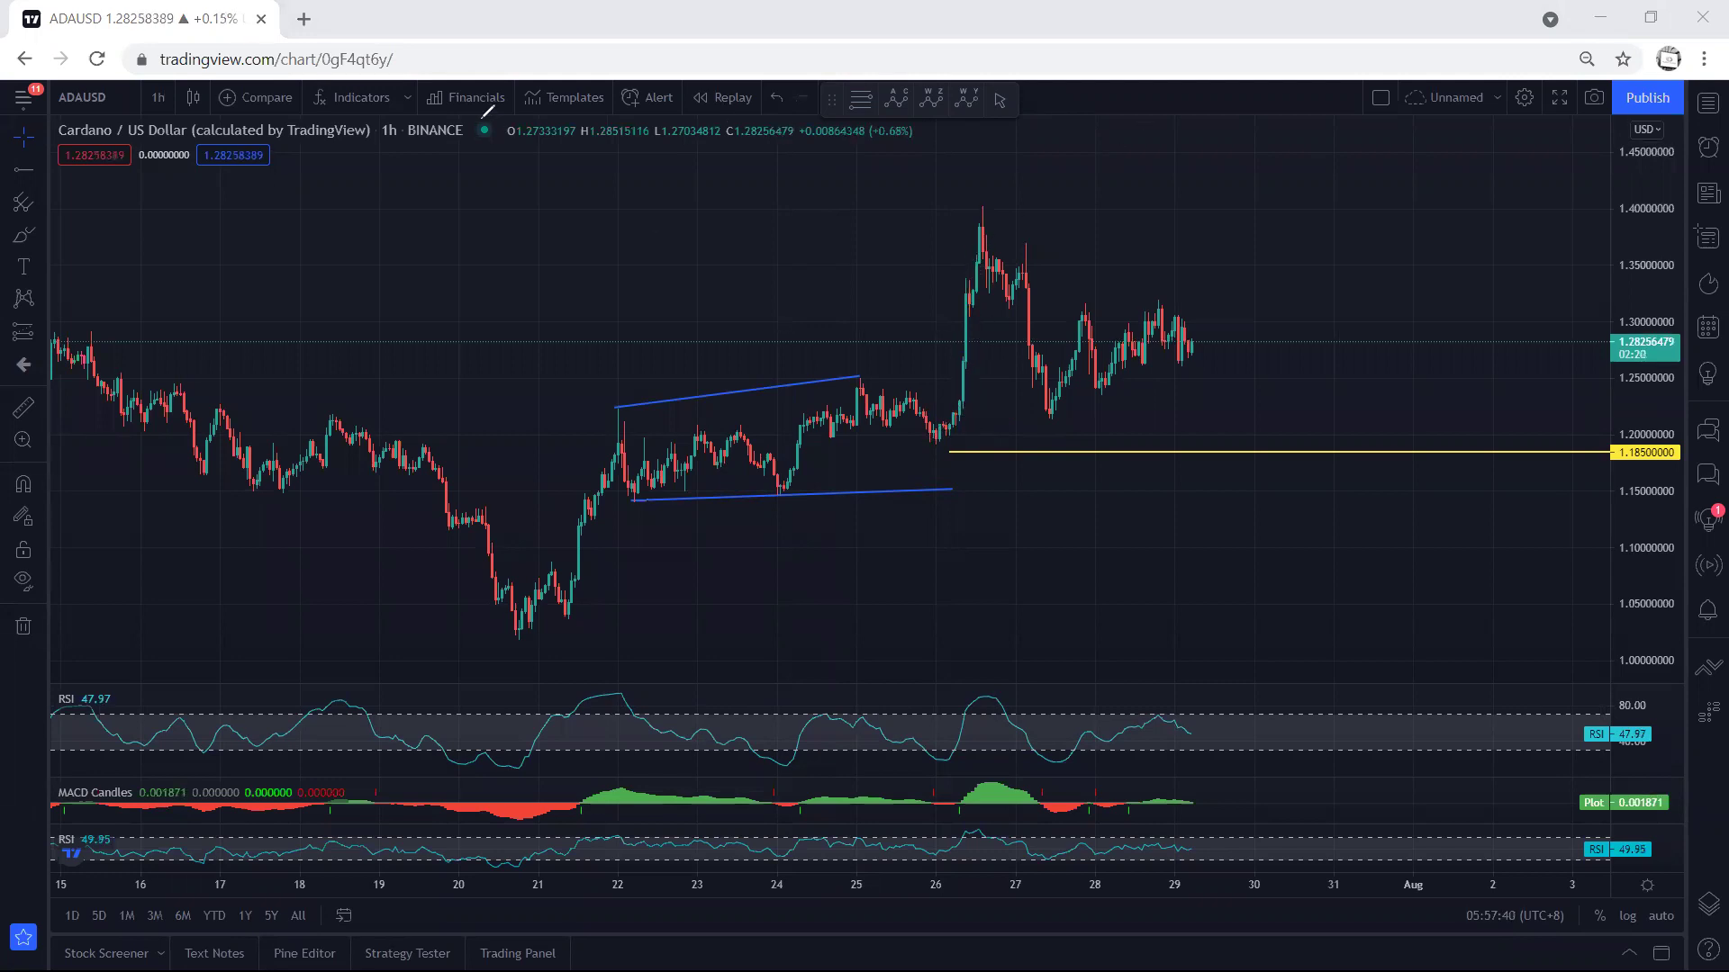
Delete the yellow horizontal ray at 1.185
{"action": "left_click", "coordinate": [1089, 454]}
{"action": "key", "text": "Delete"}
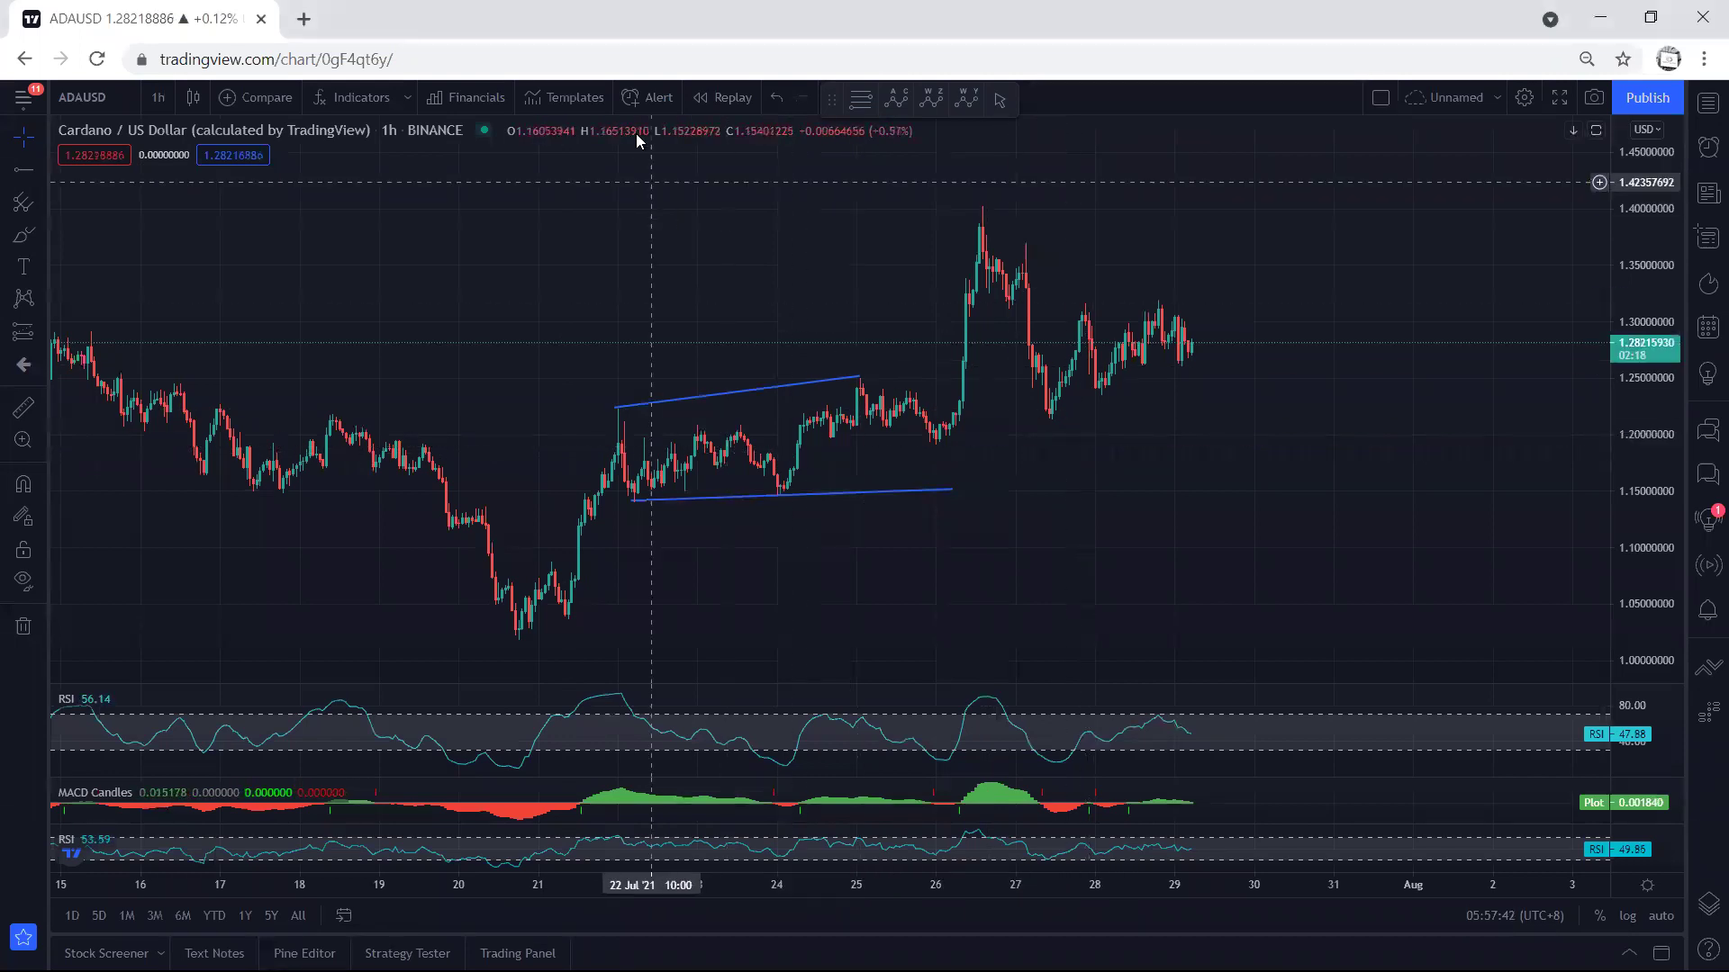
Trace the price movement inside the blue channel, circle the July 26 spike, and mark the July 21 dip with a circle and arrow
{"action": "mouse_move", "coordinate": [637, 465]}
{"action": "left_mouse_down"}
{"action": "mouse_move", "coordinate": [851, 412]}
{"action": "mouse_move", "coordinate": [972, 281]}
{"action": "mouse_move", "coordinate": [989, 210]}
{"action": "left_mouse_up"}
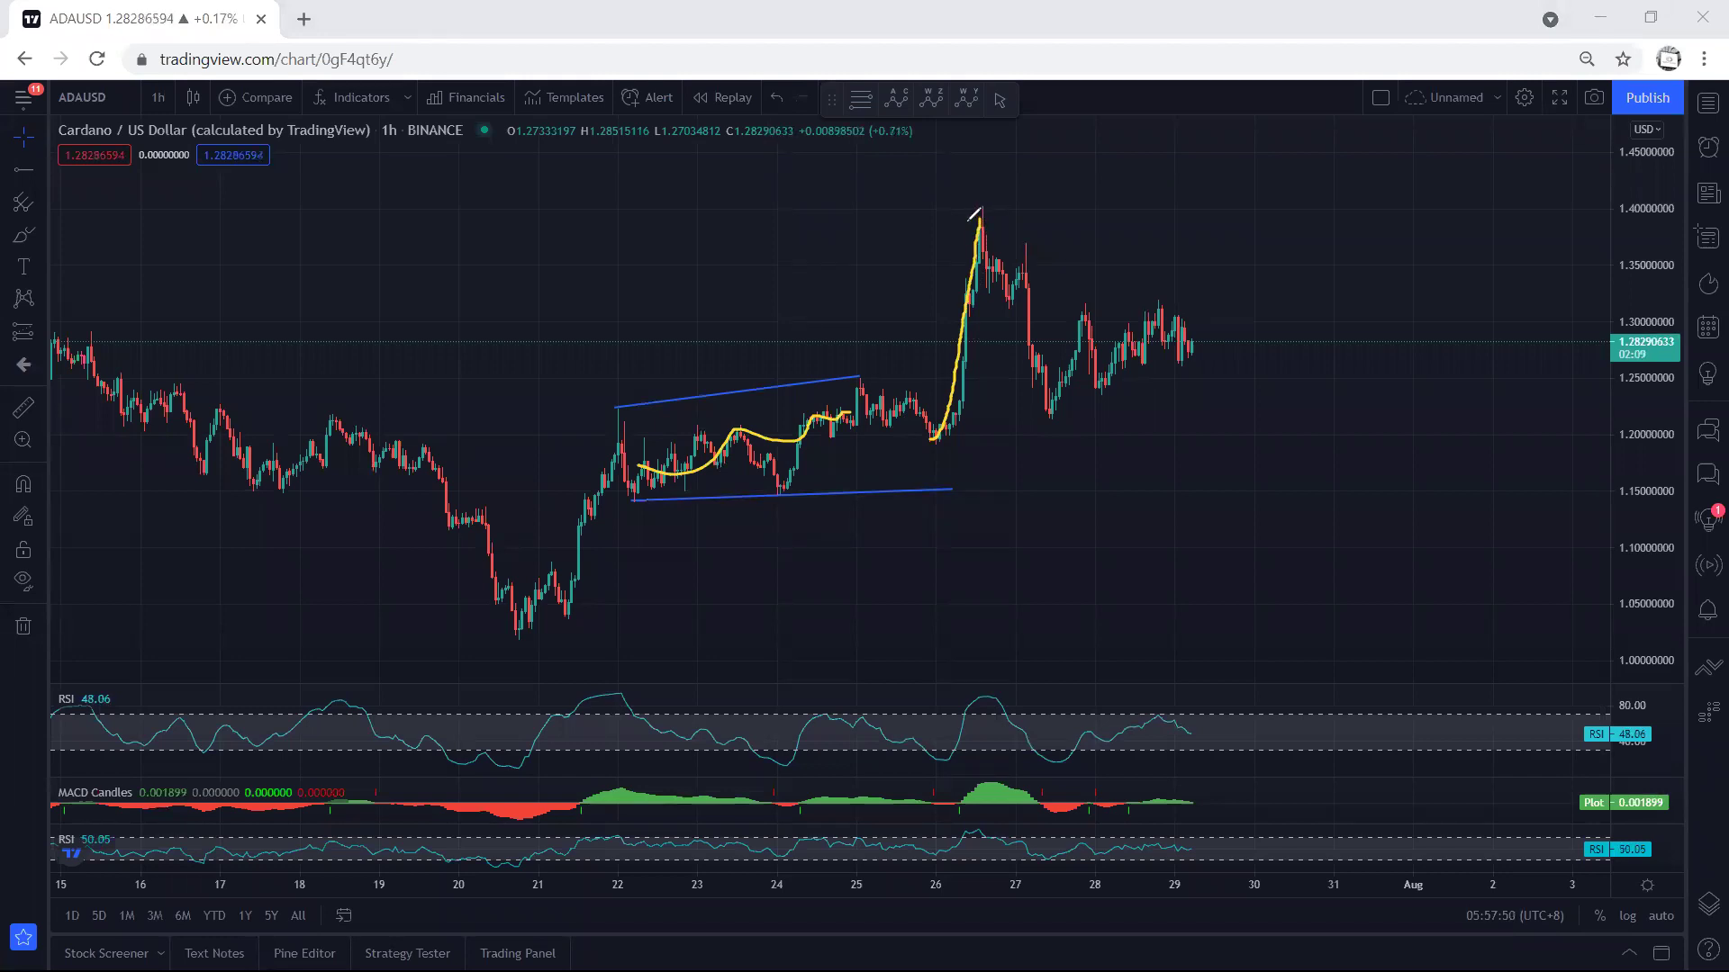
{"action": "mouse_move", "coordinate": [962, 447]}
{"action": "left_mouse_down"}
{"action": "mouse_move", "coordinate": [986, 194]}
{"action": "mouse_move", "coordinate": [946, 261]}
{"action": "mouse_move", "coordinate": [960, 430]}
{"action": "left_mouse_up"}
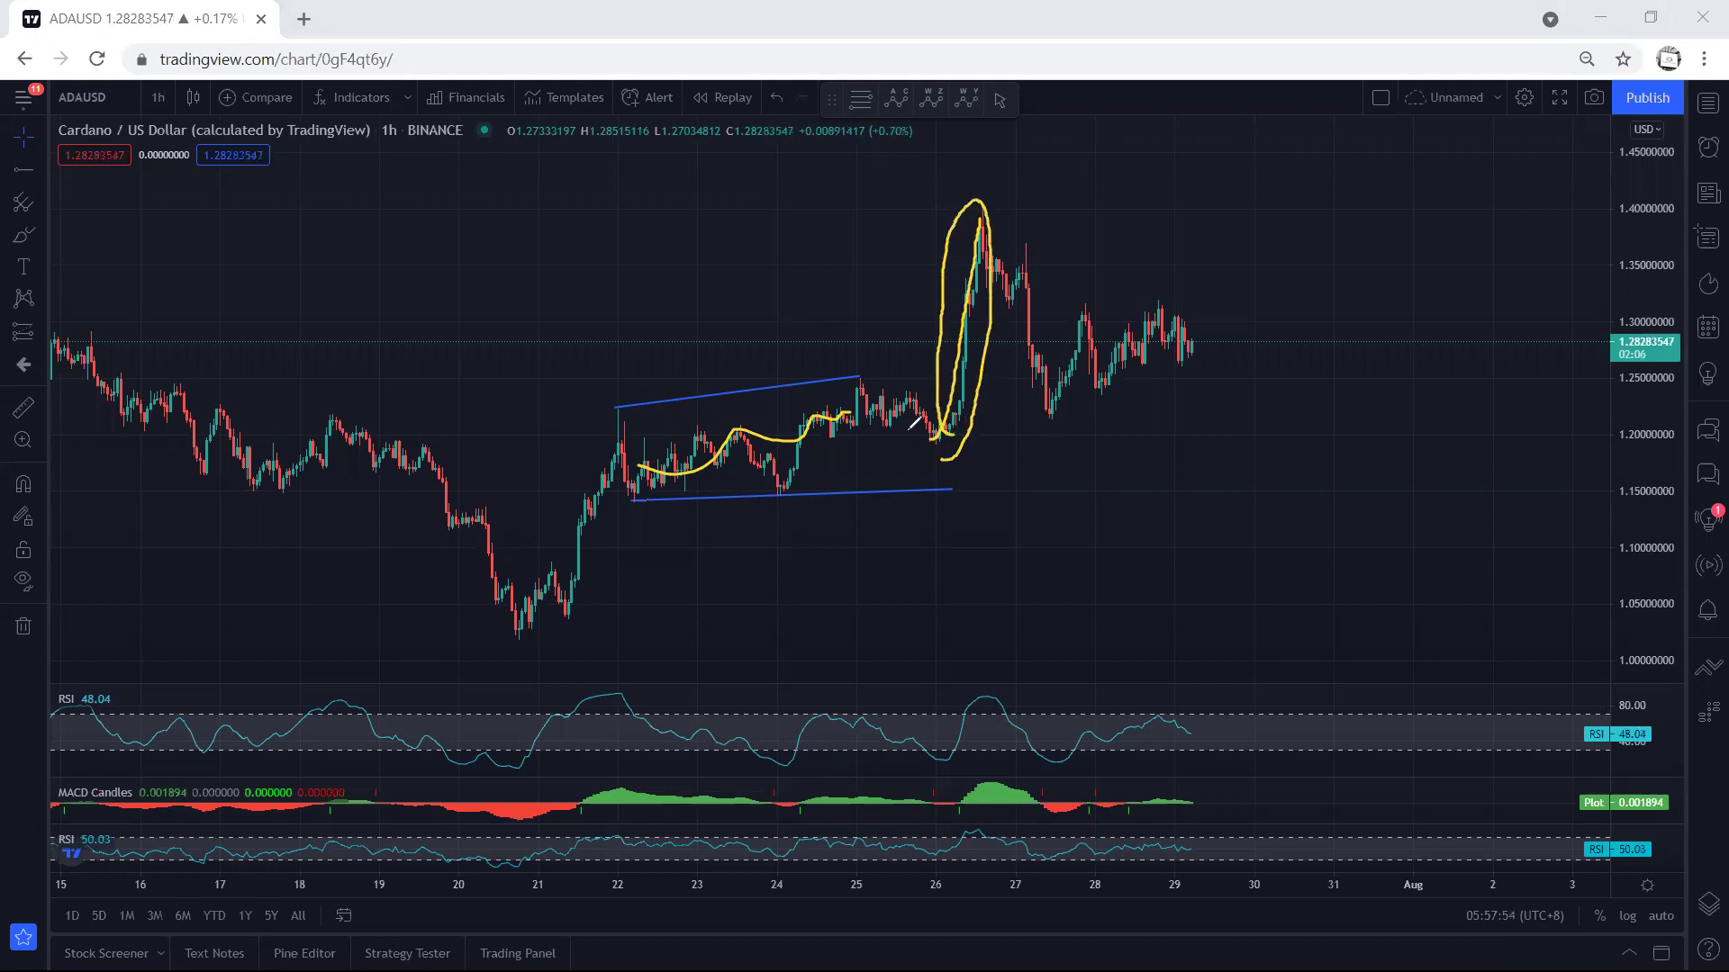
{"action": "mouse_move", "coordinate": [579, 614]}
{"action": "left_mouse_down"}
{"action": "mouse_move", "coordinate": [545, 553]}
{"action": "mouse_move", "coordinate": [540, 621]}
{"action": "left_mouse_up"}
{"action": "mouse_move", "coordinate": [532, 513]}
{"action": "left_mouse_down"}
{"action": "mouse_move", "coordinate": [541, 549]}
{"action": "mouse_move", "coordinate": [518, 540]}
{"action": "left_mouse_up"}
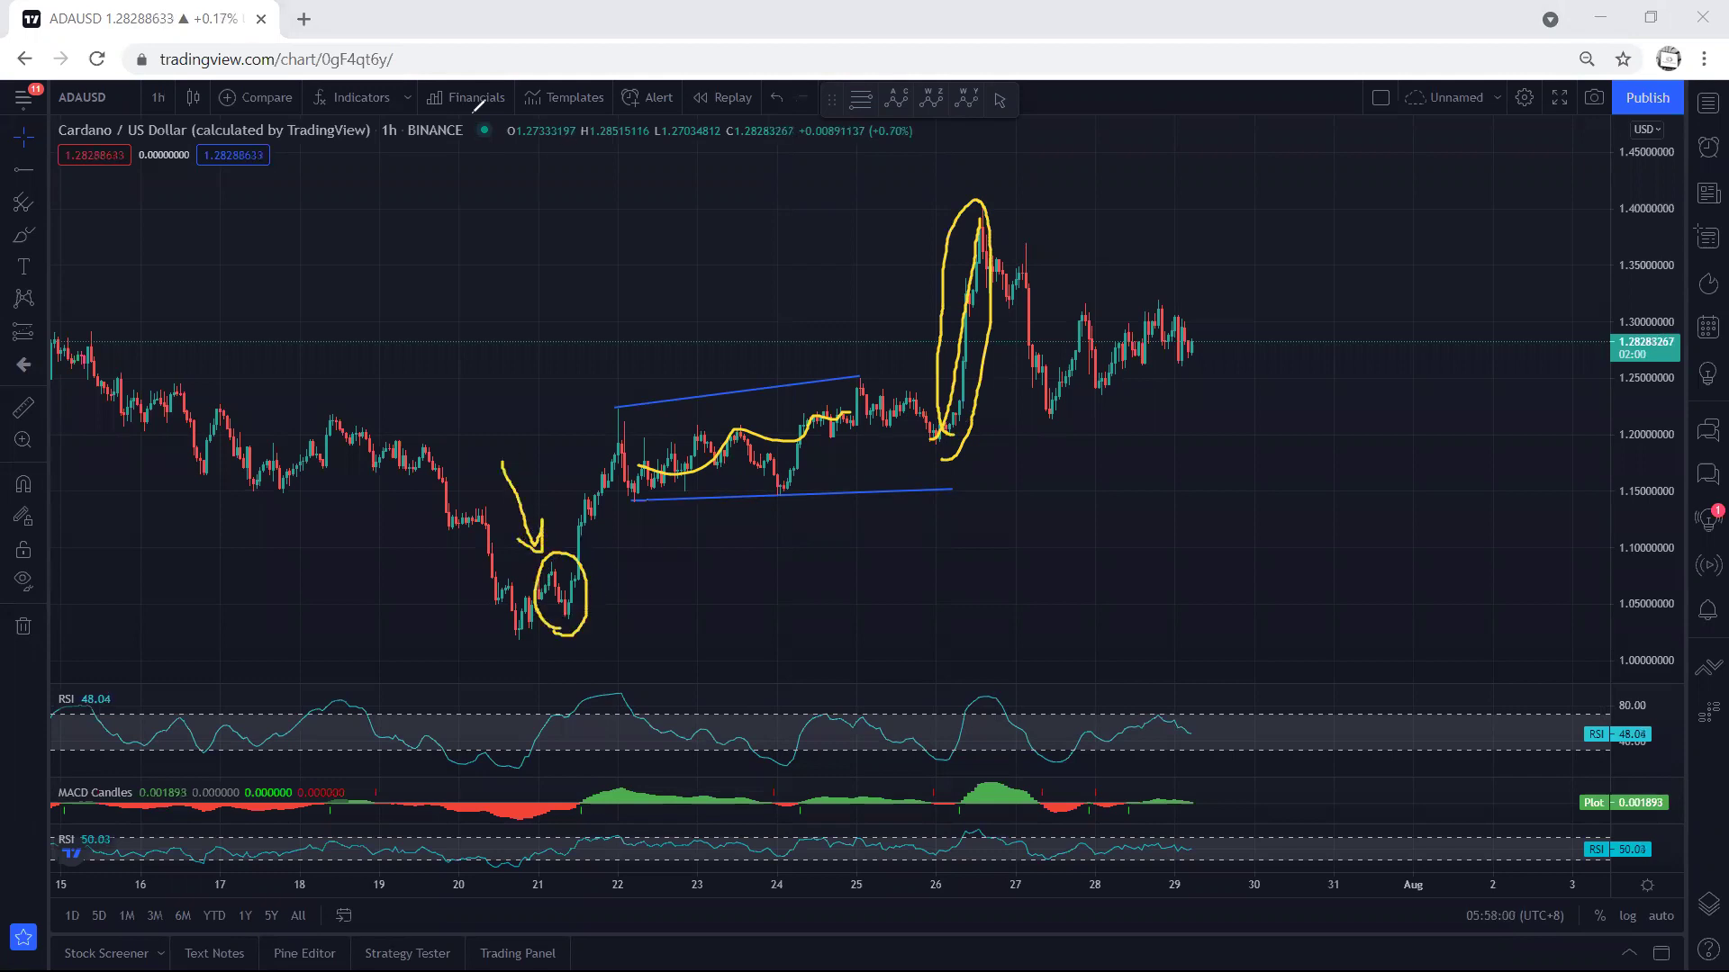
Switch the ADAUSD chart to the daily timeframe
{"action": "left_click", "coordinate": [151, 99]}
{"action": "left_click", "coordinate": [196, 545]}
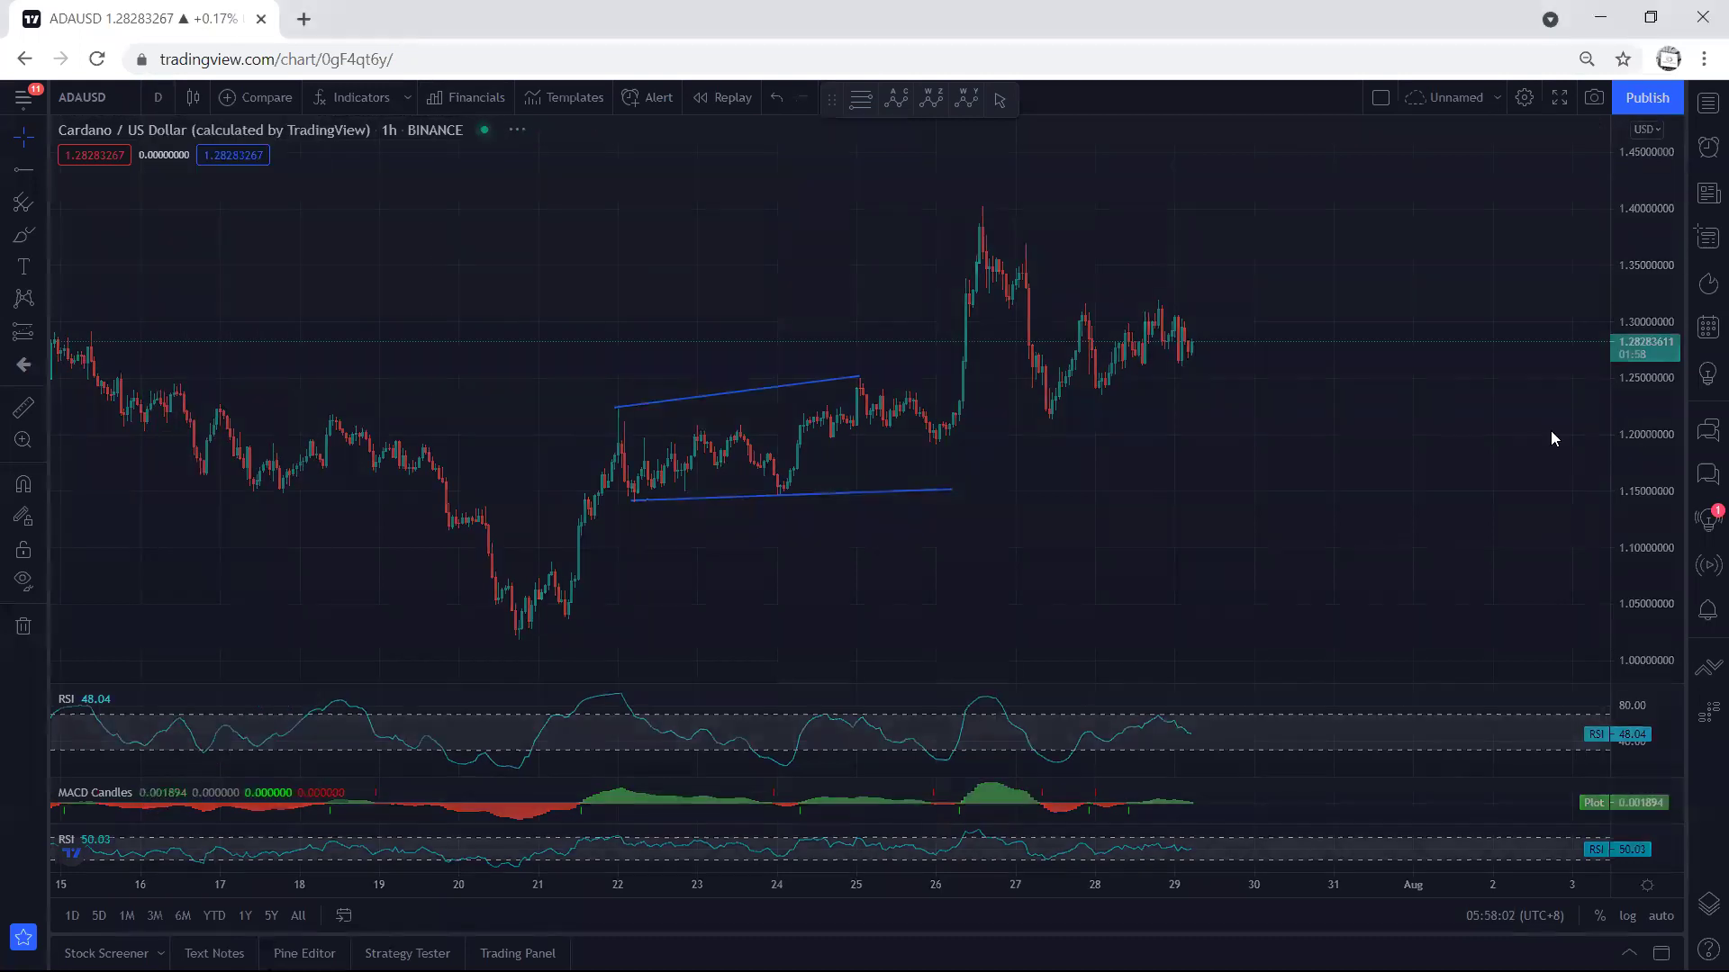
{"action": "left_click_drag", "start_coordinate": [1359, 333], "coordinate": [1259, 335]}
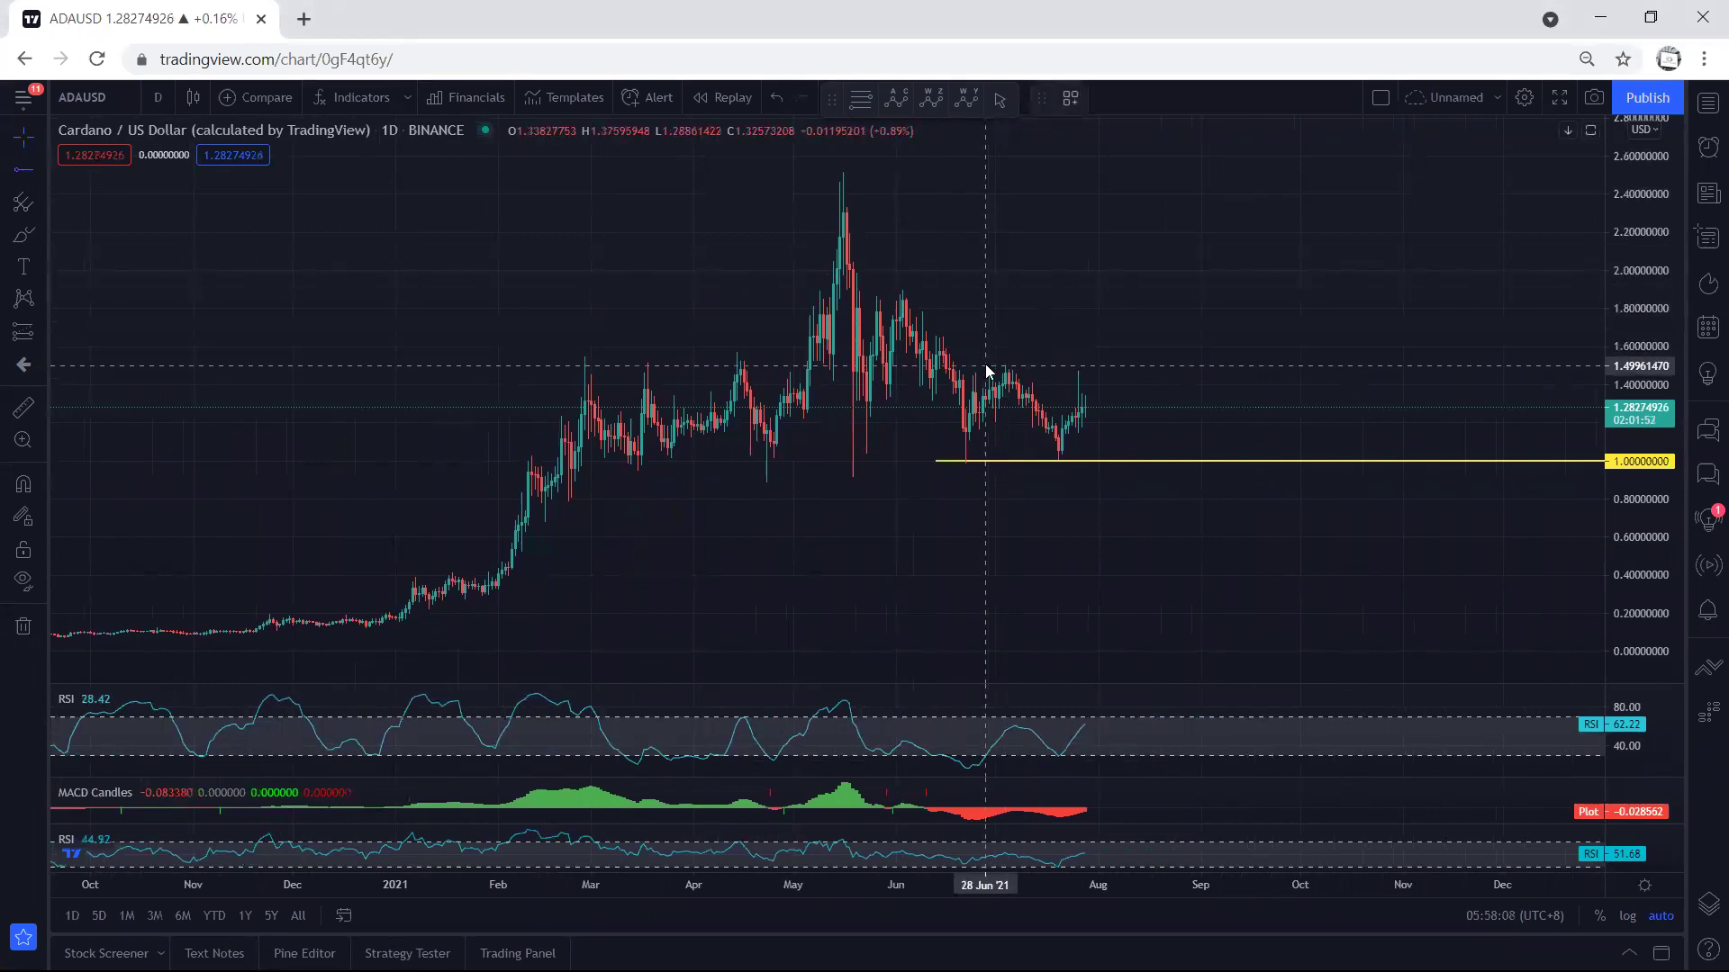
Try a horizontal ray at about 1.50 starting in late June, and remove it
{"action": "left_click", "coordinate": [985, 365]}
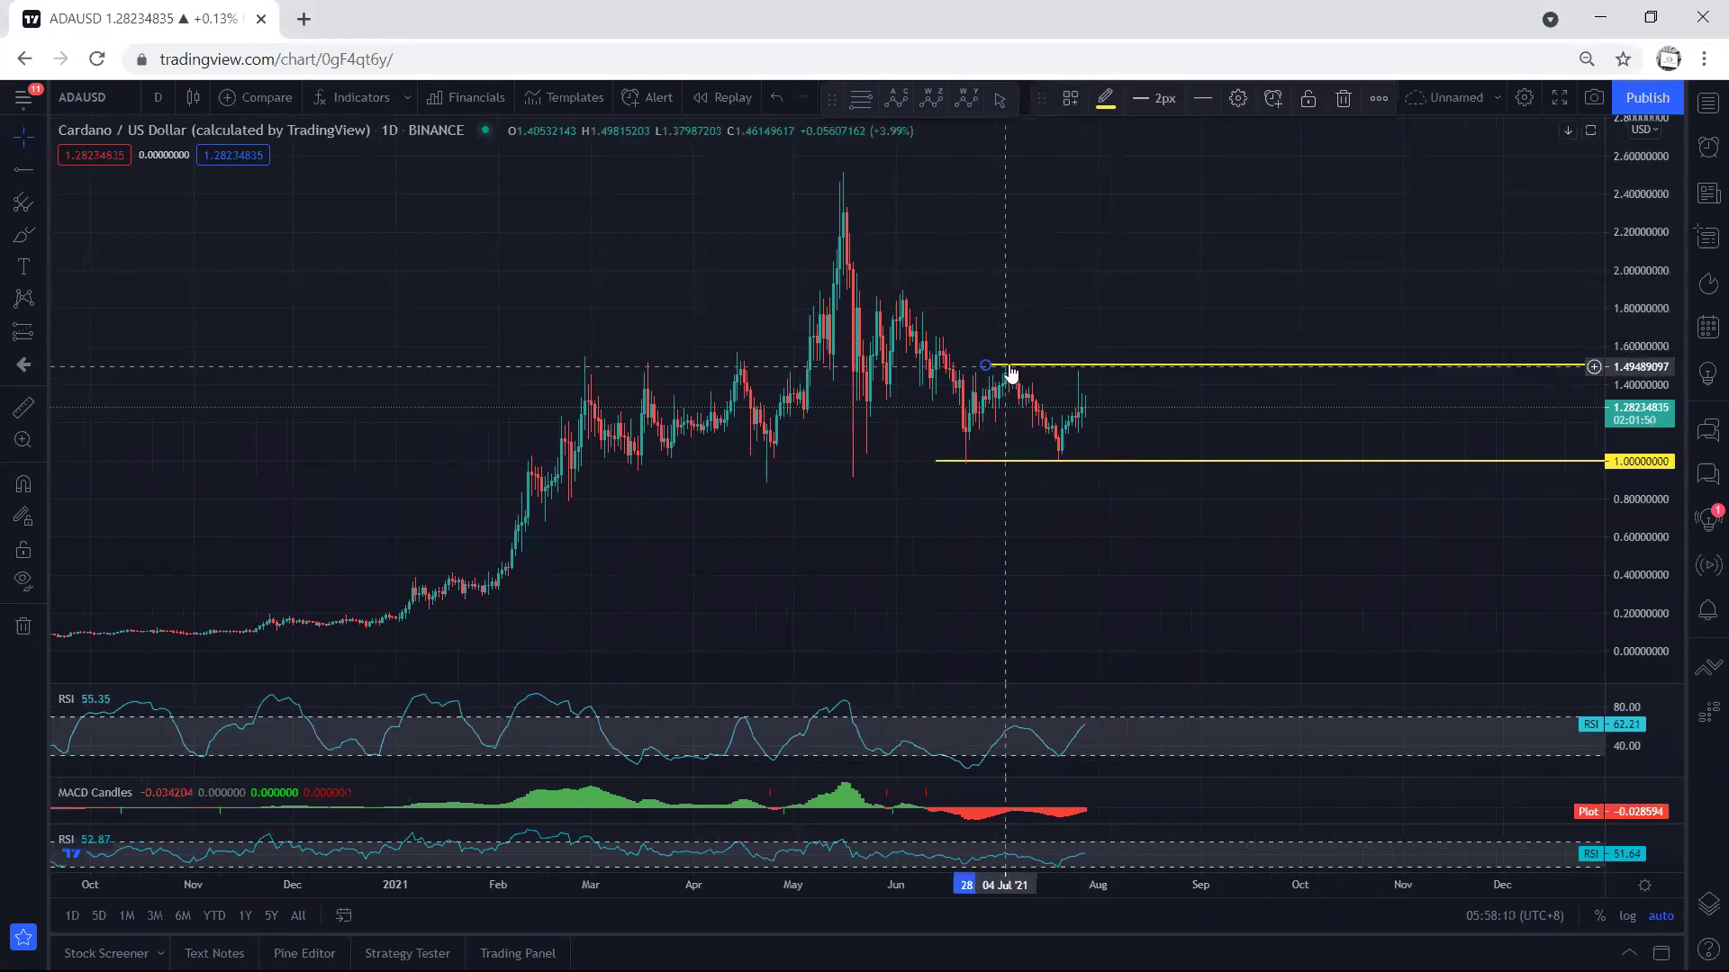
{"action": "key", "text": "Delete"}
{"action": "left_click_drag", "start_coordinate": [1018, 316], "coordinate": [984, 320]}
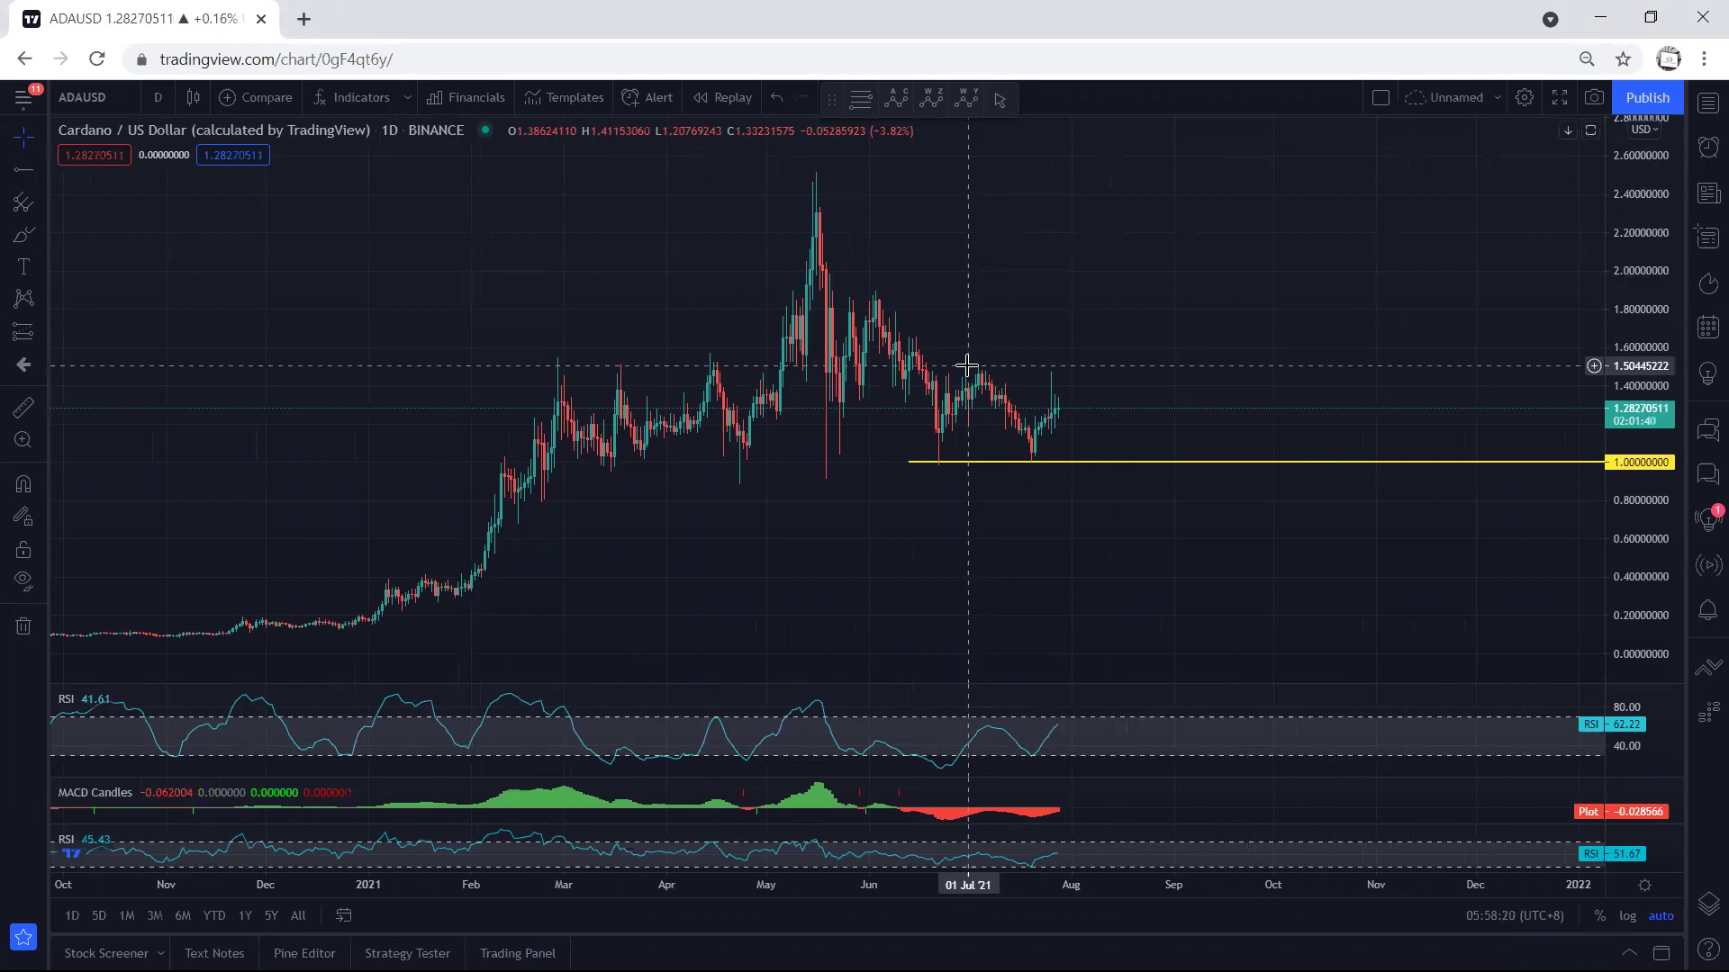
Sketch a rise from the July low and trace the declining highs and lows since May, then clear the strokes
{"action": "left_click_drag", "start_coordinate": [1032, 443], "coordinate": [1136, 228]}
{"action": "left_click_drag", "start_coordinate": [880, 297], "coordinate": [975, 363]}
{"action": "mouse_move", "coordinate": [844, 453]}
{"action": "left_mouse_down"}
{"action": "mouse_move", "coordinate": [938, 458]}
{"action": "mouse_move", "coordinate": [1011, 495]}
{"action": "mouse_move", "coordinate": [1045, 263]}
{"action": "mouse_move", "coordinate": [806, 441]}
{"action": "mouse_move", "coordinate": [945, 490]}
{"action": "left_mouse_up"}
{"action": "key", "text": "e"}
{"action": "key", "text": "e"}
Mark the range highs near 1.50 and lows near 1.00 with freehand lines, and sketch a decline from the latest high to below 1.00
{"action": "left_click_drag", "start_coordinate": [975, 366], "coordinate": [1056, 366]}
{"action": "left_click_drag", "start_coordinate": [940, 460], "coordinate": [1032, 455]}
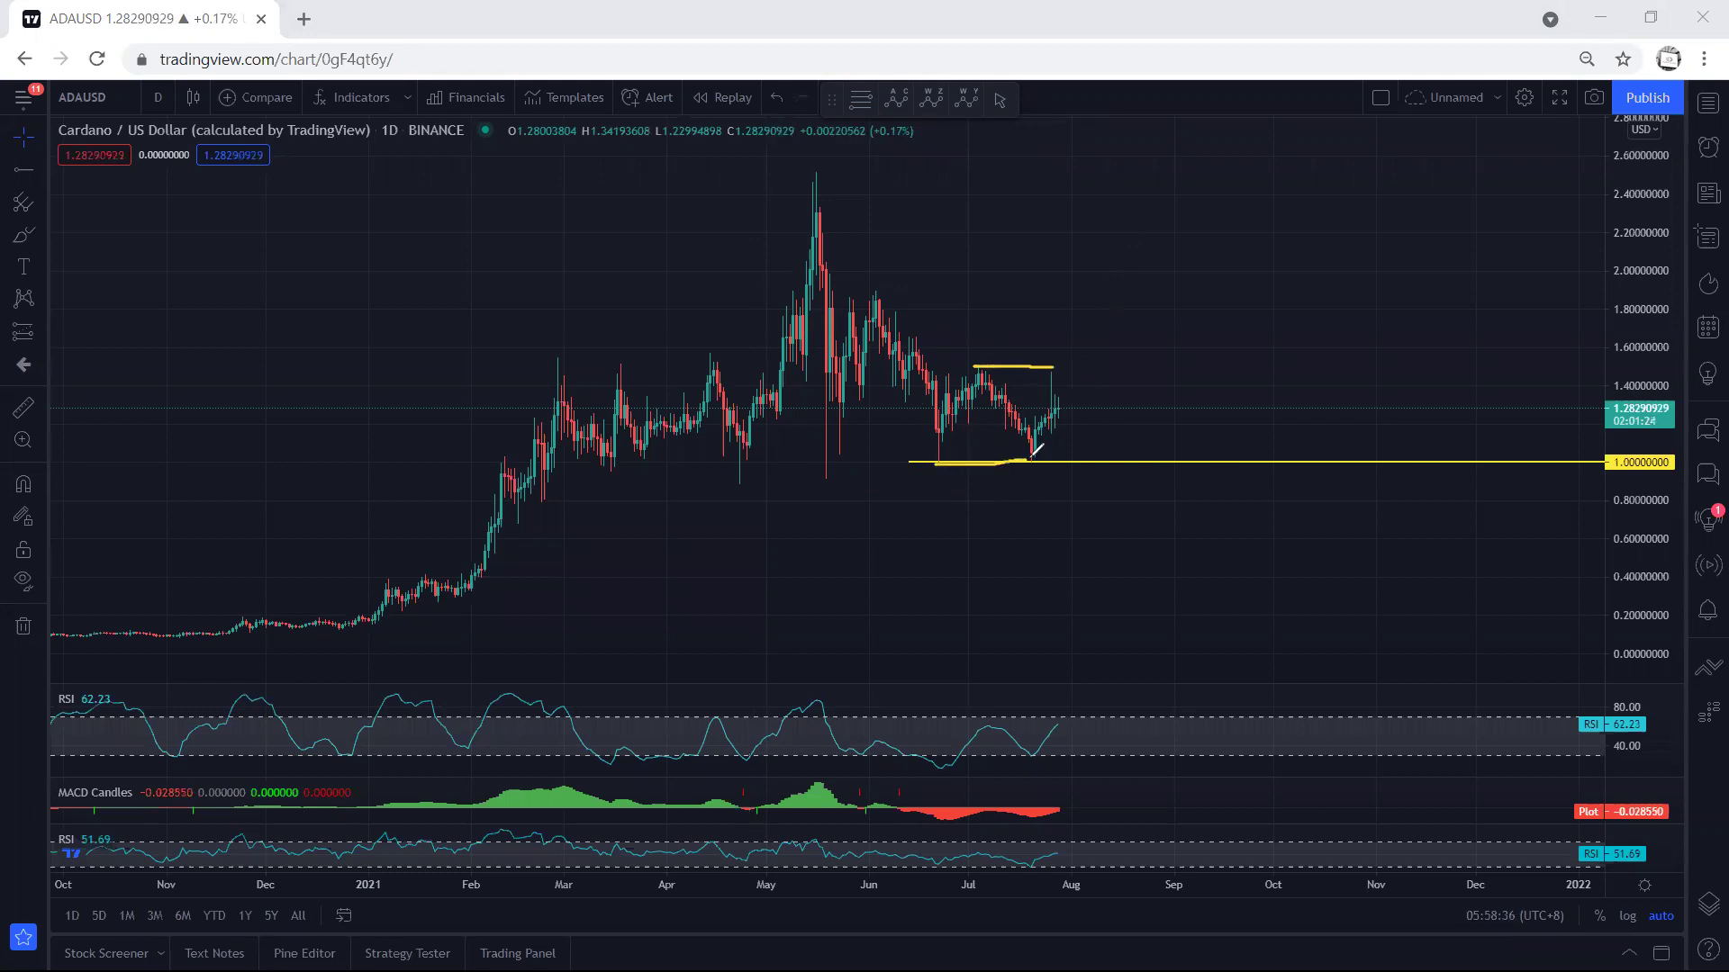
{"action": "mouse_move", "coordinate": [980, 274]}
{"action": "left_mouse_down"}
{"action": "mouse_move", "coordinate": [990, 357]}
{"action": "mouse_move", "coordinate": [977, 340]}
{"action": "mouse_move", "coordinate": [1204, 477]}
{"action": "left_mouse_up"}
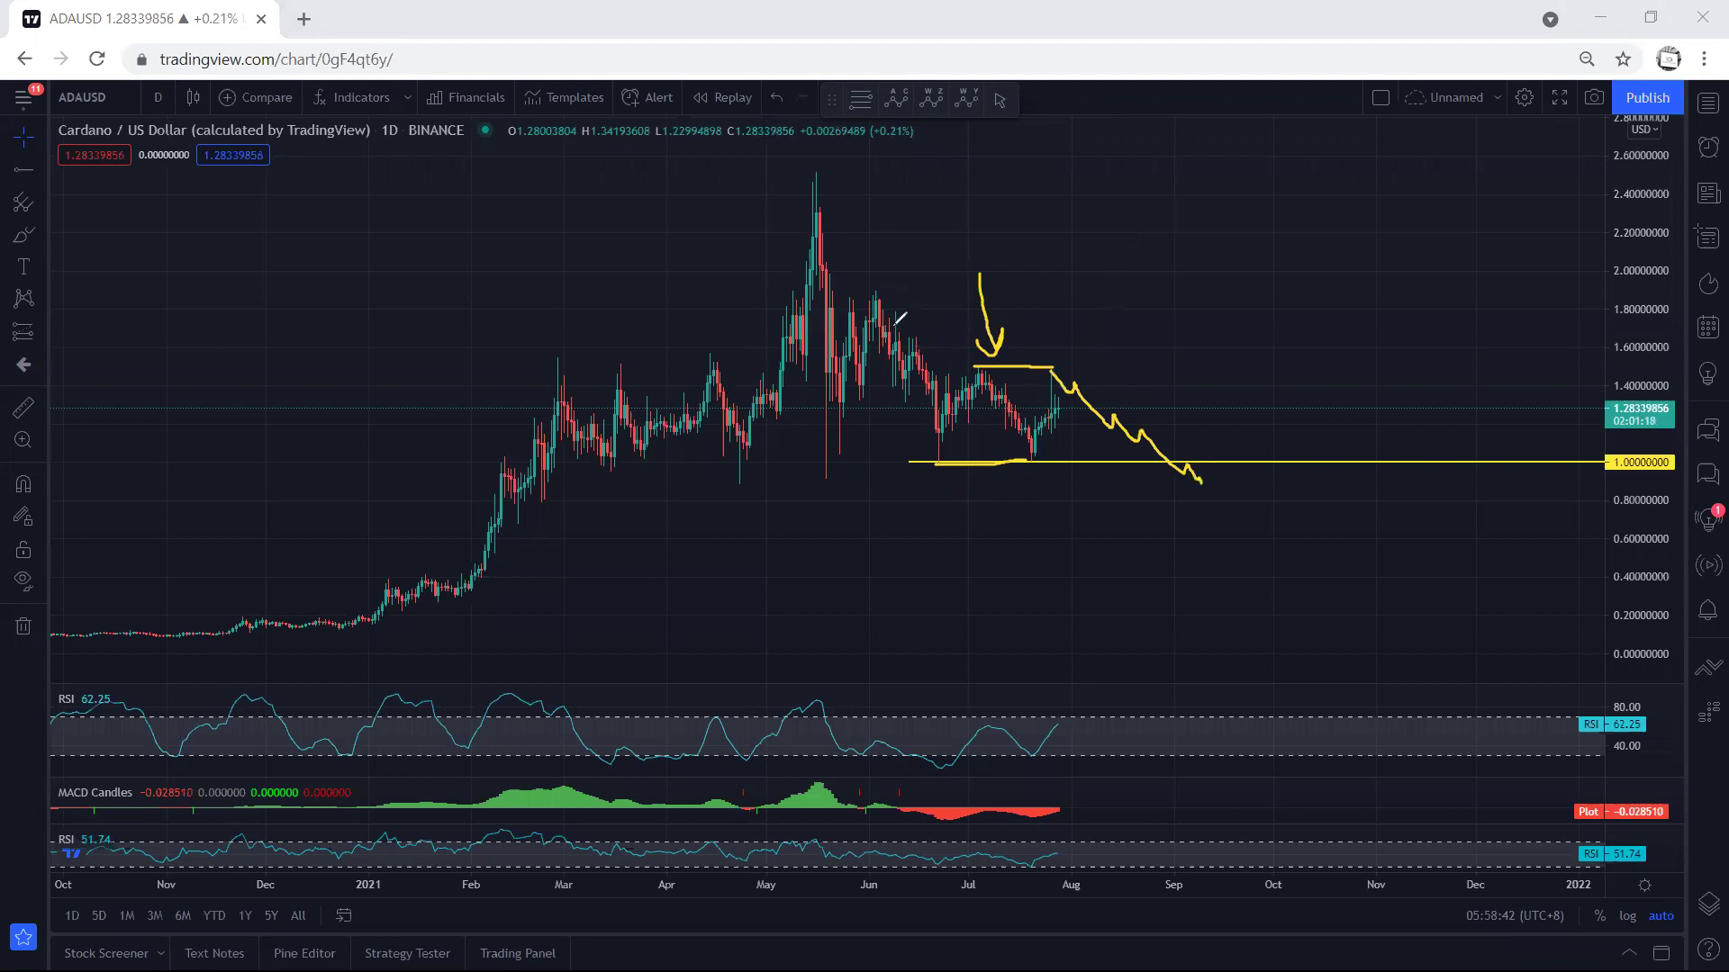
{"action": "left_click_drag", "start_coordinate": [870, 305], "coordinate": [946, 439]}
{"action": "key", "text": "e"}
{"action": "left_click_drag", "start_coordinate": [981, 367], "coordinate": [1054, 371]}
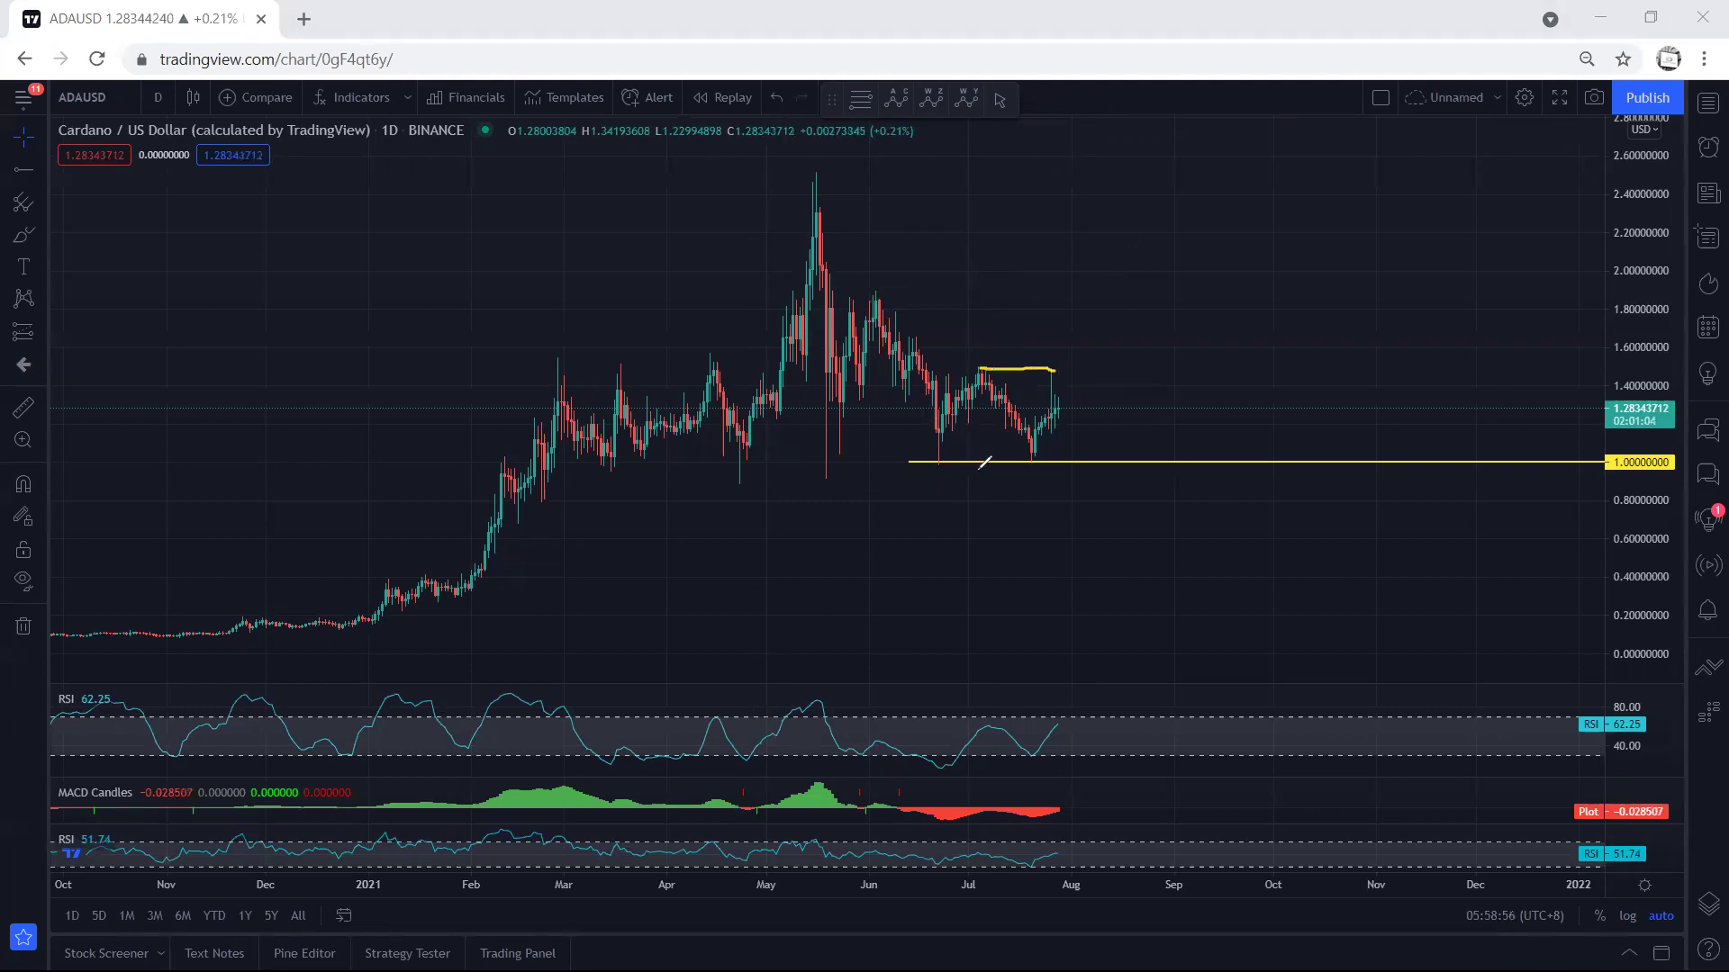
{"action": "left_click_drag", "start_coordinate": [942, 469], "coordinate": [1027, 460]}
Switch the ADAUSD chart to the 4-hour timeframe
{"action": "left_click", "coordinate": [162, 97]}
{"action": "left_click", "coordinate": [198, 493]}
{"action": "left_click_drag", "start_coordinate": [834, 370], "coordinate": [887, 368]}
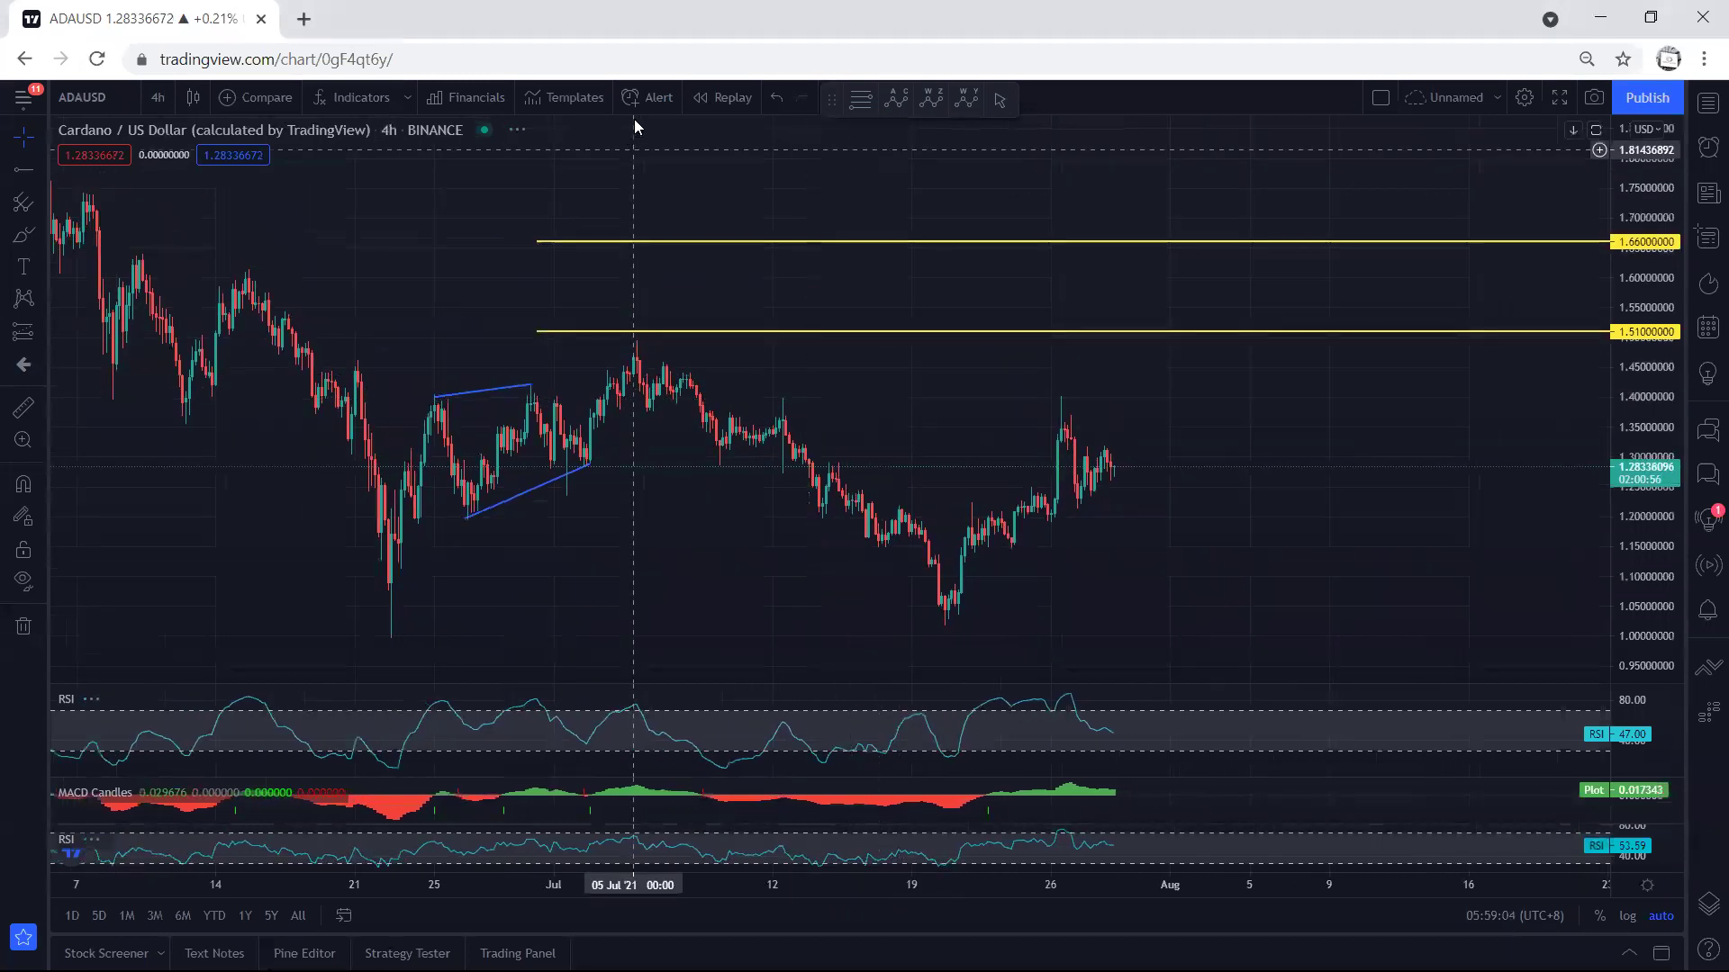
Sketch and circle a projected rise to the 1.51 line, mark the range's highs and lows, and clear the strokes
{"action": "left_click_drag", "start_coordinate": [1083, 483], "coordinate": [1158, 374]}
{"action": "mouse_move", "coordinate": [1074, 495]}
{"action": "left_mouse_down"}
{"action": "mouse_move", "coordinate": [1121, 490]}
{"action": "mouse_move", "coordinate": [1179, 374]}
{"action": "mouse_move", "coordinate": [1137, 340]}
{"action": "mouse_move", "coordinate": [1080, 455]}
{"action": "mouse_move", "coordinate": [1086, 491]}
{"action": "left_mouse_up"}
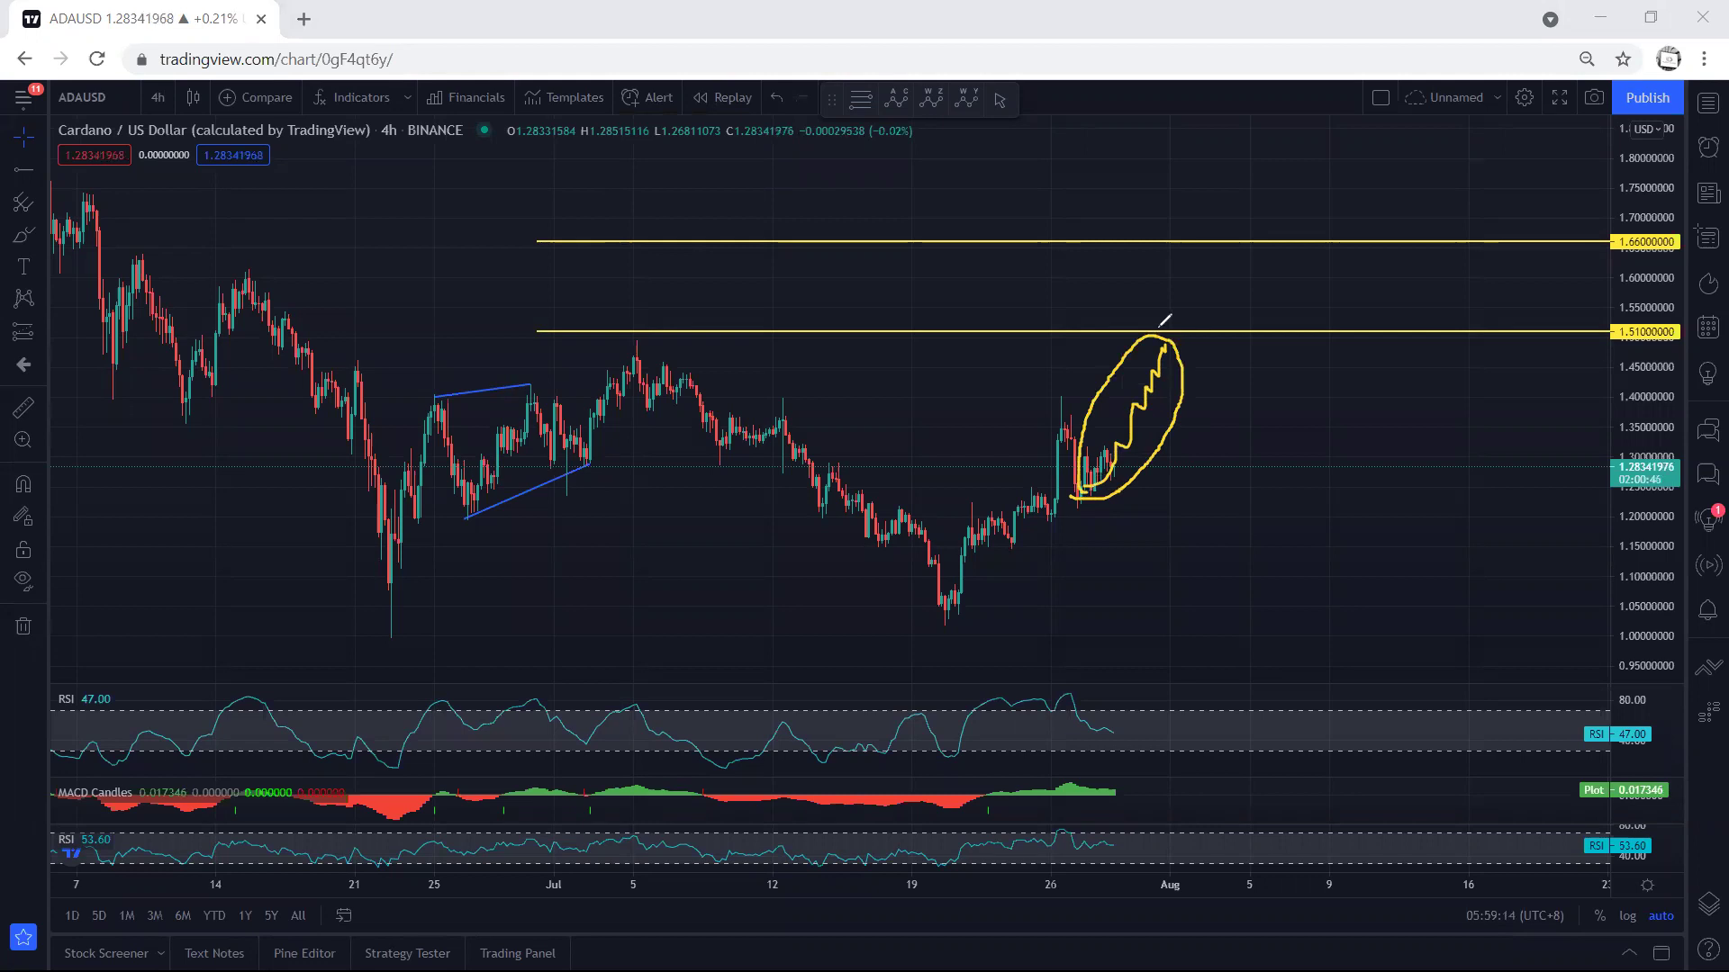
{"action": "mouse_move", "coordinate": [1128, 266]}
{"action": "left_mouse_down"}
{"action": "mouse_move", "coordinate": [1148, 324]}
{"action": "mouse_move", "coordinate": [1152, 307]}
{"action": "left_mouse_up"}
{"action": "left_click_drag", "start_coordinate": [633, 336], "coordinate": [1150, 338]}
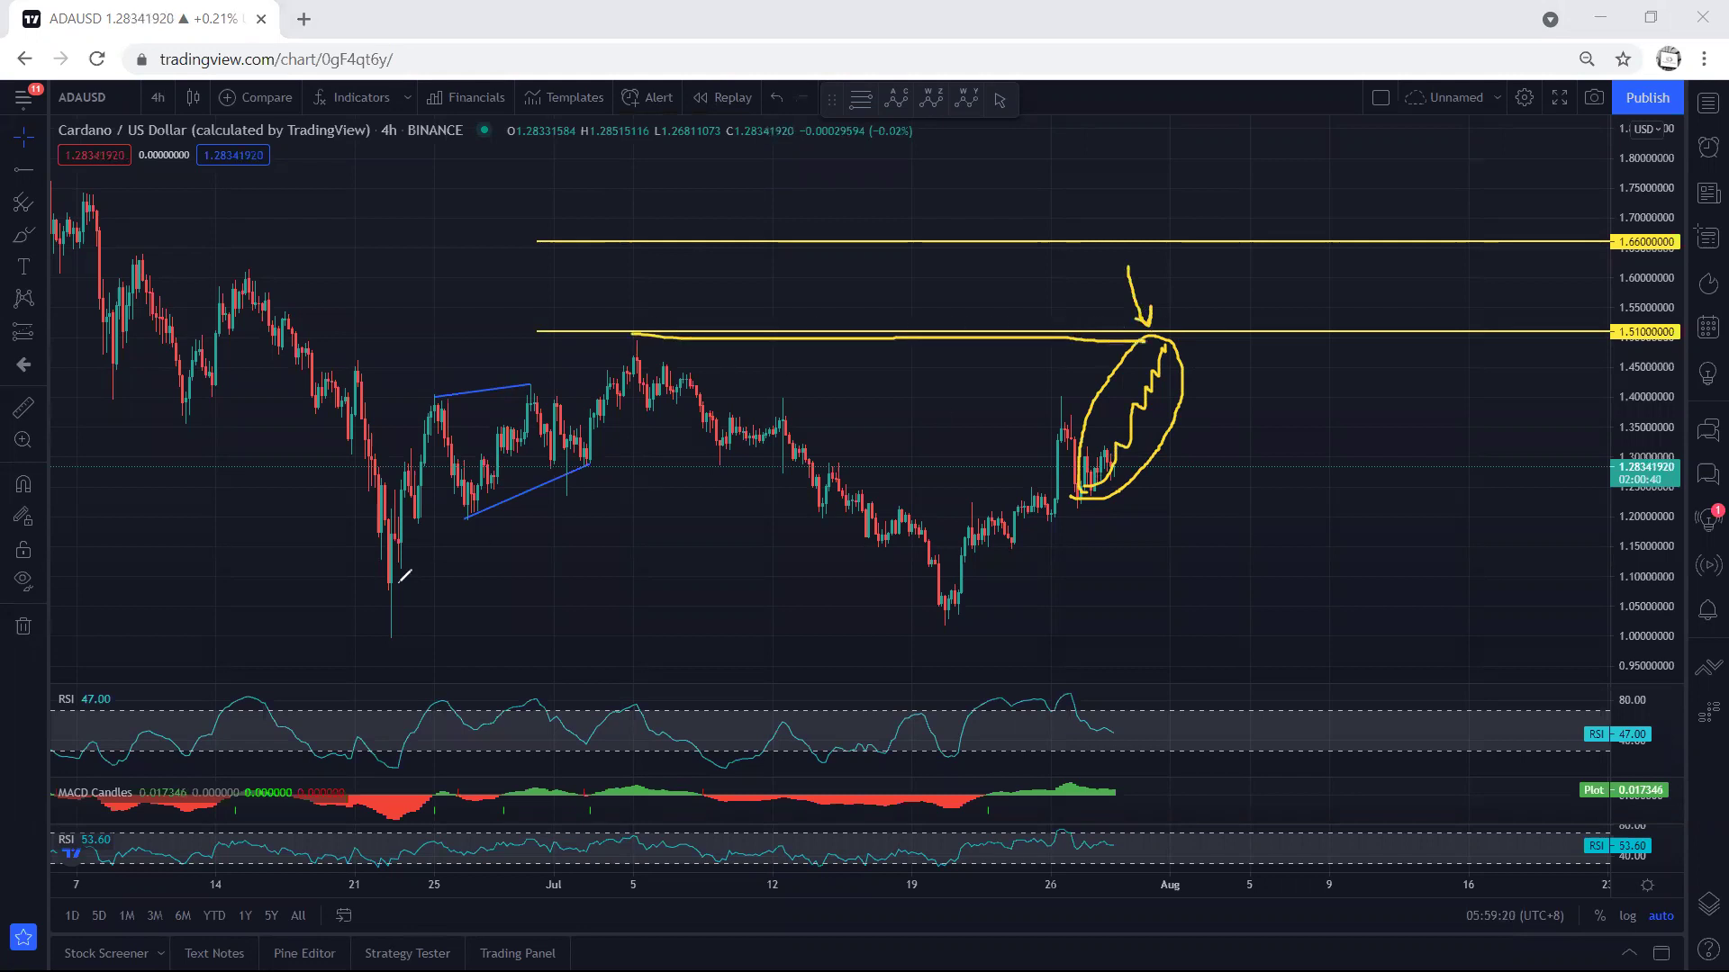
{"action": "left_click_drag", "start_coordinate": [378, 629], "coordinate": [932, 623]}
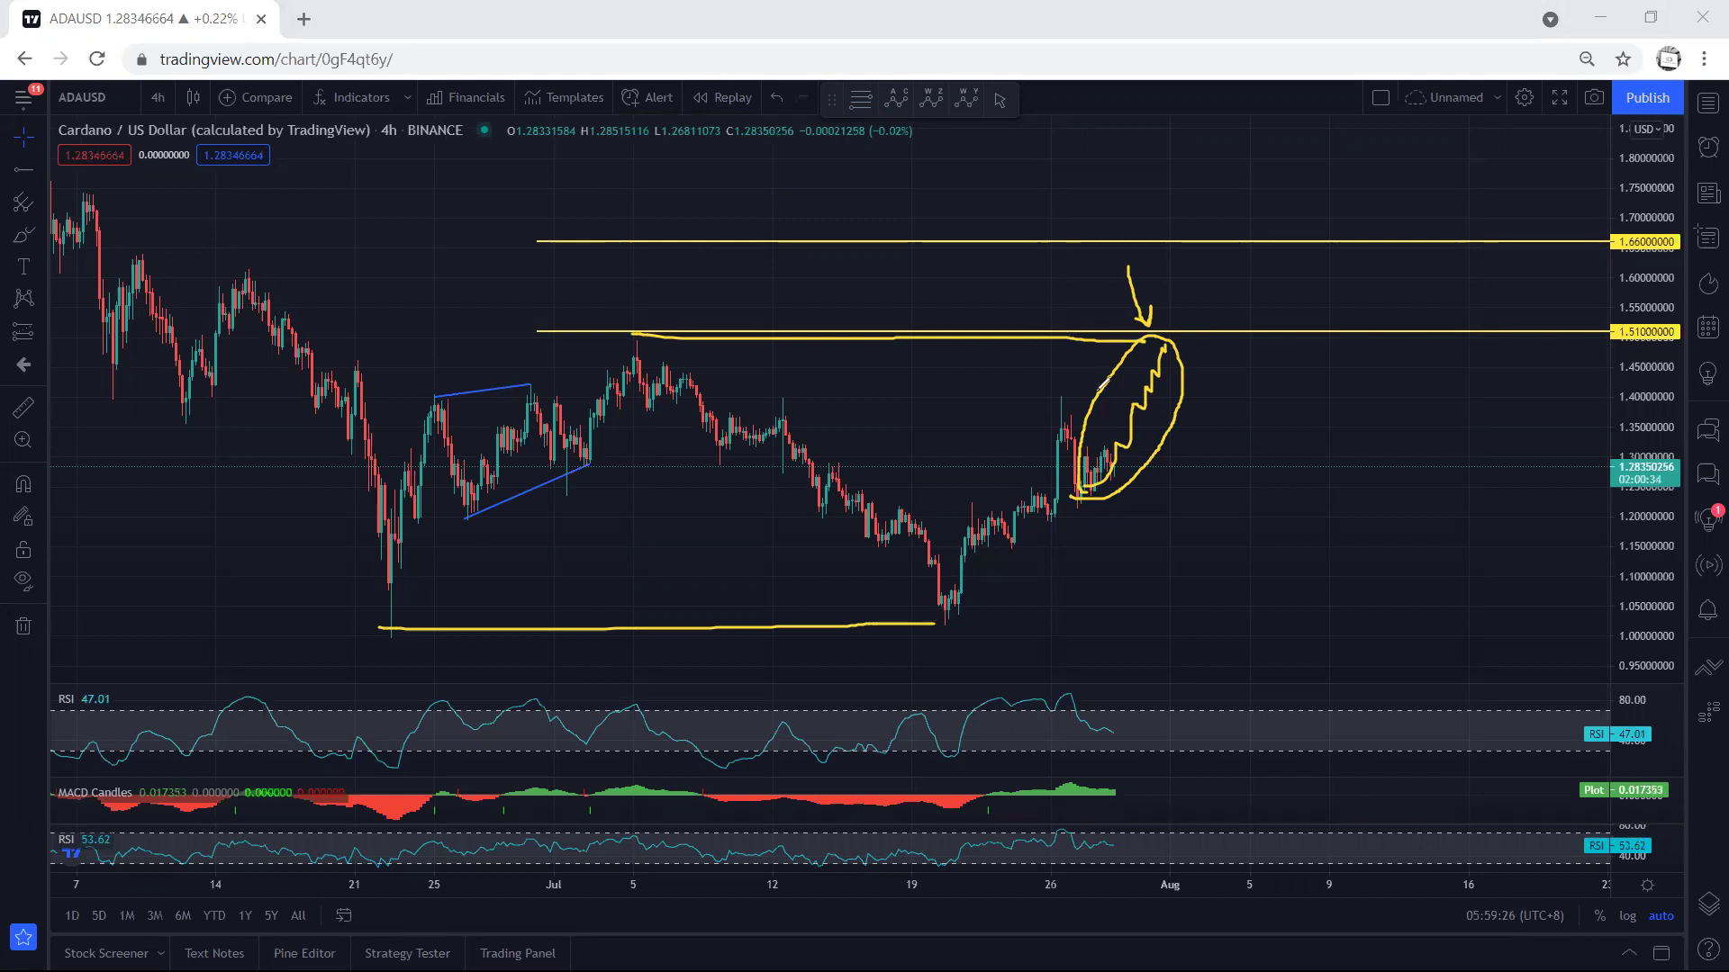
{"action": "key", "text": "e"}
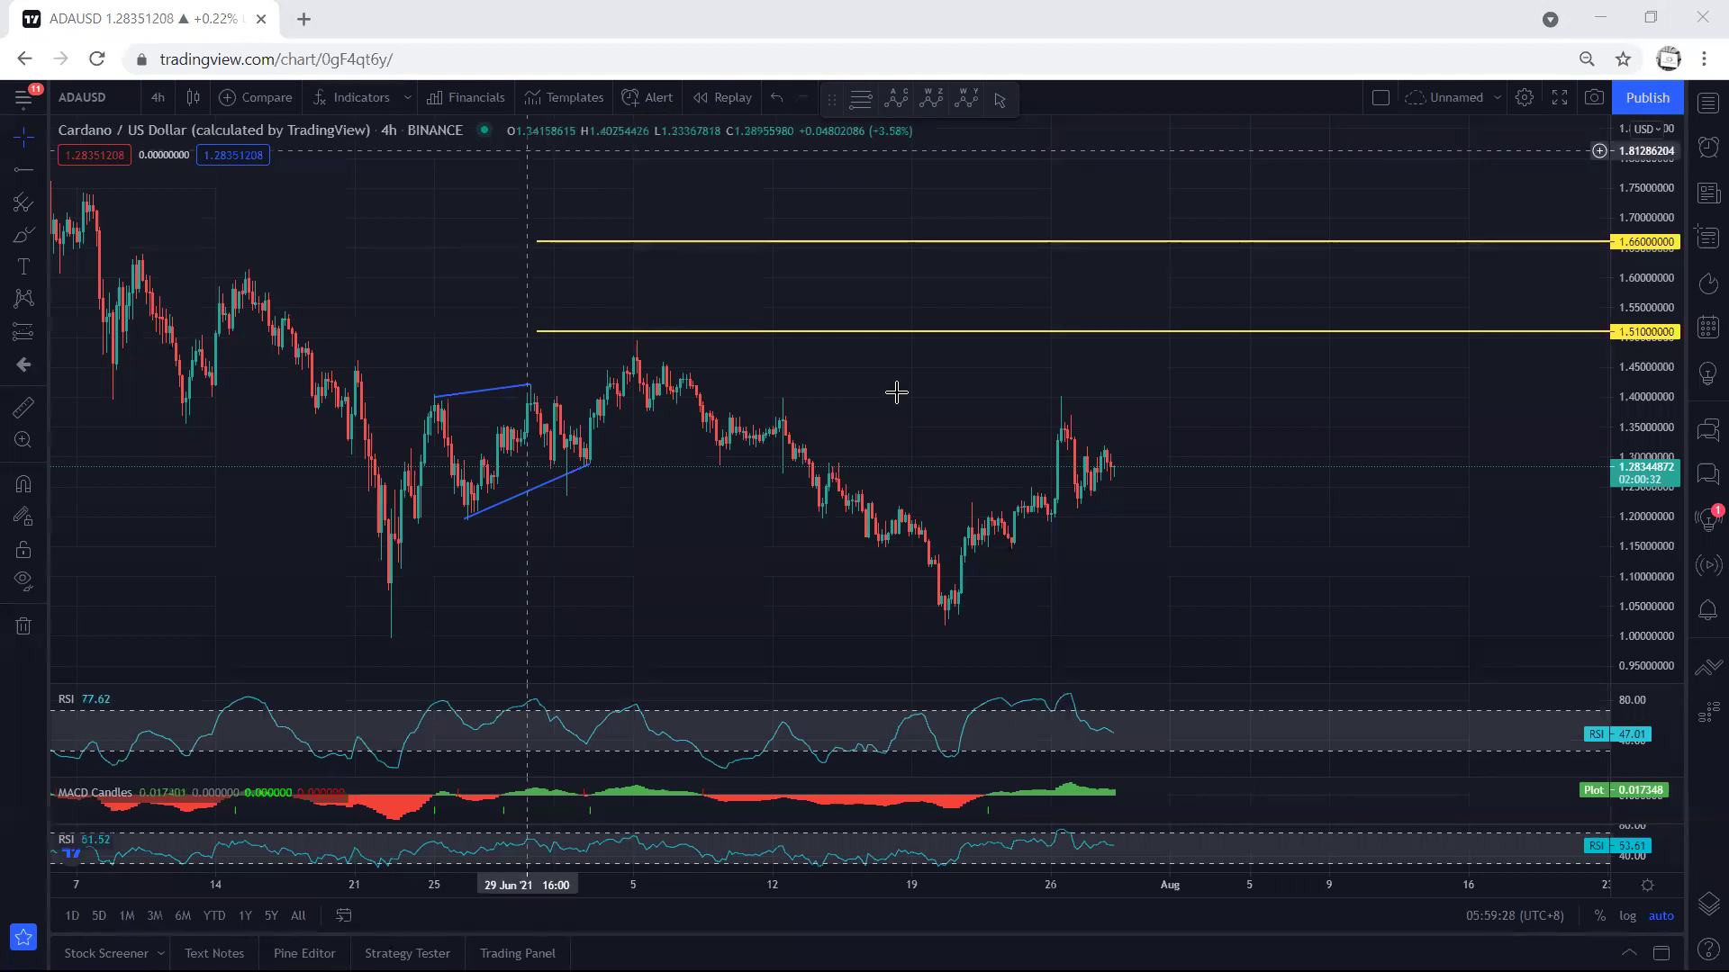
Sketch a sideways consolidation after the July 26 spike with flat bounds and a circled breakout arrow to 1.51, and clear it
{"action": "scroll", "coordinate": [972, 466], "scroll_direction": "up", "scroll_amount": 5}
{"action": "left_click_drag", "start_coordinate": [670, 225], "coordinate": [618, 219]}
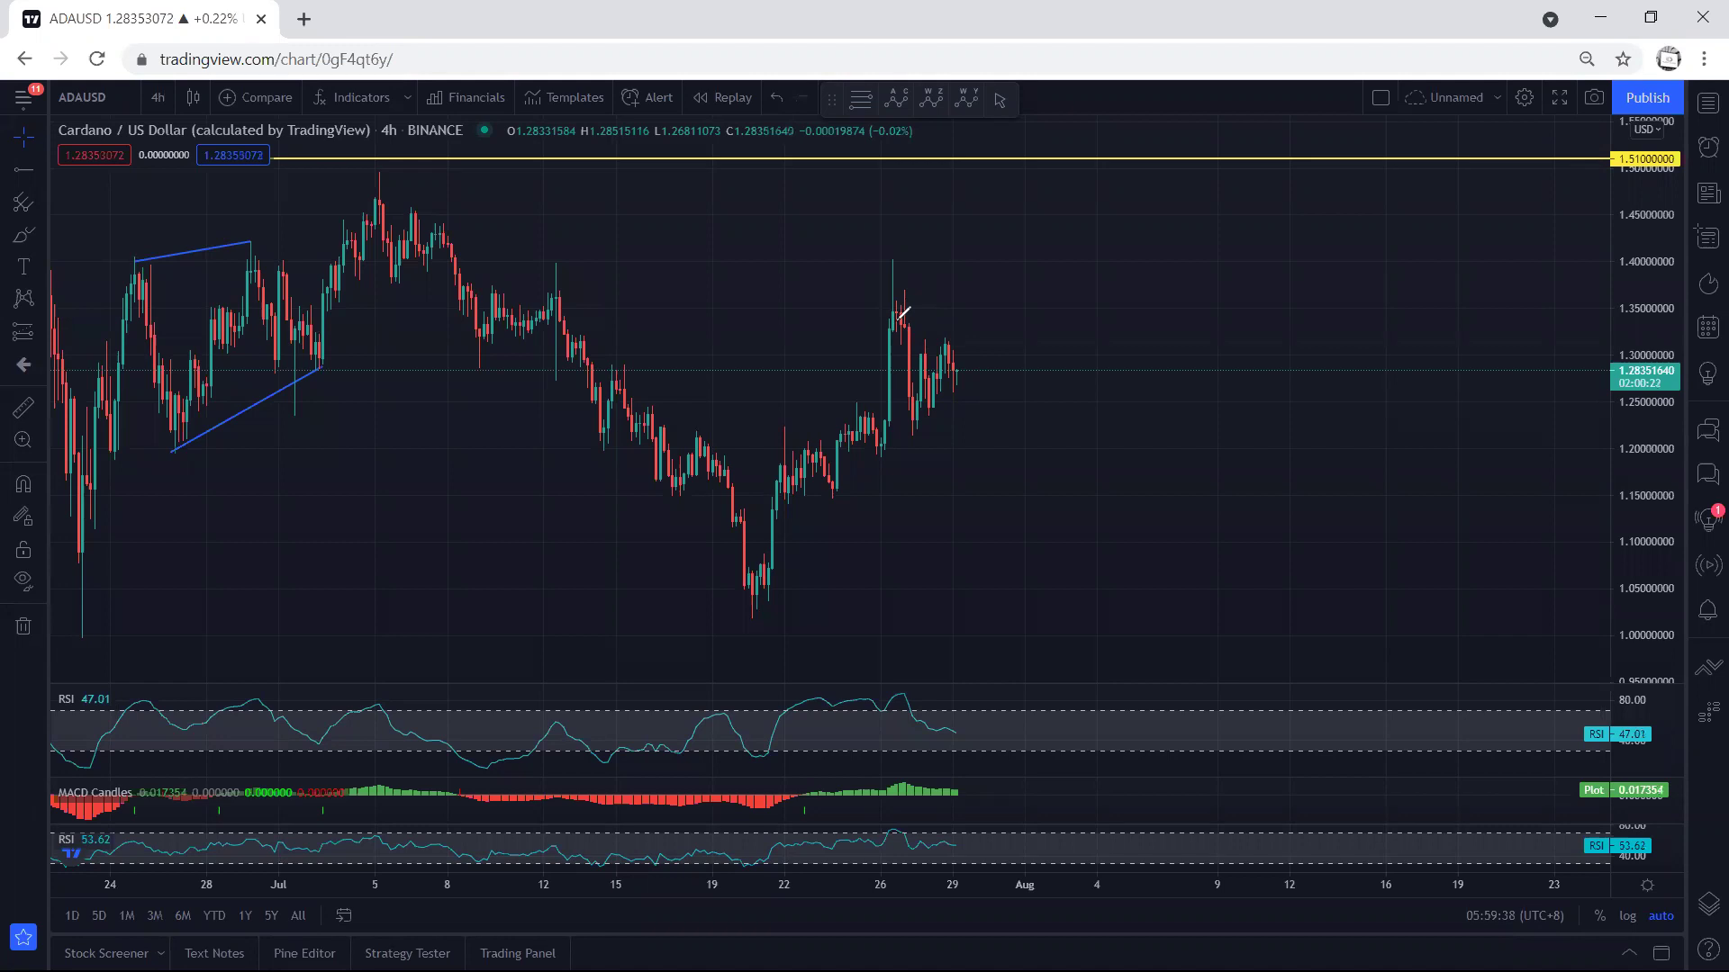
{"action": "mouse_move", "coordinate": [901, 315]}
{"action": "left_mouse_down"}
{"action": "mouse_move", "coordinate": [913, 412]}
{"action": "mouse_move", "coordinate": [987, 304]}
{"action": "mouse_move", "coordinate": [1058, 438]}
{"action": "left_mouse_up"}
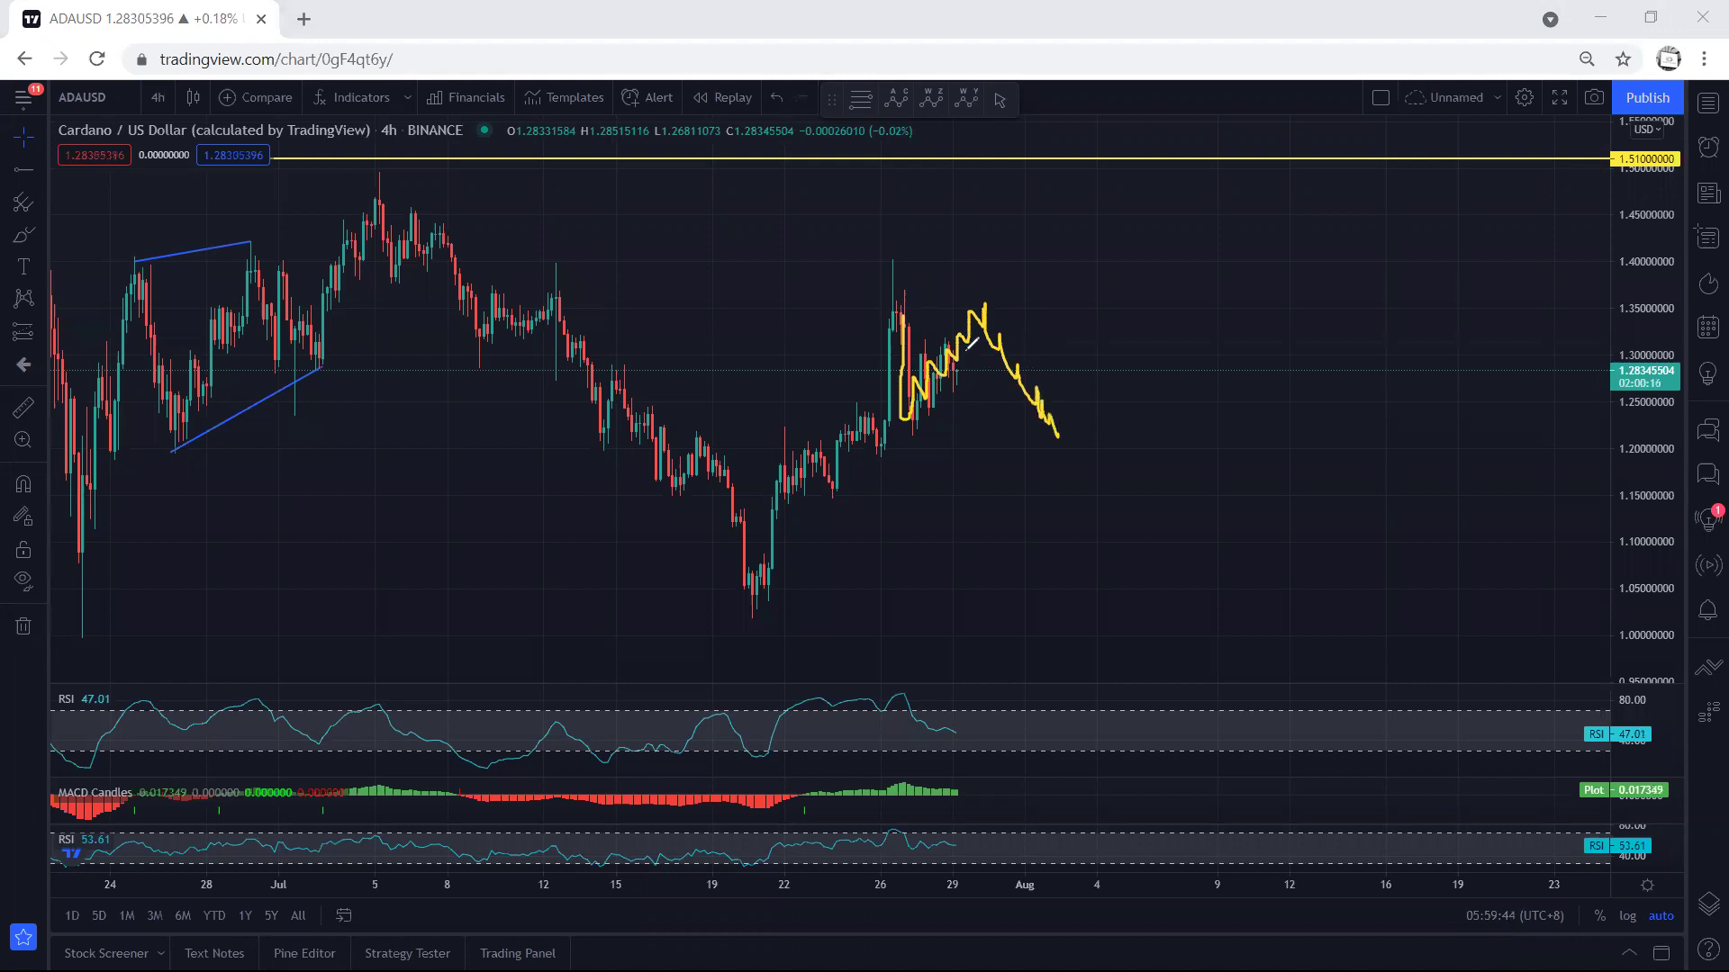
{"action": "left_click_drag", "start_coordinate": [912, 297], "coordinate": [980, 297]}
{"action": "mouse_move", "coordinate": [918, 439]}
{"action": "left_mouse_down"}
{"action": "mouse_move", "coordinate": [1037, 445]}
{"action": "mouse_move", "coordinate": [1138, 200]}
{"action": "mouse_move", "coordinate": [1142, 161]}
{"action": "mouse_move", "coordinate": [1130, 171]}
{"action": "left_mouse_up"}
{"action": "mouse_move", "coordinate": [1076, 430]}
{"action": "left_mouse_down"}
{"action": "mouse_move", "coordinate": [1219, 216]}
{"action": "mouse_move", "coordinate": [1050, 262]}
{"action": "mouse_move", "coordinate": [1076, 452]}
{"action": "left_mouse_up"}
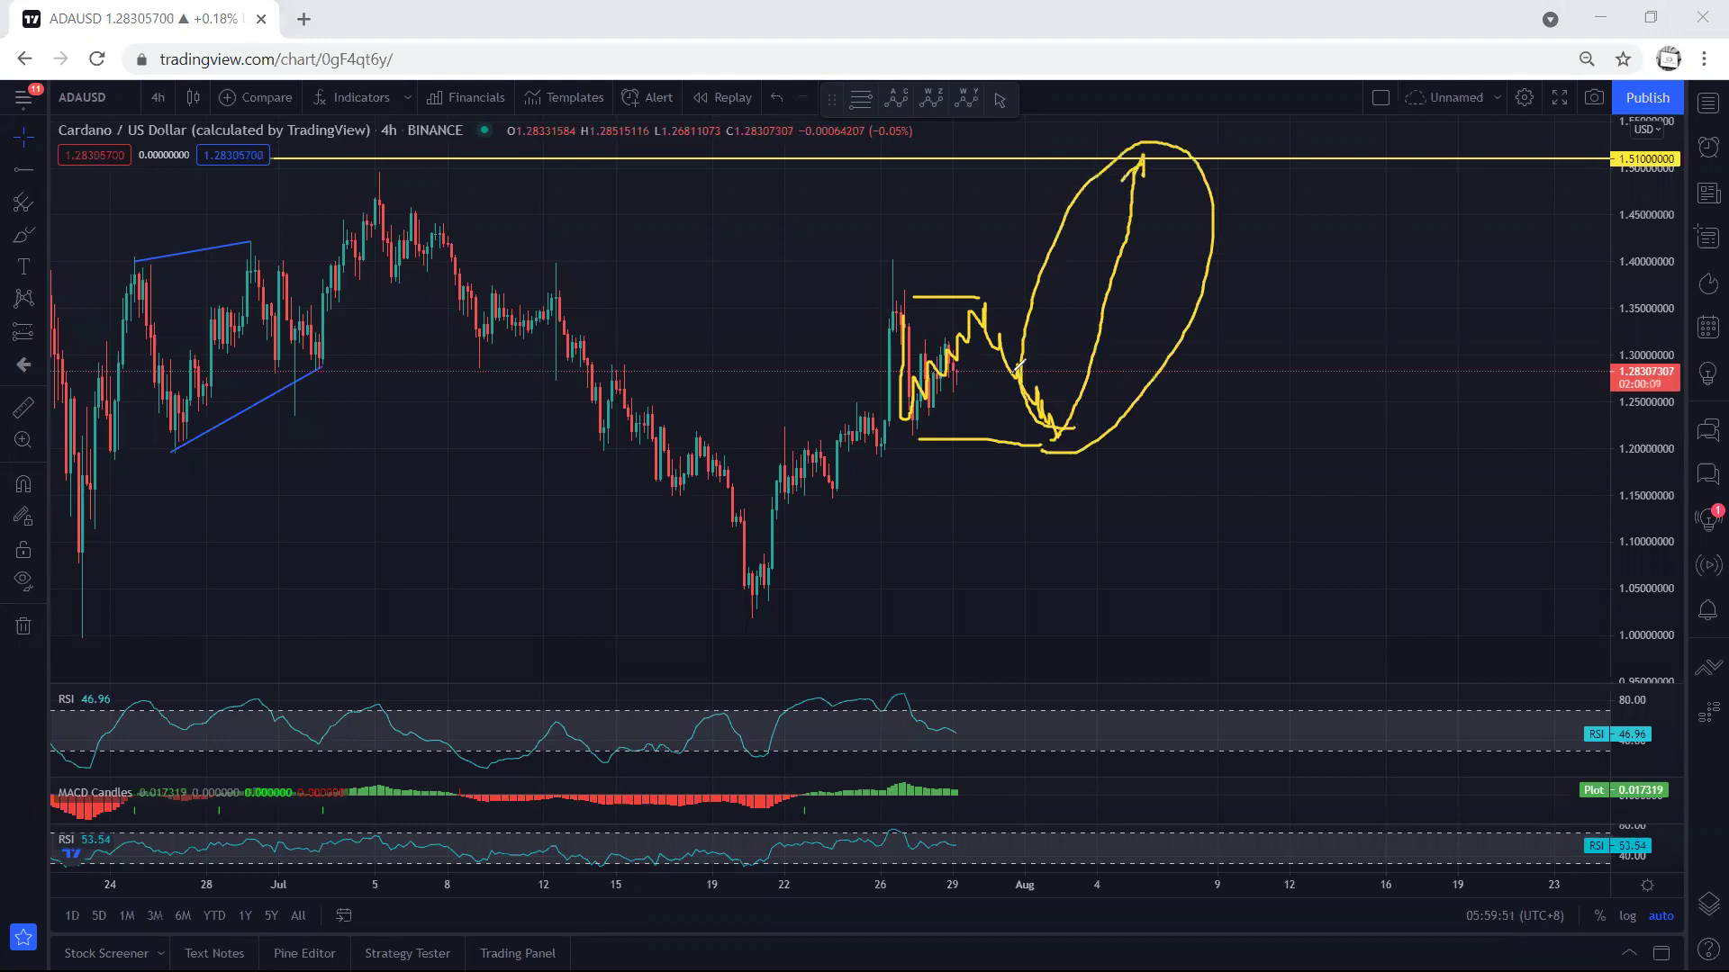
{"action": "key", "text": "e"}
Sketch alternative price paths from the latest candles, including a stepped rise to about 1.40, and undo each one
{"action": "left_click_drag", "start_coordinate": [951, 342], "coordinate": [1011, 436]}
{"action": "key", "text": "ctrl+z"}
{"action": "mouse_move", "coordinate": [936, 373]}
{"action": "left_mouse_down"}
{"action": "mouse_move", "coordinate": [974, 338]}
{"action": "mouse_move", "coordinate": [1002, 261]}
{"action": "left_mouse_up"}
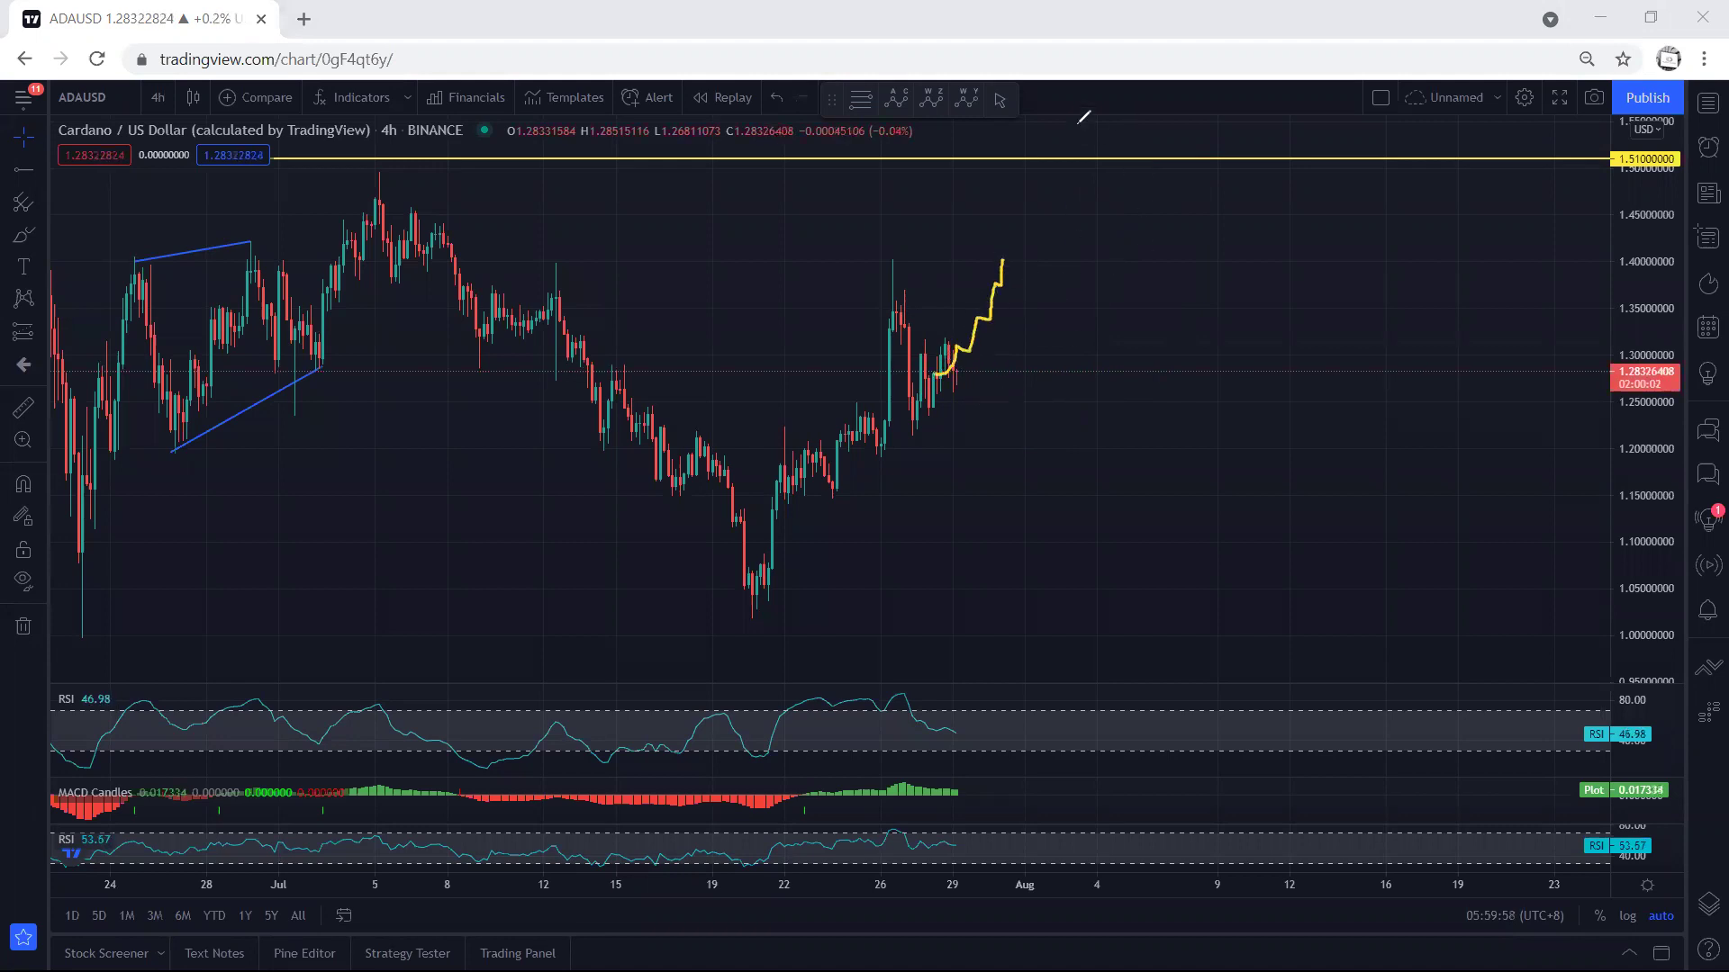
{"action": "key", "text": "ctrl+z"}
{"action": "mouse_move", "coordinate": [889, 452]}
{"action": "left_mouse_down"}
{"action": "mouse_move", "coordinate": [1018, 278]}
{"action": "mouse_move", "coordinate": [869, 309]}
{"action": "mouse_move", "coordinate": [883, 409]}
{"action": "mouse_move", "coordinate": [1013, 261]}
{"action": "left_mouse_up"}
{"action": "key", "text": "ctrl+z"}
Mark the July 26 high, sketch a rise to about 1.40 followed by a fall, and undo the strokes
{"action": "left_click_drag", "start_coordinate": [895, 258], "coordinate": [892, 258]}
{"action": "left_click_drag", "start_coordinate": [1006, 268], "coordinate": [1058, 371]}
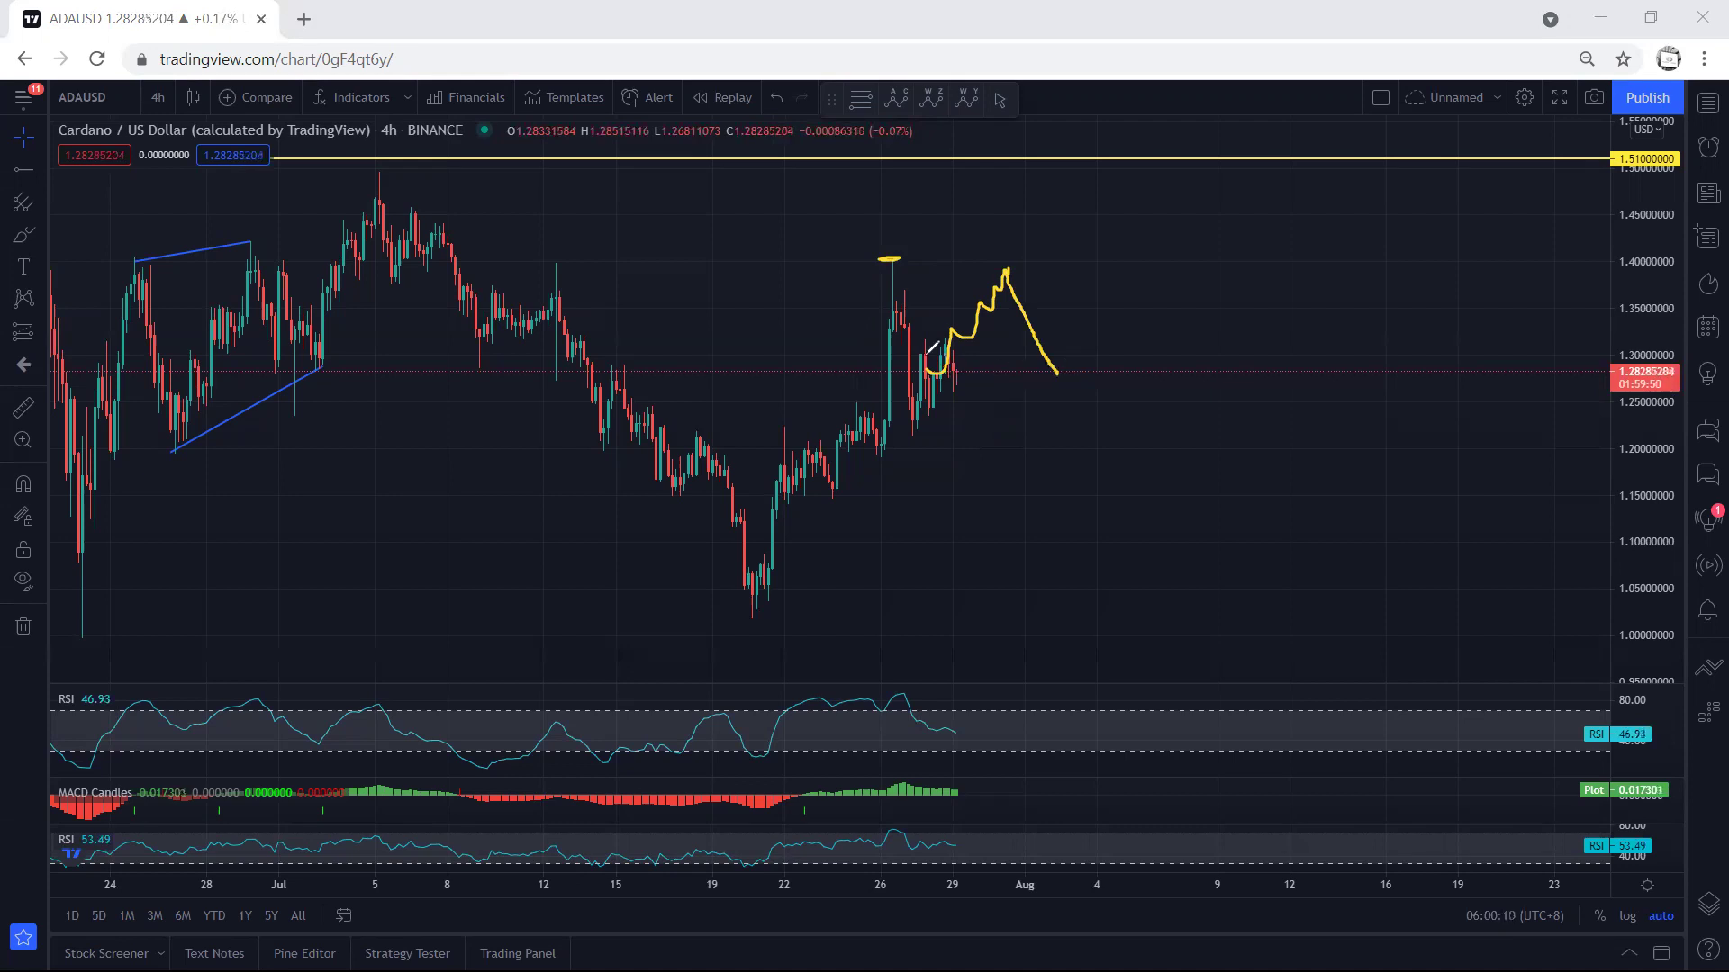
{"action": "mouse_move", "coordinate": [901, 310]}
{"action": "left_mouse_down"}
{"action": "mouse_move", "coordinate": [934, 432]}
{"action": "mouse_move", "coordinate": [908, 434]}
{"action": "left_mouse_up"}
{"action": "key", "text": "ctrl+z"}
{"action": "key", "text": "ctrl+z"}
{"action": "key", "text": "ctrl+z"}
{"action": "key", "text": "ctrl+z"}
Sketch a converging triangle after the July 26 high with a breakout arrow up to the 1.51 line, and undo it
{"action": "mouse_move", "coordinate": [926, 369]}
{"action": "left_mouse_down"}
{"action": "mouse_move", "coordinate": [992, 305]}
{"action": "mouse_move", "coordinate": [1056, 390]}
{"action": "left_mouse_up"}
{"action": "left_click_drag", "start_coordinate": [977, 285], "coordinate": [988, 302]}
{"action": "mouse_move", "coordinate": [903, 439]}
{"action": "left_mouse_down"}
{"action": "mouse_move", "coordinate": [1050, 401]}
{"action": "mouse_move", "coordinate": [1140, 154]}
{"action": "left_mouse_up"}
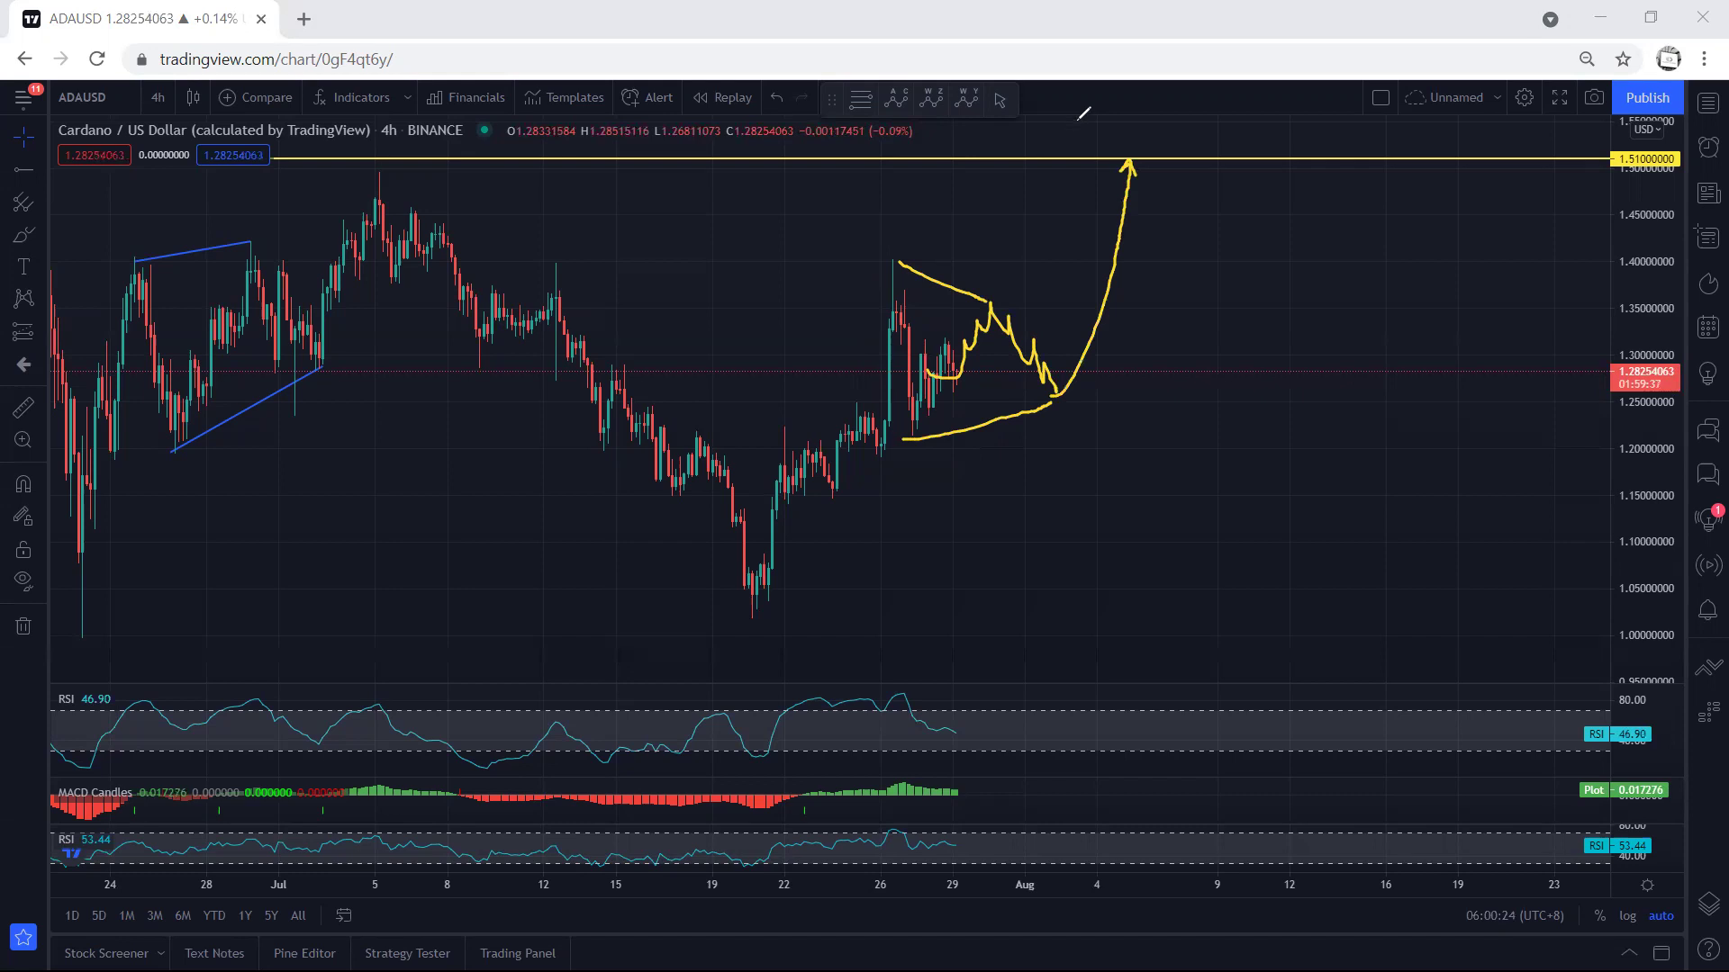
{"action": "key", "text": "ctrl+z"}
{"action": "key", "text": "ctrl+z"}
{"action": "key", "text": "ctrl+z"}
{"action": "key", "text": "ctrl+z"}
{"action": "key", "text": "ctrl+z"}
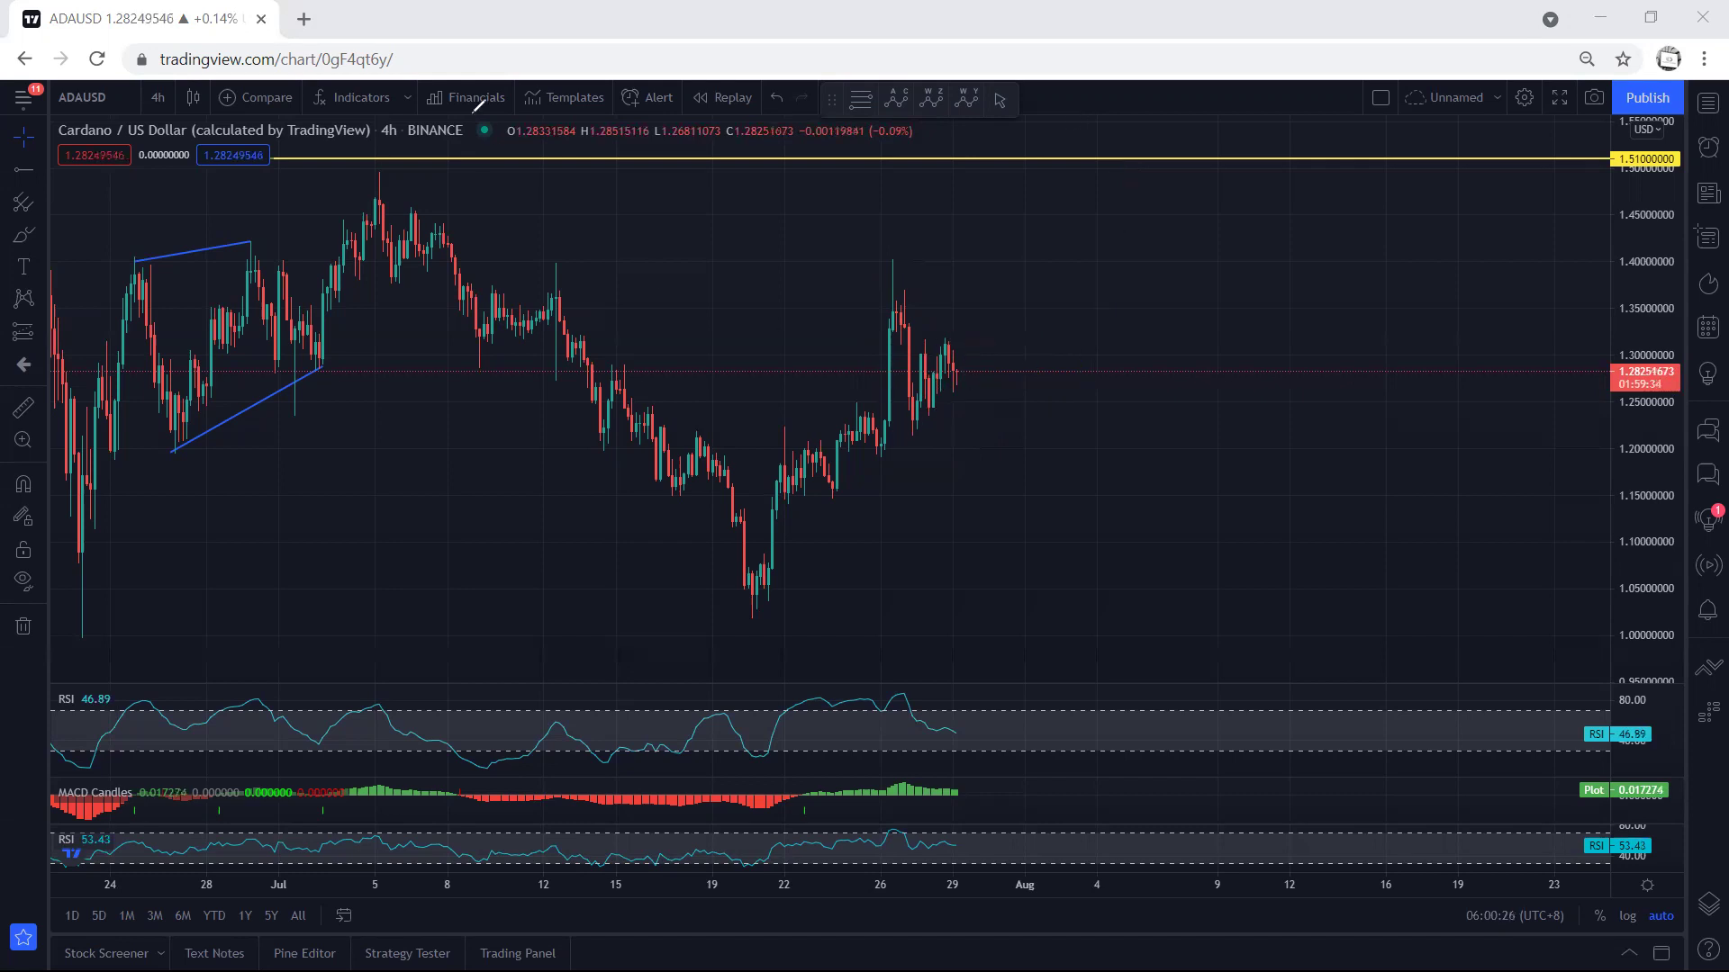
Switch the ADAUSD chart back to the 1-hour timeframe
{"action": "left_click", "coordinate": [158, 97]}
{"action": "left_click", "coordinate": [189, 389]}
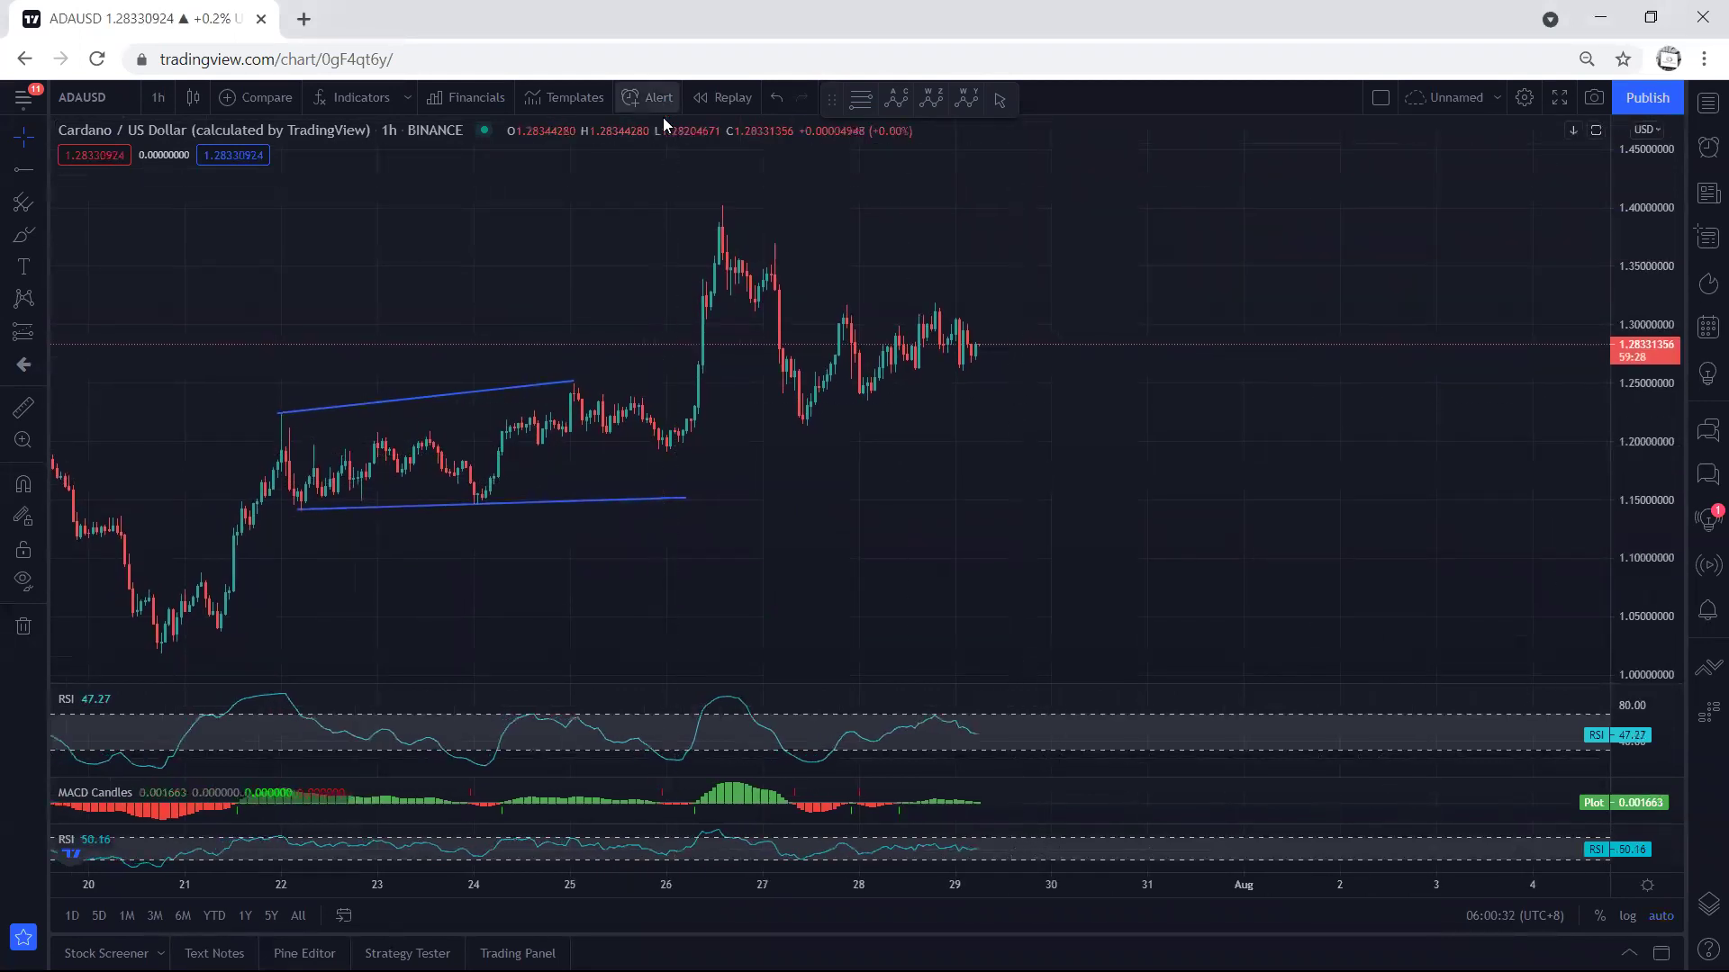
Circle the July 27–29 candles to highlight the current range, and undo the circle
{"action": "mouse_move", "coordinate": [774, 445]}
{"action": "left_mouse_down"}
{"action": "mouse_move", "coordinate": [936, 416]}
{"action": "mouse_move", "coordinate": [1013, 320]}
{"action": "left_mouse_up"}
{"action": "mouse_move", "coordinate": [972, 263]}
{"action": "left_mouse_down"}
{"action": "mouse_move", "coordinate": [792, 366]}
{"action": "mouse_move", "coordinate": [792, 407]}
{"action": "mouse_move", "coordinate": [815, 413]}
{"action": "left_mouse_up"}
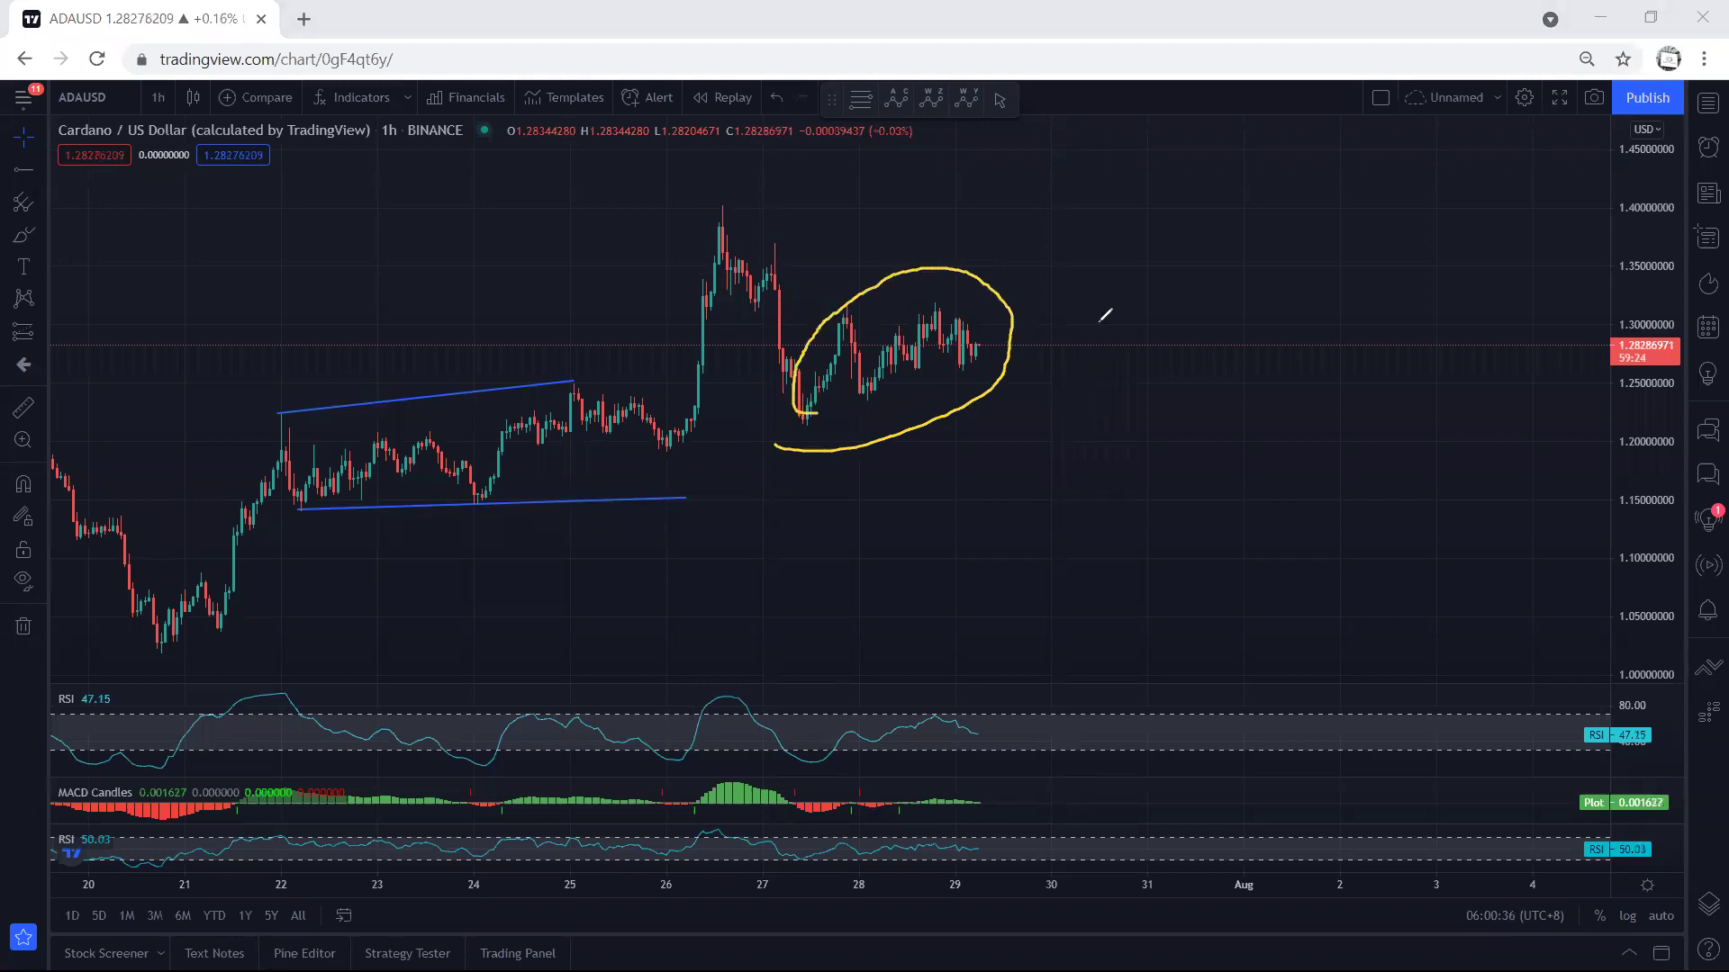
{"action": "key", "text": "ctrl+z"}
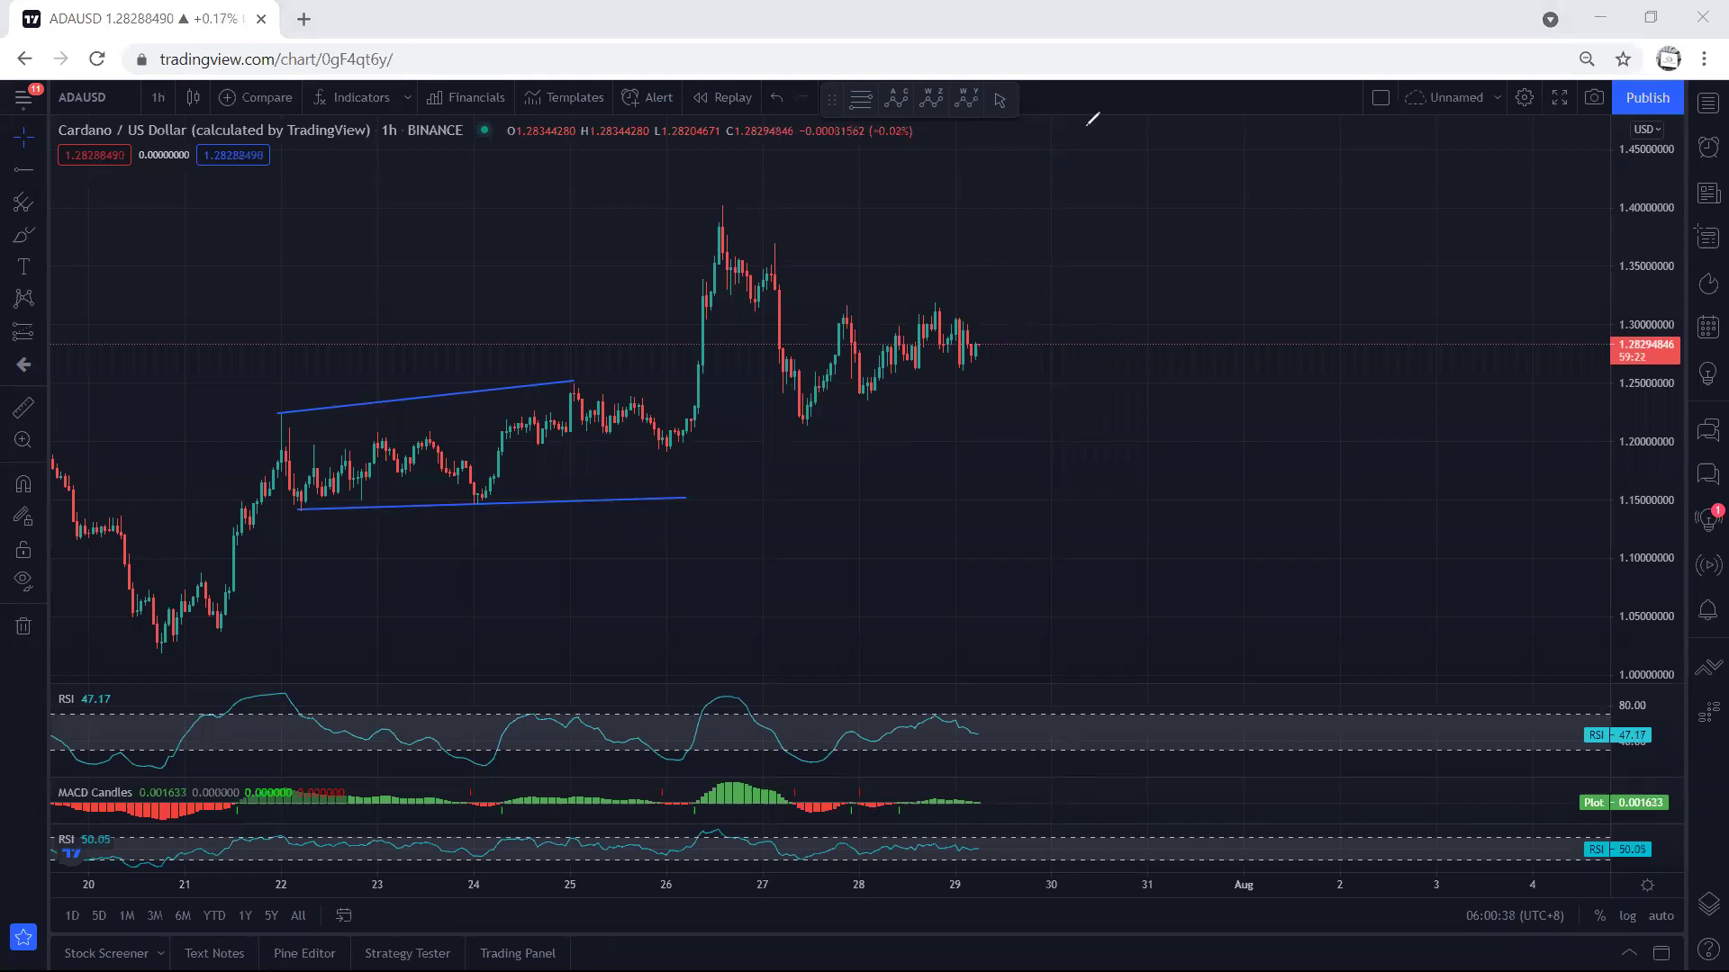
Sketch a descending triangle from the July 26 high with a base near 1.21 and an arrow up to about 1.44, and clear the strokes
{"action": "left_click_drag", "start_coordinate": [787, 410], "coordinate": [946, 322]}
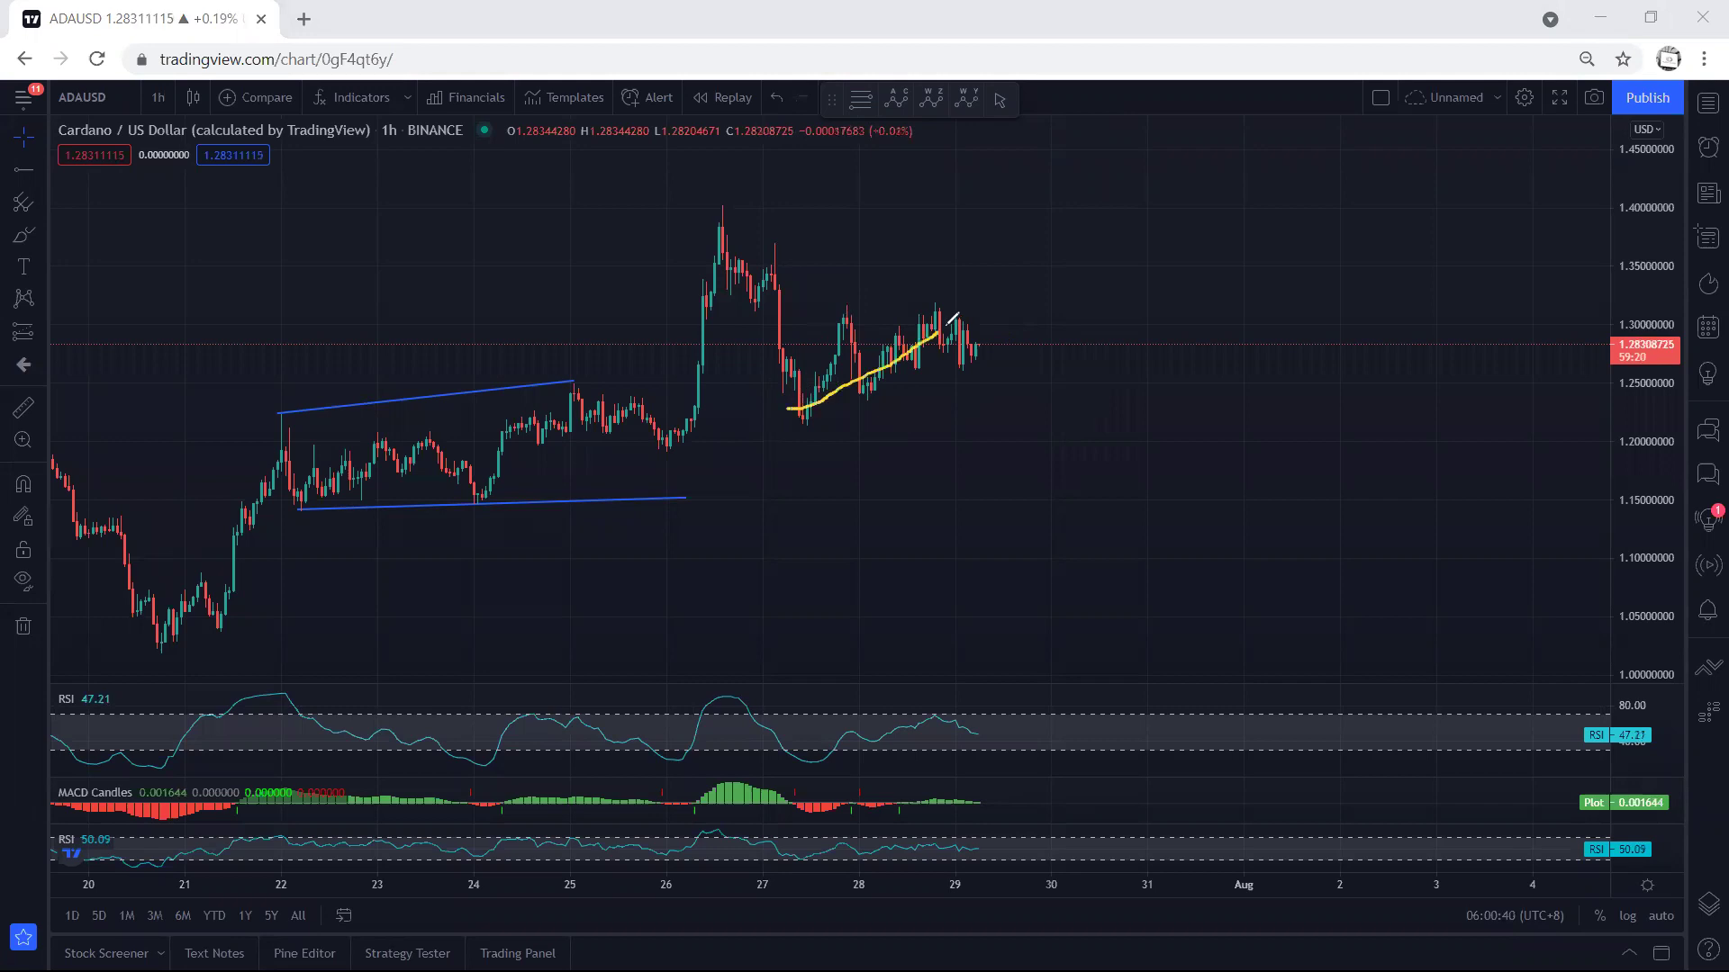
{"action": "left_click_drag", "start_coordinate": [726, 231], "coordinate": [783, 389]}
{"action": "left_click_drag", "start_coordinate": [941, 310], "coordinate": [1023, 410]}
{"action": "left_click_drag", "start_coordinate": [729, 207], "coordinate": [923, 296]}
{"action": "mouse_move", "coordinate": [808, 433]}
{"action": "left_mouse_down"}
{"action": "mouse_move", "coordinate": [1025, 431]}
{"action": "mouse_move", "coordinate": [1117, 161]}
{"action": "left_mouse_up"}
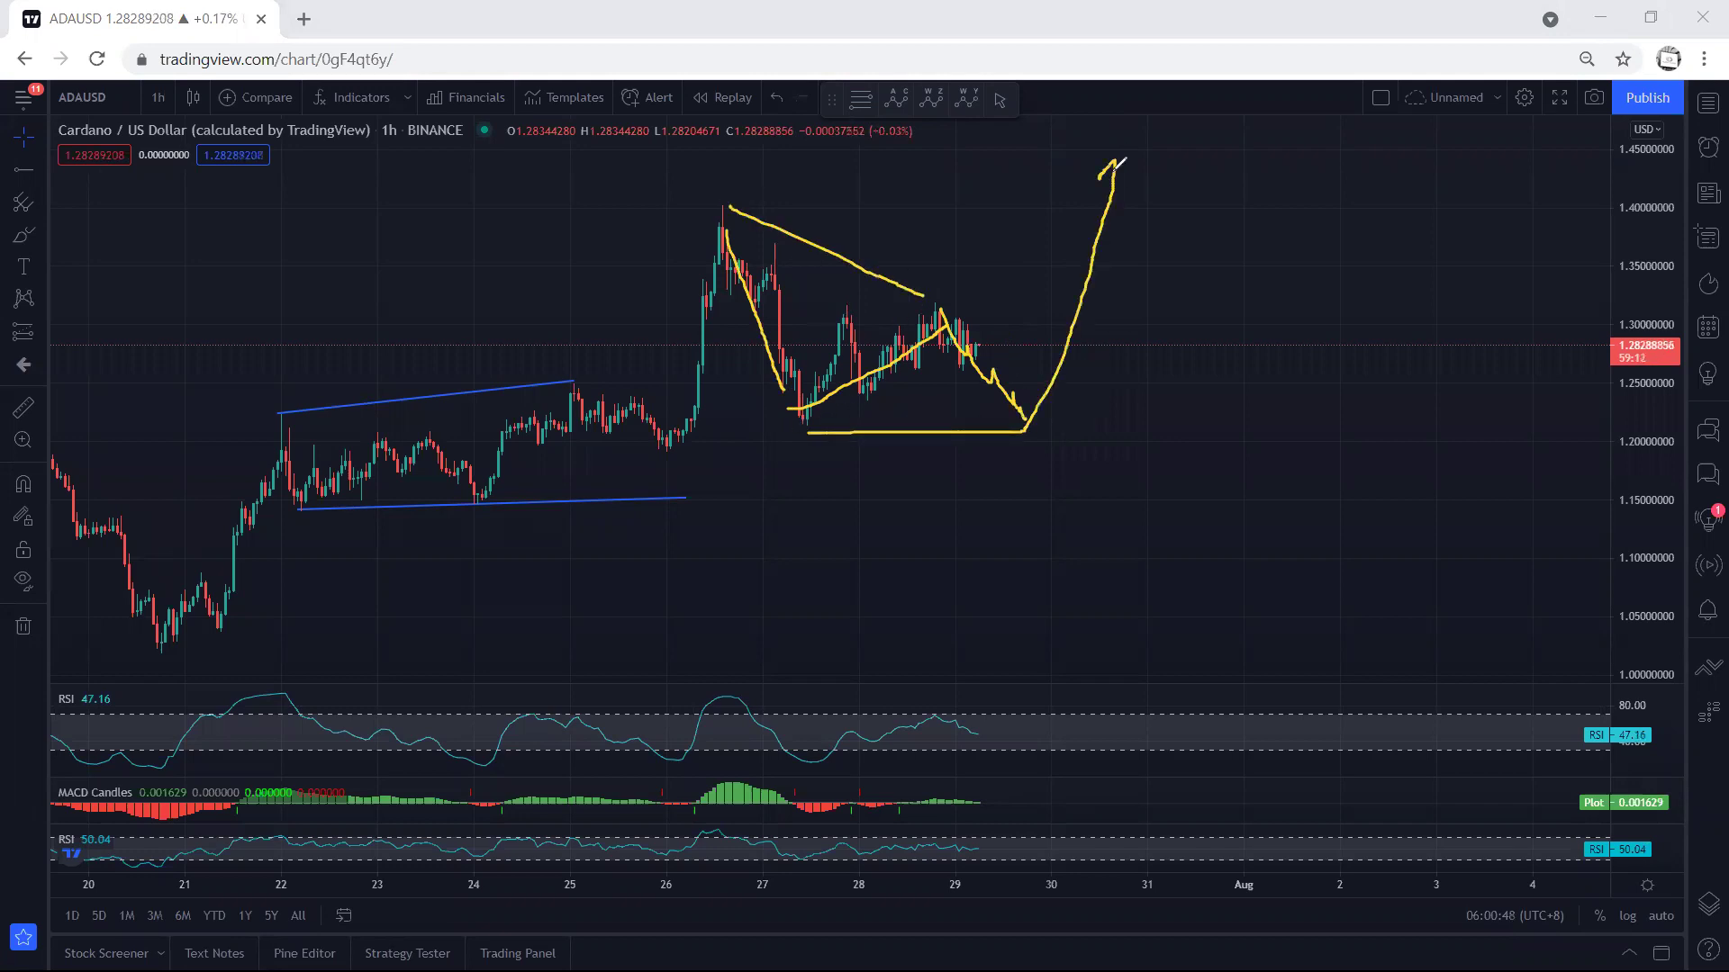
{"action": "key", "text": "e"}
{"action": "mouse_move", "coordinate": [792, 421]}
{"action": "left_mouse_down"}
{"action": "mouse_move", "coordinate": [953, 379]}
{"action": "mouse_move", "coordinate": [999, 289]}
{"action": "mouse_move", "coordinate": [851, 278]}
{"action": "mouse_move", "coordinate": [794, 351]}
{"action": "mouse_move", "coordinate": [813, 412]}
{"action": "left_mouse_up"}
{"action": "key", "text": "e"}
Outline the July 28–29 consolidation with resistance near 1.32 and rising support, add a breakout arrow to about 1.44, and clear the strokes
{"action": "left_click_drag", "start_coordinate": [848, 302], "coordinate": [937, 301]}
{"action": "left_click_drag", "start_coordinate": [856, 397], "coordinate": [954, 373]}
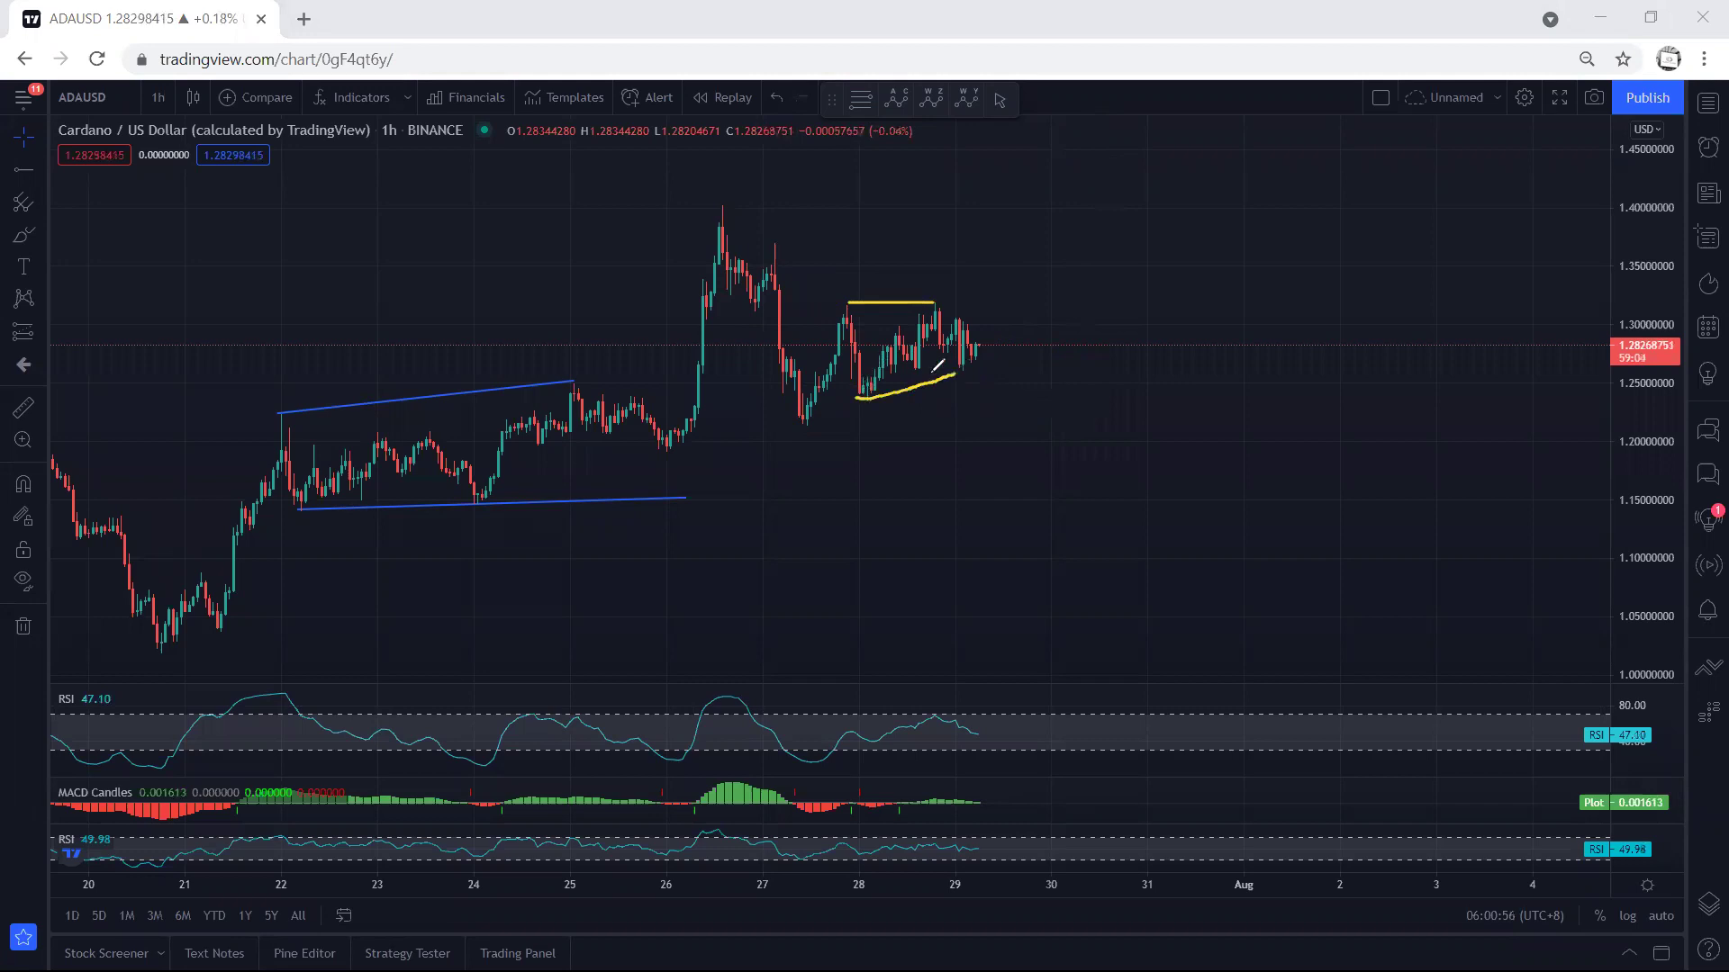
{"action": "left_click_drag", "start_coordinate": [799, 416], "coordinate": [840, 318]}
{"action": "left_click_drag", "start_coordinate": [958, 369], "coordinate": [1016, 255]}
{"action": "mouse_move", "coordinate": [839, 300]}
{"action": "left_mouse_down"}
{"action": "mouse_move", "coordinate": [995, 299]}
{"action": "mouse_move", "coordinate": [1037, 162]}
{"action": "left_mouse_up"}
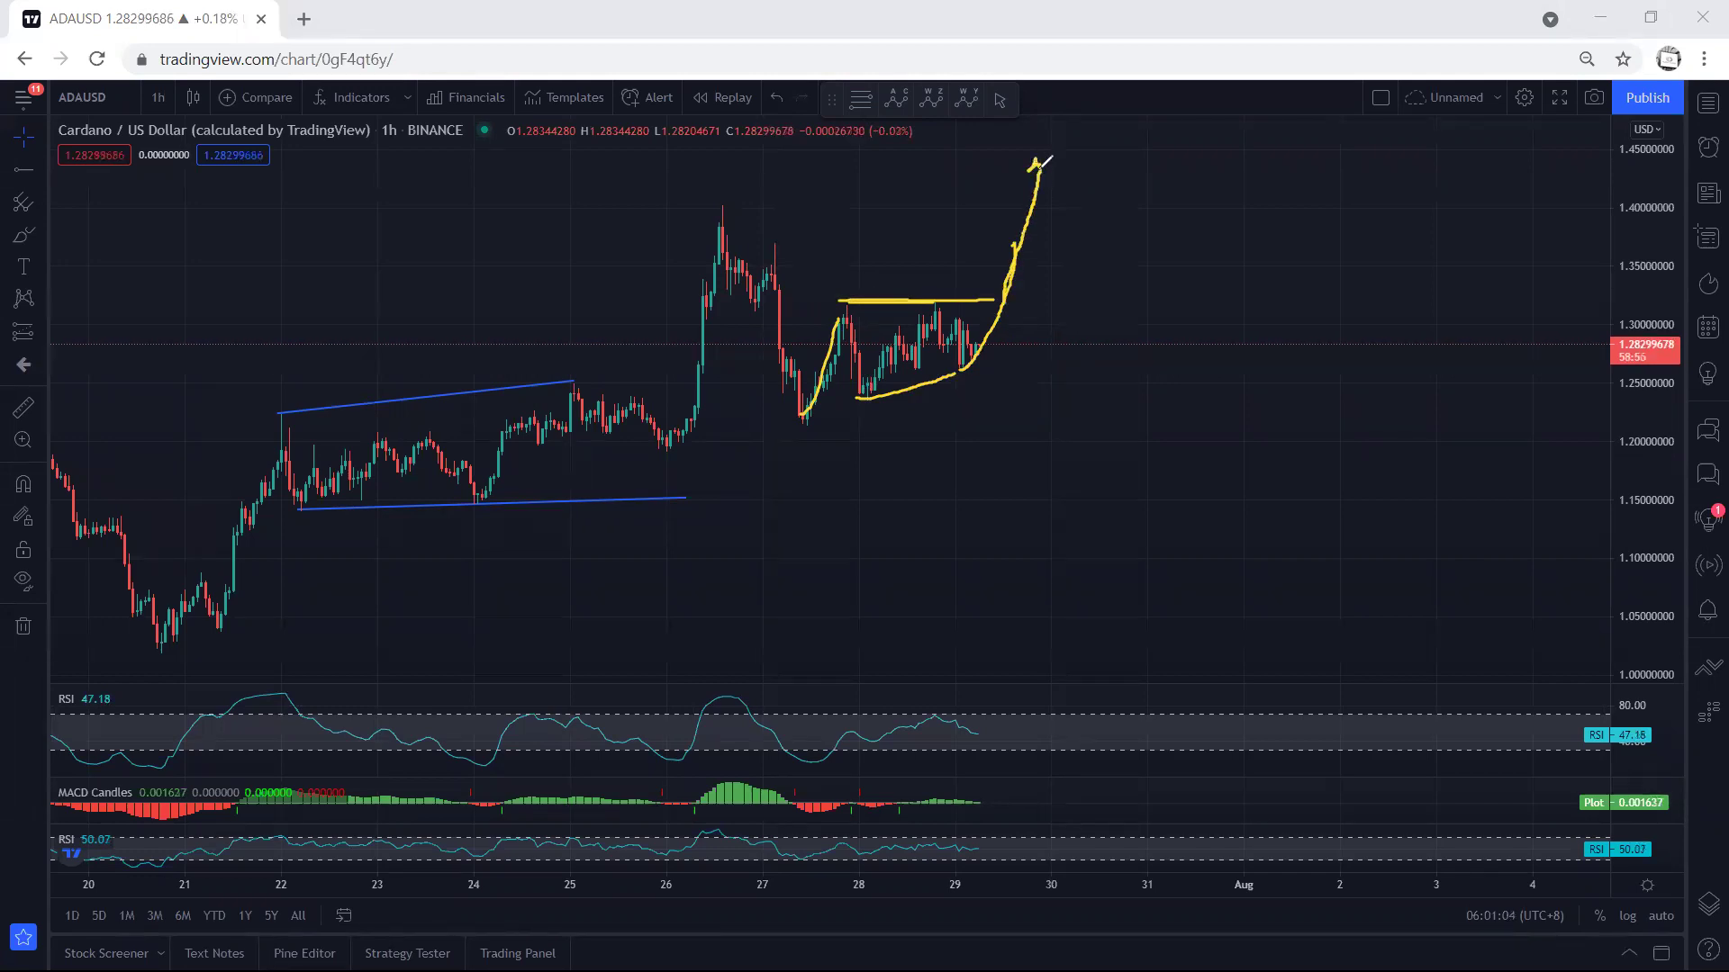
{"action": "mouse_move", "coordinate": [880, 214]}
{"action": "left_mouse_down"}
{"action": "mouse_move", "coordinate": [907, 276]}
{"action": "mouse_move", "coordinate": [891, 284]}
{"action": "left_mouse_up"}
{"action": "key", "text": "ctrl+z"}
Sketch a rise to about 1.39, a fall to about 1.22 and a rally to about 1.47 with horizontal levels, and clear them
{"action": "mouse_move", "coordinate": [840, 300]}
{"action": "left_mouse_down"}
{"action": "mouse_move", "coordinate": [981, 297]}
{"action": "mouse_move", "coordinate": [1046, 218]}
{"action": "left_mouse_up"}
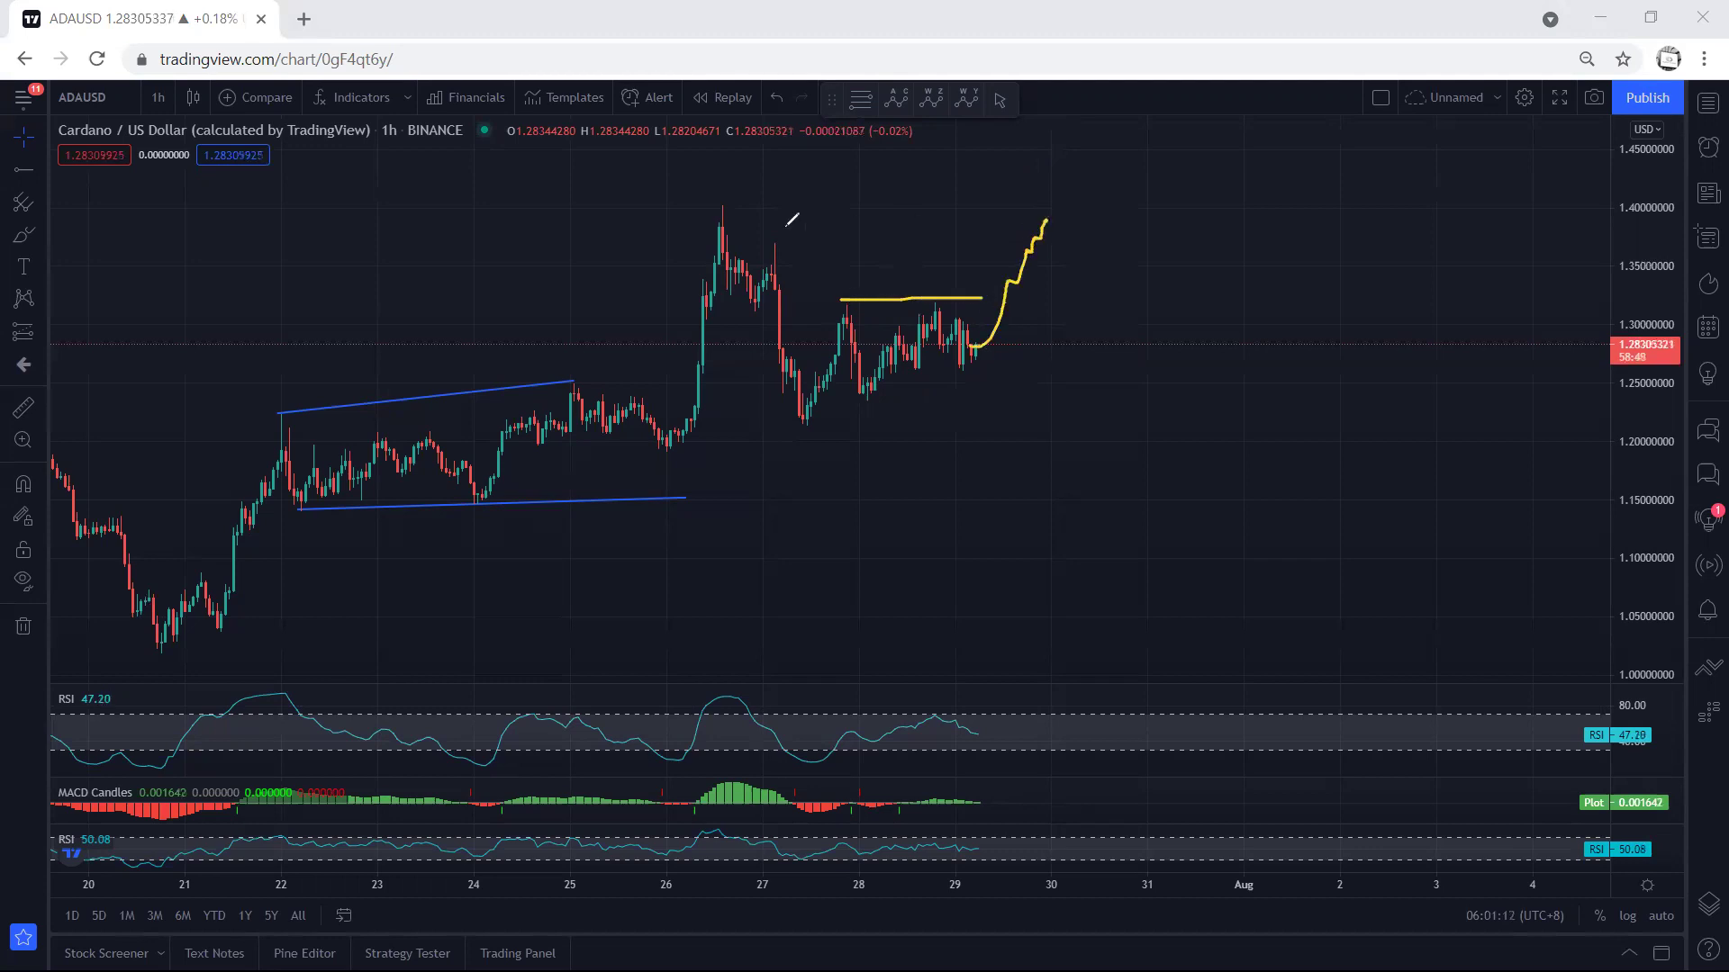
{"action": "mouse_move", "coordinate": [707, 204]}
{"action": "left_mouse_down"}
{"action": "mouse_move", "coordinate": [756, 200]}
{"action": "mouse_move", "coordinate": [721, 208]}
{"action": "mouse_move", "coordinate": [742, 206]}
{"action": "left_mouse_up"}
{"action": "left_click_drag", "start_coordinate": [1044, 221], "coordinate": [1161, 399]}
{"action": "left_click_drag", "start_coordinate": [722, 205], "coordinate": [1042, 227]}
{"action": "left_click_drag", "start_coordinate": [810, 416], "coordinate": [1153, 414]}
{"action": "mouse_move", "coordinate": [1240, 286]}
{"action": "left_mouse_down"}
{"action": "mouse_move", "coordinate": [1271, 131]}
{"action": "mouse_move", "coordinate": [1250, 143]}
{"action": "left_mouse_up"}
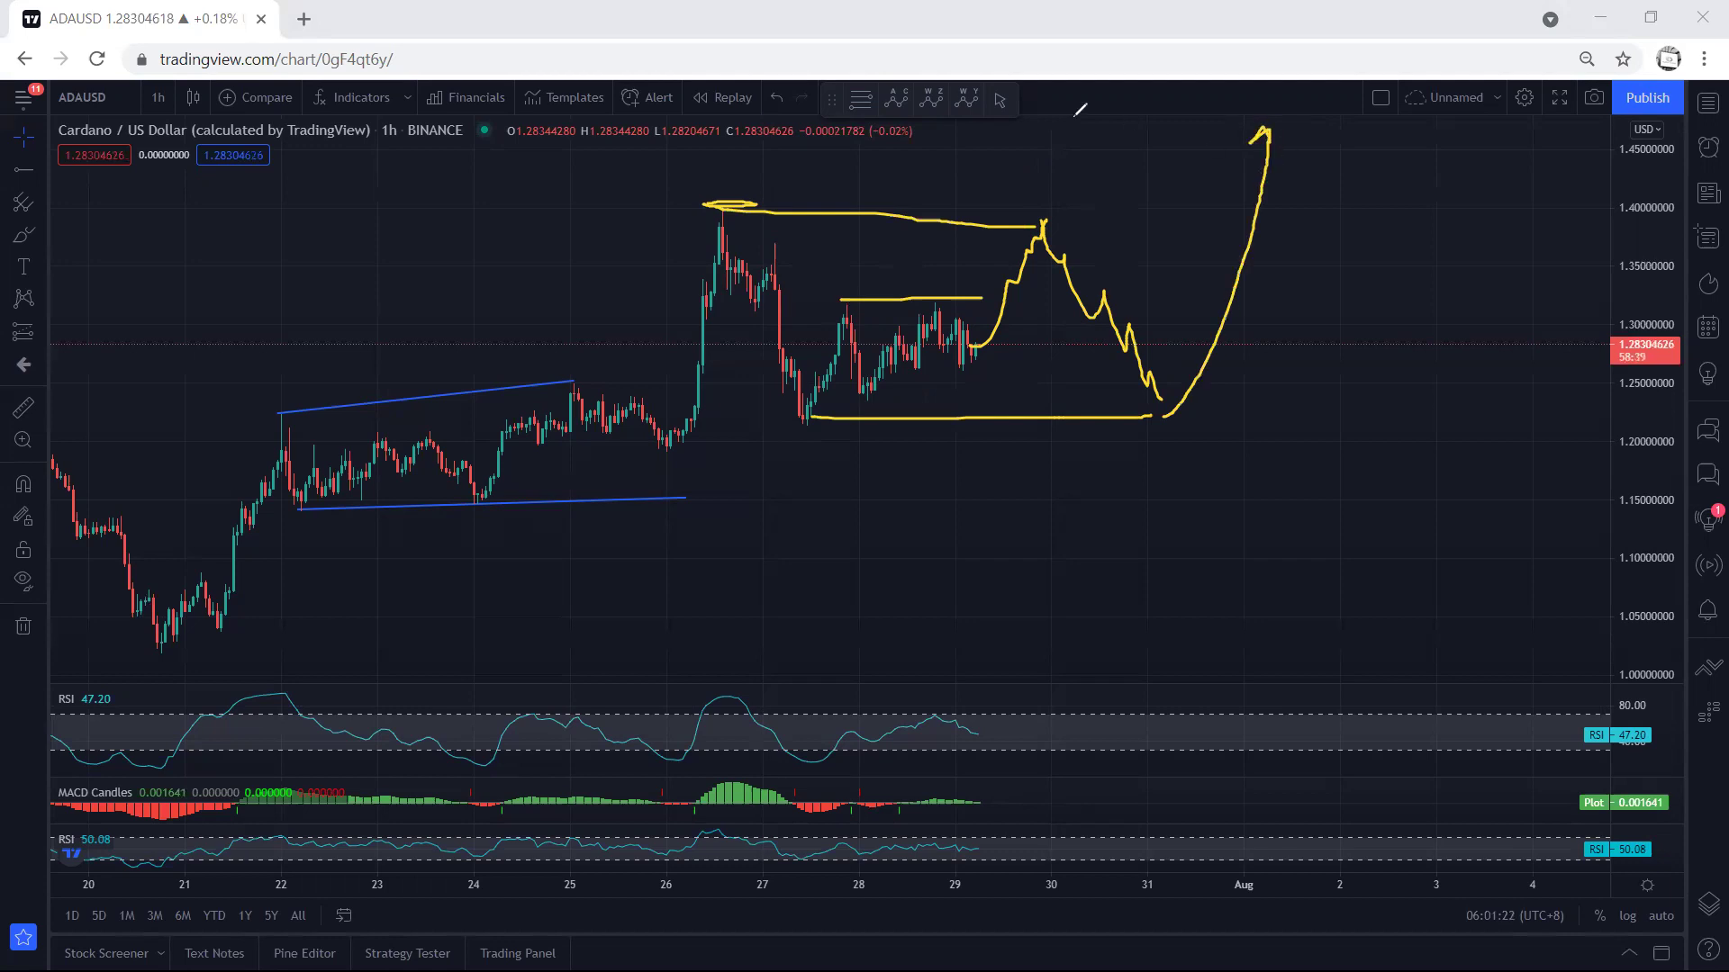
{"action": "key", "text": "e"}
Sketch a rise, pullback and rally to about 1.45, circle the rally and the July 28–29 candles, and clear the strokes
{"action": "mouse_move", "coordinate": [965, 360]}
{"action": "left_mouse_down"}
{"action": "mouse_move", "coordinate": [1035, 250]}
{"action": "mouse_move", "coordinate": [1151, 380]}
{"action": "mouse_move", "coordinate": [1229, 154]}
{"action": "mouse_move", "coordinate": [1225, 169]}
{"action": "left_mouse_up"}
{"action": "mouse_move", "coordinate": [1112, 416]}
{"action": "left_mouse_down"}
{"action": "mouse_move", "coordinate": [1170, 413]}
{"action": "mouse_move", "coordinate": [1253, 216]}
{"action": "mouse_move", "coordinate": [1139, 316]}
{"action": "mouse_move", "coordinate": [1143, 392]}
{"action": "left_mouse_up"}
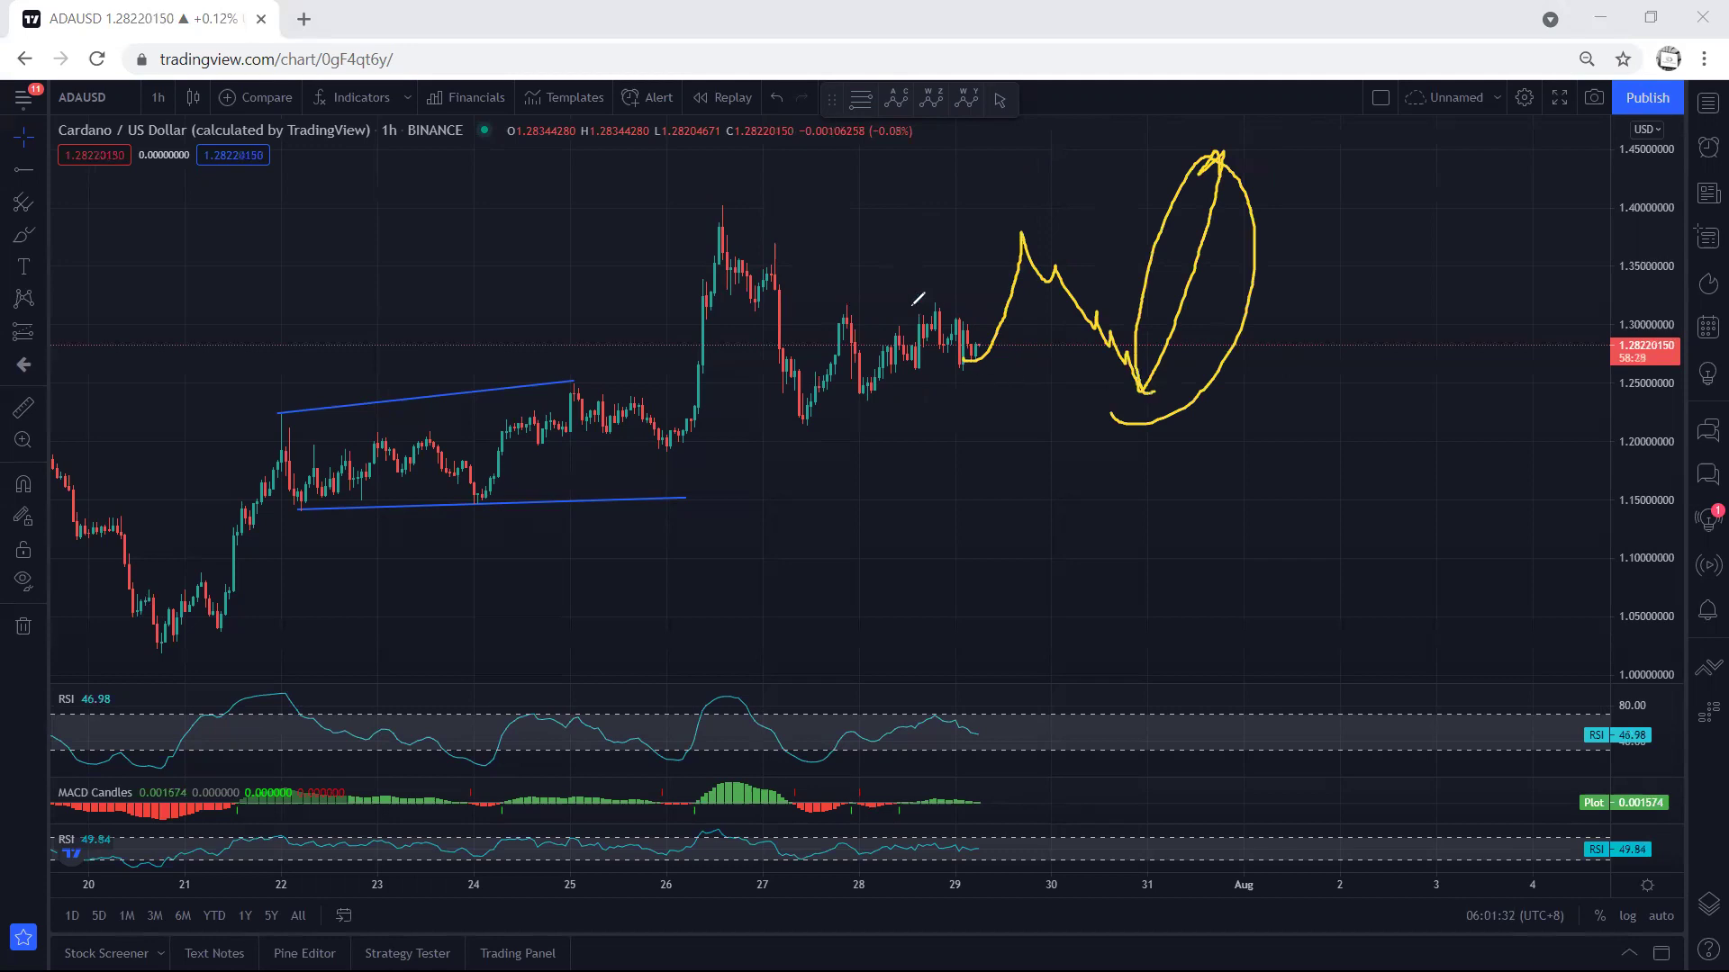
{"action": "mouse_move", "coordinate": [832, 300]}
{"action": "left_mouse_down"}
{"action": "mouse_move", "coordinate": [986, 310]}
{"action": "mouse_move", "coordinate": [943, 398]}
{"action": "mouse_move", "coordinate": [839, 346]}
{"action": "mouse_move", "coordinate": [848, 306]}
{"action": "left_mouse_up"}
{"action": "left_click_drag", "start_coordinate": [838, 369], "coordinate": [821, 411]}
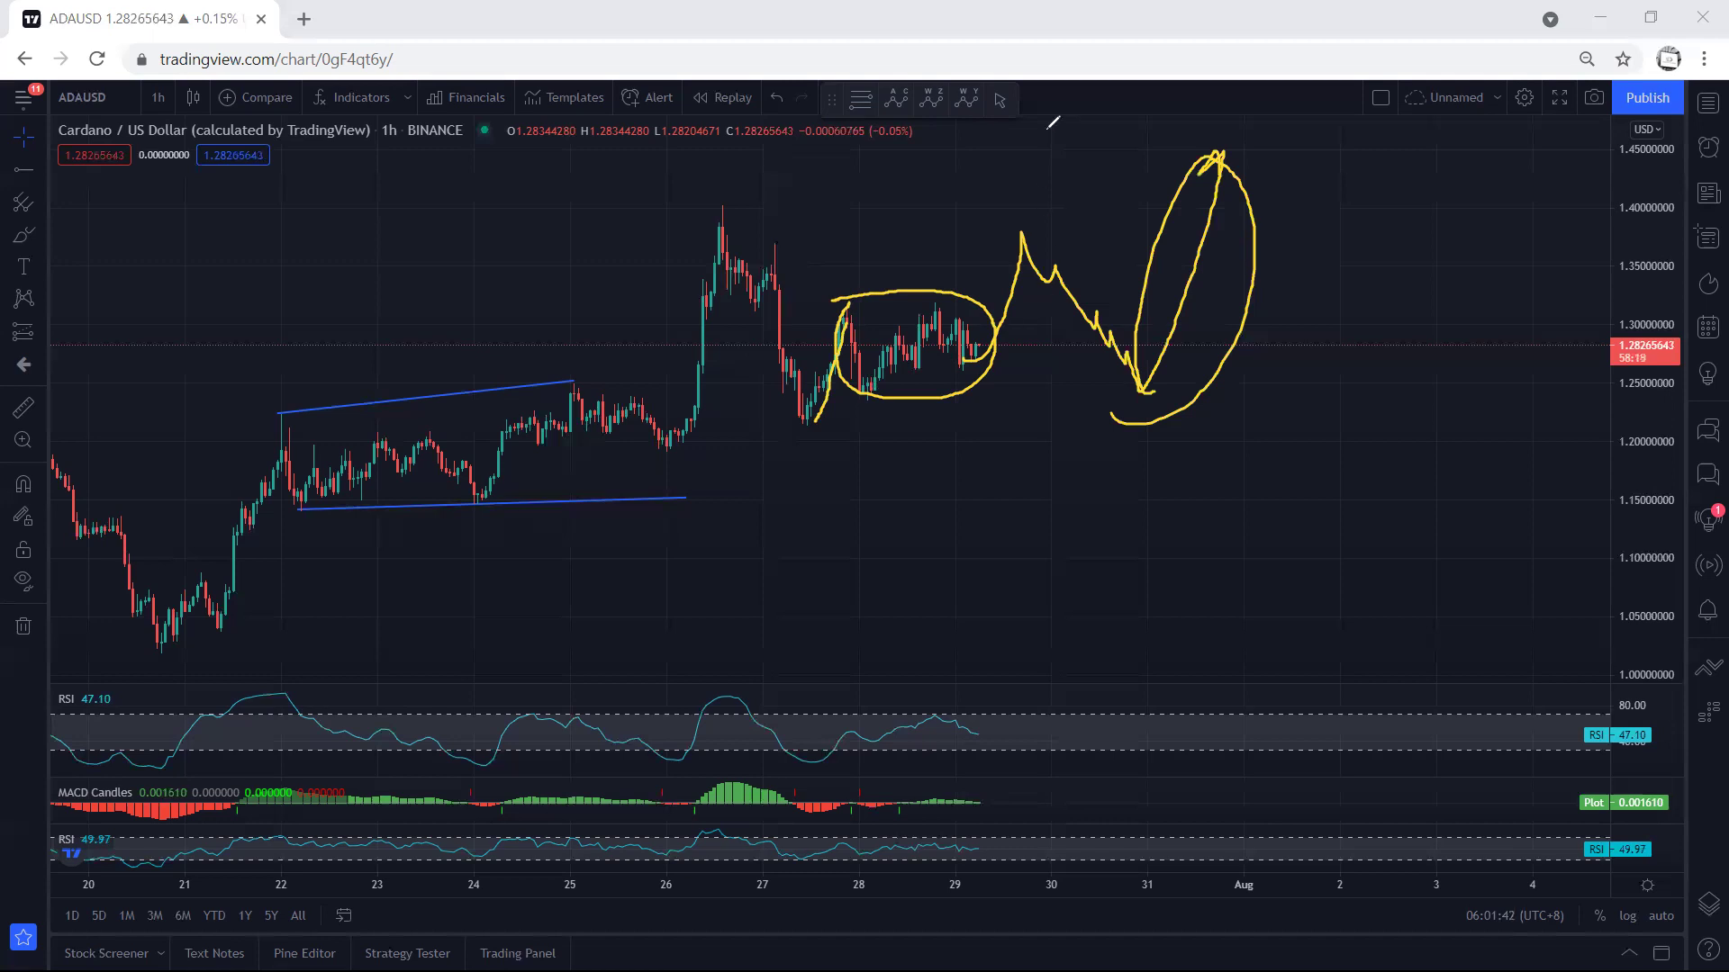
{"action": "key", "text": "e"}
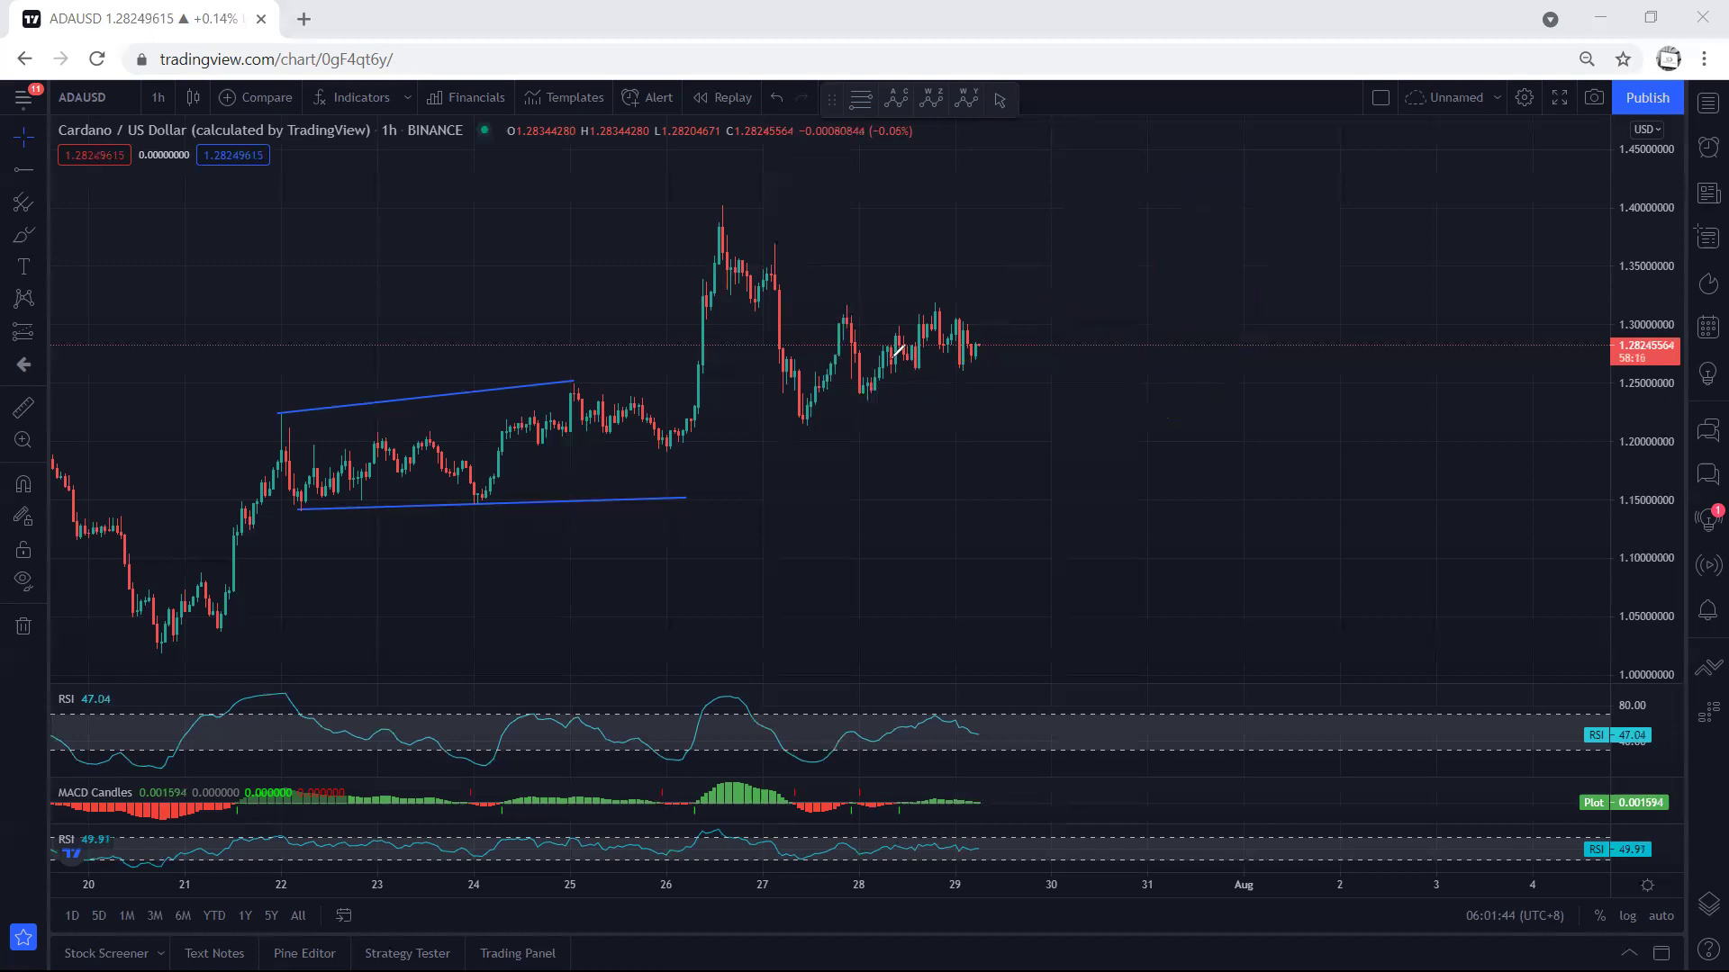
Circle the July 28–29 candles with a stepped rise to about 1.45, trace the earlier blue channel's swings and breakout, and clear everything
{"action": "mouse_move", "coordinate": [942, 289]}
{"action": "left_mouse_down"}
{"action": "mouse_move", "coordinate": [943, 389]}
{"action": "mouse_move", "coordinate": [857, 314]}
{"action": "left_mouse_up"}
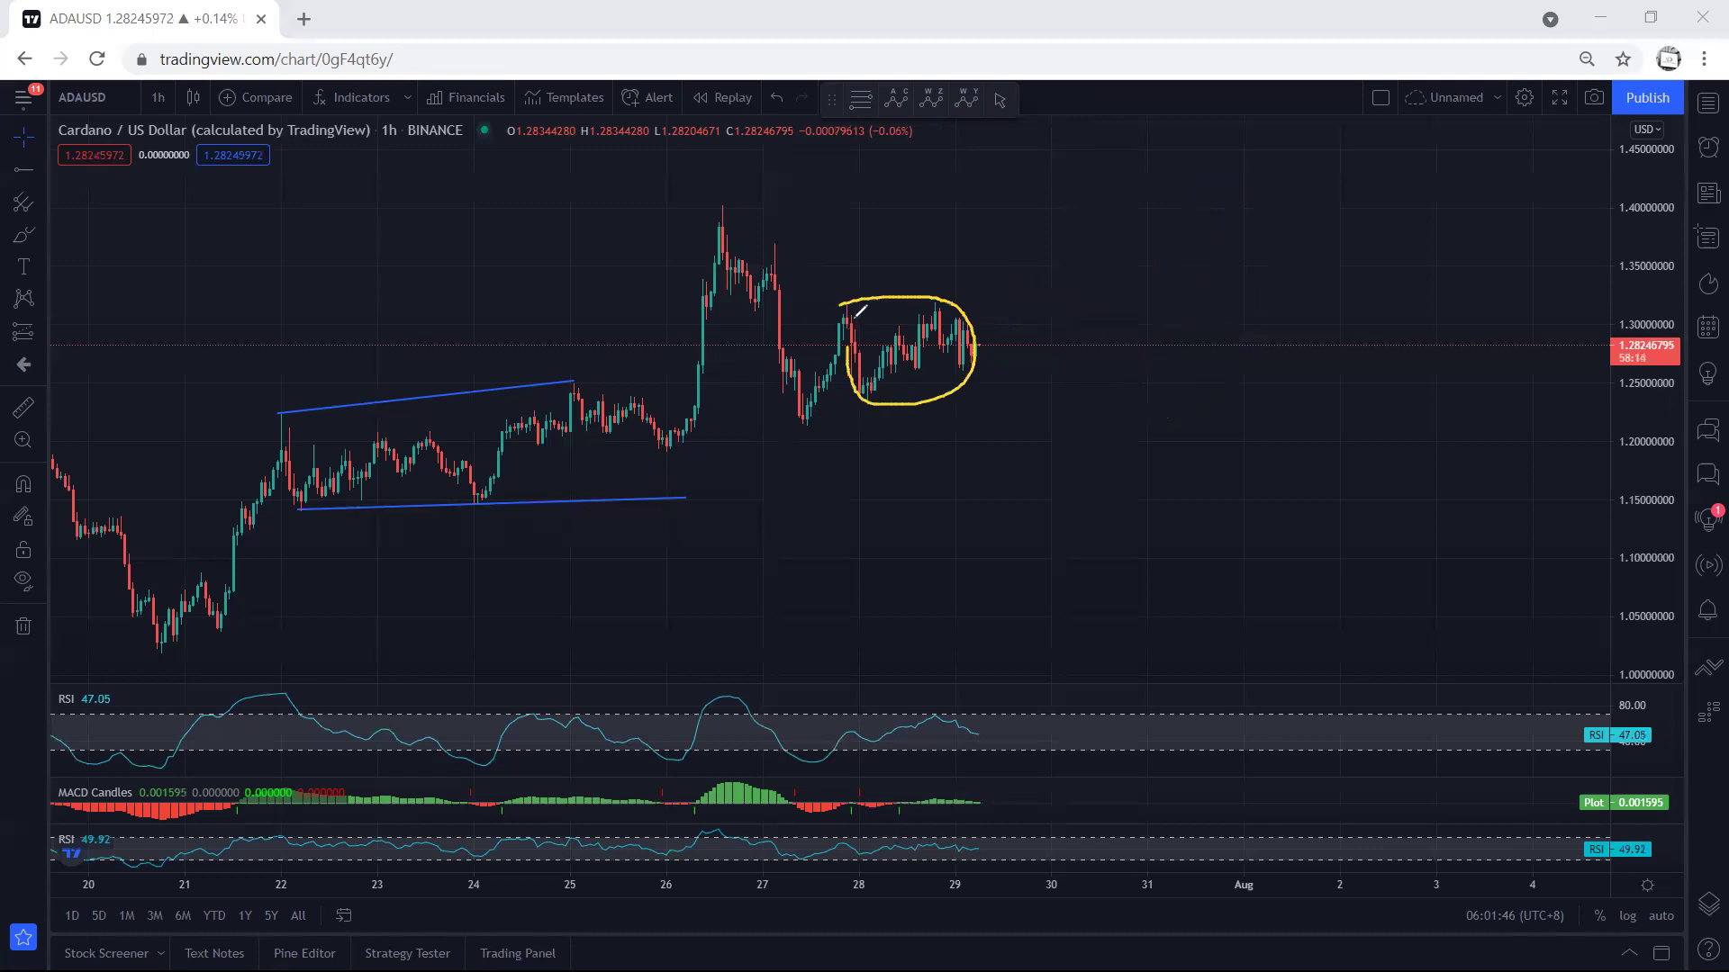
{"action": "left_click_drag", "start_coordinate": [961, 354], "coordinate": [1129, 146]}
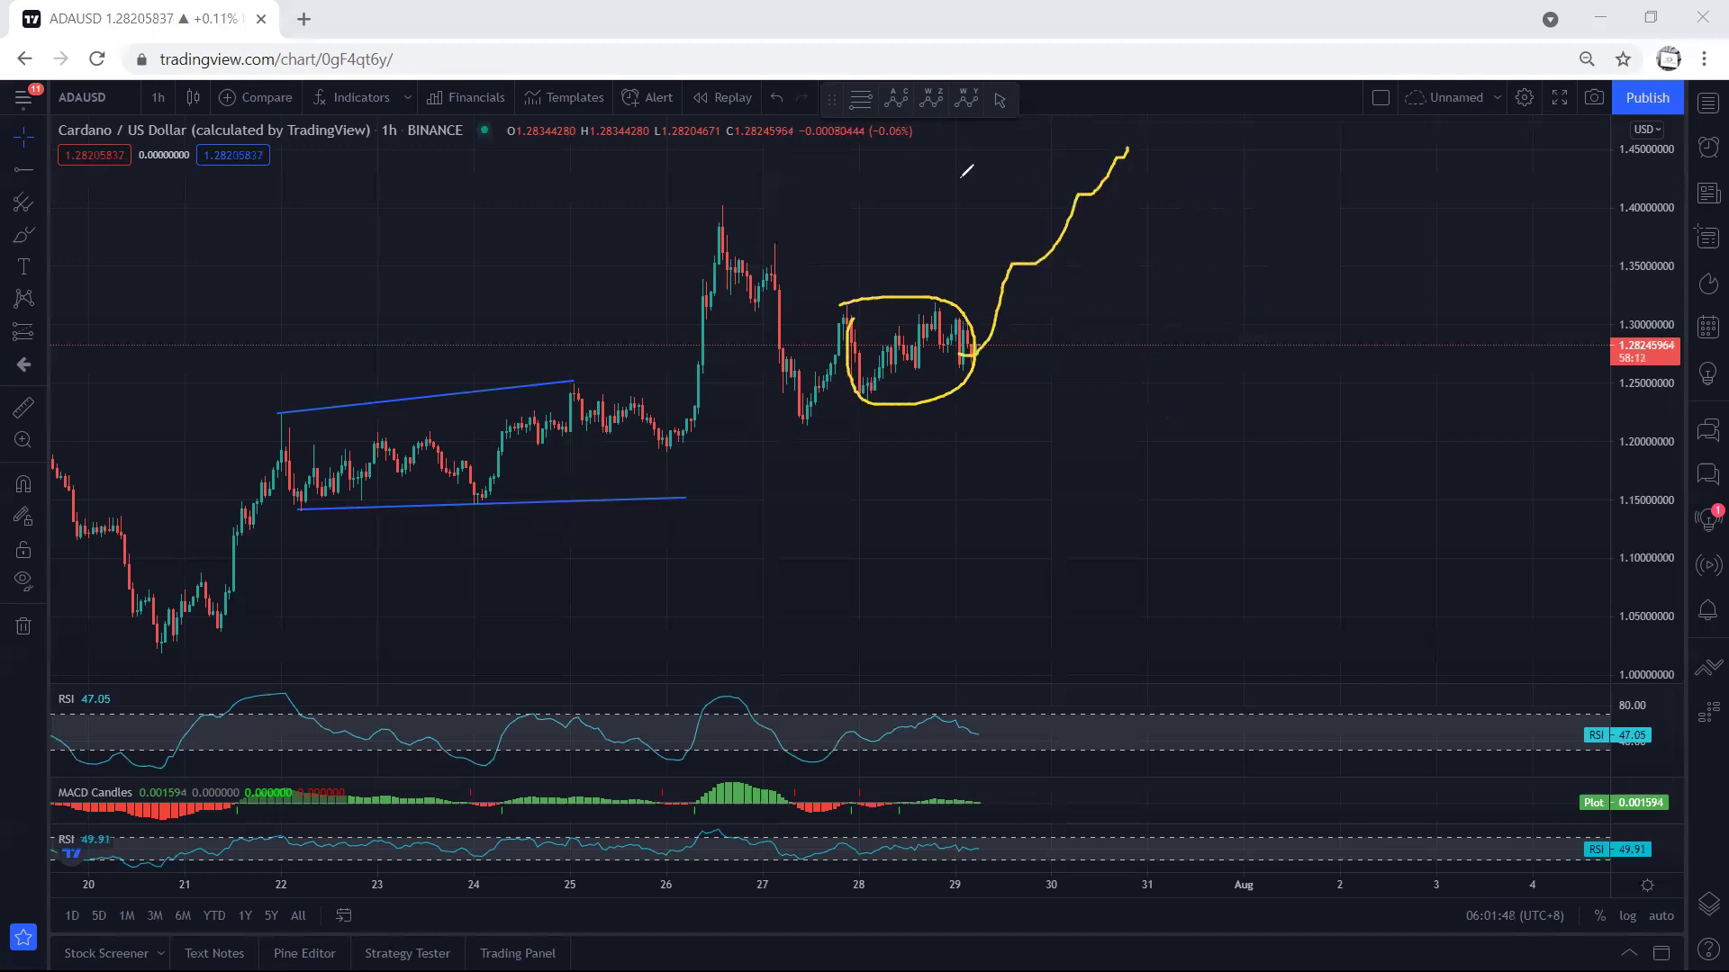
{"action": "mouse_move", "coordinate": [306, 486]}
{"action": "left_mouse_down"}
{"action": "mouse_move", "coordinate": [581, 398]}
{"action": "mouse_move", "coordinate": [750, 498]}
{"action": "left_mouse_up"}
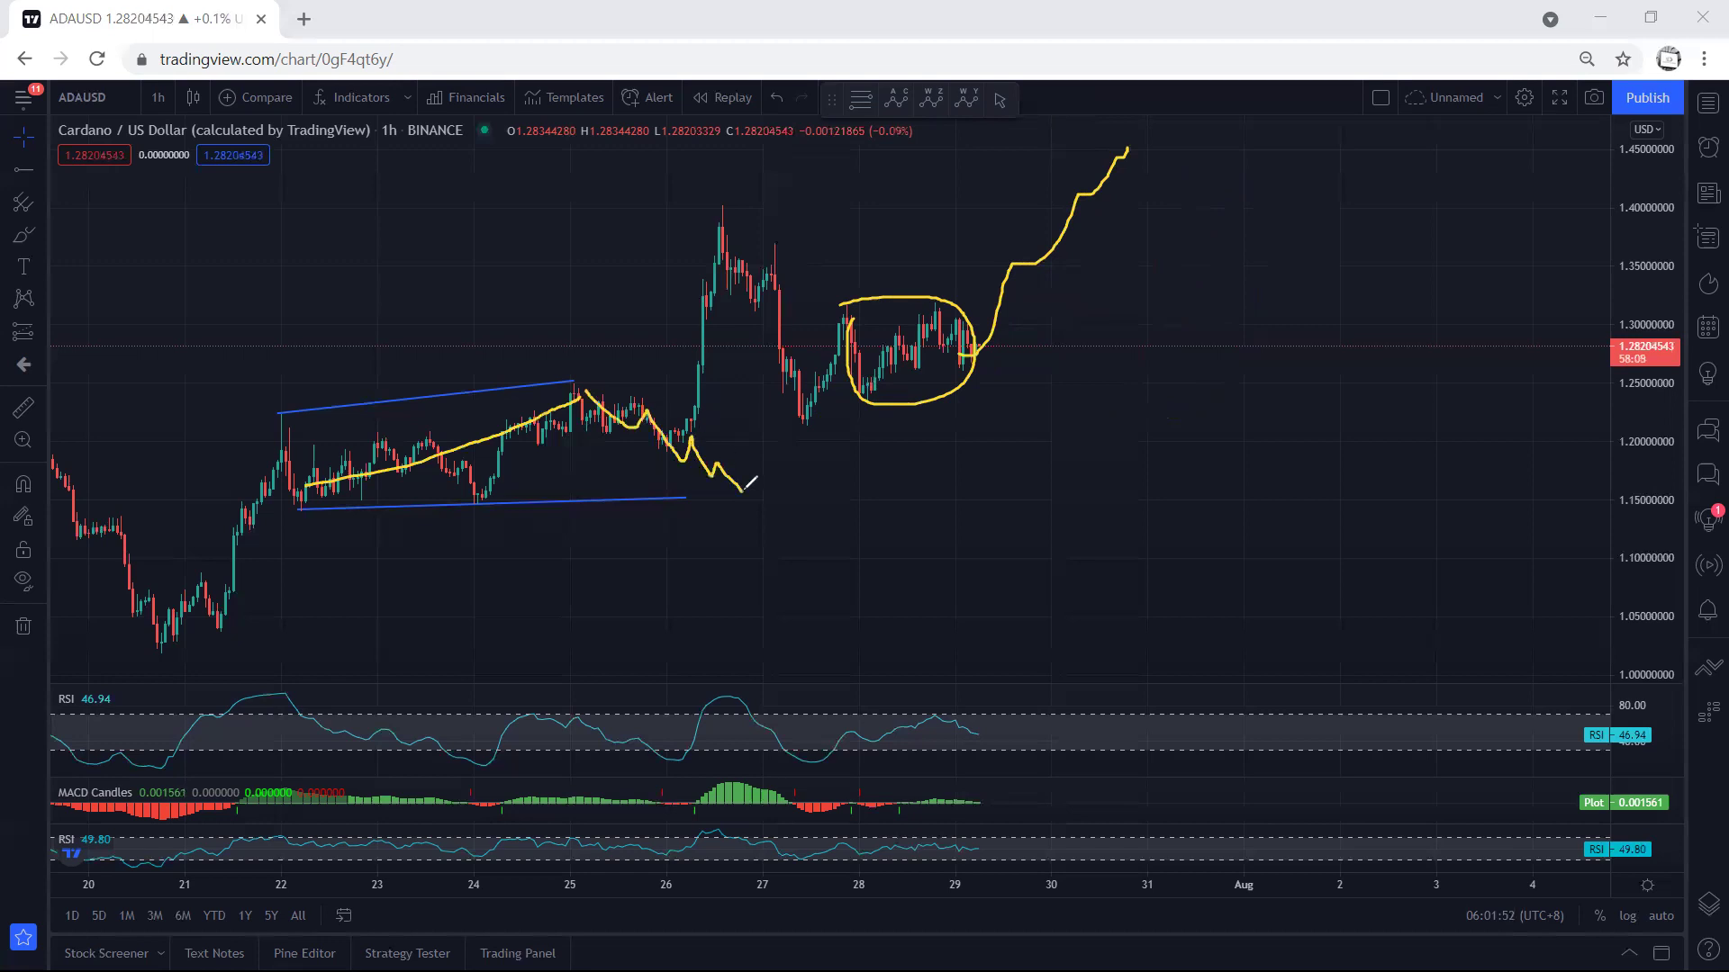
{"action": "left_click_drag", "start_coordinate": [643, 437], "coordinate": [726, 242]}
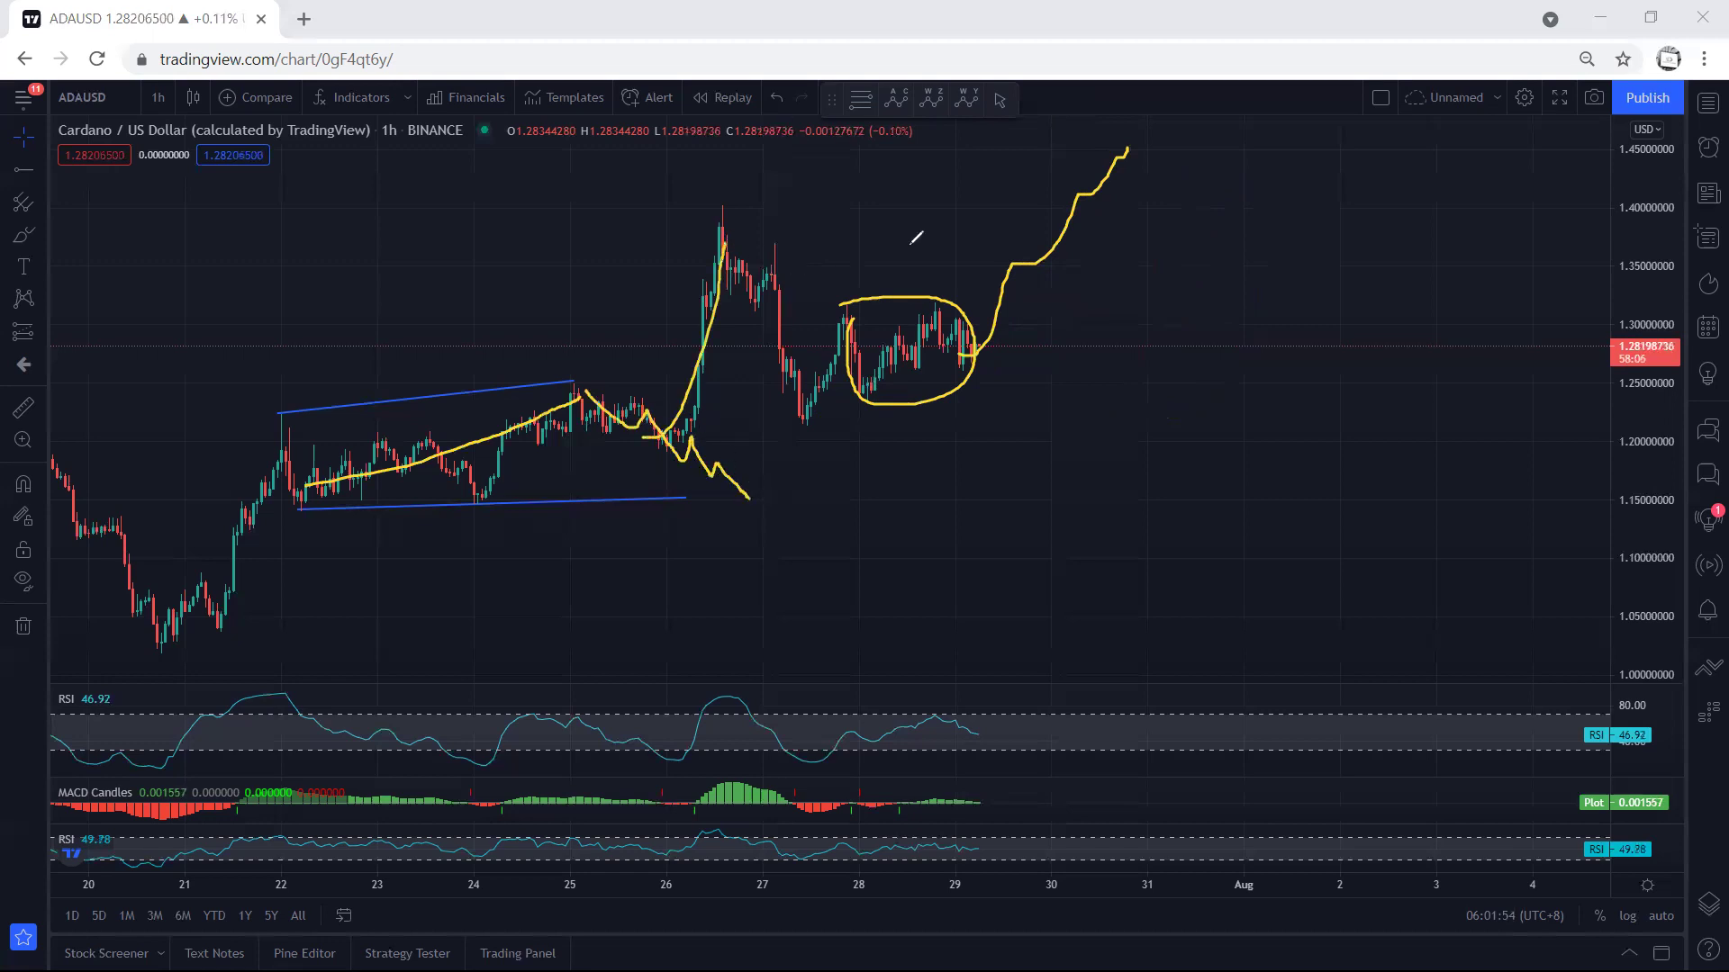
{"action": "key", "text": "e"}
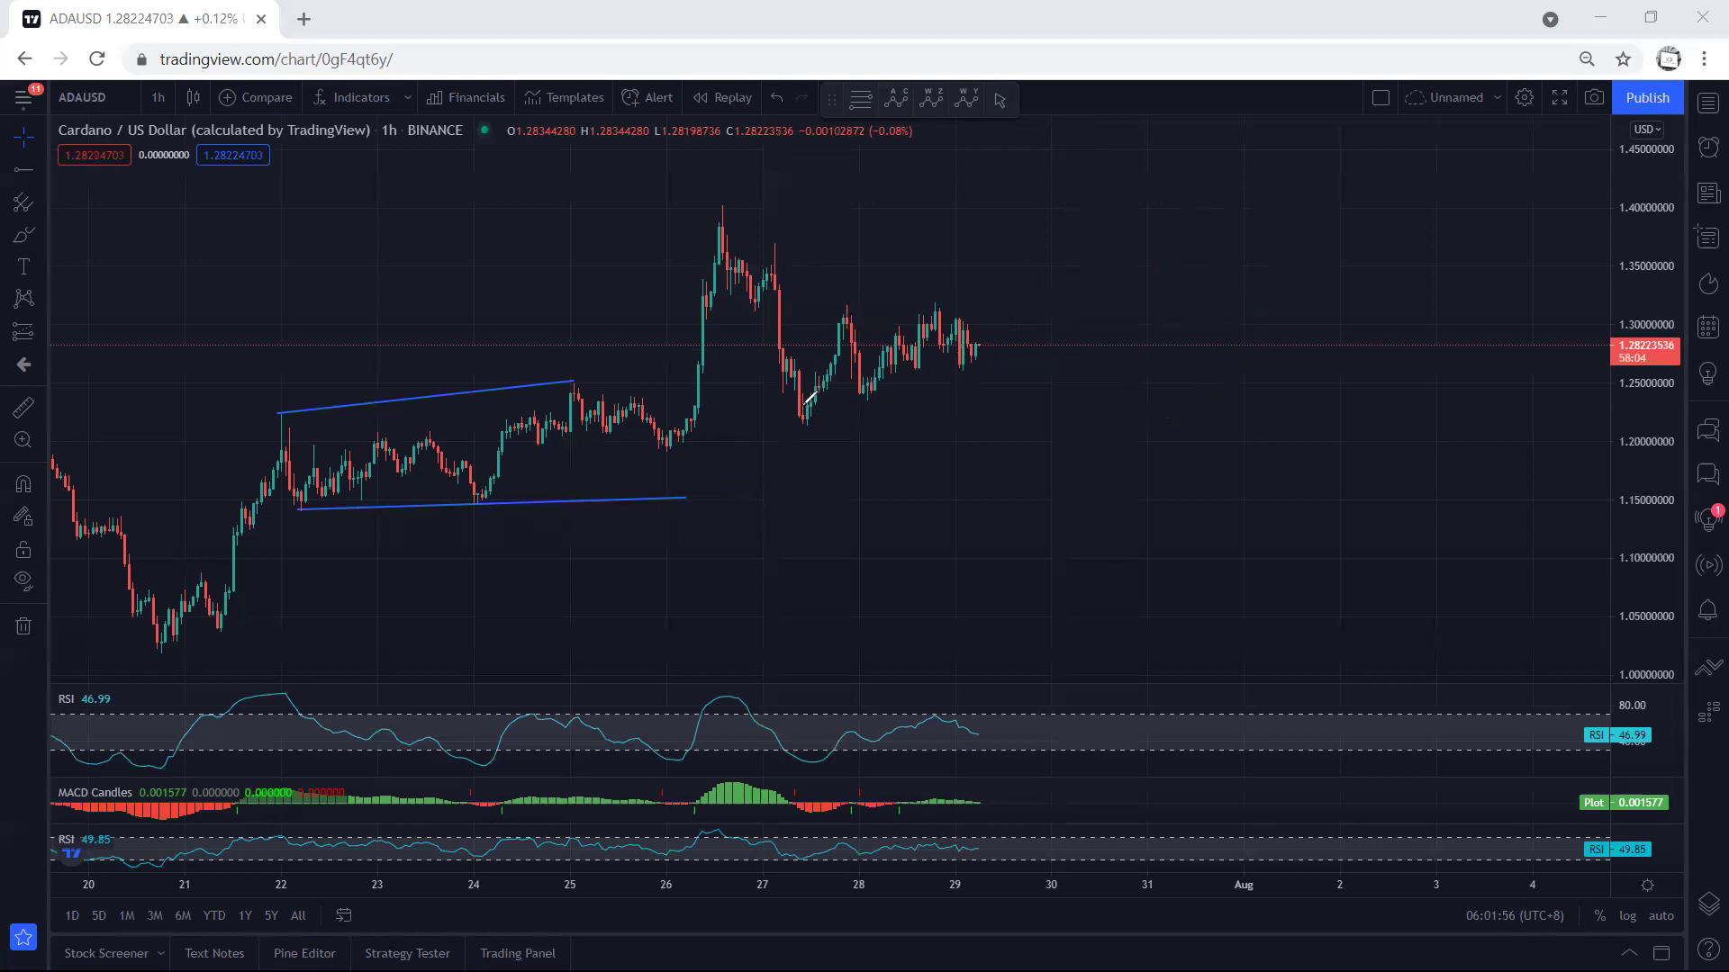
Outline the July 27–29 structure under resistance near 1.32, sketch upward breakout paths, and clear the strokes
{"action": "mouse_move", "coordinate": [795, 417]}
{"action": "left_mouse_down"}
{"action": "mouse_move", "coordinate": [841, 369]}
{"action": "mouse_move", "coordinate": [849, 313]}
{"action": "mouse_move", "coordinate": [929, 304]}
{"action": "left_mouse_up"}
{"action": "mouse_move", "coordinate": [872, 395]}
{"action": "left_mouse_down"}
{"action": "mouse_move", "coordinate": [964, 363]}
{"action": "mouse_move", "coordinate": [1012, 240]}
{"action": "left_mouse_up"}
{"action": "left_click_drag", "start_coordinate": [836, 297], "coordinate": [1079, 301]}
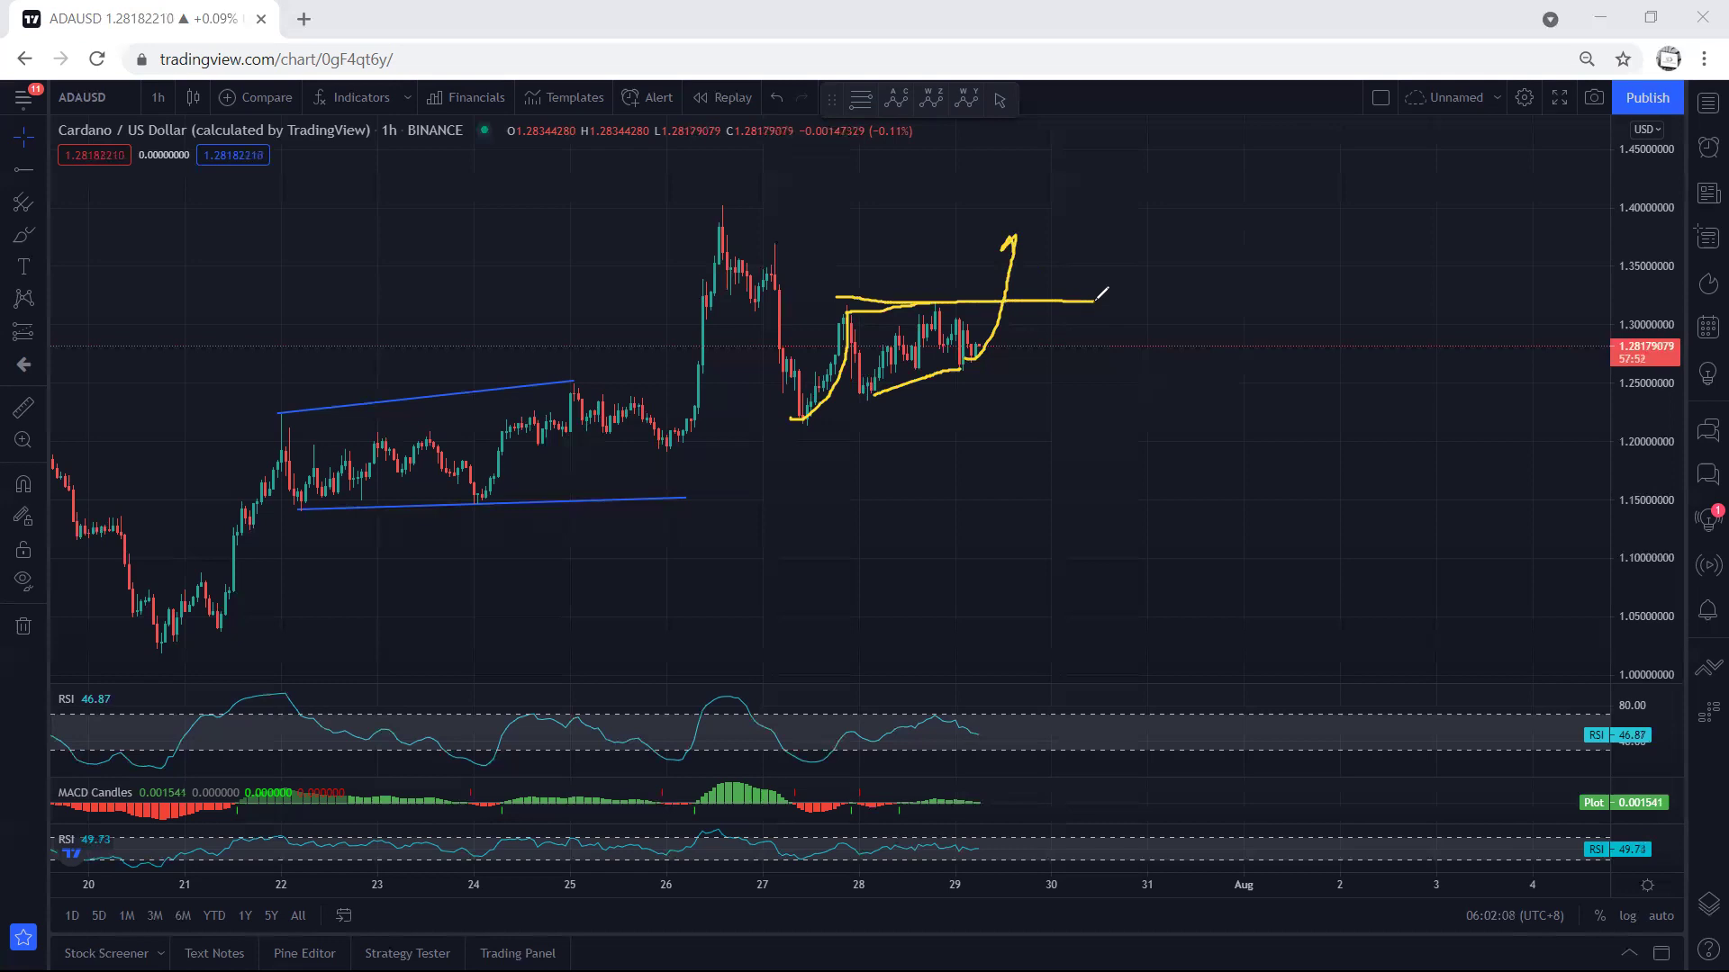
{"action": "mouse_move", "coordinate": [1004, 300]}
{"action": "left_mouse_down"}
{"action": "mouse_move", "coordinate": [1076, 129]}
{"action": "mouse_move", "coordinate": [1083, 142]}
{"action": "left_mouse_up"}
{"action": "mouse_move", "coordinate": [948, 359]}
{"action": "left_mouse_down"}
{"action": "mouse_move", "coordinate": [1013, 297]}
{"action": "mouse_move", "coordinate": [1028, 224]}
{"action": "left_mouse_up"}
{"action": "mouse_move", "coordinate": [830, 308]}
{"action": "left_mouse_down"}
{"action": "mouse_move", "coordinate": [1012, 296]}
{"action": "mouse_move", "coordinate": [1024, 234]}
{"action": "left_mouse_up"}
{"action": "key", "text": "e"}
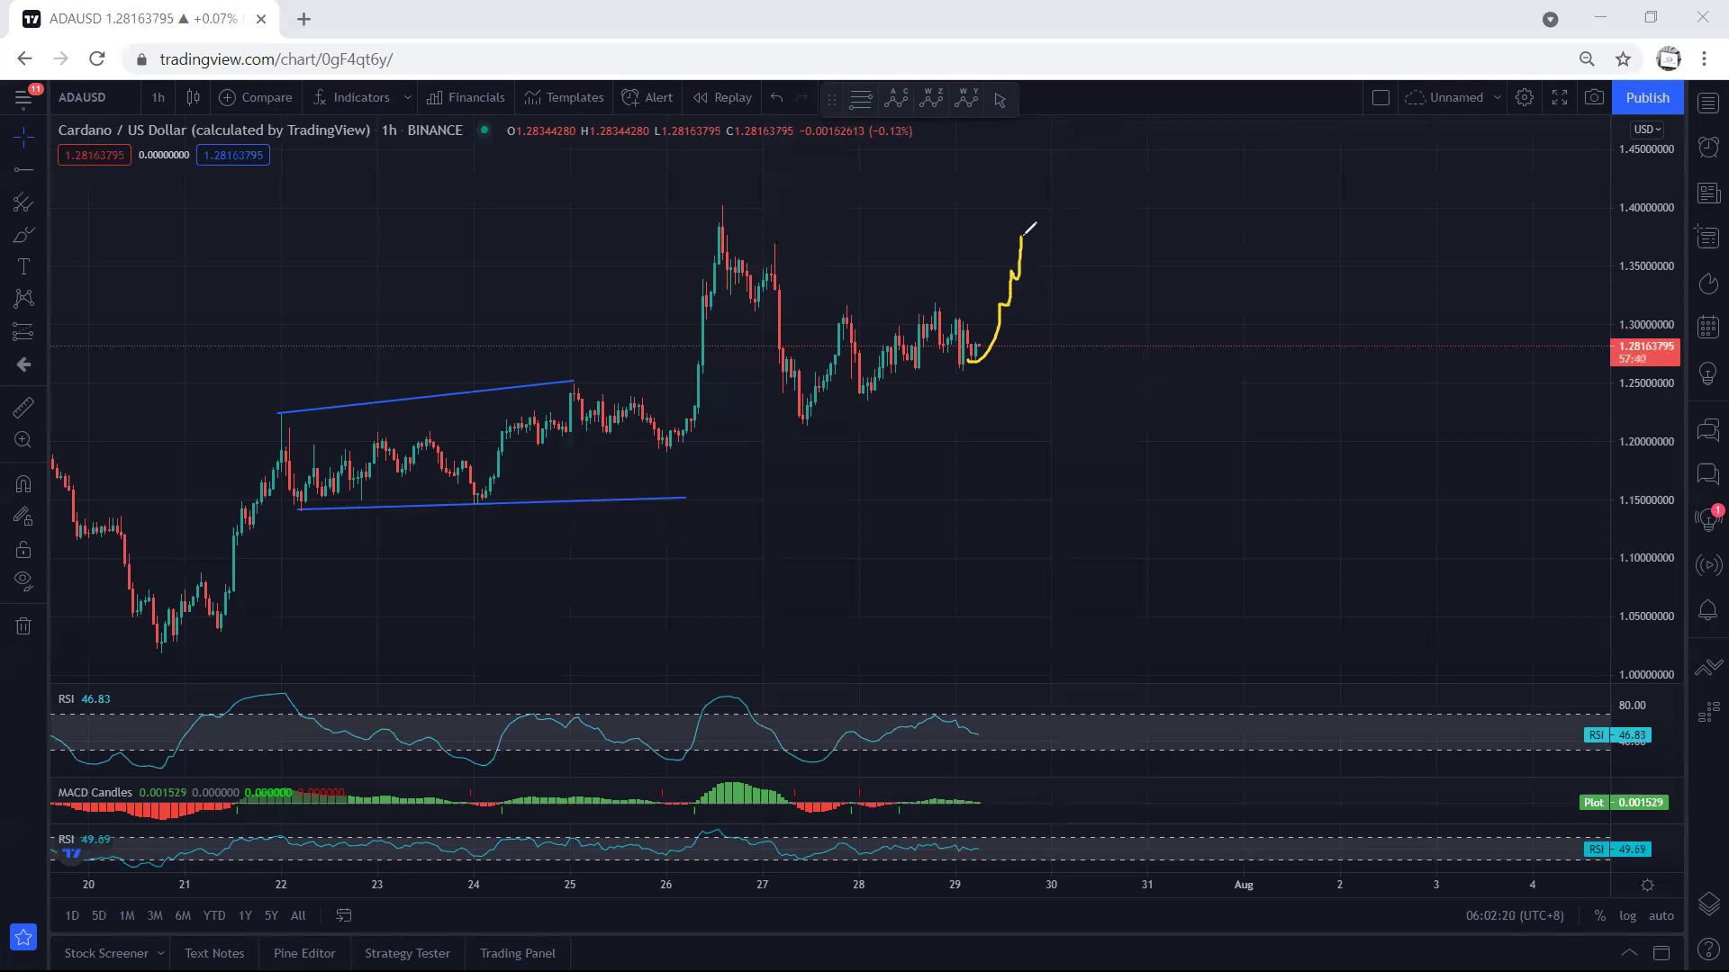
Sketch a fall from about 1.37 to about 1.25 between boundary lines near 1.40 and 1.21, with a downward arrow at the upper line
{"action": "left_click_drag", "start_coordinate": [1023, 235], "coordinate": [1136, 379]}
{"action": "left_click_drag", "start_coordinate": [720, 229], "coordinate": [790, 396]}
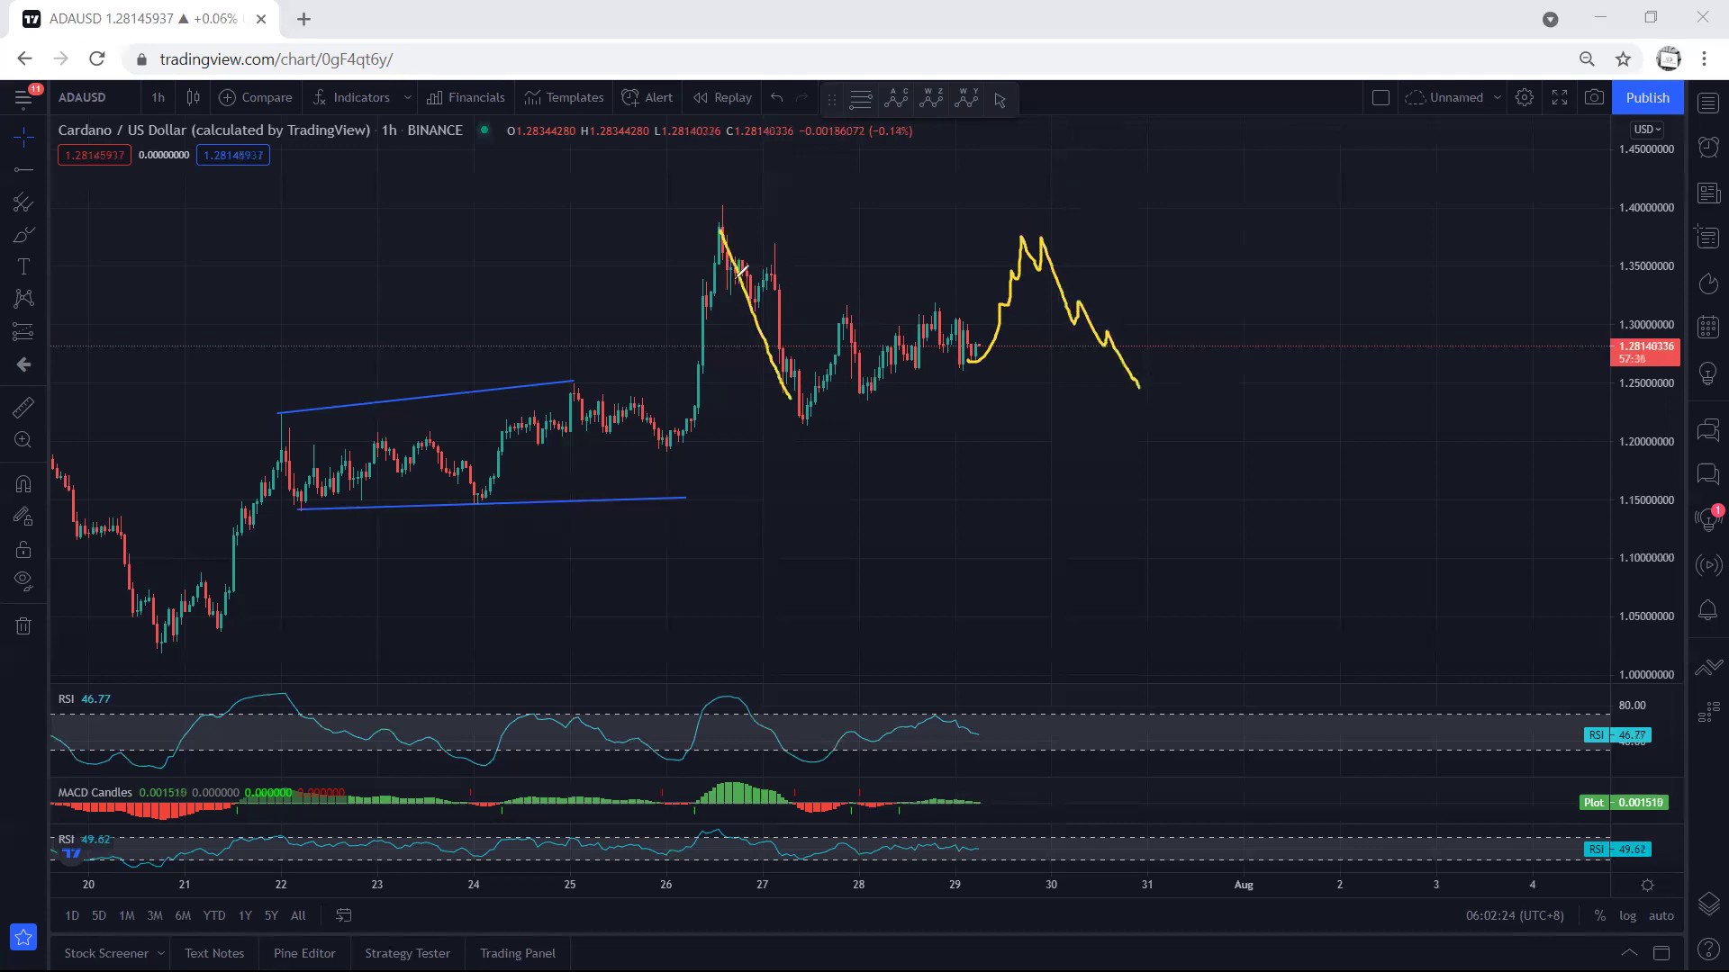
{"action": "left_click_drag", "start_coordinate": [715, 212], "coordinate": [1015, 221]}
{"action": "left_click_drag", "start_coordinate": [810, 424], "coordinate": [1147, 388]}
{"action": "mouse_move", "coordinate": [833, 155]}
{"action": "left_mouse_down"}
{"action": "mouse_move", "coordinate": [876, 243]}
{"action": "mouse_move", "coordinate": [854, 252]}
{"action": "left_mouse_up"}
{"action": "left_click_drag", "start_coordinate": [1034, 242], "coordinate": [1139, 380]}
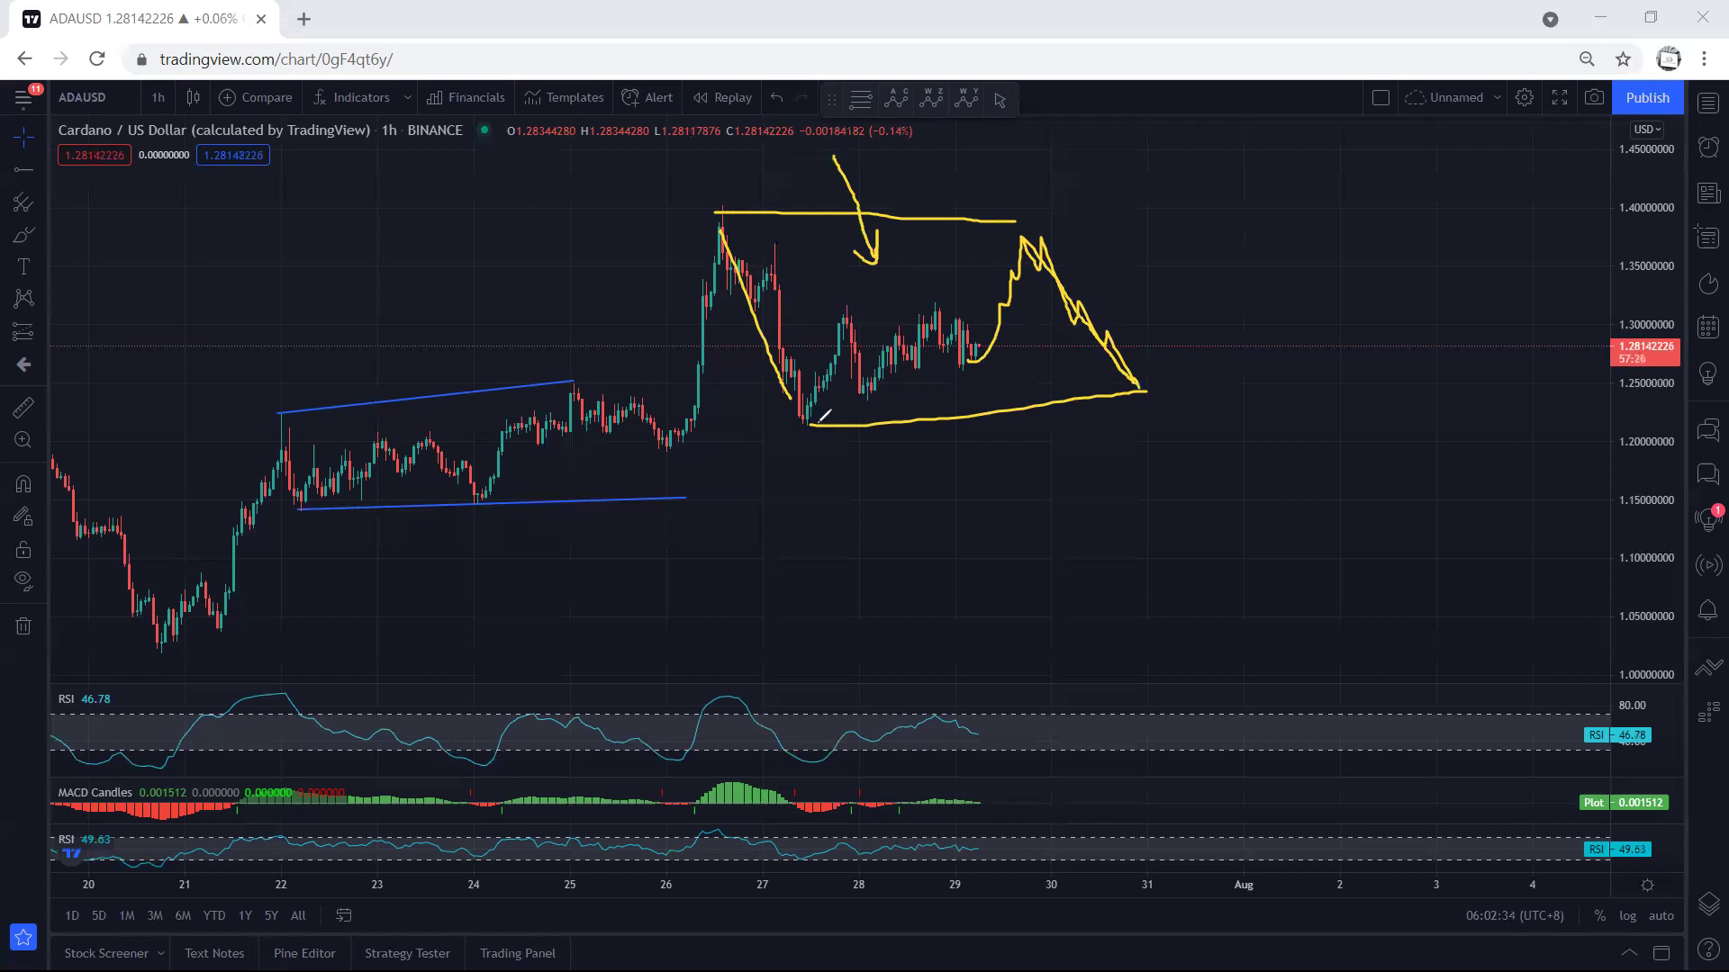
{"action": "left_click_drag", "start_coordinate": [781, 425], "coordinate": [821, 423]}
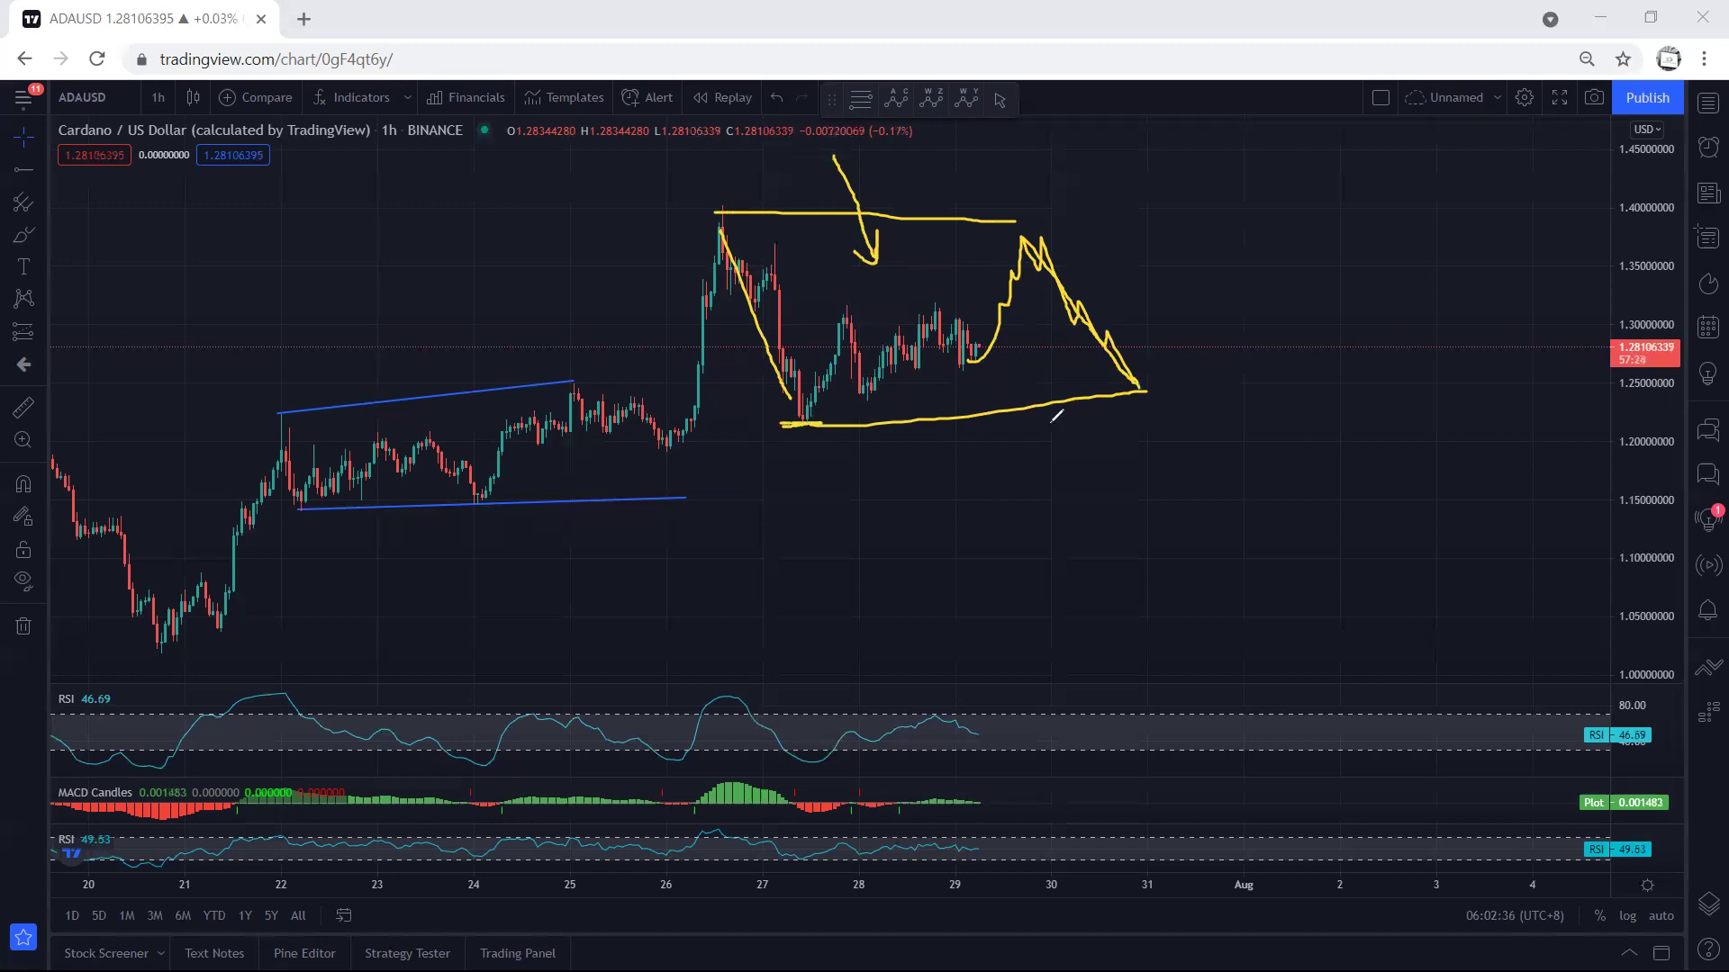
Add an upward arrow below the range and a rally to about 1.47, circle the July 27–29 candles, and clear the strokes
{"action": "mouse_move", "coordinate": [901, 641]}
{"action": "left_mouse_down"}
{"action": "mouse_move", "coordinate": [968, 461]}
{"action": "mouse_move", "coordinate": [990, 472]}
{"action": "left_mouse_up"}
{"action": "left_click_drag", "start_coordinate": [1145, 387], "coordinate": [1307, 131]}
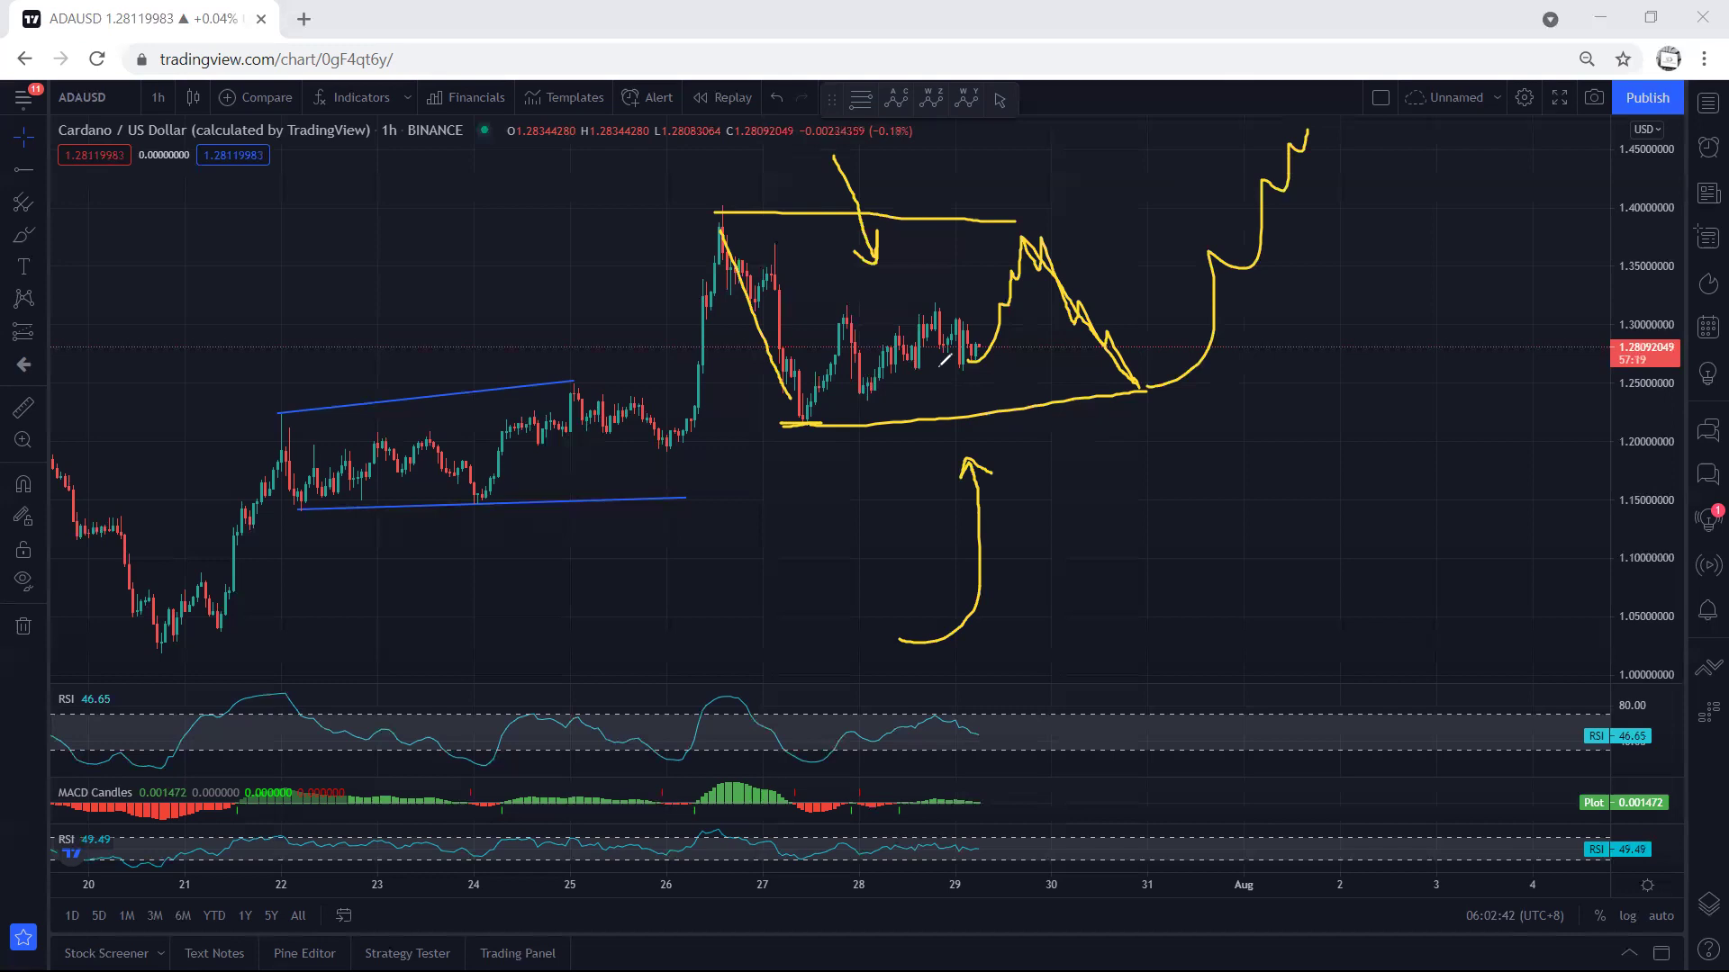
{"action": "key", "text": "e"}
{"action": "mouse_move", "coordinate": [814, 328]}
{"action": "left_mouse_down"}
{"action": "mouse_move", "coordinate": [937, 262]}
{"action": "mouse_move", "coordinate": [996, 386]}
{"action": "mouse_move", "coordinate": [835, 450]}
{"action": "mouse_move", "coordinate": [796, 360]}
{"action": "mouse_move", "coordinate": [814, 317]}
{"action": "left_mouse_up"}
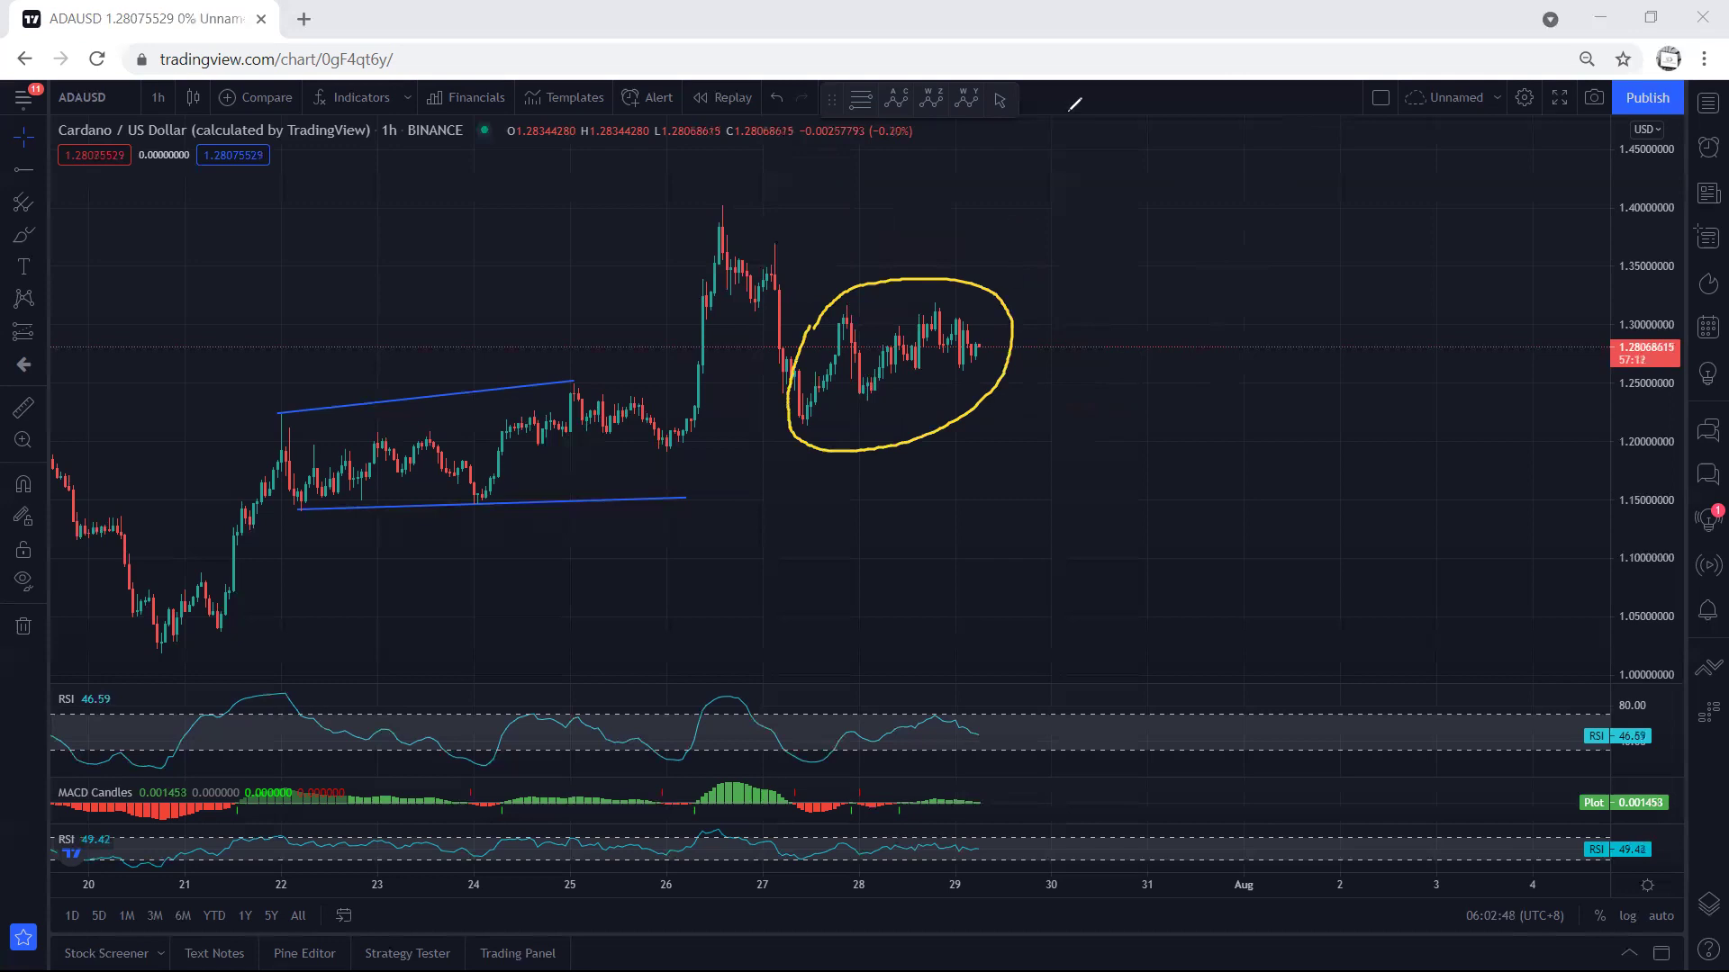
{"action": "key", "text": "Escape"}
Switch the ADAUSD chart to the 15-minute timeframe and rescale it to fill the view with the July 27–29 candles
{"action": "left_click", "coordinate": [157, 97]}
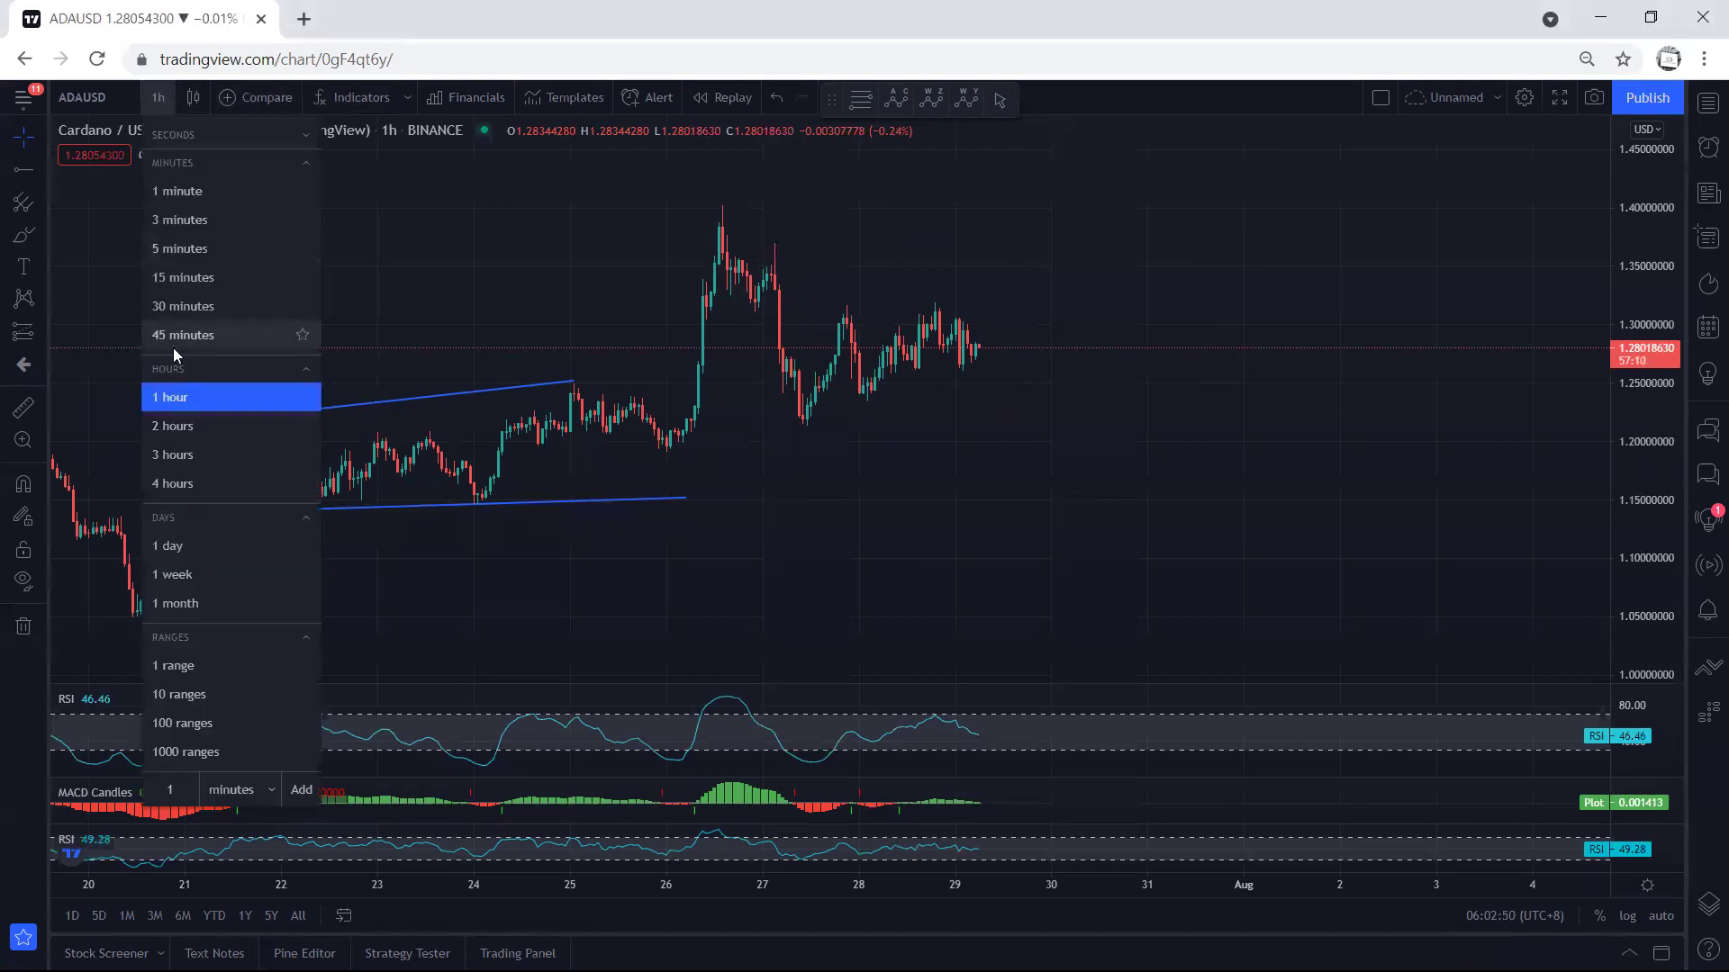
{"action": "left_click", "coordinate": [164, 287]}
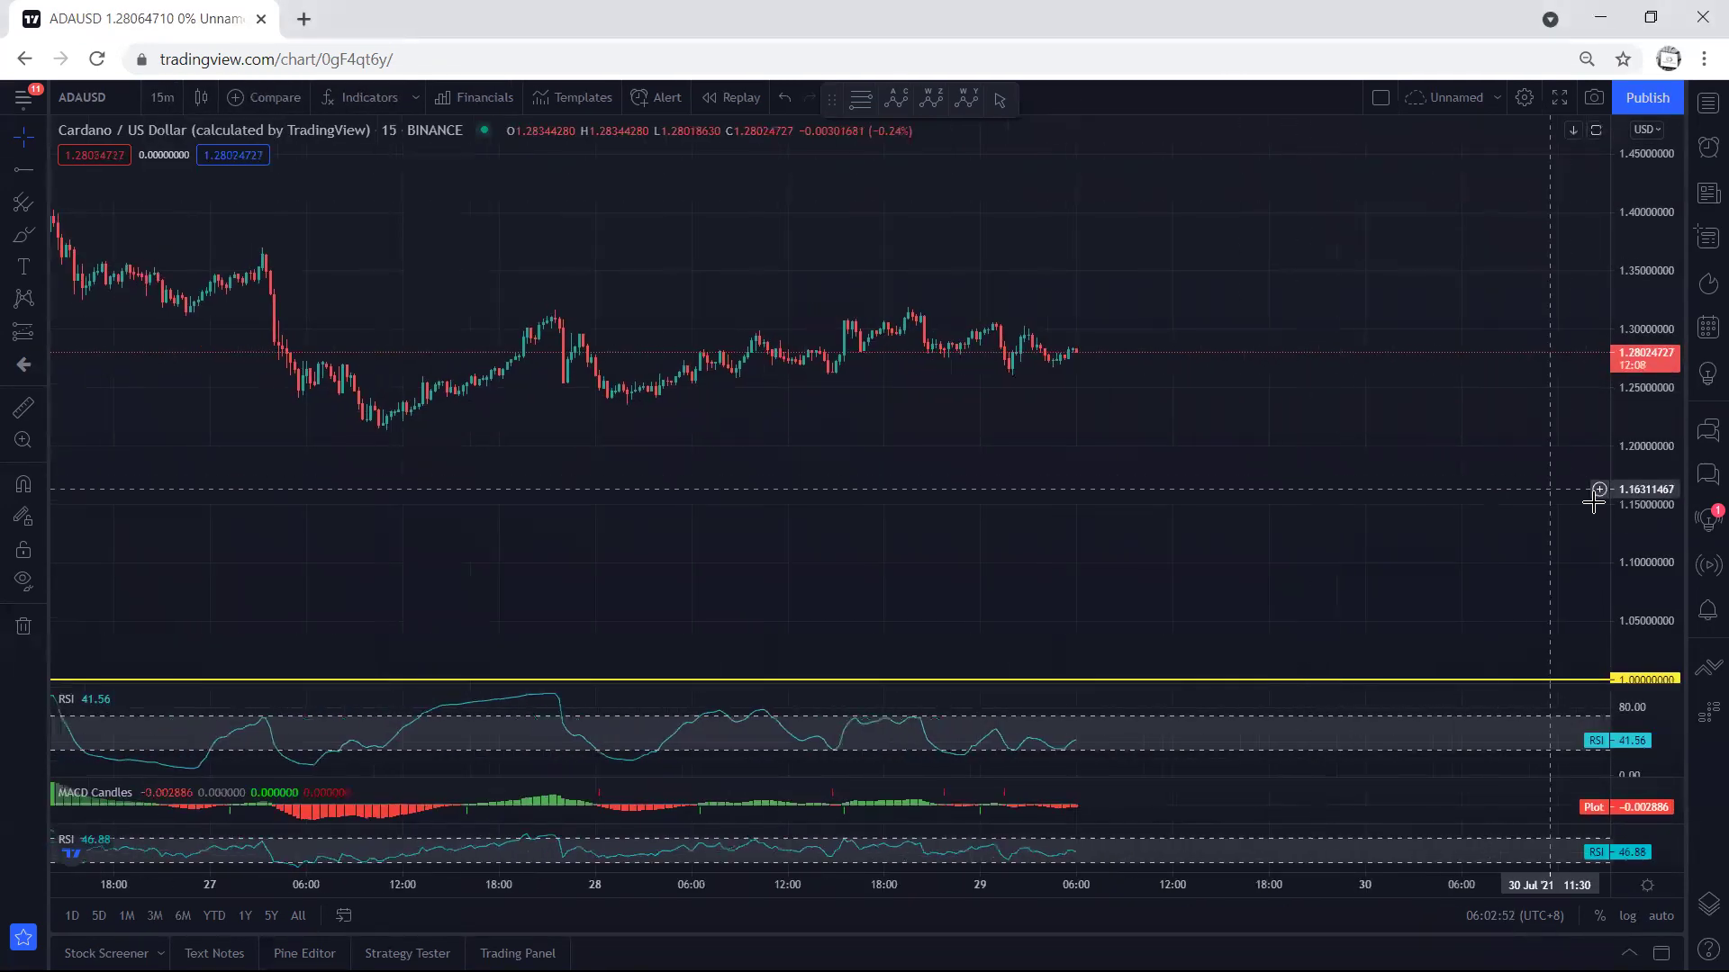
{"action": "left_click_drag", "start_coordinate": [915, 537], "coordinate": [1065, 537]}
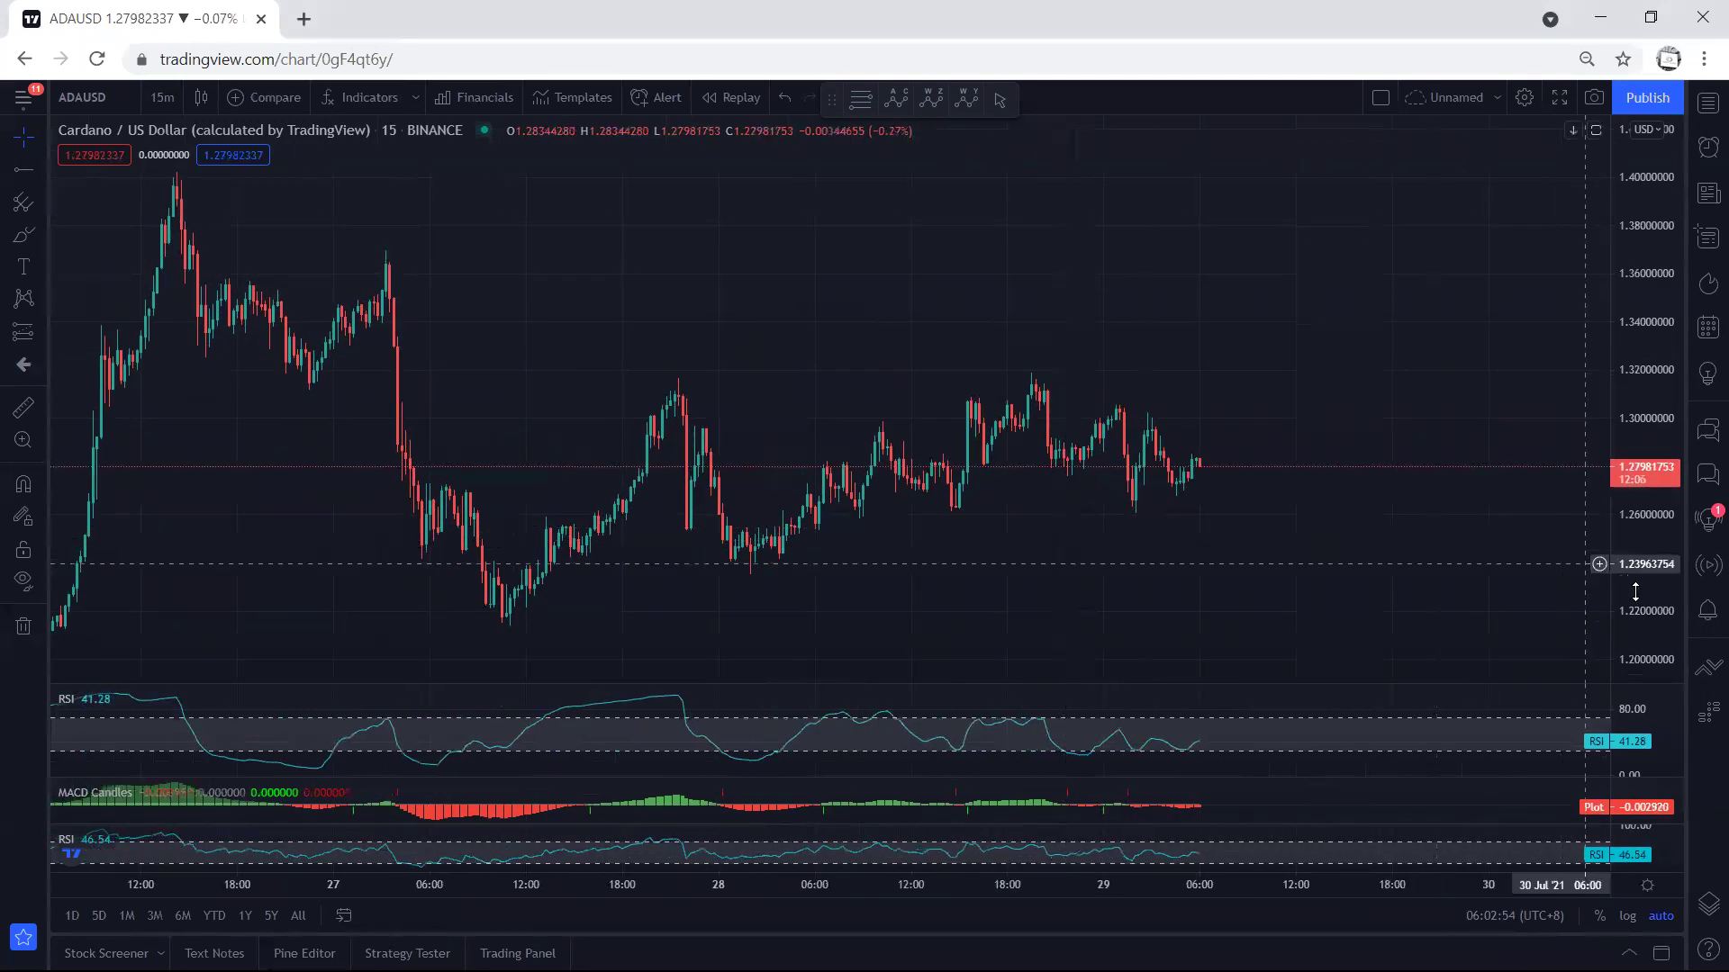
{"action": "left_click_drag", "start_coordinate": [1157, 566], "coordinate": [1136, 507]}
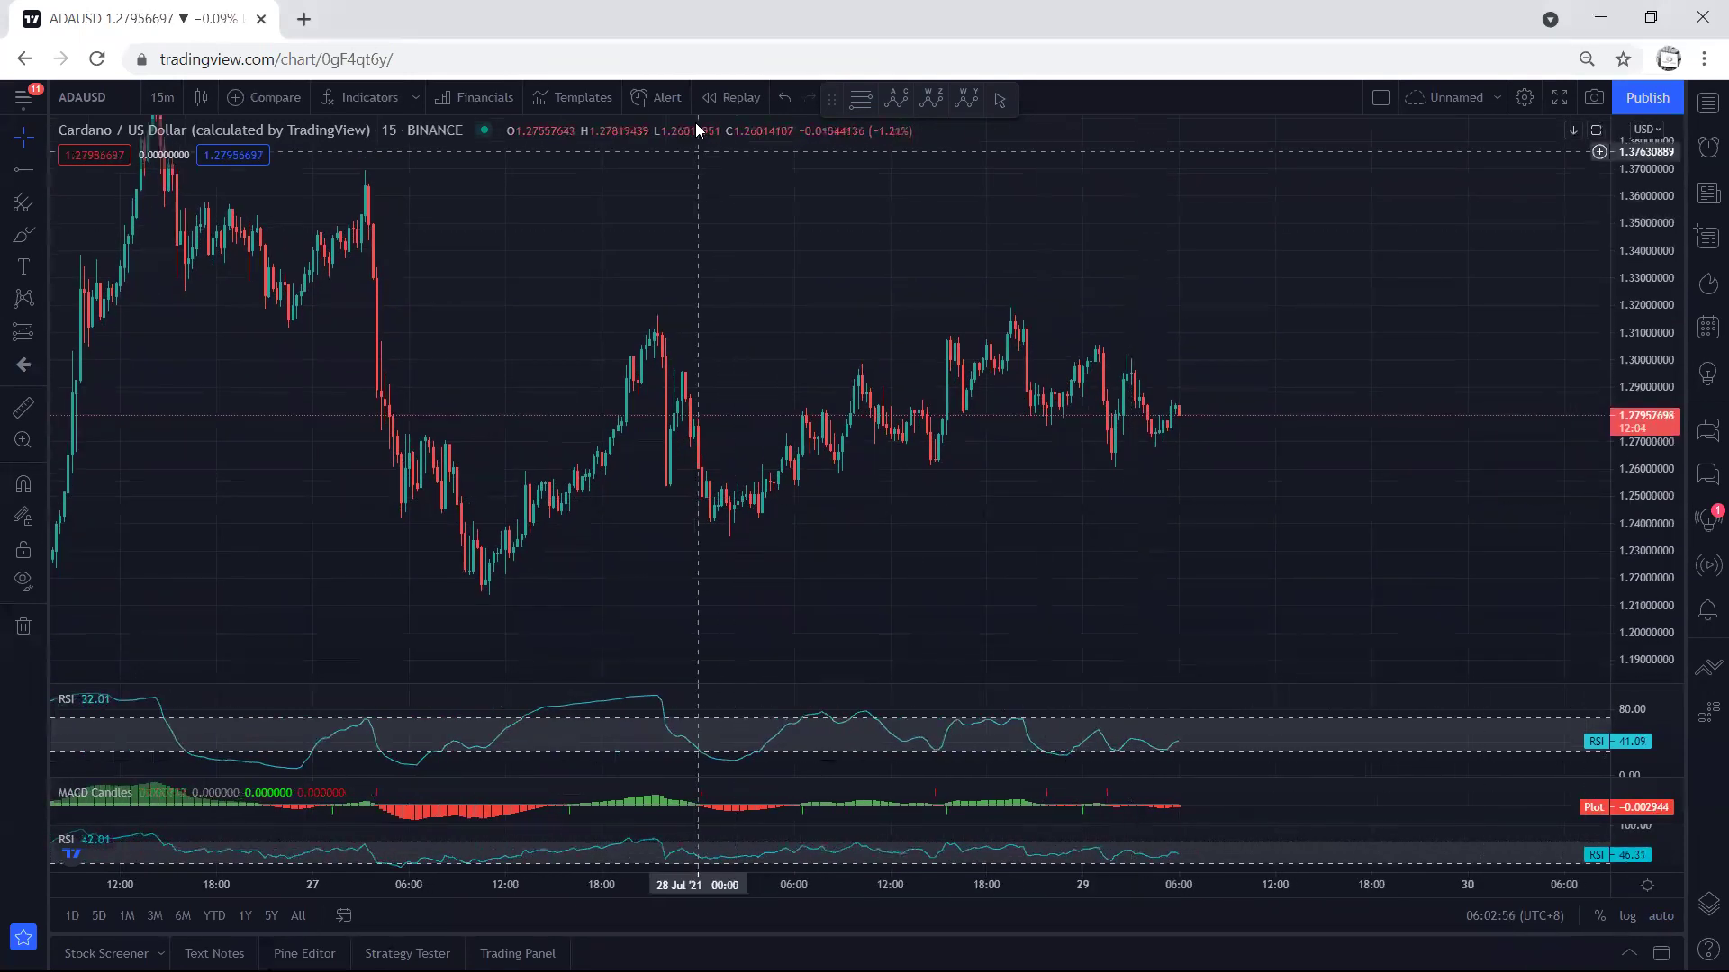
Sketch resistance near 1.32, support rising from about 1.23 to 1.26 and a rally path from the latest candles, and clear them
{"action": "mouse_move", "coordinate": [663, 343]}
{"action": "left_mouse_down"}
{"action": "mouse_move", "coordinate": [684, 423]}
{"action": "mouse_move", "coordinate": [819, 475]}
{"action": "mouse_move", "coordinate": [955, 359]}
{"action": "mouse_move", "coordinate": [1034, 353]}
{"action": "mouse_move", "coordinate": [1155, 443]}
{"action": "left_mouse_up"}
{"action": "left_click_drag", "start_coordinate": [652, 322], "coordinate": [990, 313]}
{"action": "left_click_drag", "start_coordinate": [720, 545], "coordinate": [1096, 468]}
{"action": "left_click_drag", "start_coordinate": [656, 340], "coordinate": [448, 587]}
{"action": "mouse_move", "coordinate": [1159, 441]}
{"action": "left_mouse_down"}
{"action": "mouse_move", "coordinate": [1223, 390]}
{"action": "mouse_move", "coordinate": [1307, 185]}
{"action": "left_mouse_up"}
{"action": "key", "text": "ctrl+alt+h"}
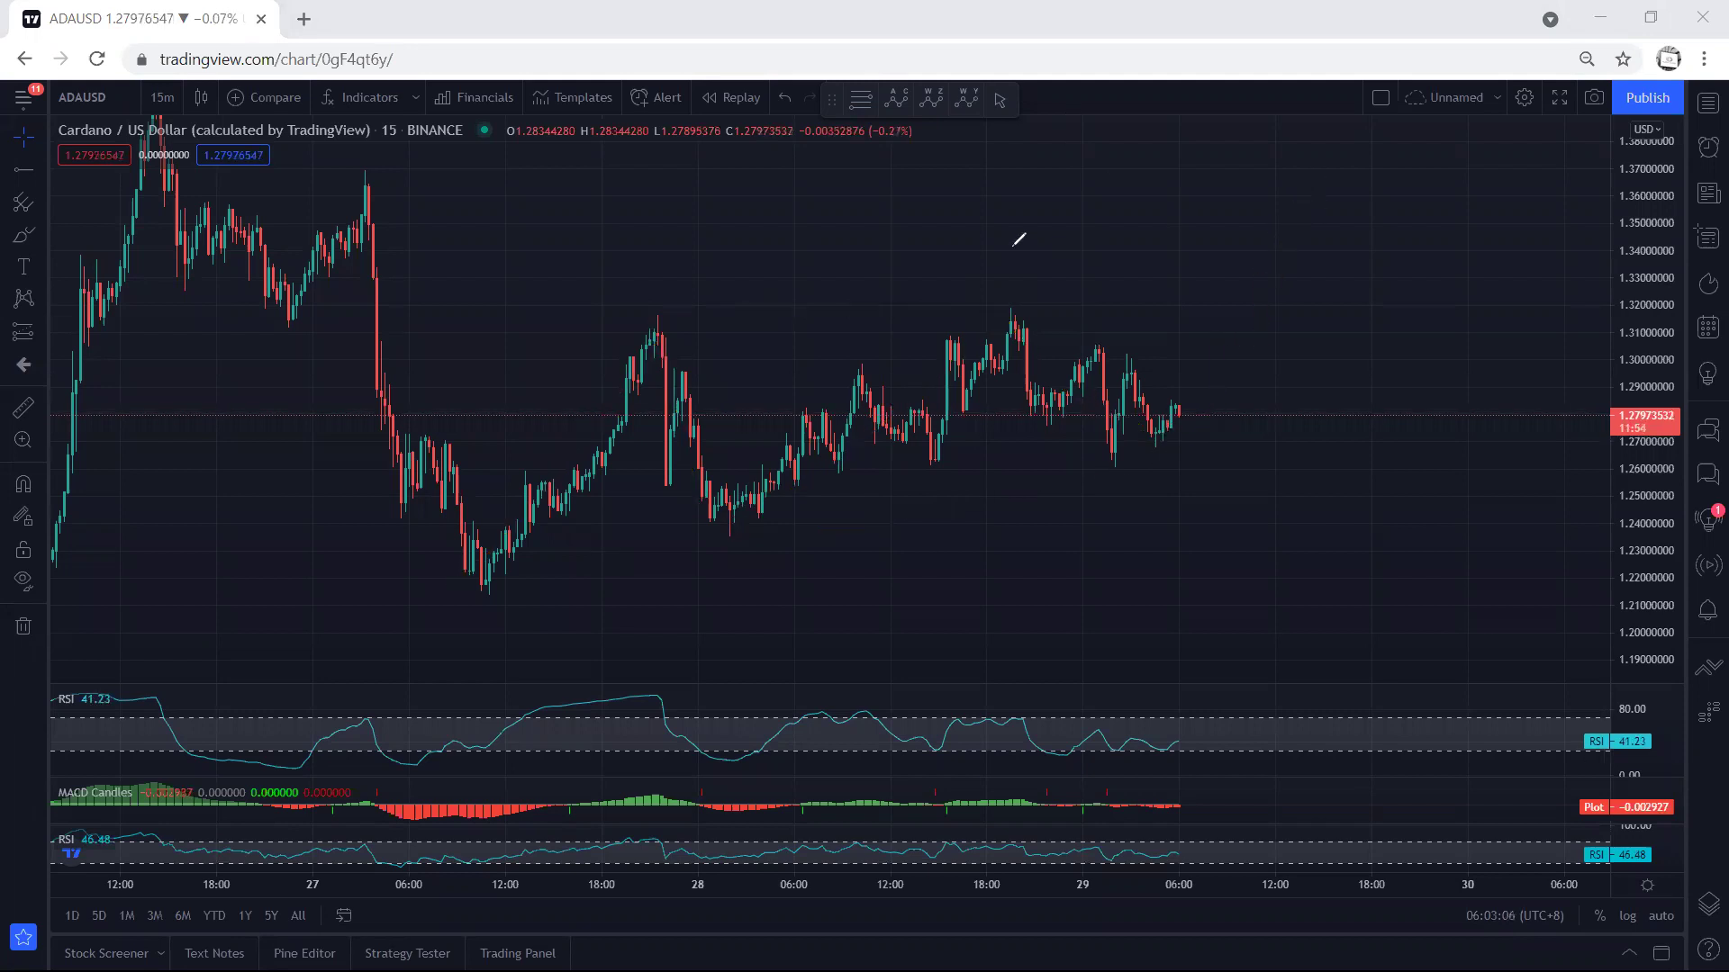
Sketch a stroke from the late July 28 high to the latest candles, and undo it
{"action": "mouse_move", "coordinate": [1176, 252]}
{"action": "left_mouse_down"}
{"action": "mouse_move", "coordinate": [905, 207]}
{"action": "mouse_move", "coordinate": [1000, 227]}
{"action": "left_mouse_up"}
{"action": "left_click_drag", "start_coordinate": [901, 299], "coordinate": [1059, 407]}
{"action": "key", "text": "ctrl+z"}
Mark the latest highs and lows, sketch a dip to about 1.26 and a rebound arrow to about 1.33, and clear the strokes
{"action": "left_click_drag", "start_coordinate": [988, 319], "coordinate": [1023, 329]}
{"action": "left_click_drag", "start_coordinate": [925, 398], "coordinate": [993, 431]}
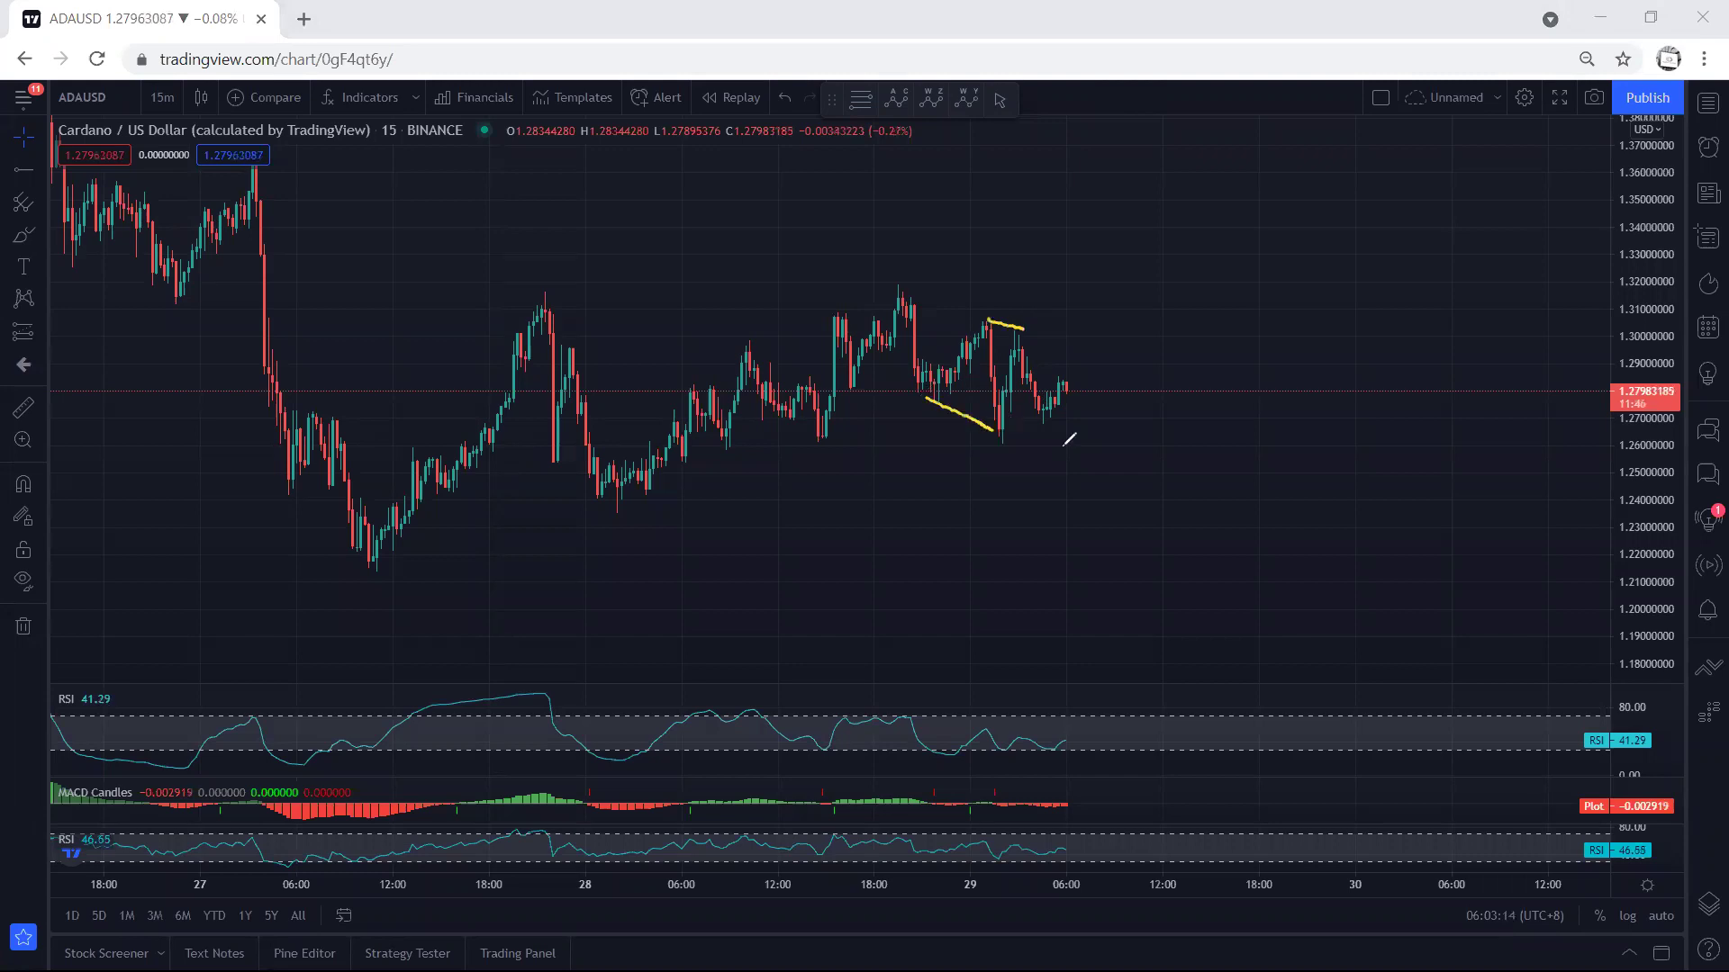
{"action": "left_click_drag", "start_coordinate": [1062, 383], "coordinate": [1082, 445]}
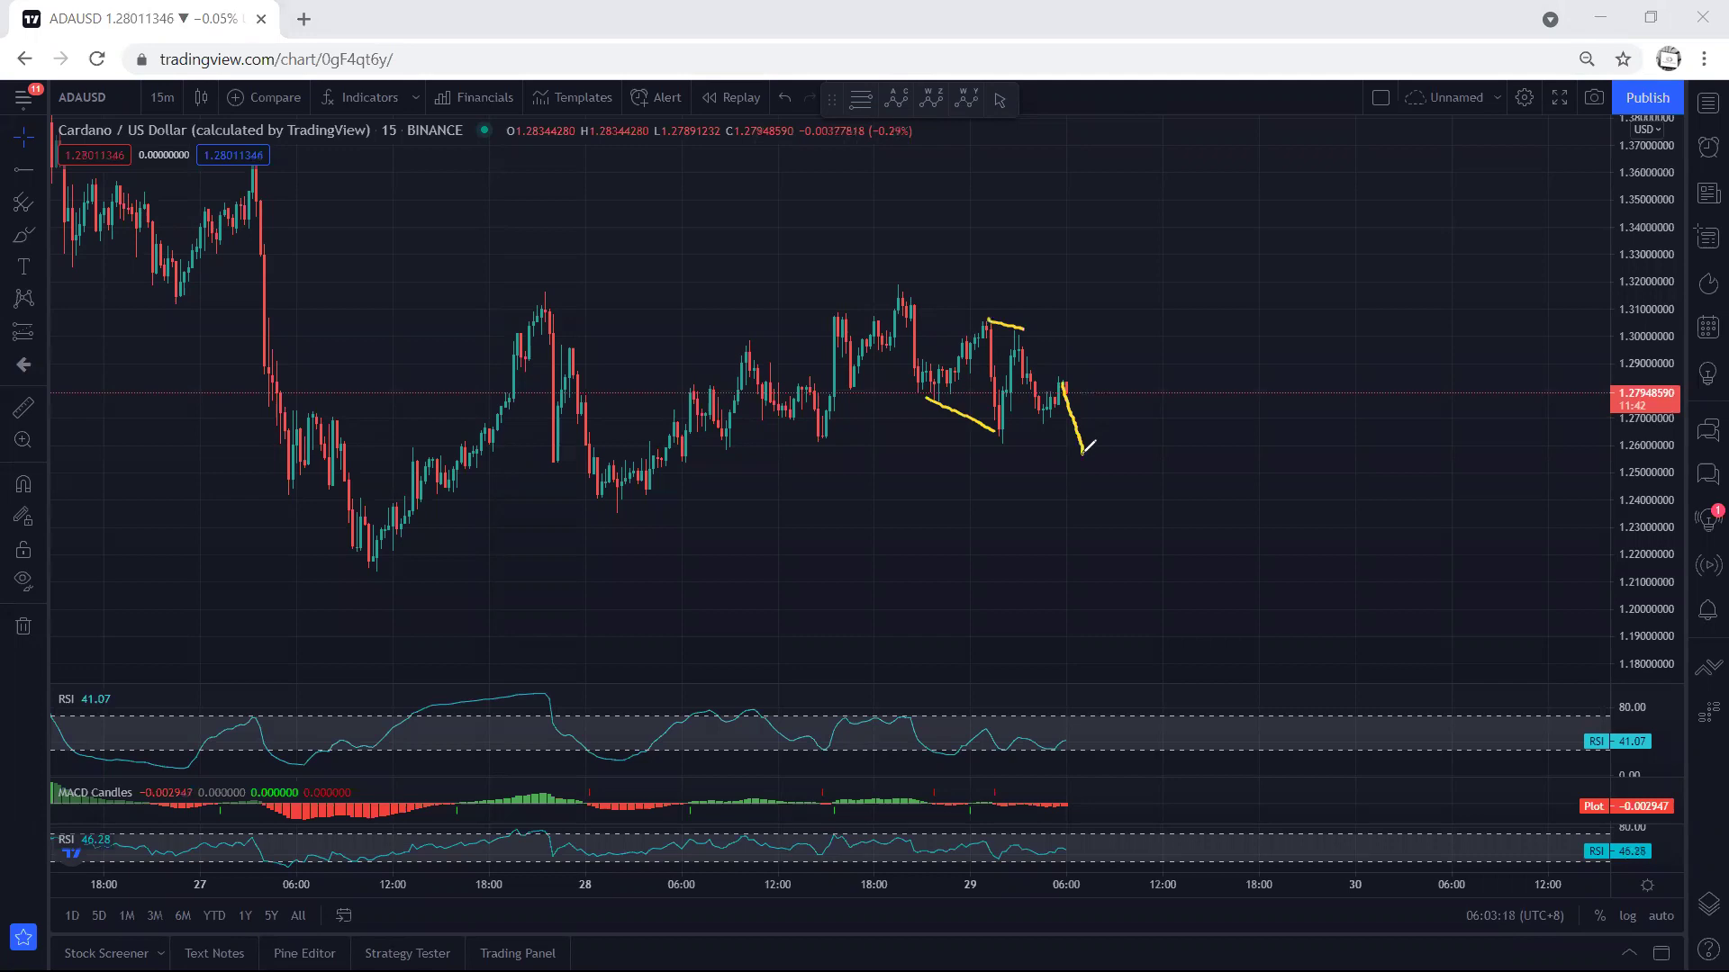
{"action": "left_click_drag", "start_coordinate": [967, 446], "coordinate": [1023, 445]}
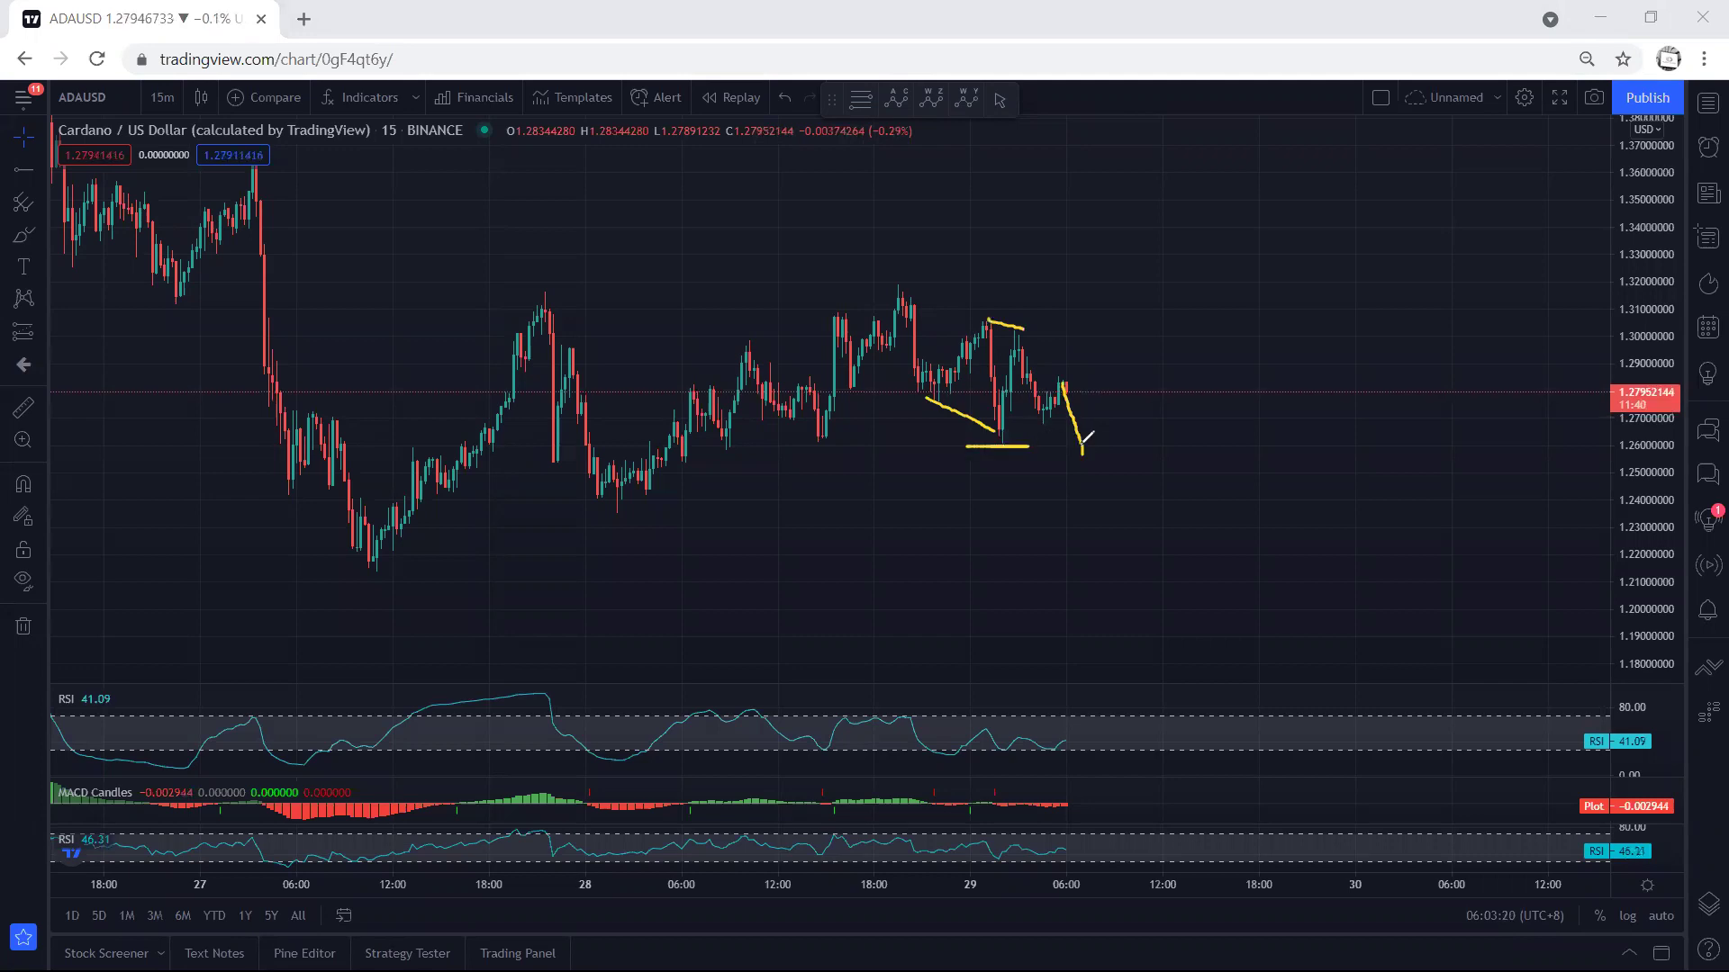
{"action": "mouse_move", "coordinate": [1120, 403]}
{"action": "left_mouse_down"}
{"action": "mouse_move", "coordinate": [1146, 267]}
{"action": "mouse_move", "coordinate": [1156, 289]}
{"action": "left_mouse_up"}
{"action": "left_click_drag", "start_coordinate": [1043, 374], "coordinate": [1095, 375]}
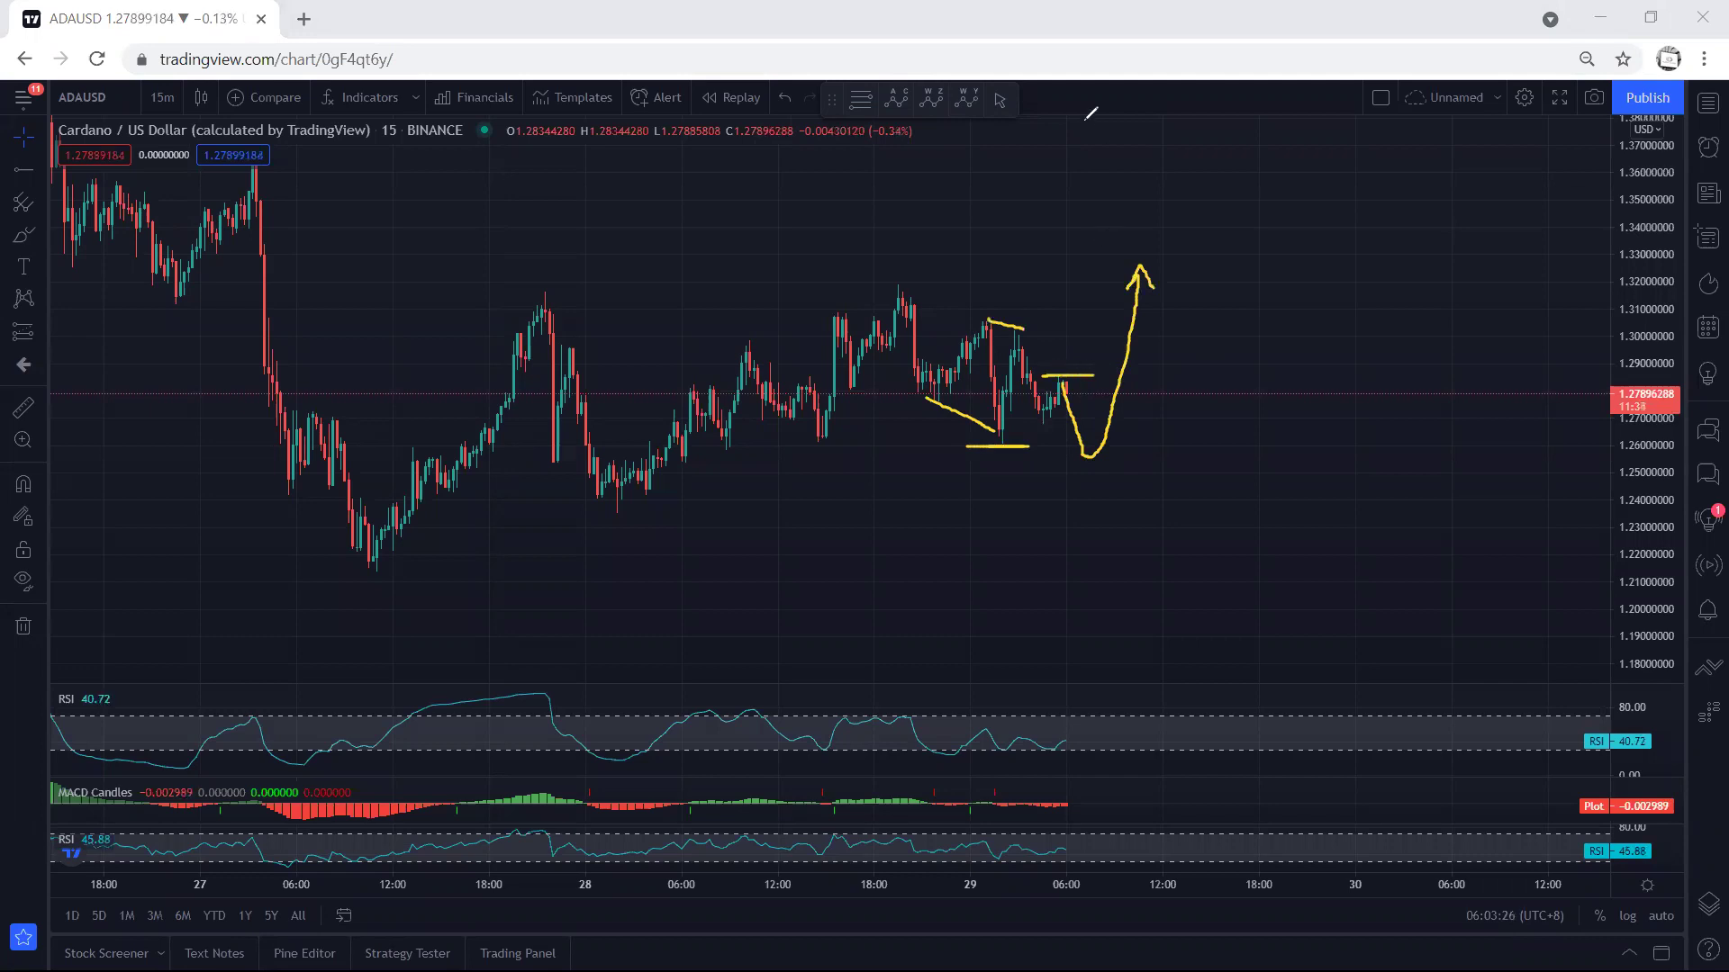
{"action": "key", "text": "e"}
Sketch a drop from the latest candle to about 1.26 with a short resistance line near 1.29, and undo both strokes
{"action": "left_click_drag", "start_coordinate": [1063, 382], "coordinate": [1117, 443]}
{"action": "left_click_drag", "start_coordinate": [1042, 371], "coordinate": [1089, 373]}
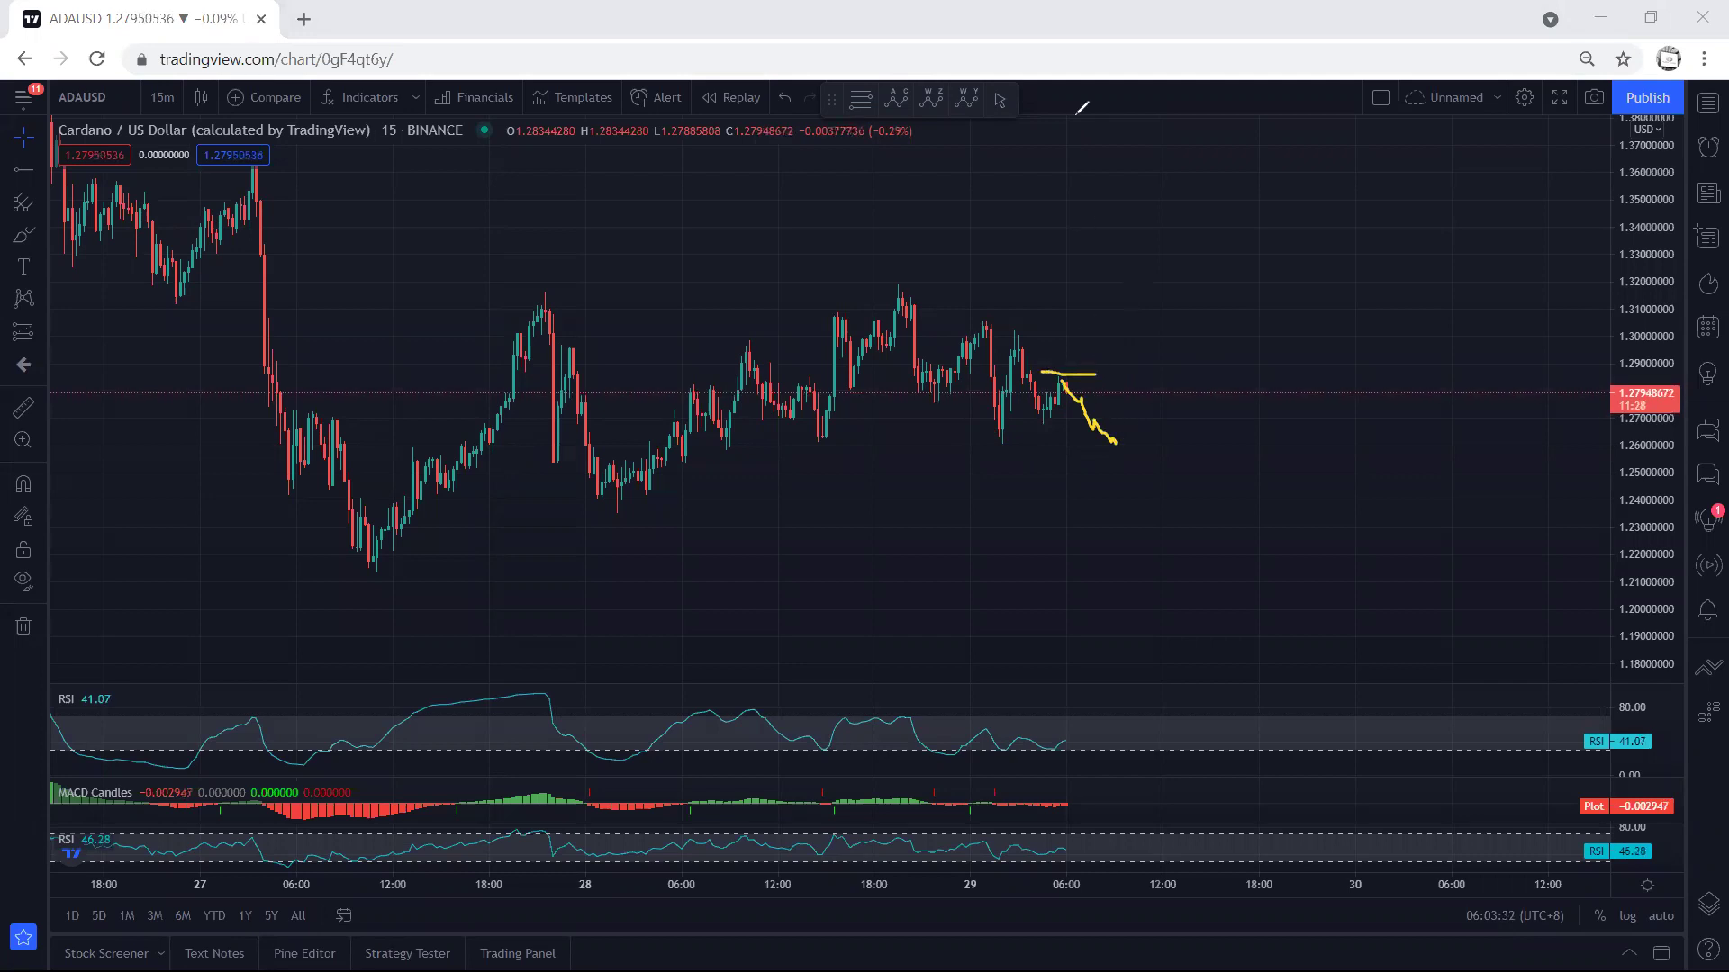
{"action": "key", "text": "ctrl+z"}
{"action": "key", "text": "ctrl+z"}
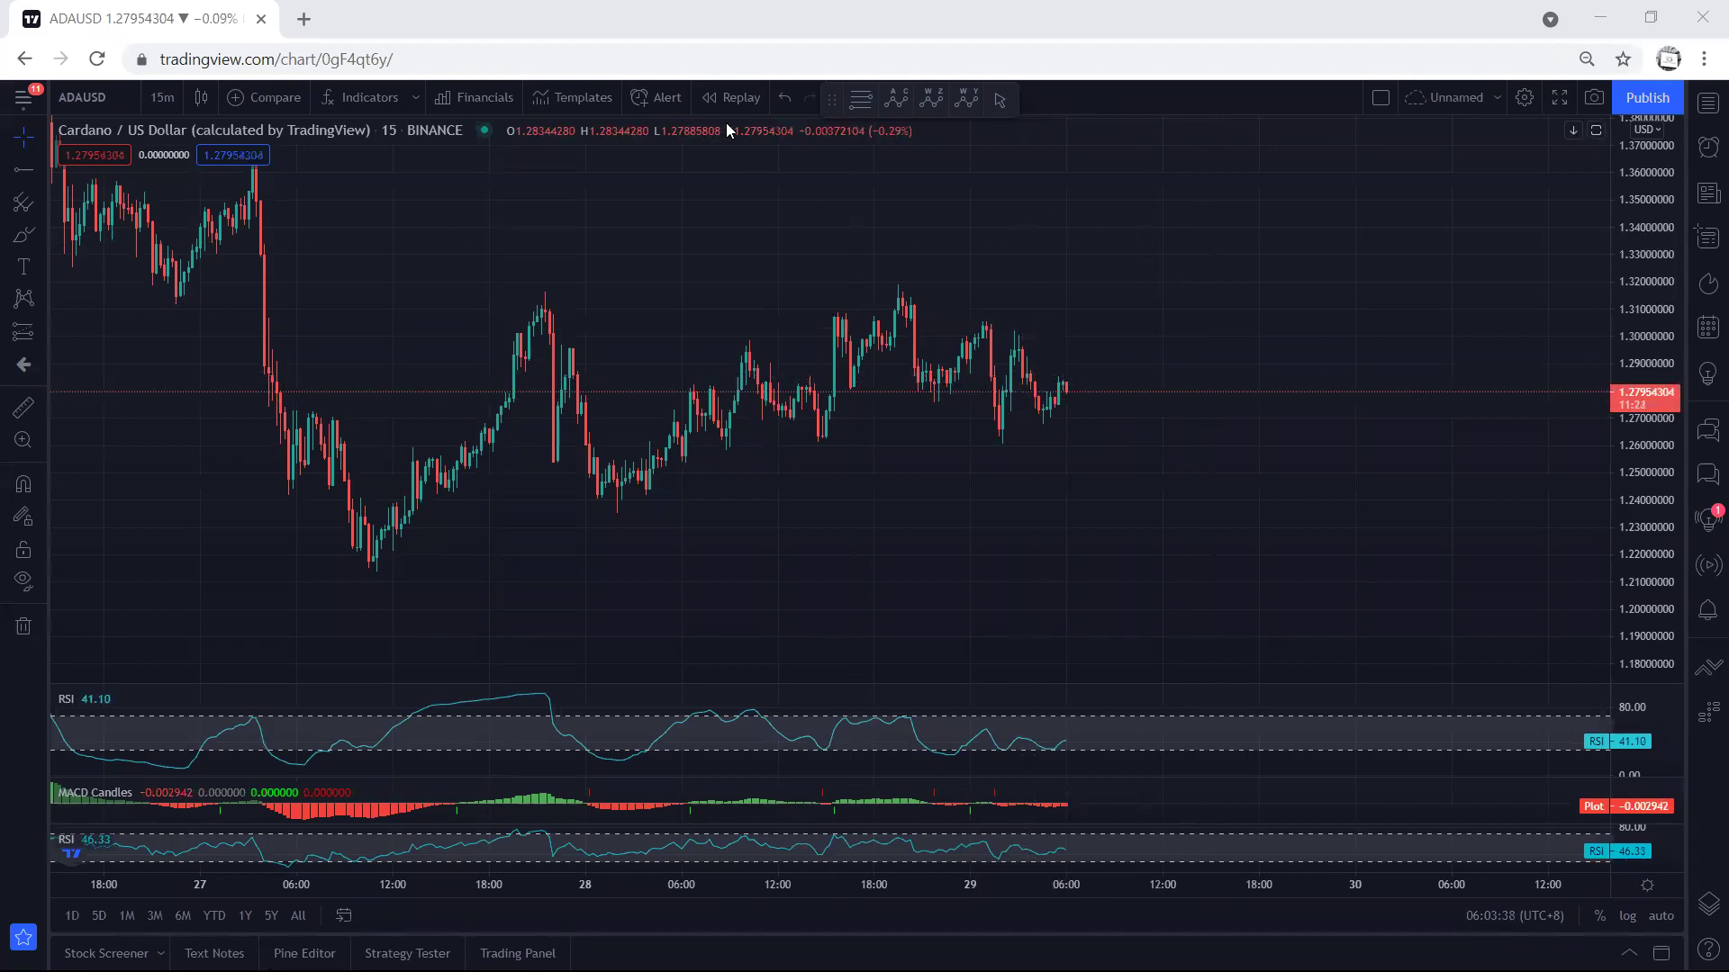
Sketch a bounce from the latest candles to about 1.29 with a drop to about 1.26 and a short resistance line, and clear them
{"action": "mouse_move", "coordinate": [1044, 408]}
{"action": "left_mouse_down"}
{"action": "mouse_move", "coordinate": [1073, 369]}
{"action": "mouse_move", "coordinate": [1097, 447]}
{"action": "left_mouse_up"}
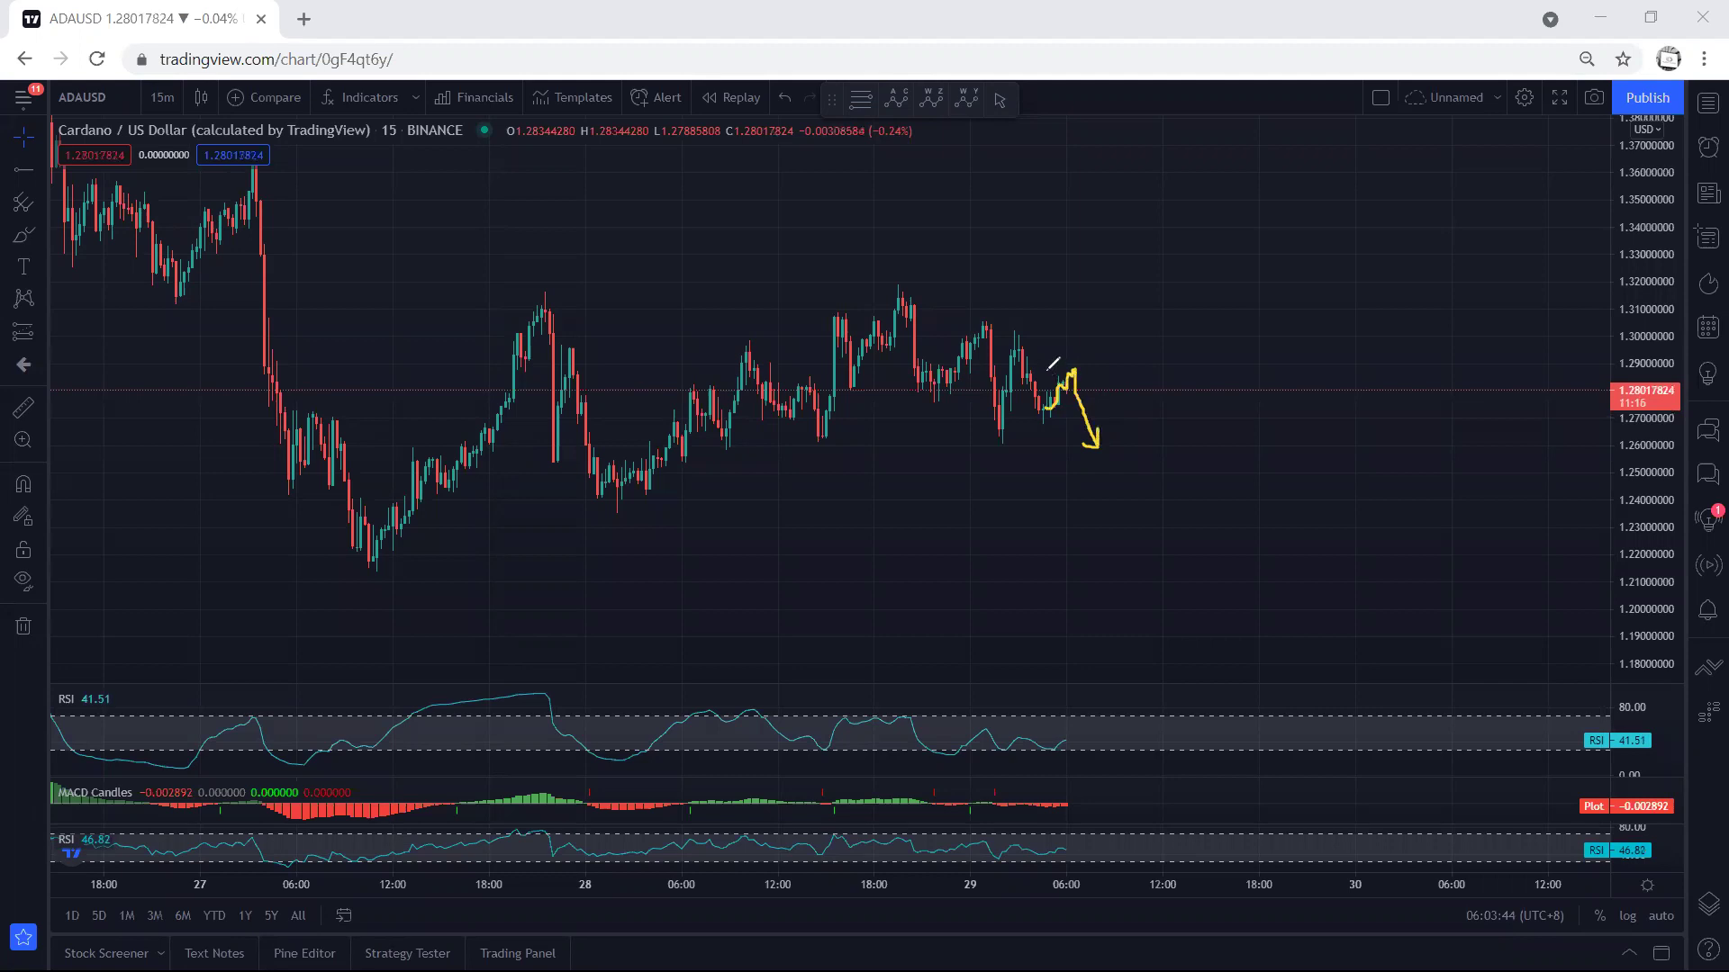
{"action": "left_click_drag", "start_coordinate": [1042, 364], "coordinate": [1103, 363]}
{"action": "key", "text": "e"}
Circle the latest candles, sketch a rally from them to about 1.33, and clear the strokes
{"action": "mouse_move", "coordinate": [1042, 411]}
{"action": "left_mouse_down"}
{"action": "mouse_move", "coordinate": [1073, 399]}
{"action": "mouse_move", "coordinate": [1077, 363]}
{"action": "mouse_move", "coordinate": [1044, 409]}
{"action": "left_mouse_up"}
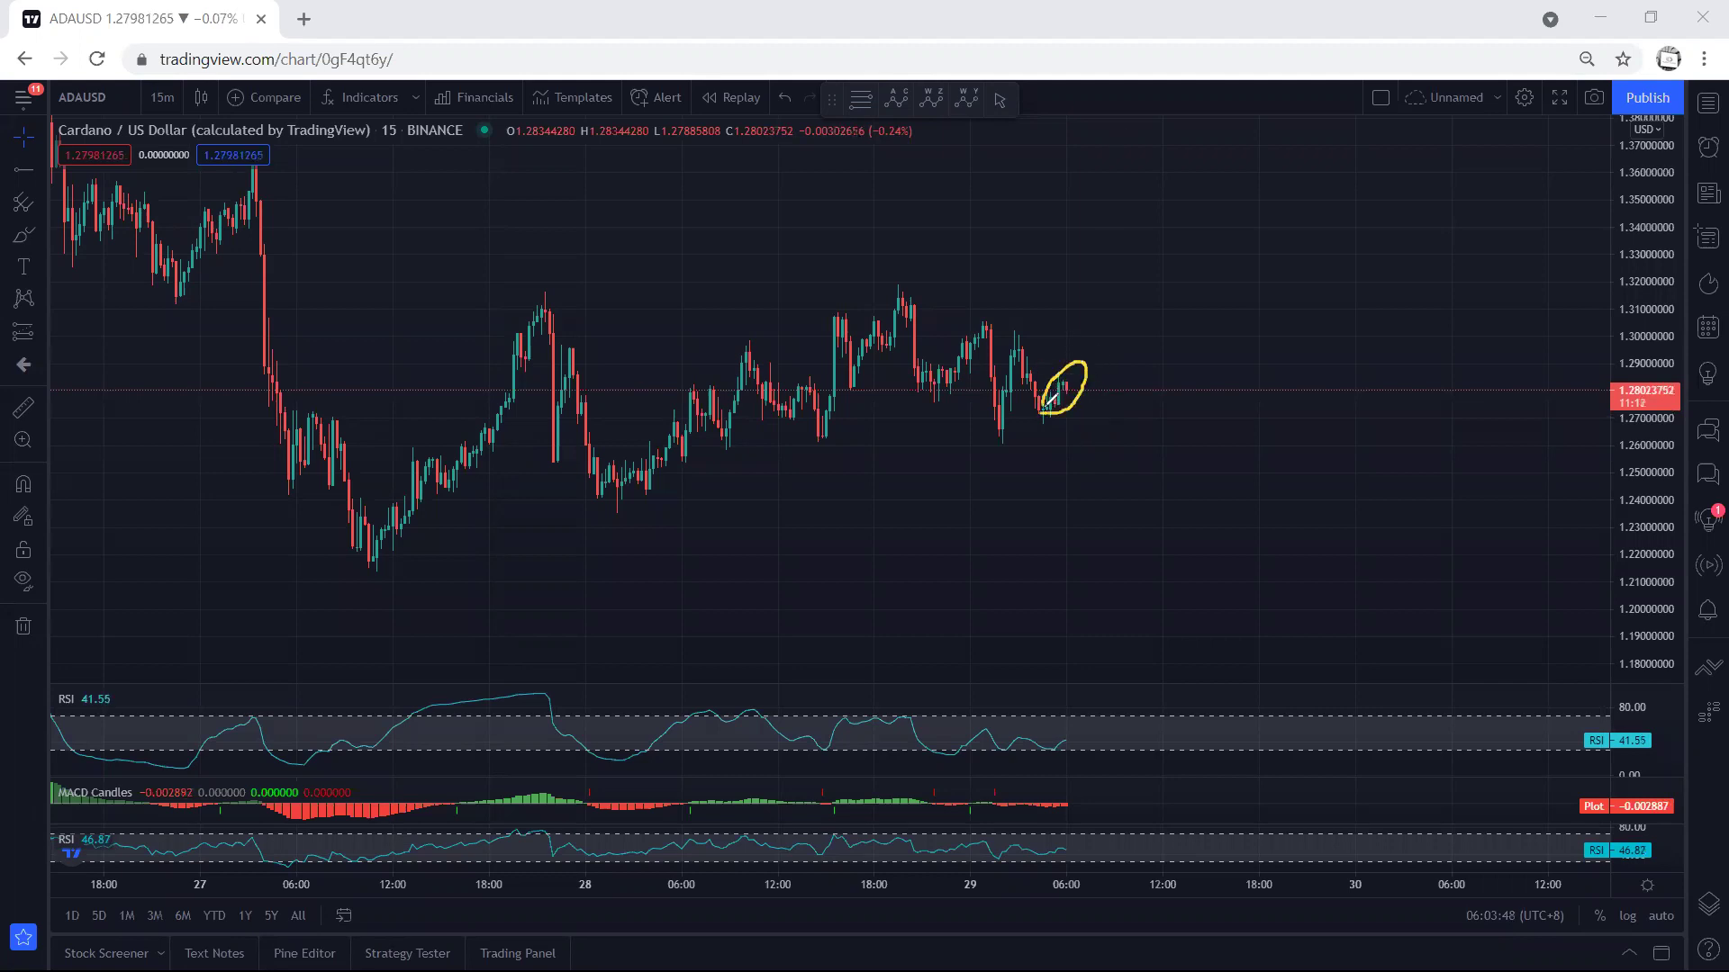
{"action": "key", "text": "e"}
{"action": "mouse_move", "coordinate": [1065, 383]}
{"action": "left_mouse_down"}
{"action": "mouse_move", "coordinate": [1110, 444]}
{"action": "mouse_move", "coordinate": [1124, 255]}
{"action": "left_mouse_up"}
{"action": "key", "text": "e"}
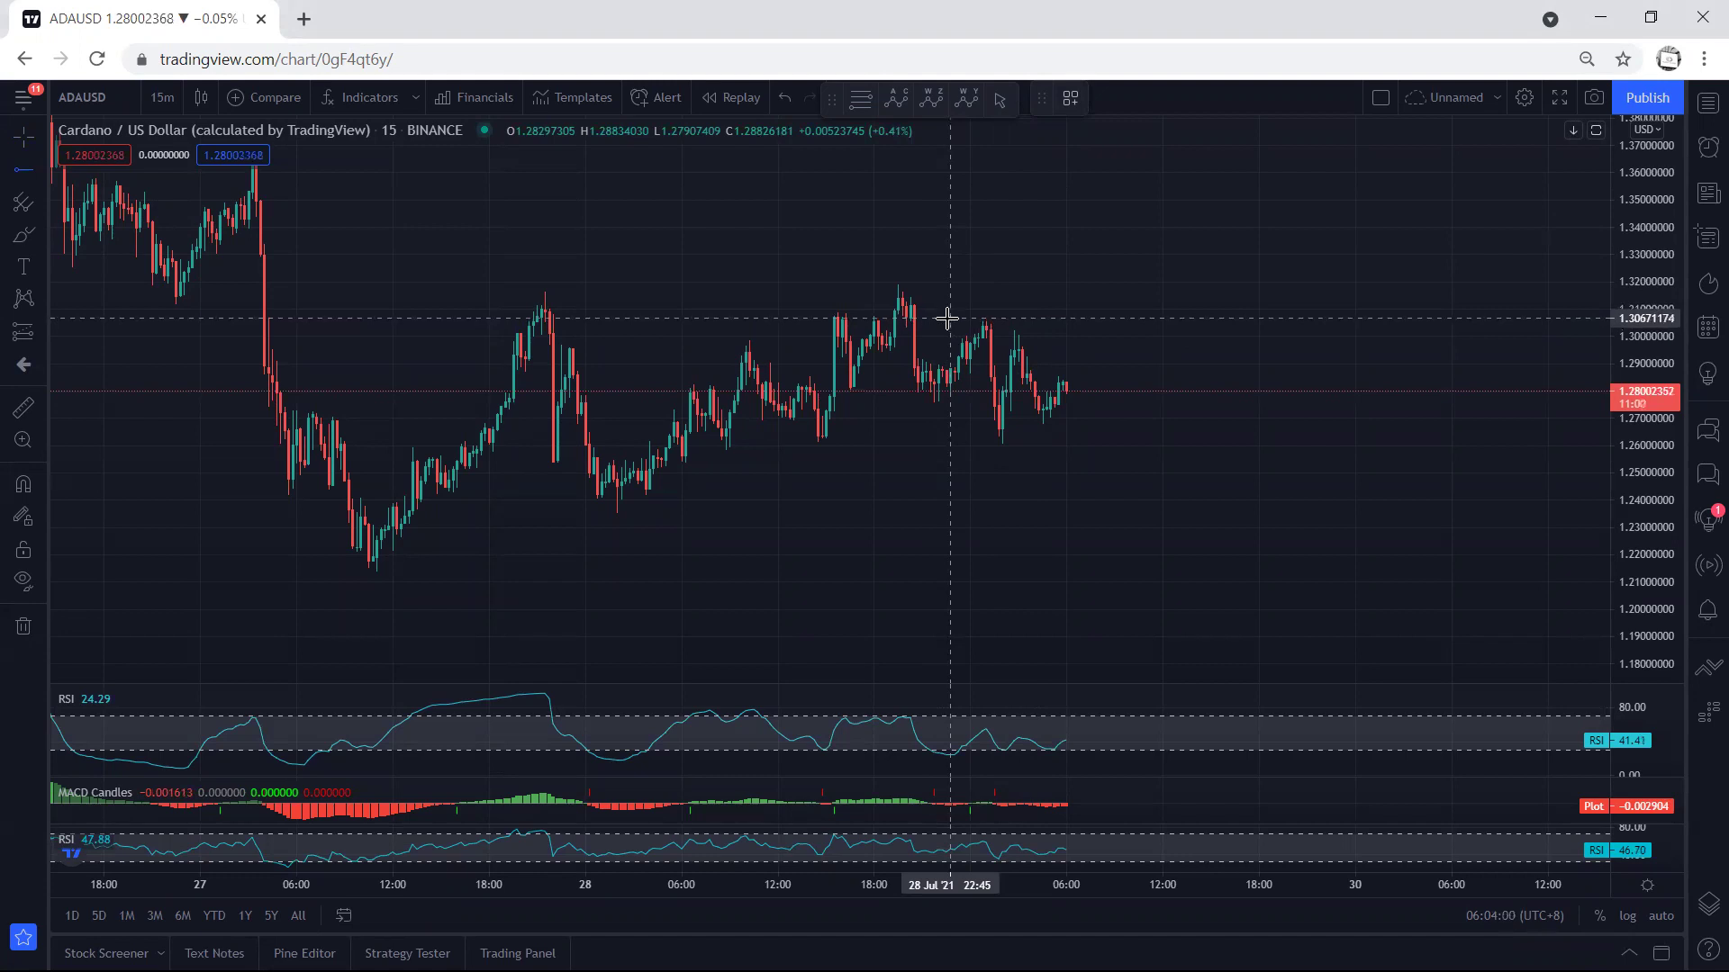
Place a horizontal ray starting at July 28, 22:45 and set its price to 1.306
{"action": "double_click", "coordinate": [947, 318]}
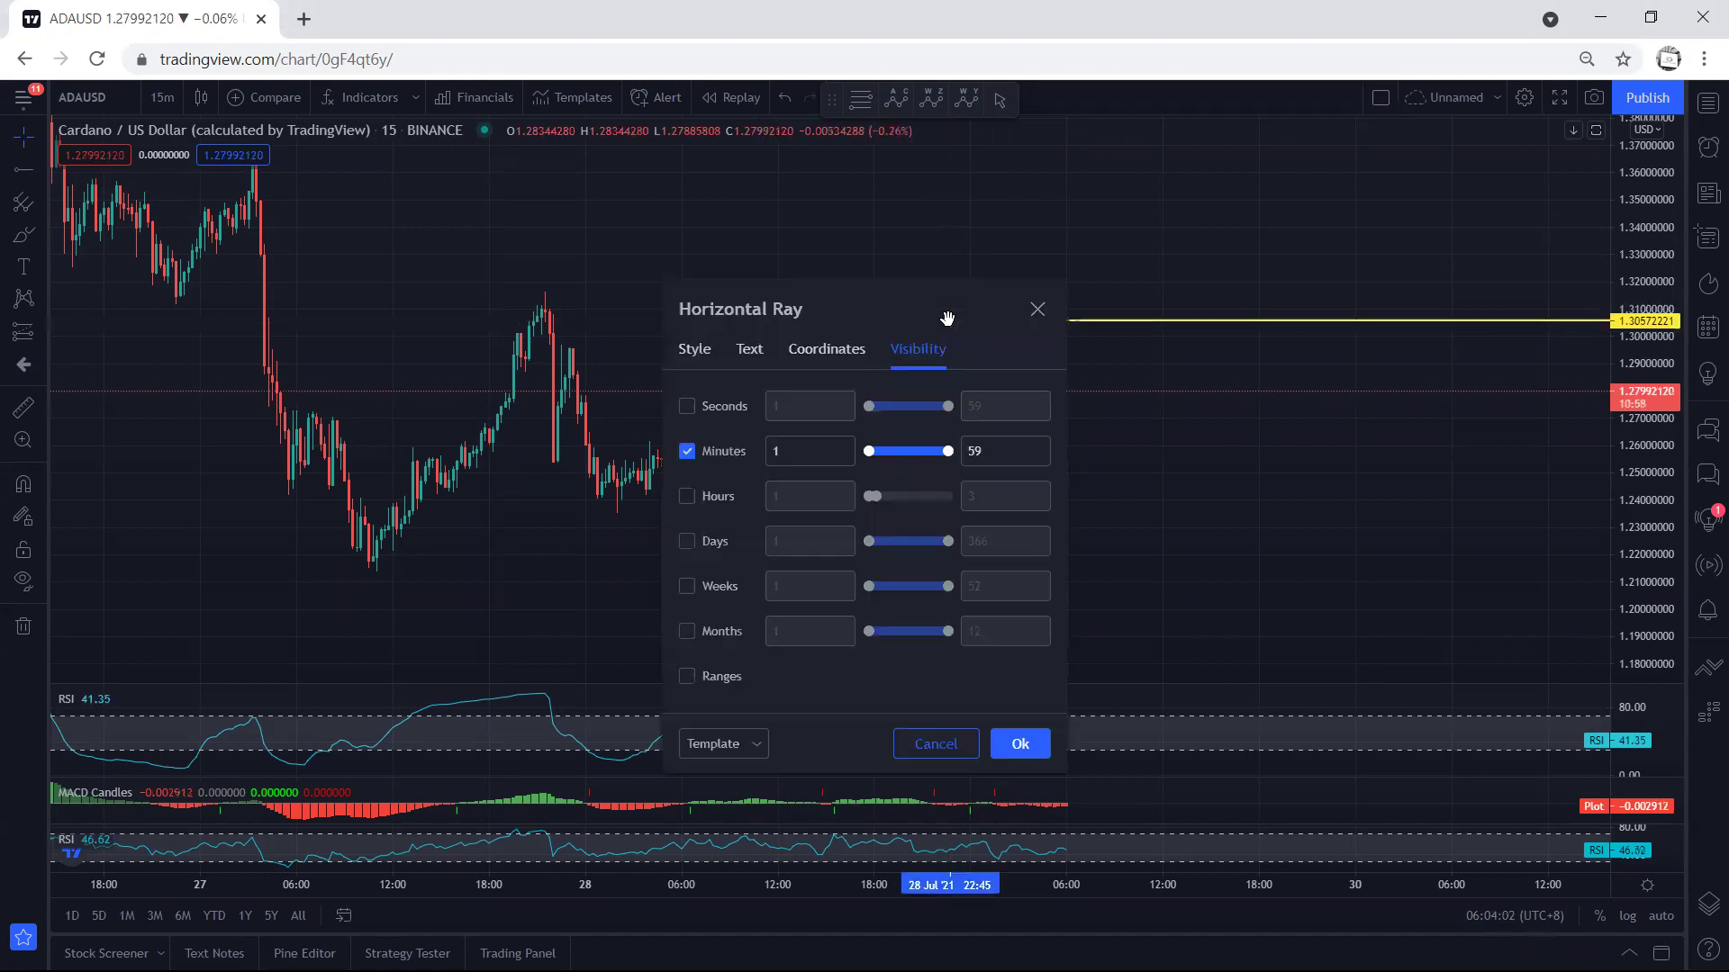
{"action": "left_click", "coordinate": [826, 350]}
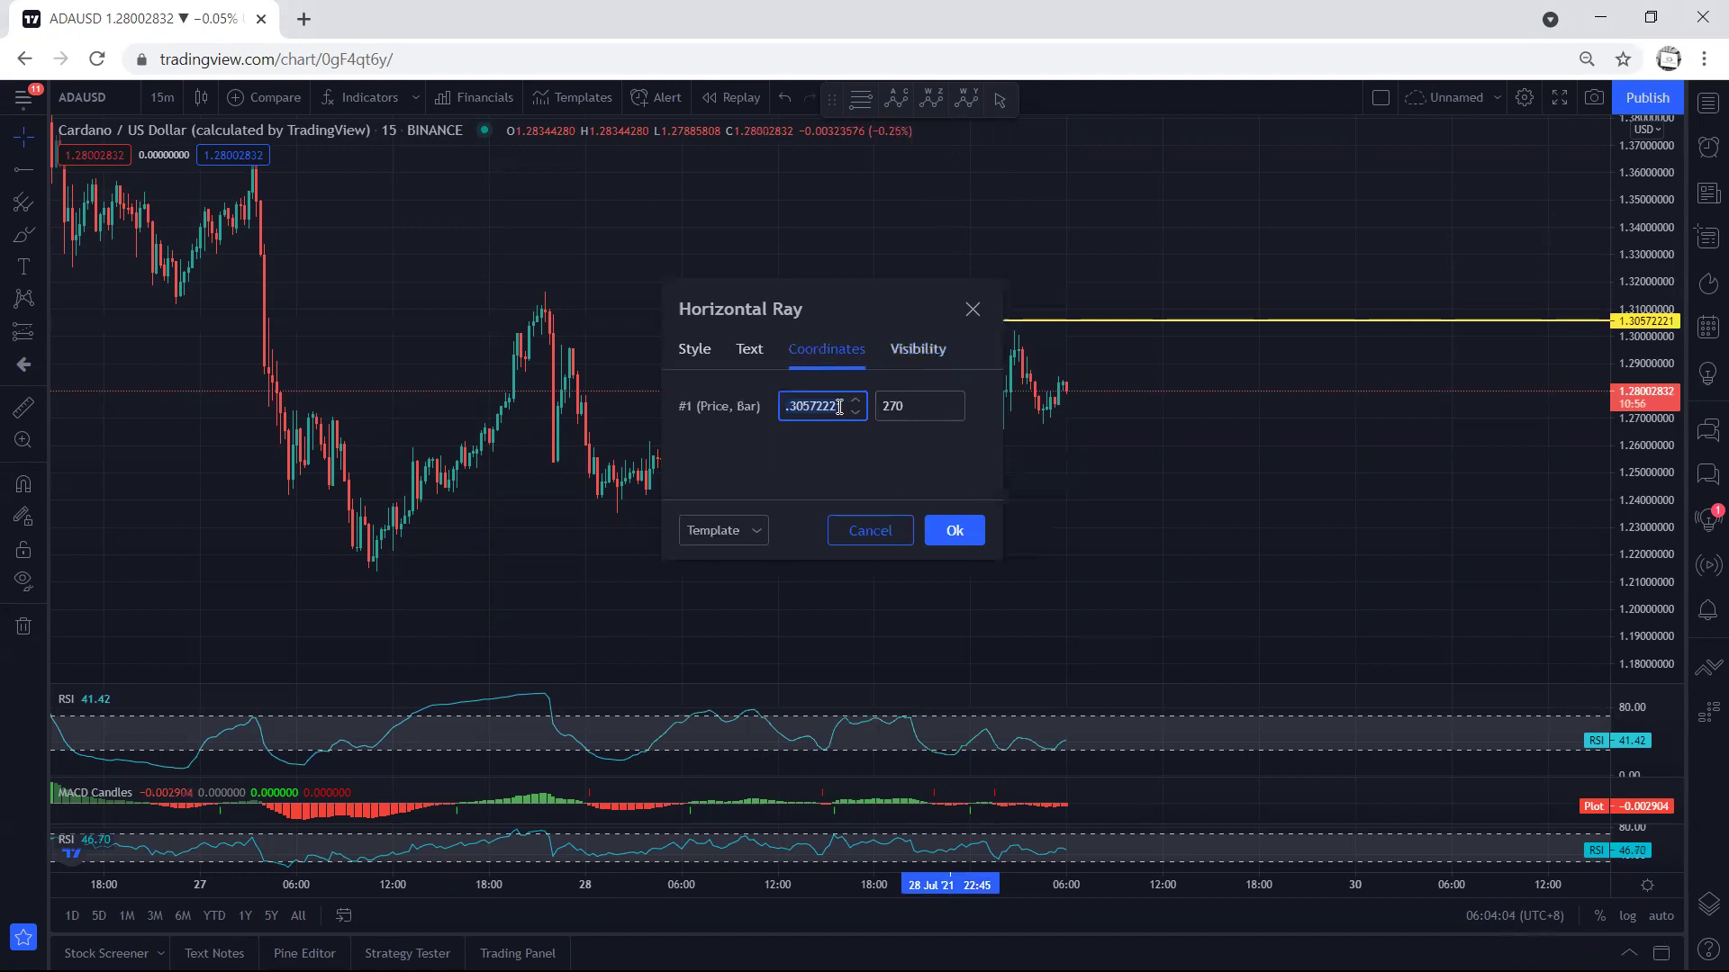
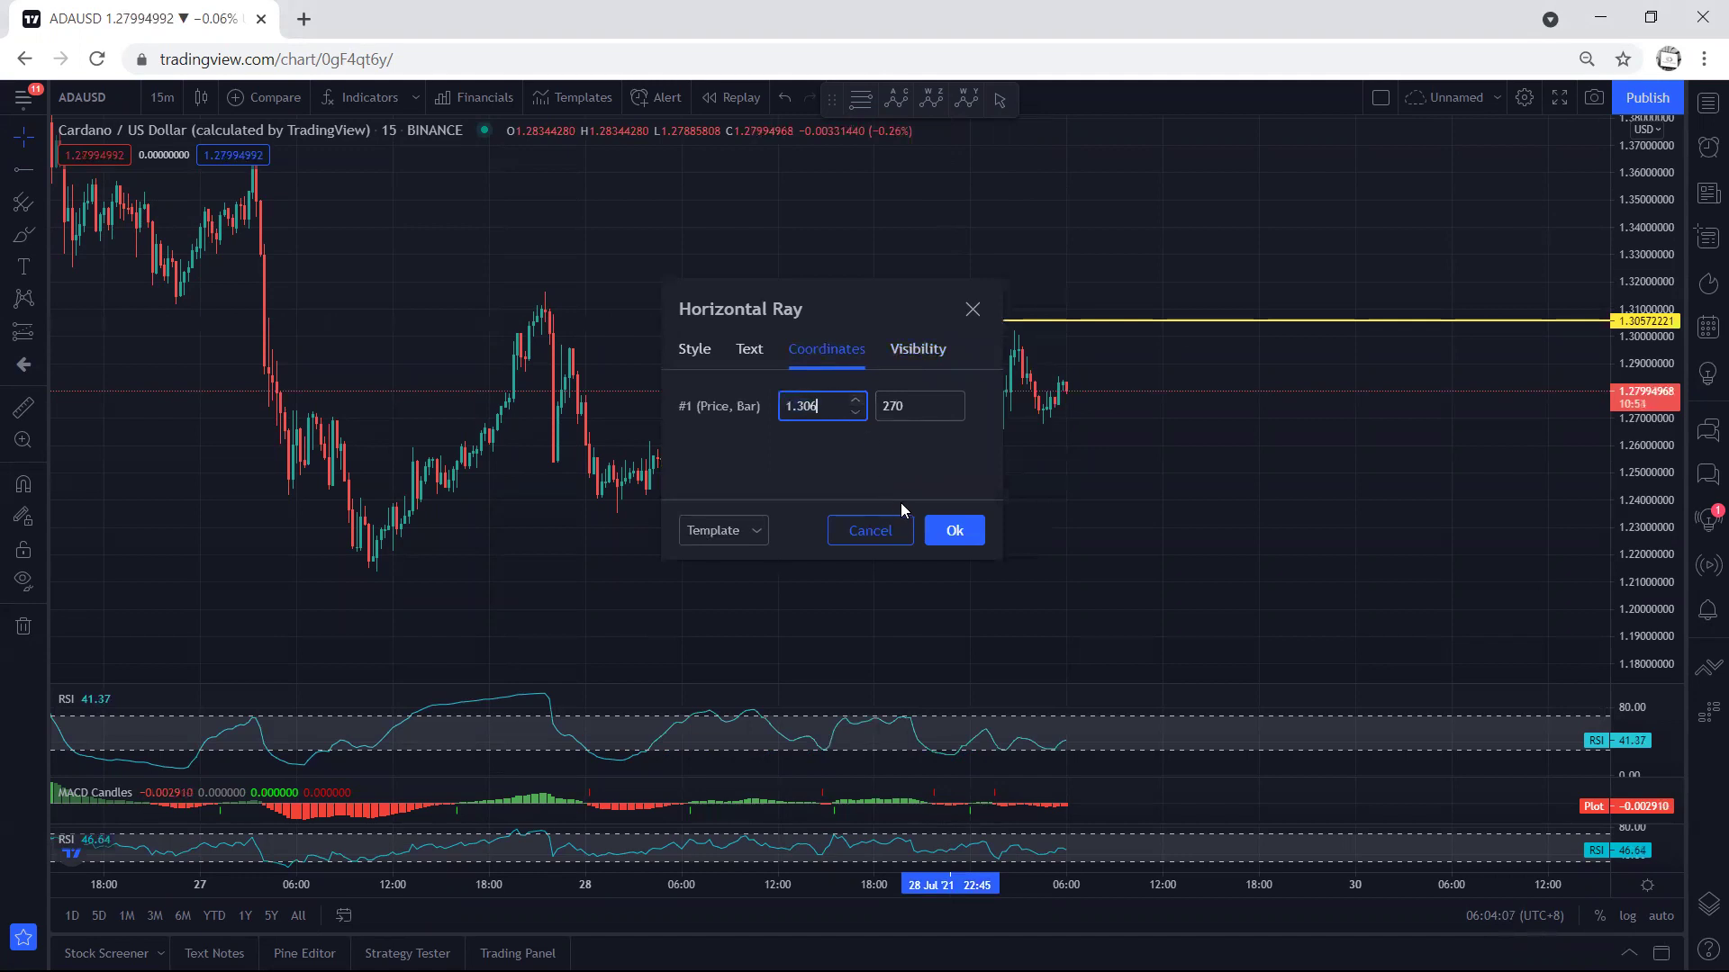
{"action": "left_click", "coordinate": [967, 529]}
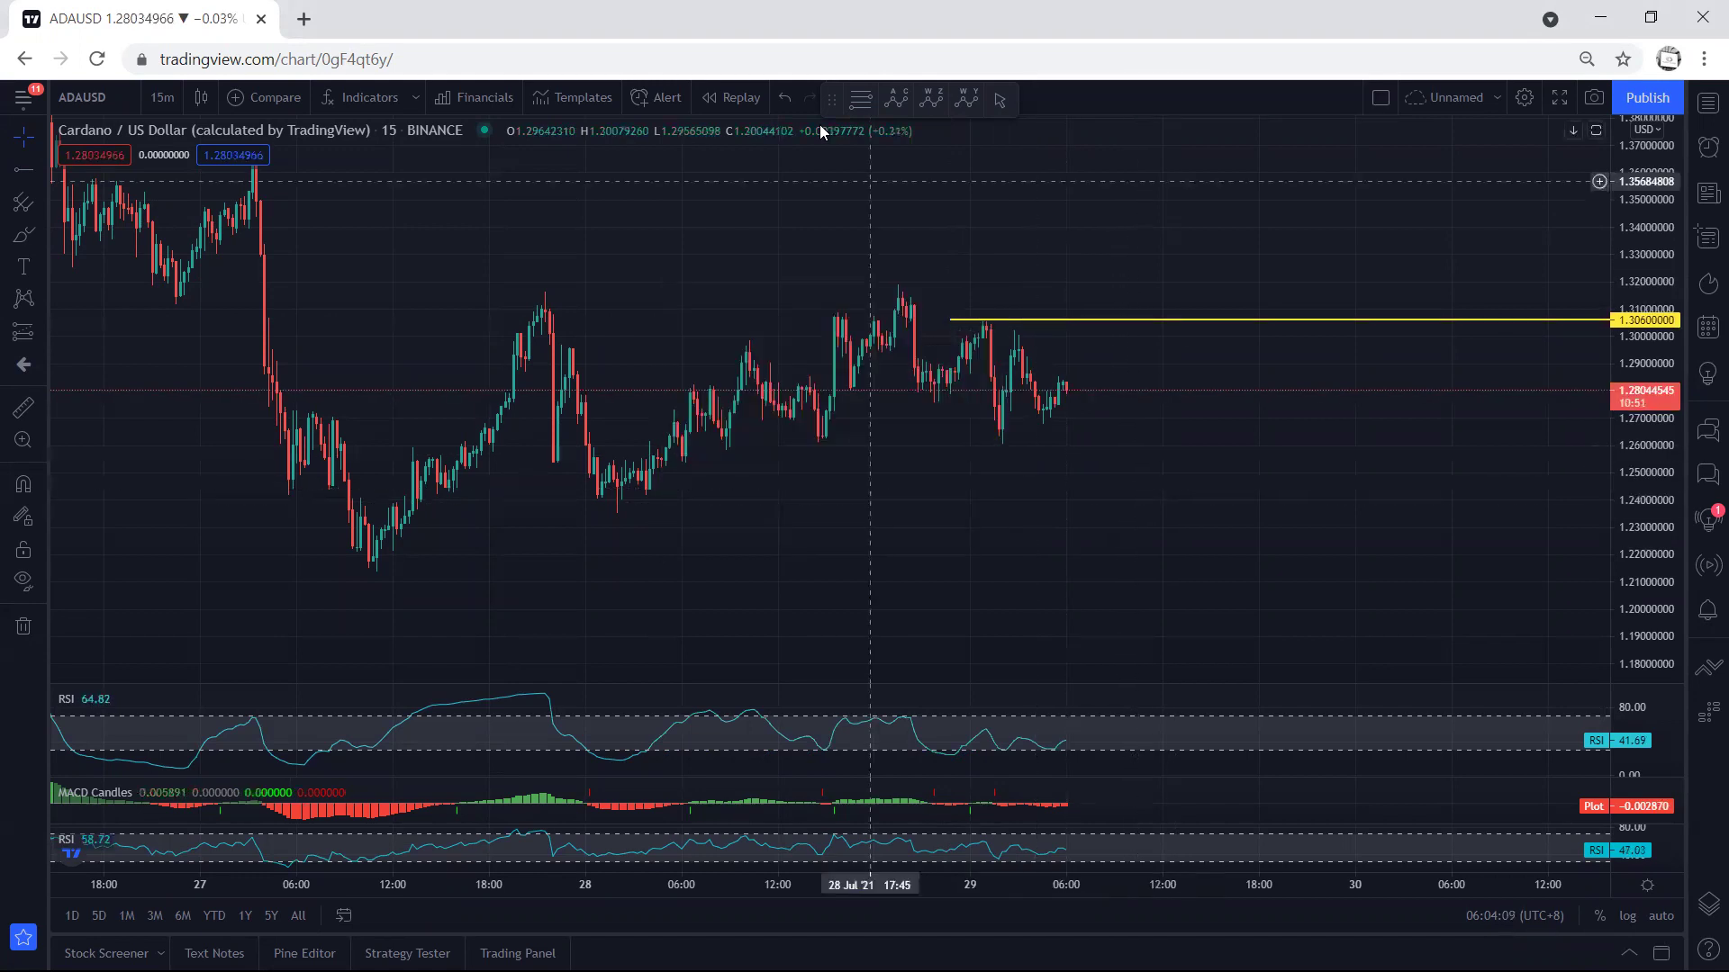
Sketch resistance near 1.32, support rising from about 1.24 to 1.26 and a price path breaking out above 1.37, and undo the strokes
{"action": "left_click_drag", "start_coordinate": [1056, 390], "coordinate": [1153, 137]}
{"action": "key", "text": "ctrl+z"}
{"action": "left_click_drag", "start_coordinate": [553, 292], "coordinate": [892, 282]}
{"action": "left_click_drag", "start_coordinate": [623, 507], "coordinate": [991, 441]}
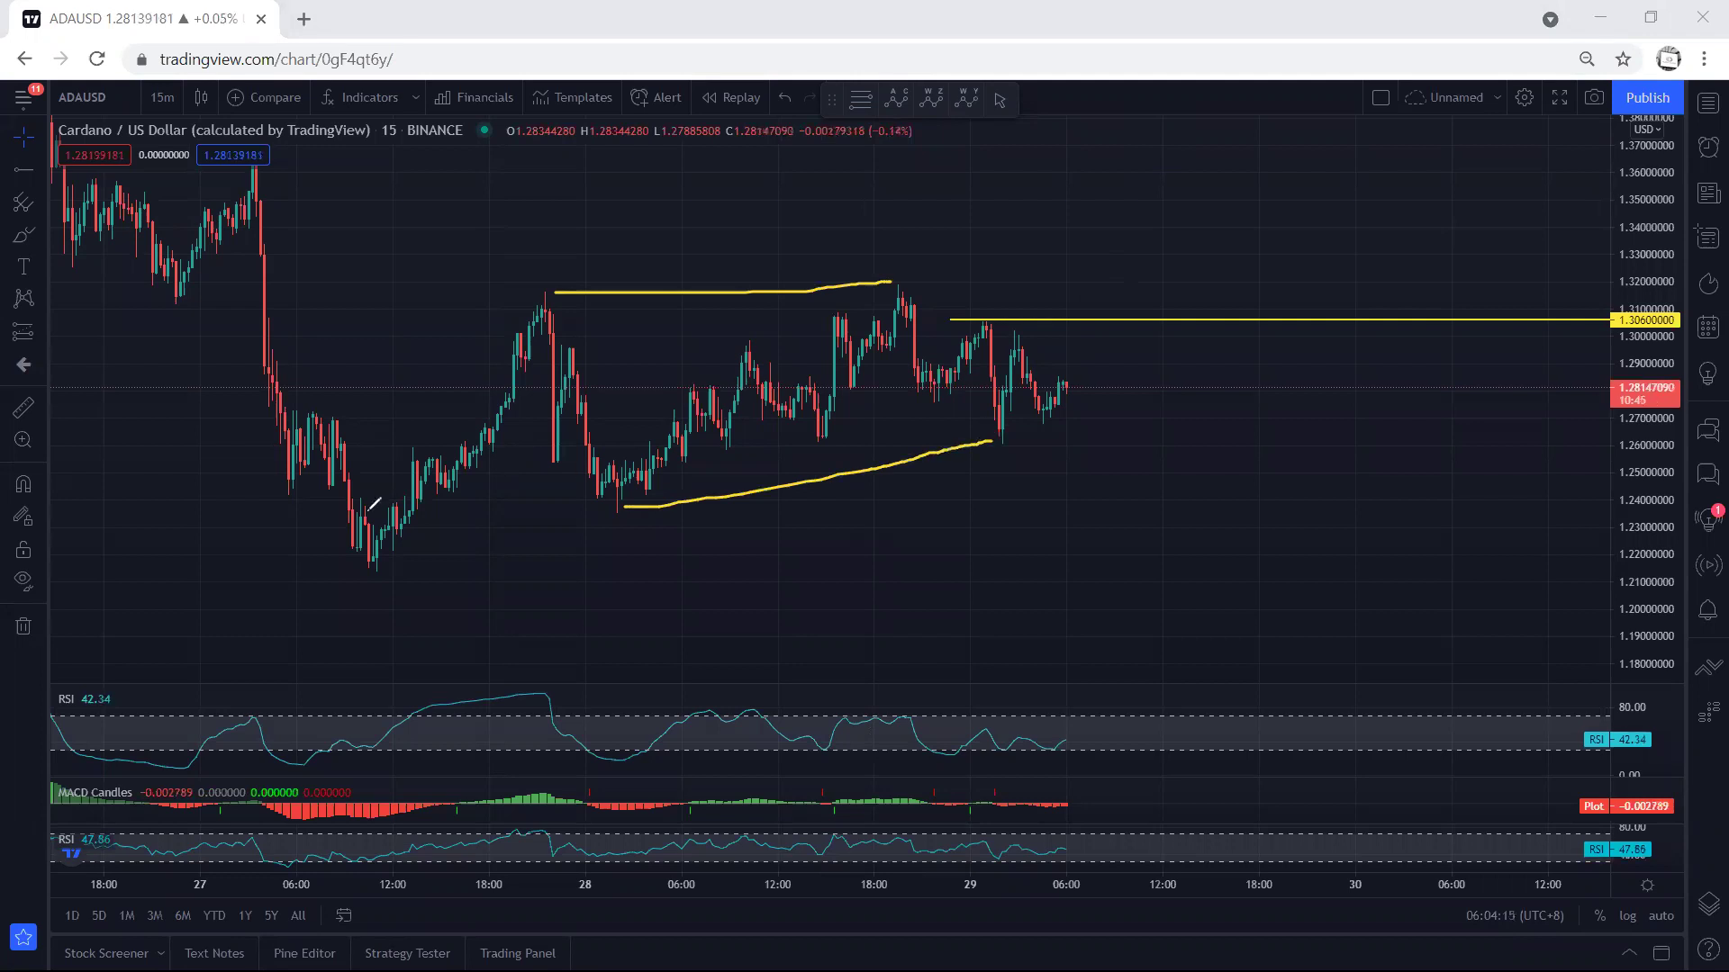
{"action": "mouse_move", "coordinate": [362, 546]}
{"action": "left_mouse_down"}
{"action": "mouse_move", "coordinate": [540, 313]}
{"action": "mouse_move", "coordinate": [792, 350]}
{"action": "mouse_move", "coordinate": [892, 401]}
{"action": "mouse_move", "coordinate": [992, 420]}
{"action": "mouse_move", "coordinate": [1156, 128]}
{"action": "left_mouse_up"}
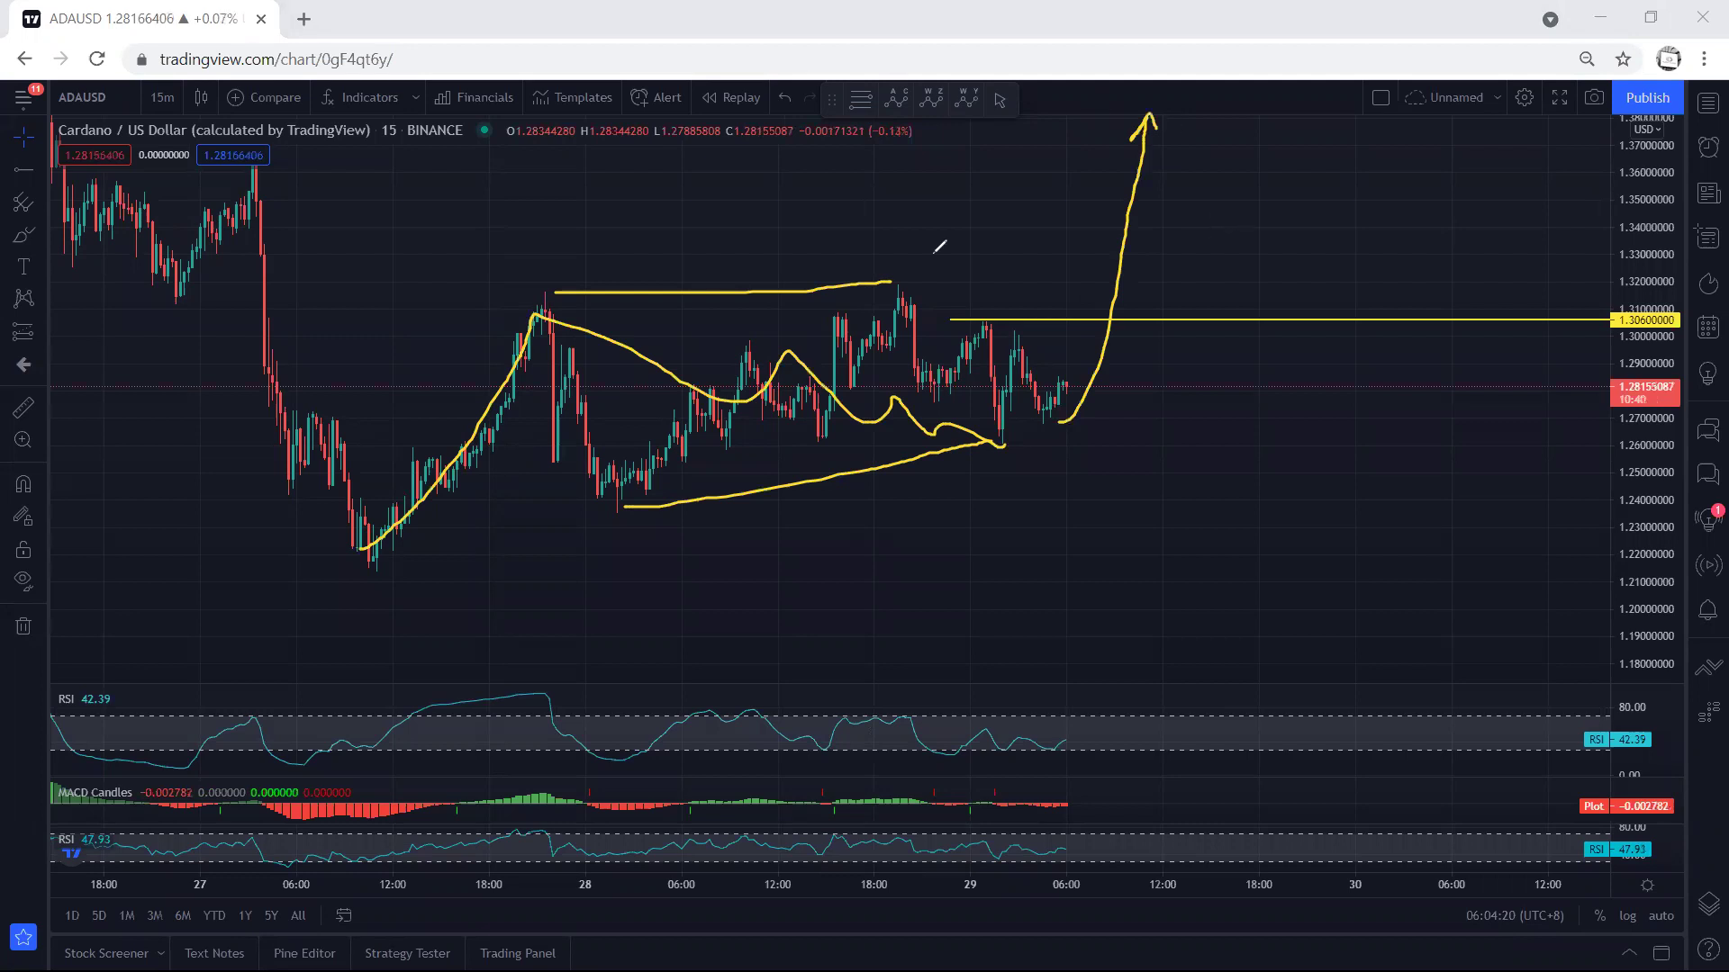
{"action": "key", "text": "ctrl+z"}
{"action": "key", "text": "ctrl+z"}
{"action": "key", "text": "ctrl+z"}
{"action": "key", "text": "ctrl+z"}
{"action": "key", "text": "ctrl+z"}
Circle the candle high at the 1.306 ray, sketch a rally arrow through it to about 1.35, and clear both
{"action": "mouse_move", "coordinate": [984, 316]}
{"action": "left_mouse_down"}
{"action": "mouse_move", "coordinate": [972, 329]}
{"action": "mouse_move", "coordinate": [984, 316]}
{"action": "left_mouse_up"}
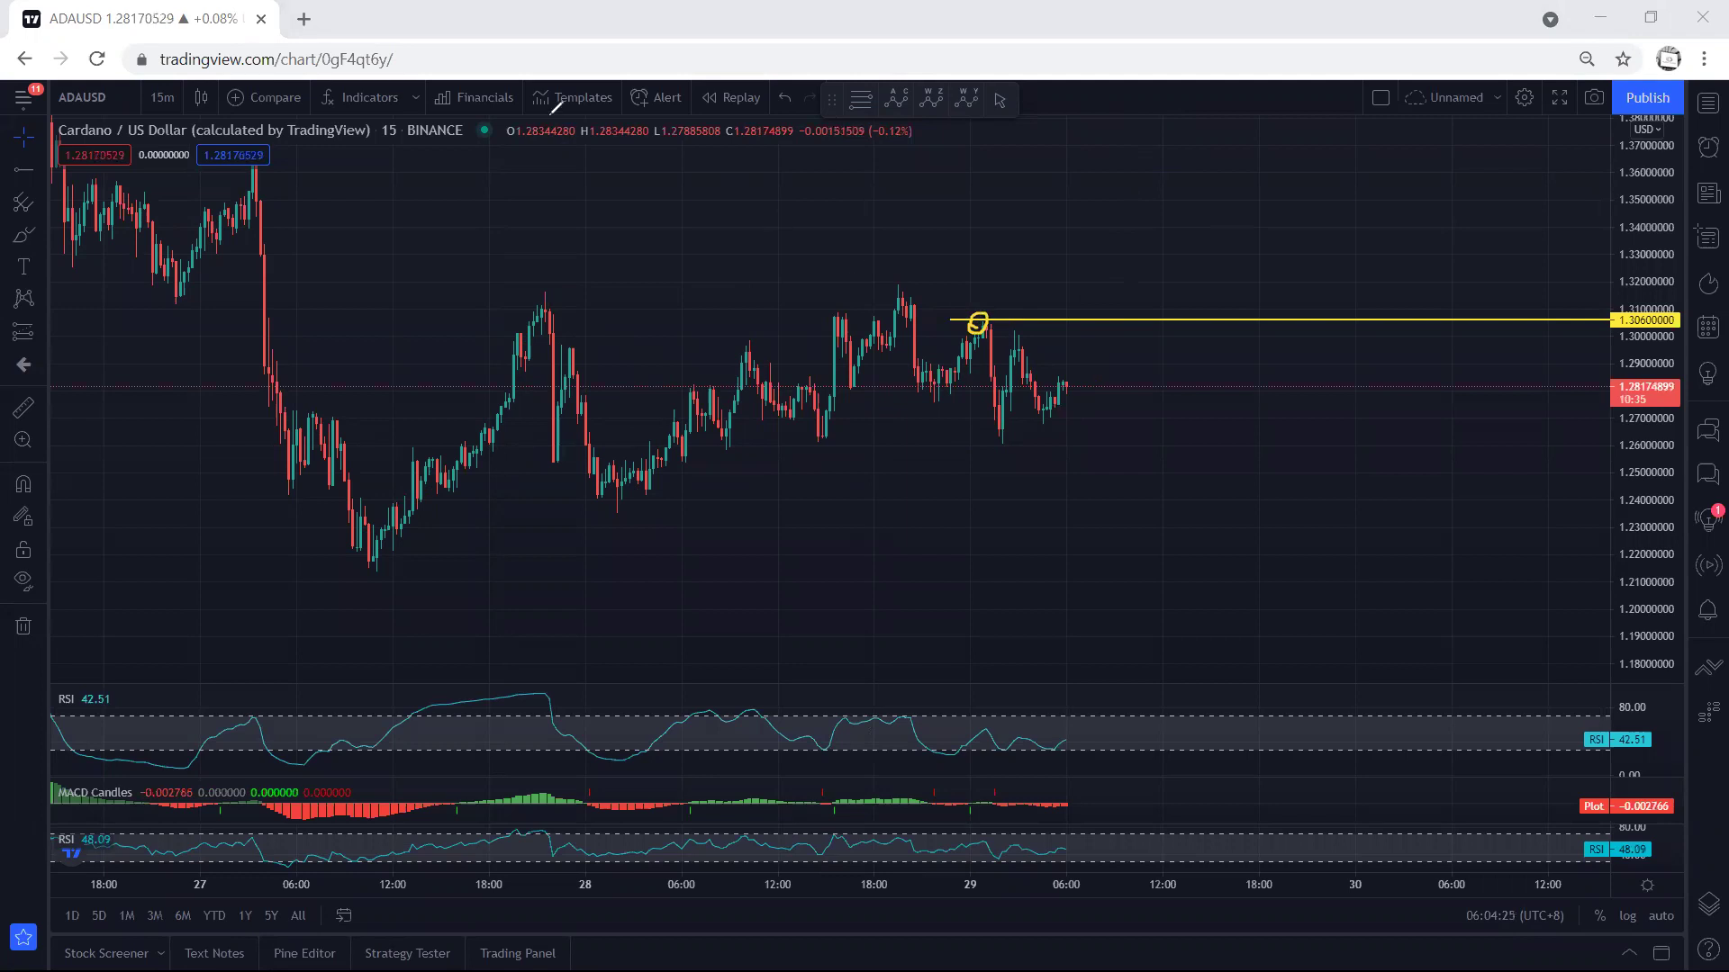
{"action": "mouse_move", "coordinate": [1056, 381]}
{"action": "left_mouse_down"}
{"action": "mouse_move", "coordinate": [1110, 317]}
{"action": "mouse_move", "coordinate": [1137, 210]}
{"action": "left_mouse_up"}
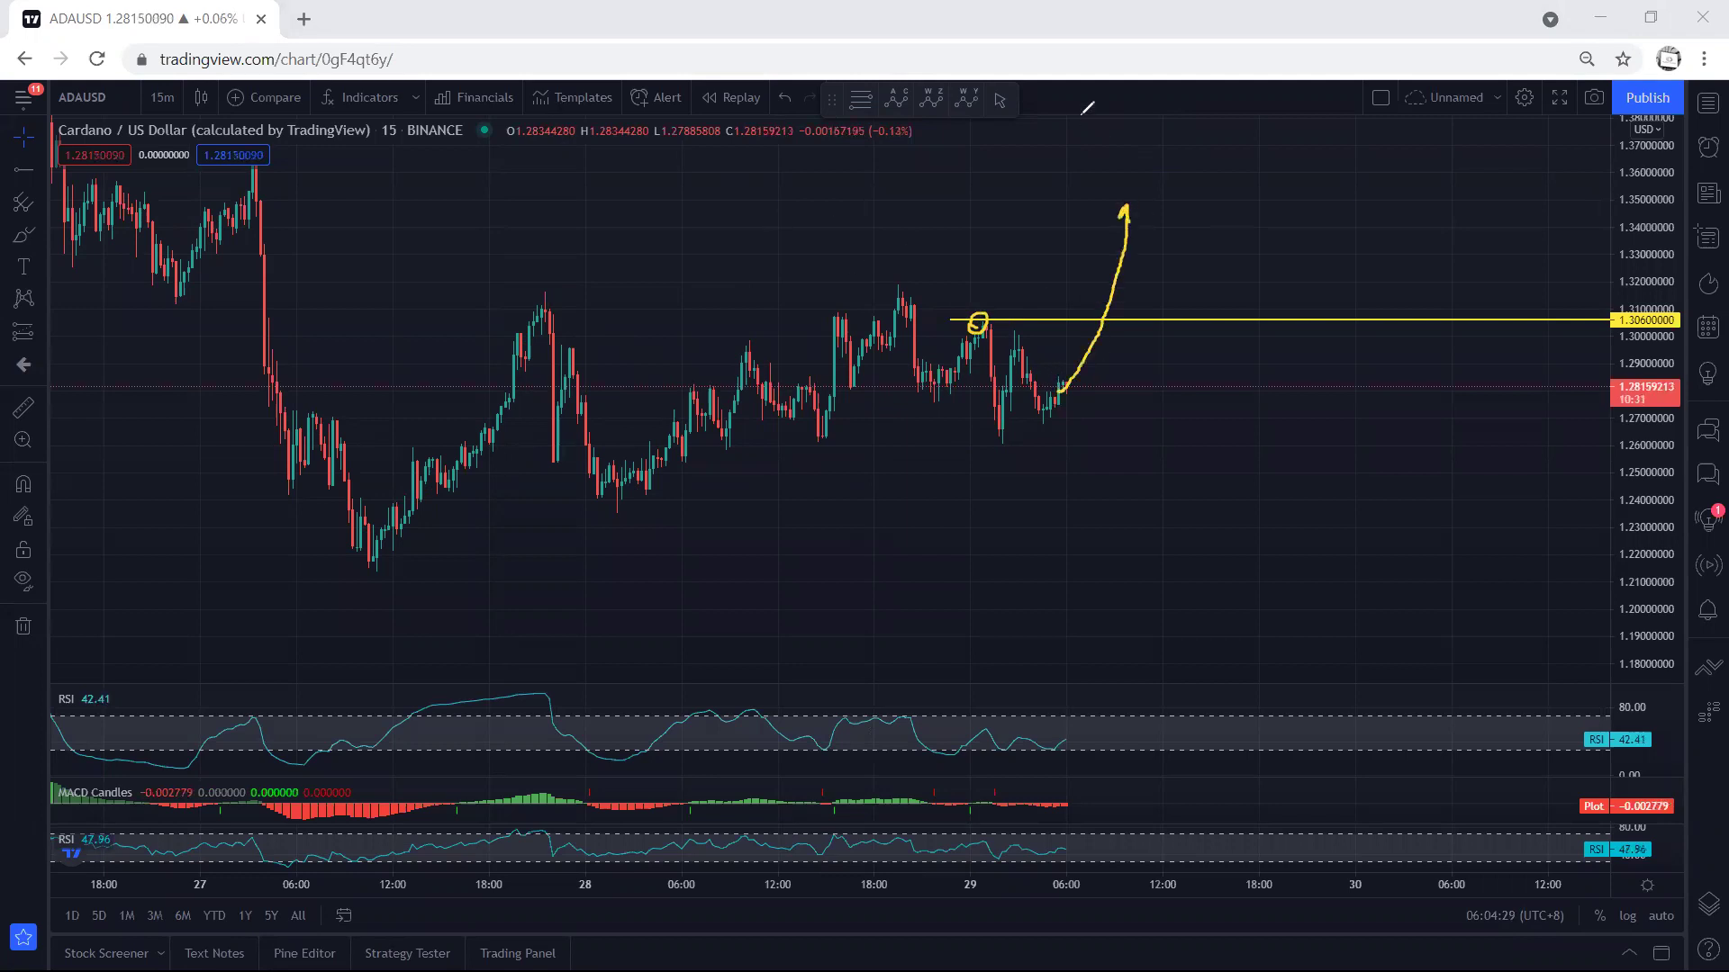
{"action": "key", "text": "e"}
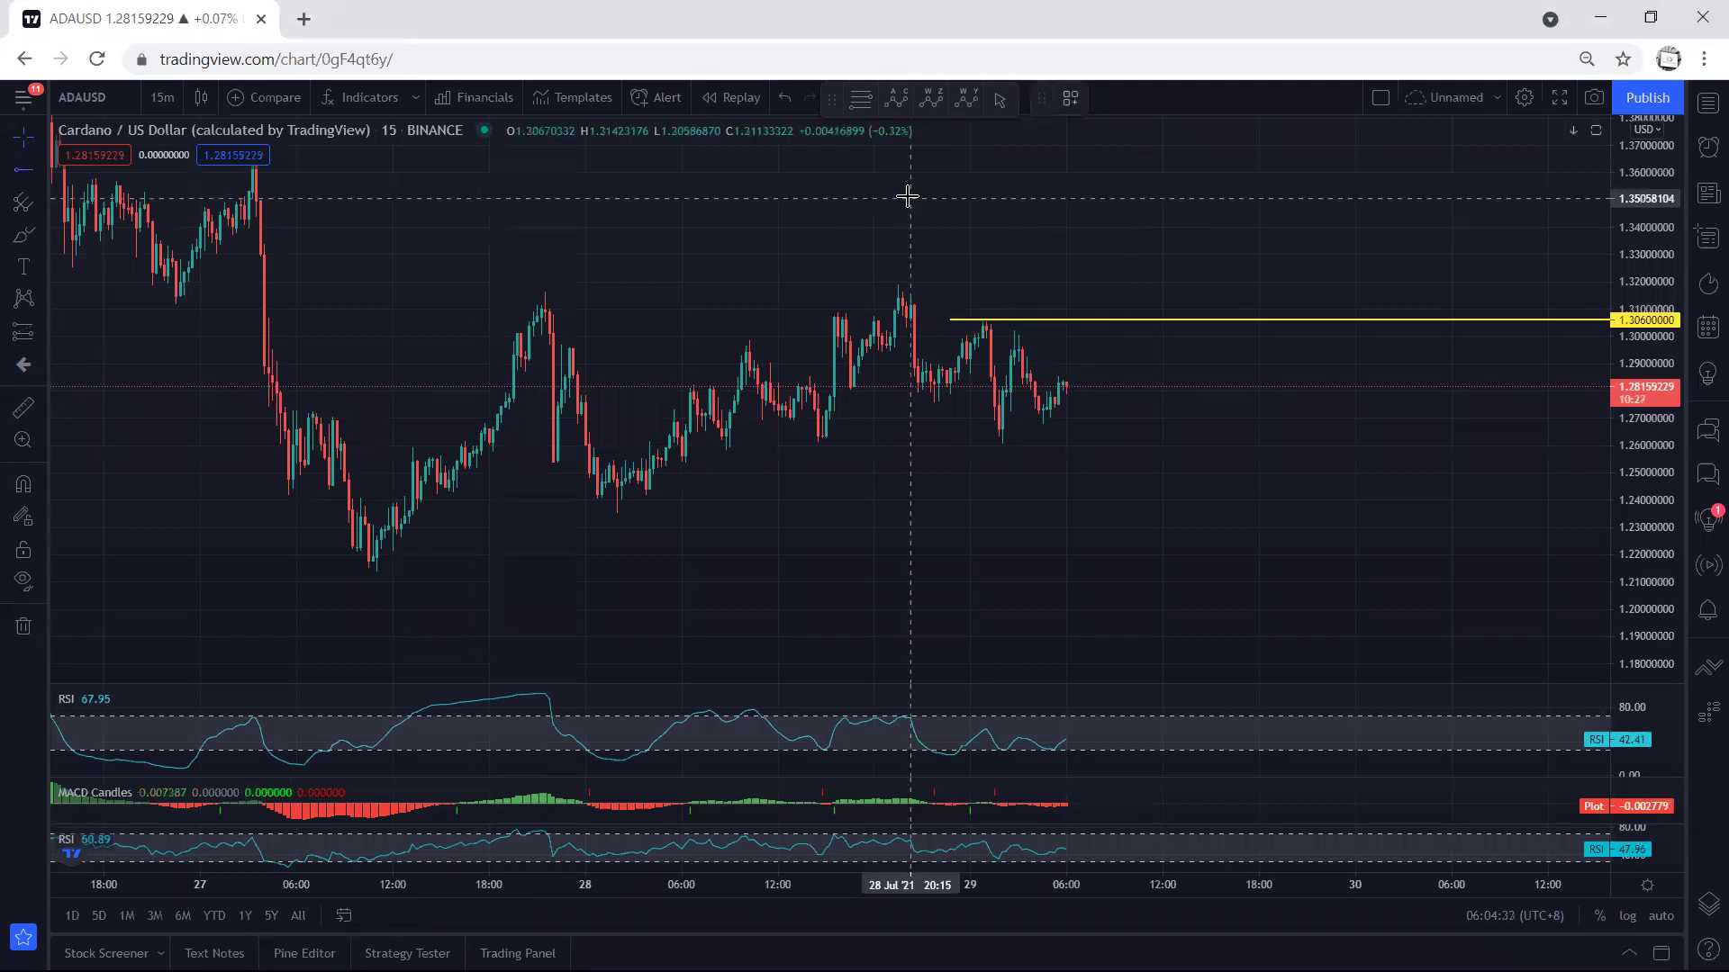
Place a second horizontal ray at the July 28 high near 1.319, mark the recent highs freehand, and remove the strokes and that ray
{"action": "left_click", "coordinate": [873, 284]}
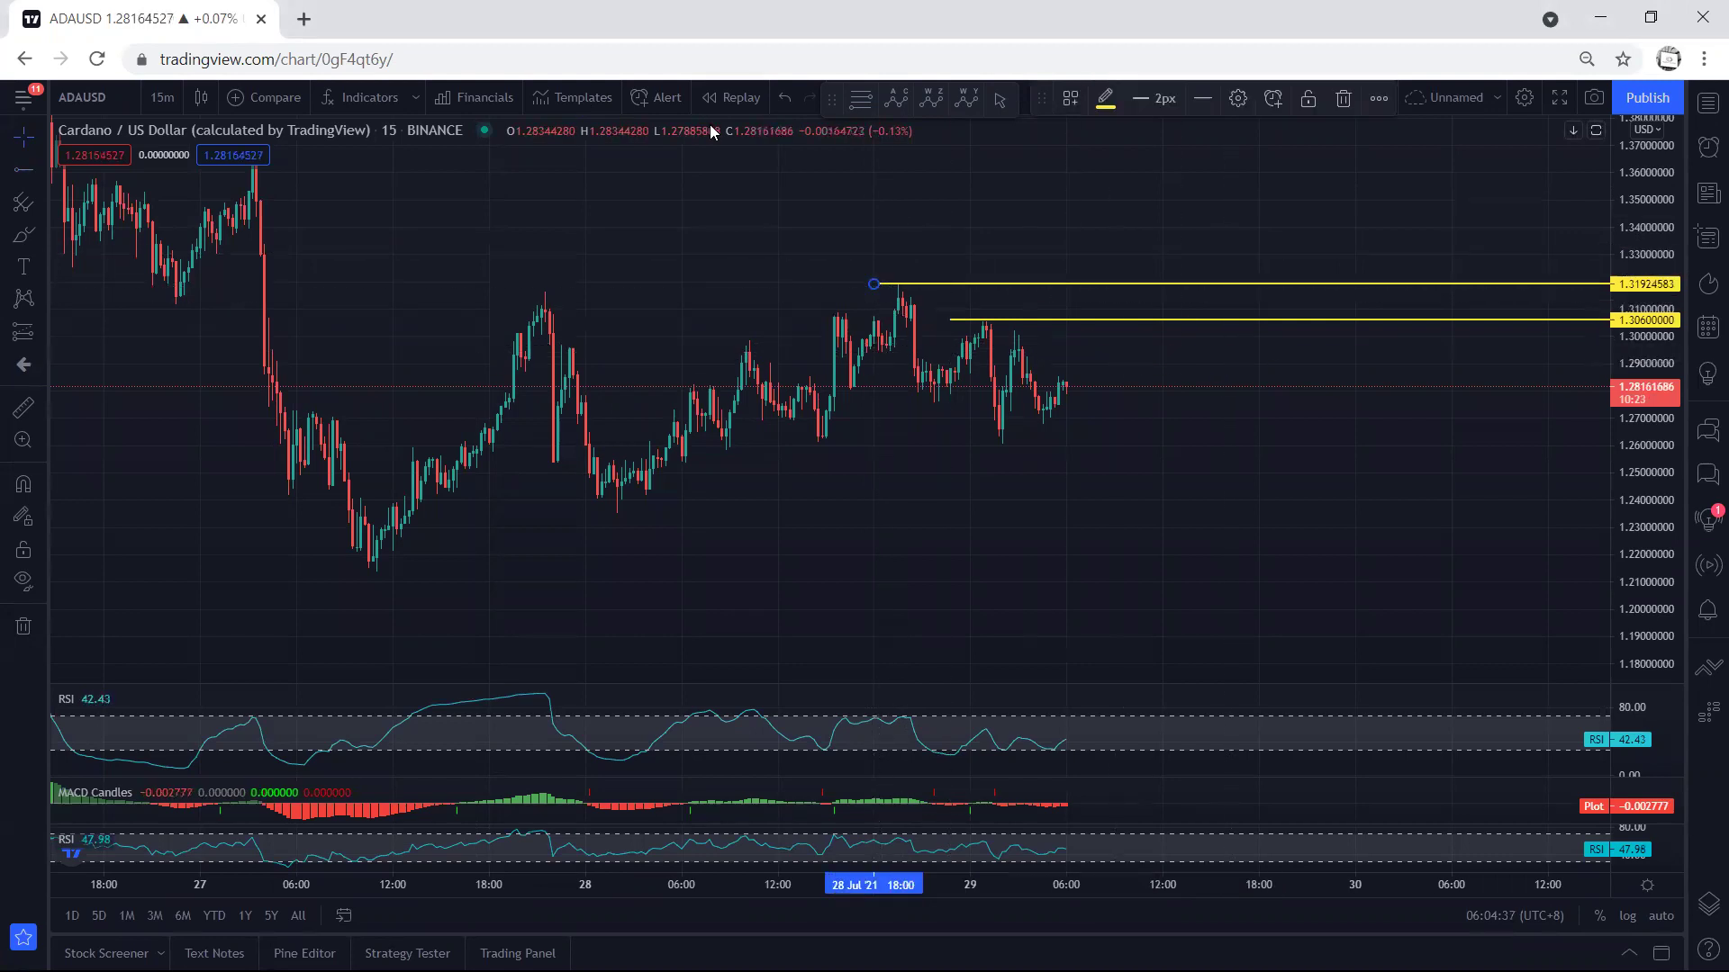
{"action": "mouse_move", "coordinate": [1019, 331]}
{"action": "left_mouse_down"}
{"action": "mouse_move", "coordinate": [1035, 309]}
{"action": "mouse_move", "coordinate": [1001, 310]}
{"action": "left_mouse_up"}
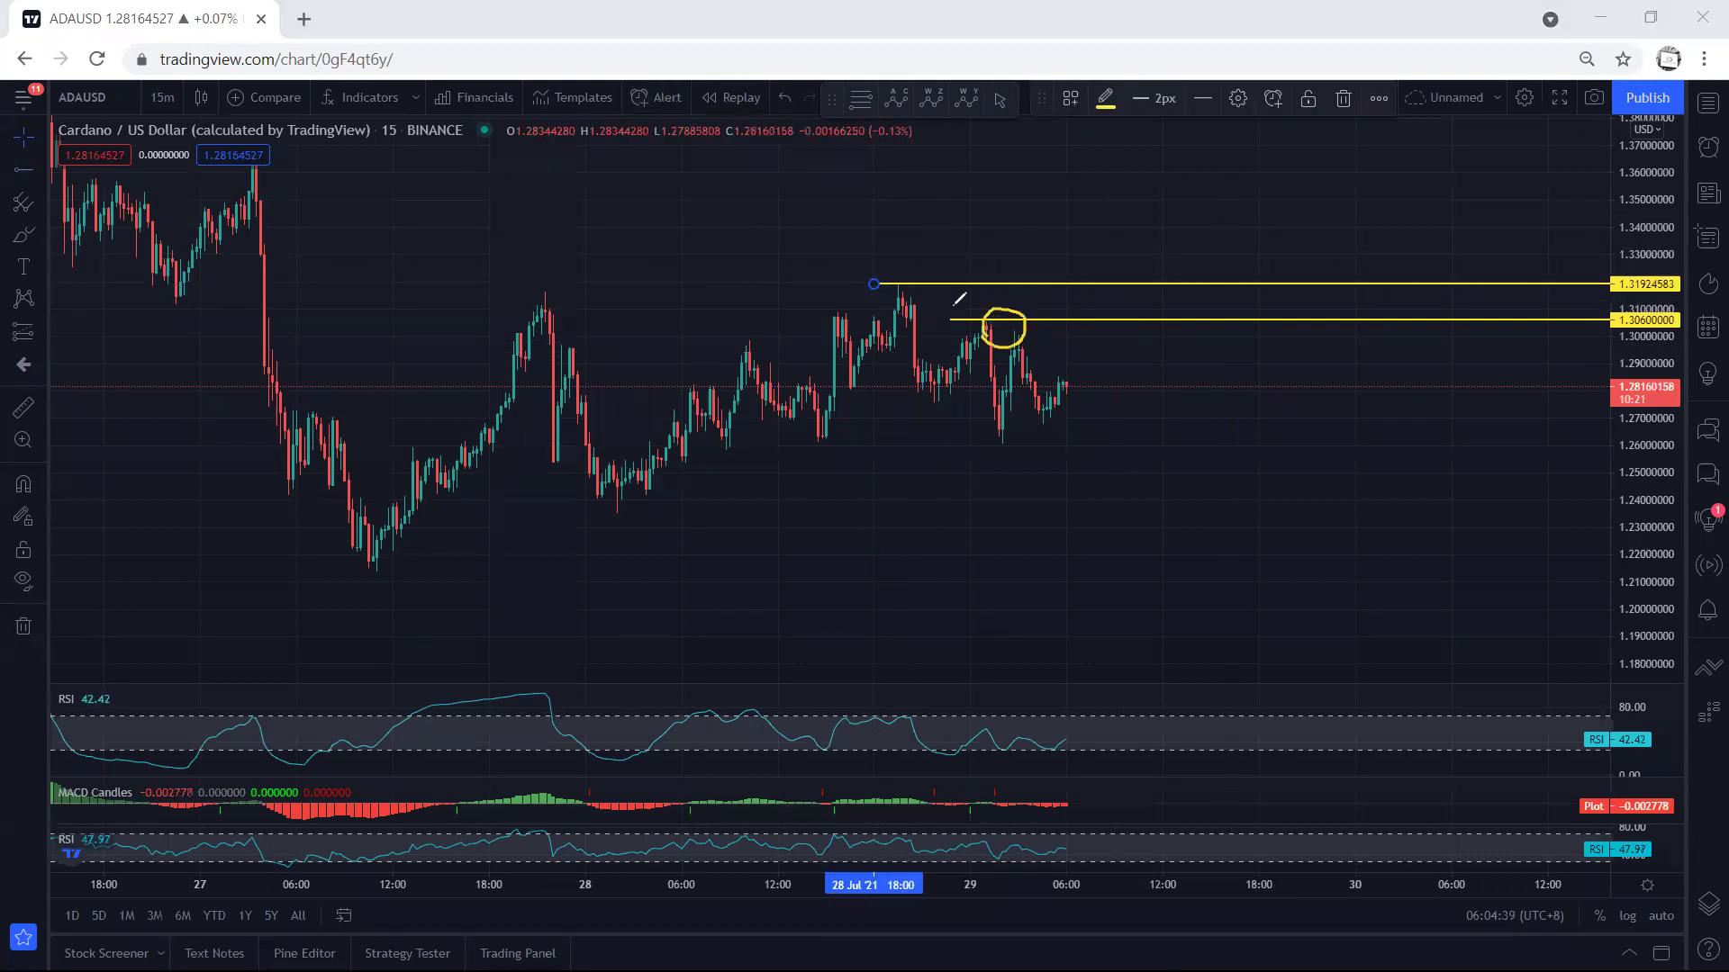
{"action": "left_click_drag", "start_coordinate": [858, 217], "coordinate": [892, 276]}
{"action": "left_click_drag", "start_coordinate": [1035, 319], "coordinate": [1064, 321]}
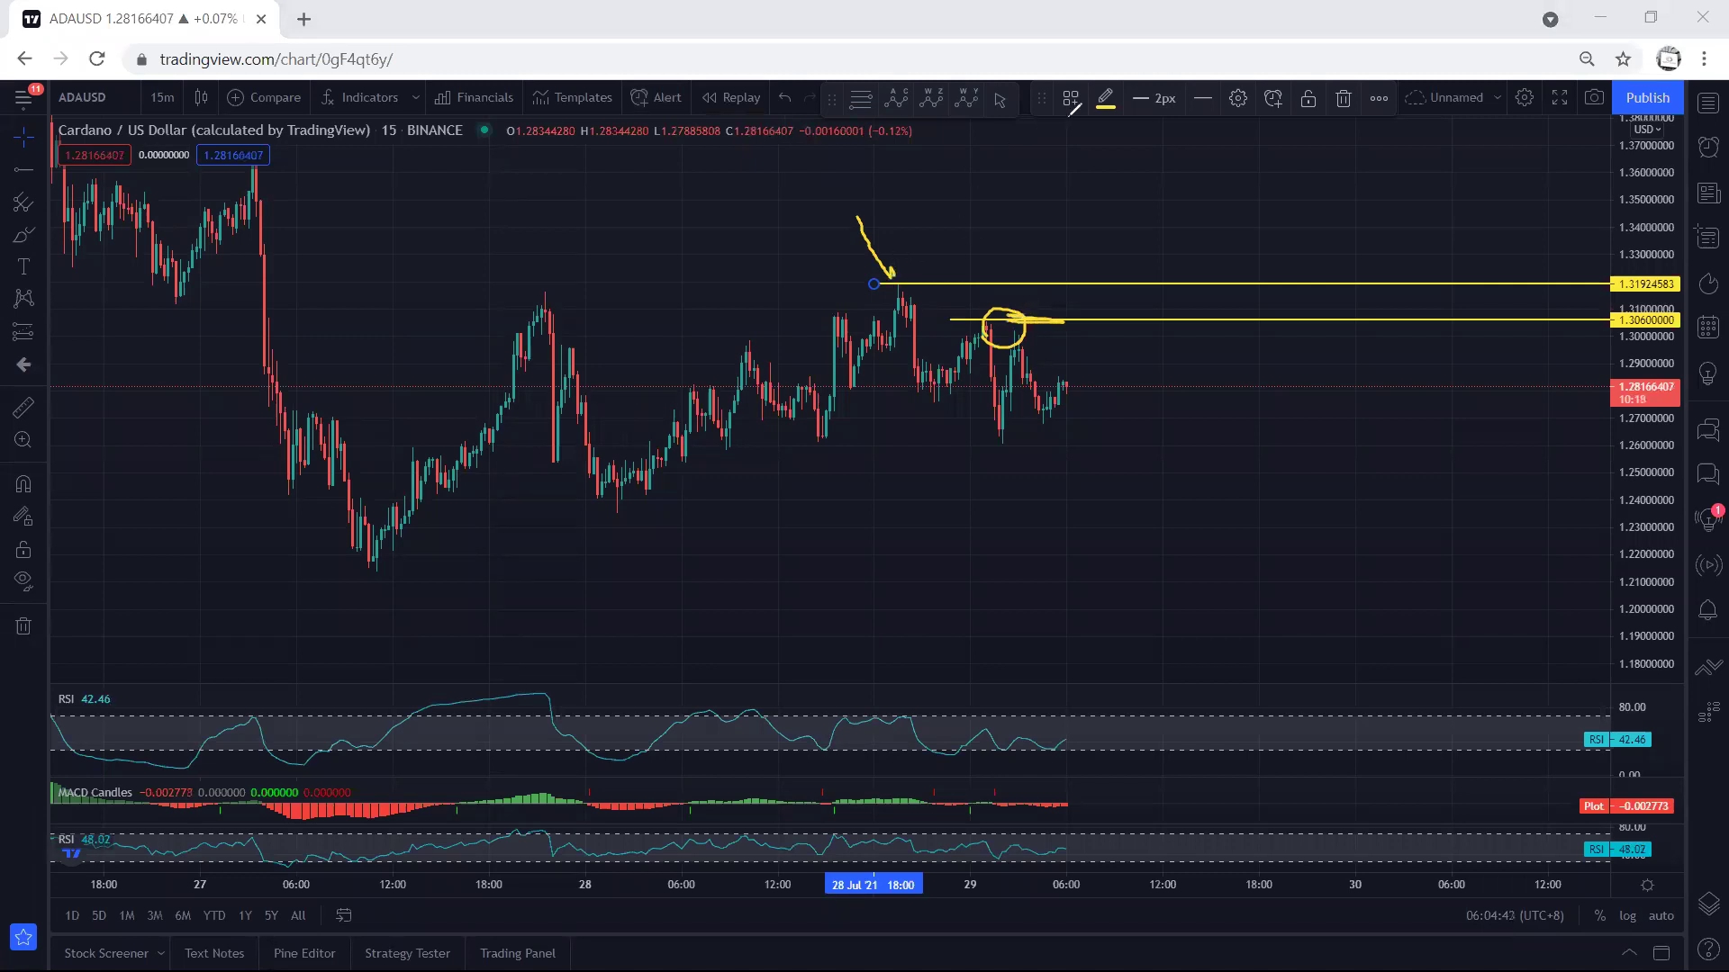
{"action": "key", "text": "Escape"}
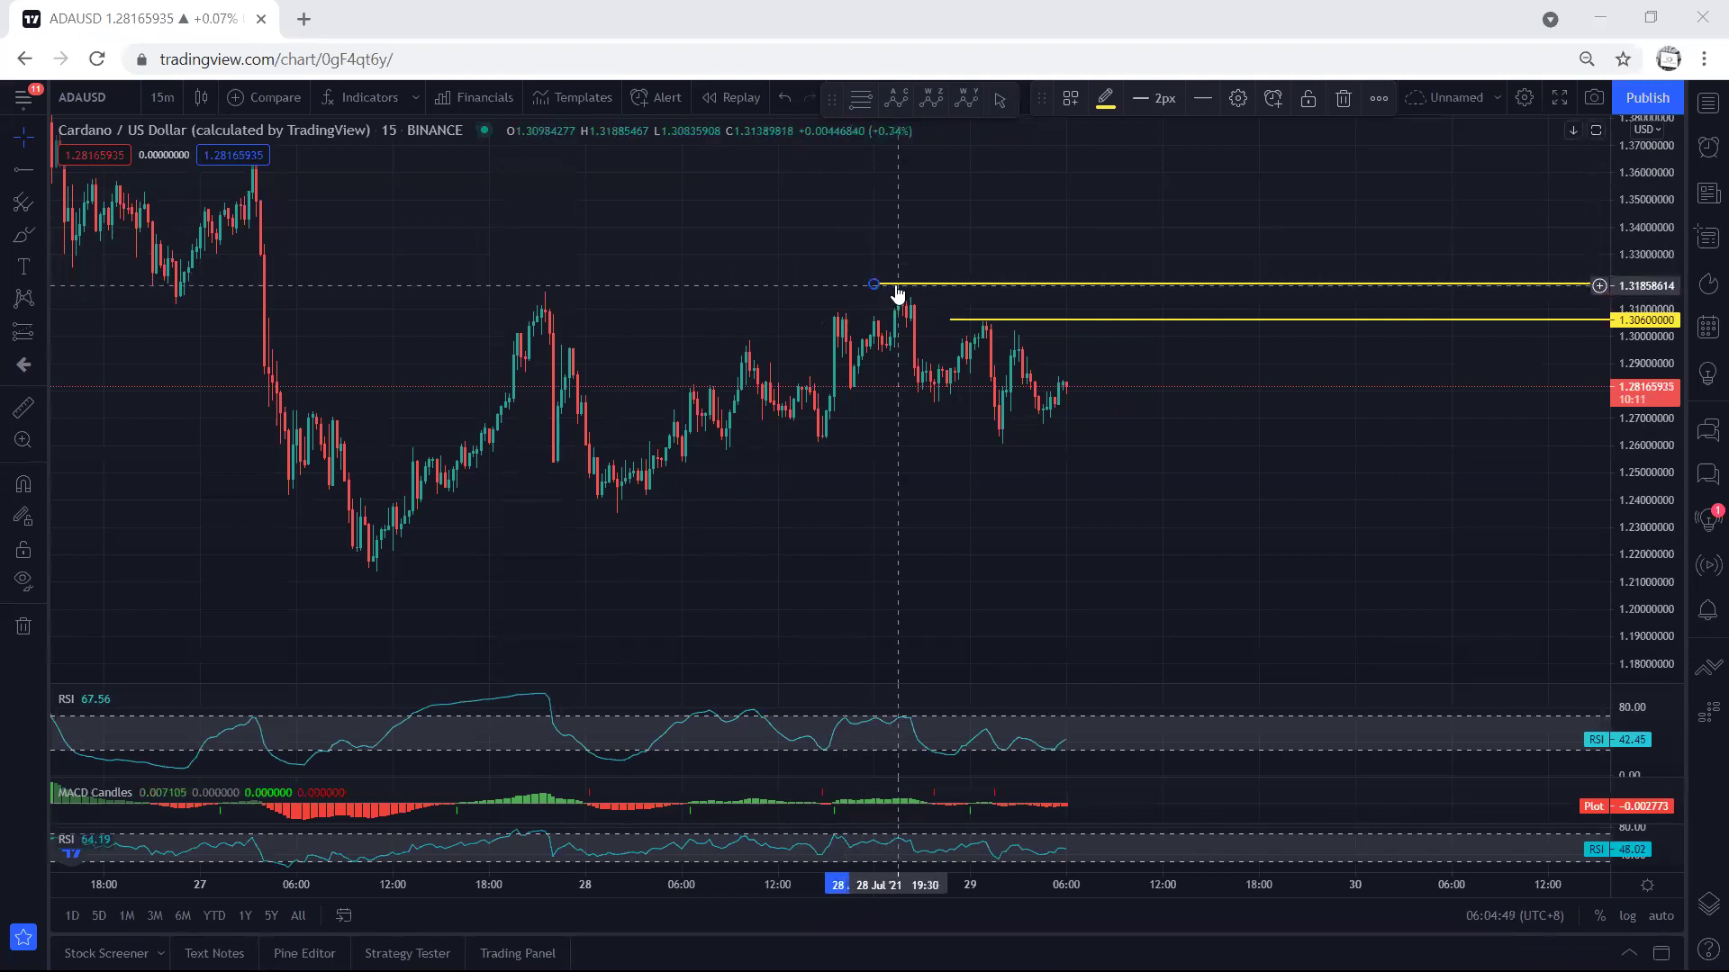
{"action": "key", "text": "Delete"}
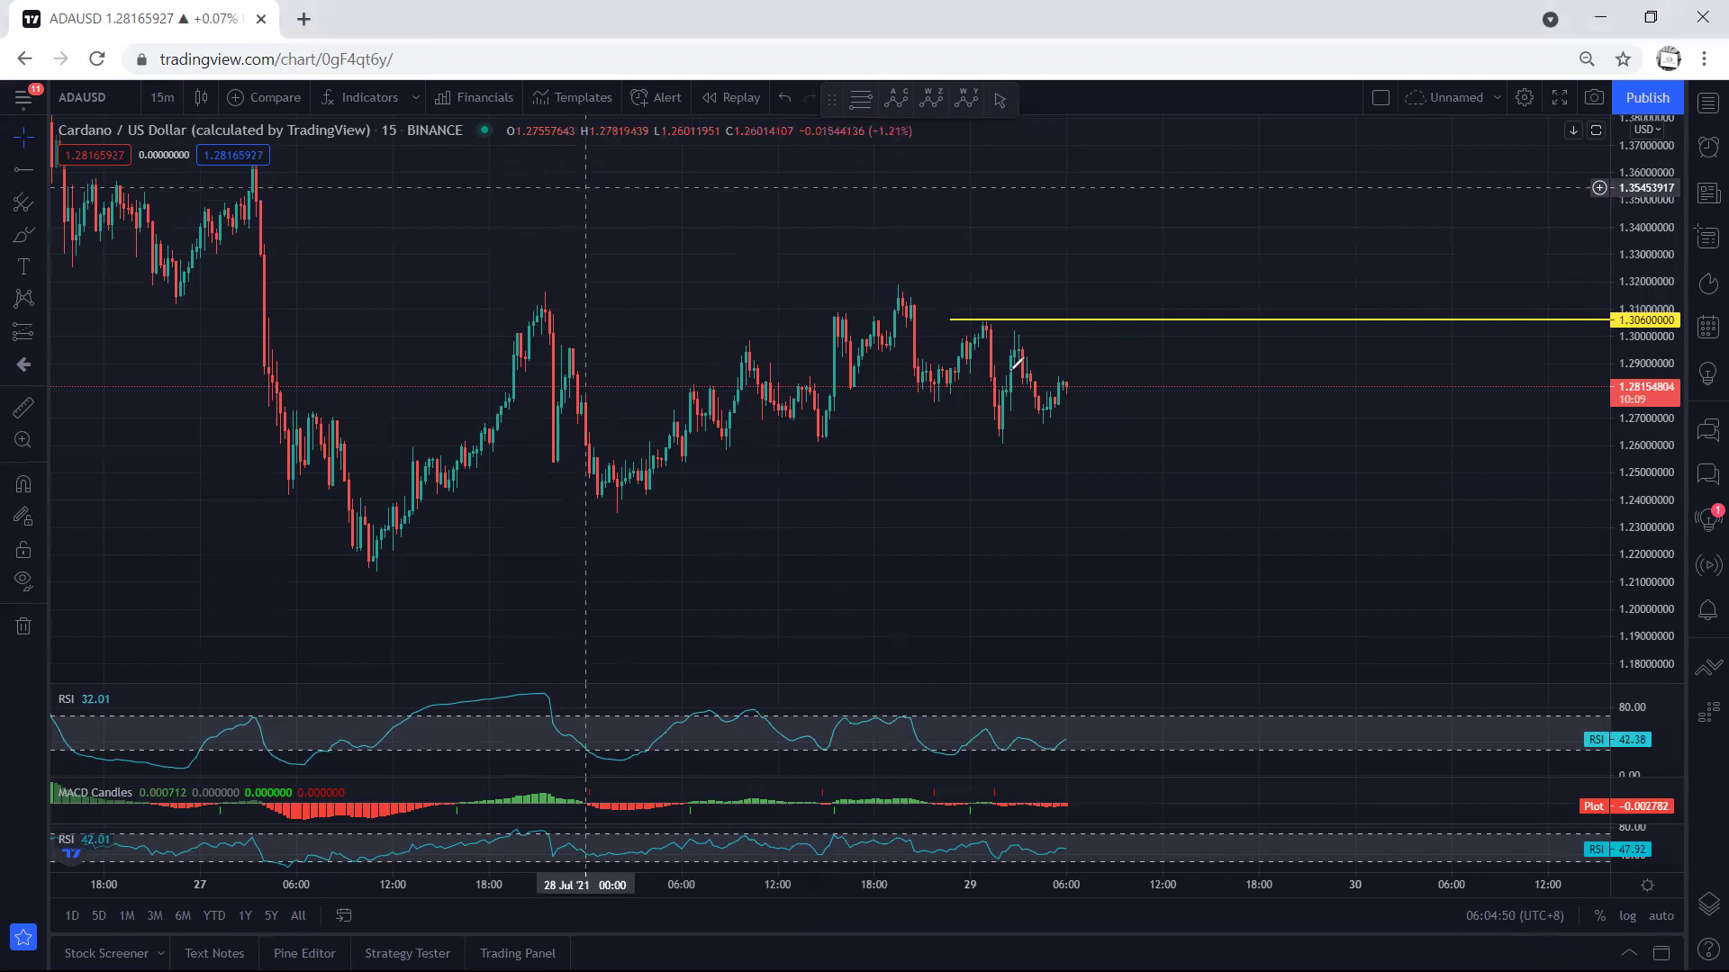
Mark the recent highs and lows, sketch a drop from the latest candle to about 1.255, and clear the strokes
{"action": "left_click_drag", "start_coordinate": [988, 321], "coordinate": [1015, 331]}
{"action": "left_click_drag", "start_coordinate": [945, 407], "coordinate": [978, 428]}
{"action": "left_click_drag", "start_coordinate": [1062, 383], "coordinate": [1115, 459]}
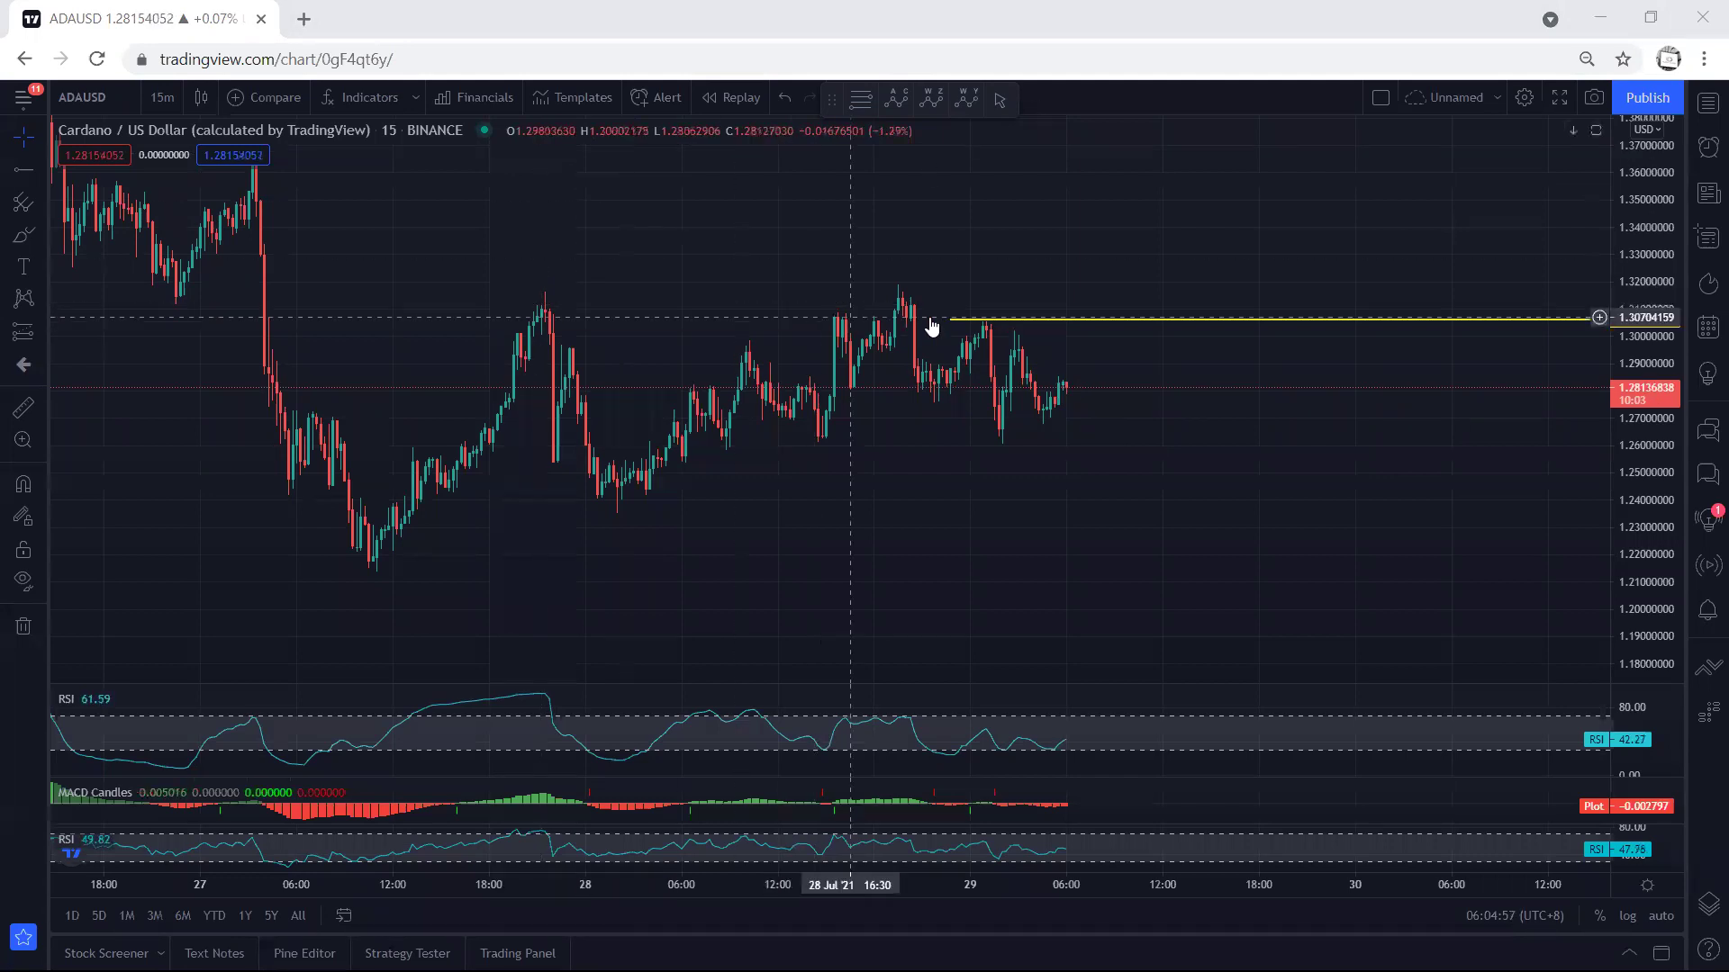
Sketch a drop from the latest candles to about 1.26, move the 1.306 ray down to about 1.287, and undo both
{"action": "mouse_move", "coordinate": [1049, 405]}
{"action": "left_mouse_down"}
{"action": "mouse_move", "coordinate": [1067, 376]}
{"action": "mouse_move", "coordinate": [1108, 450]}
{"action": "left_mouse_up"}
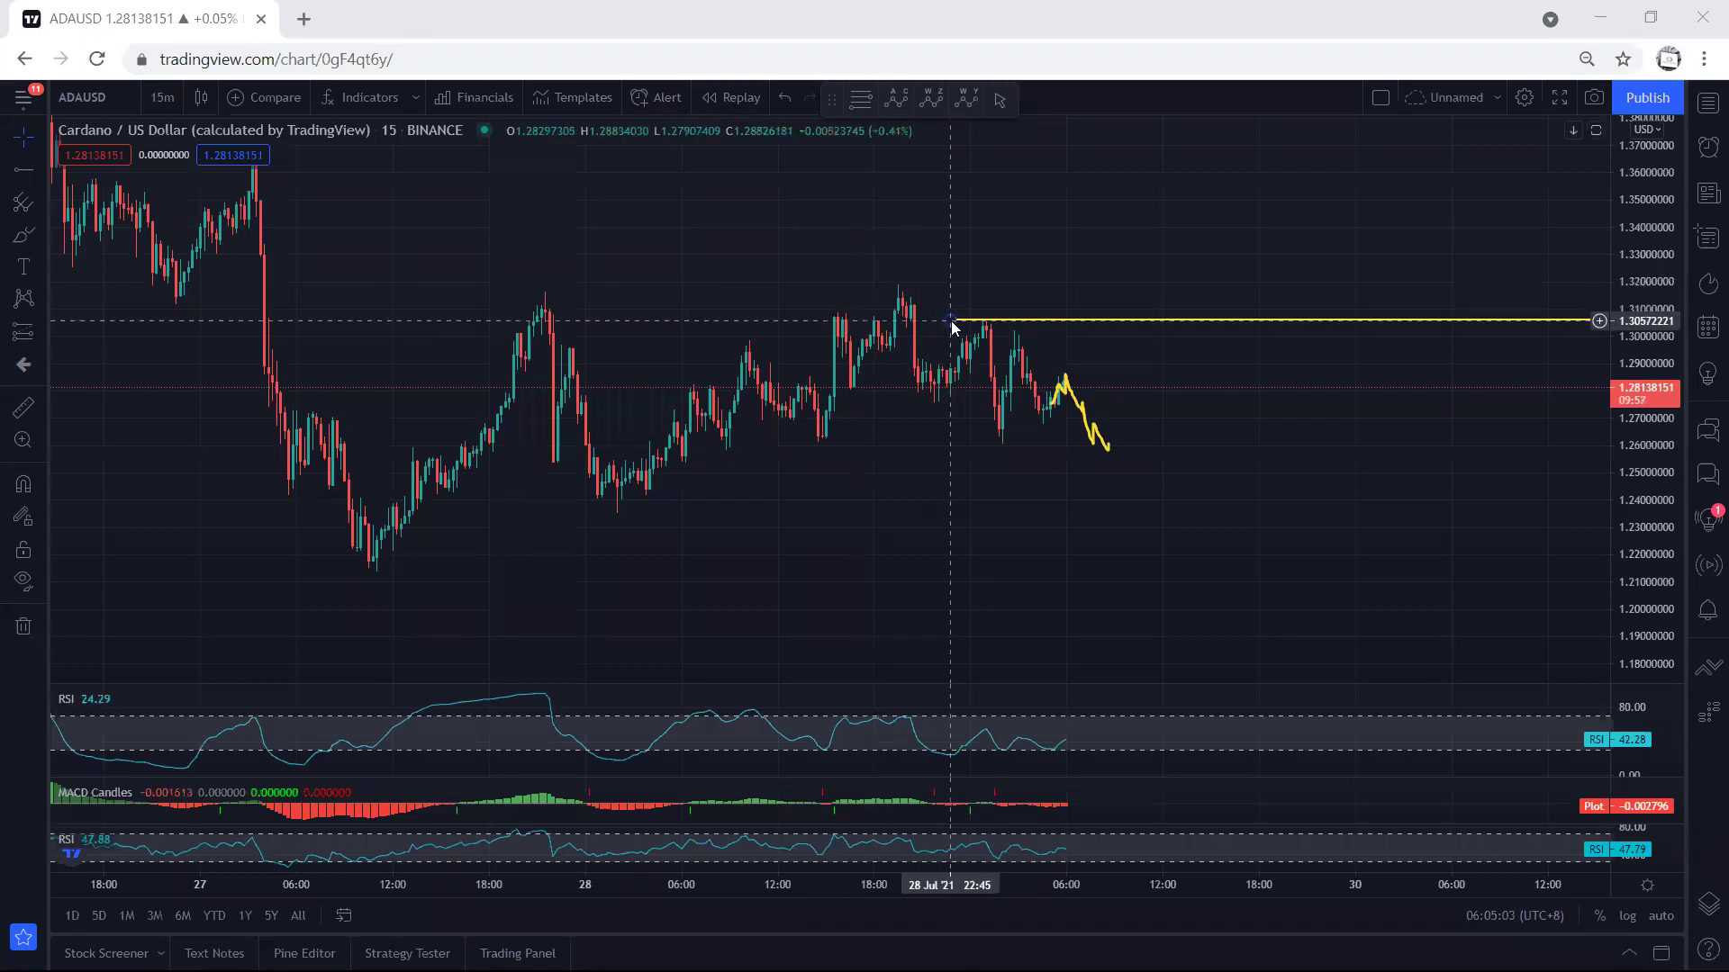
{"action": "left_click_drag", "start_coordinate": [952, 320], "coordinate": [1051, 380]}
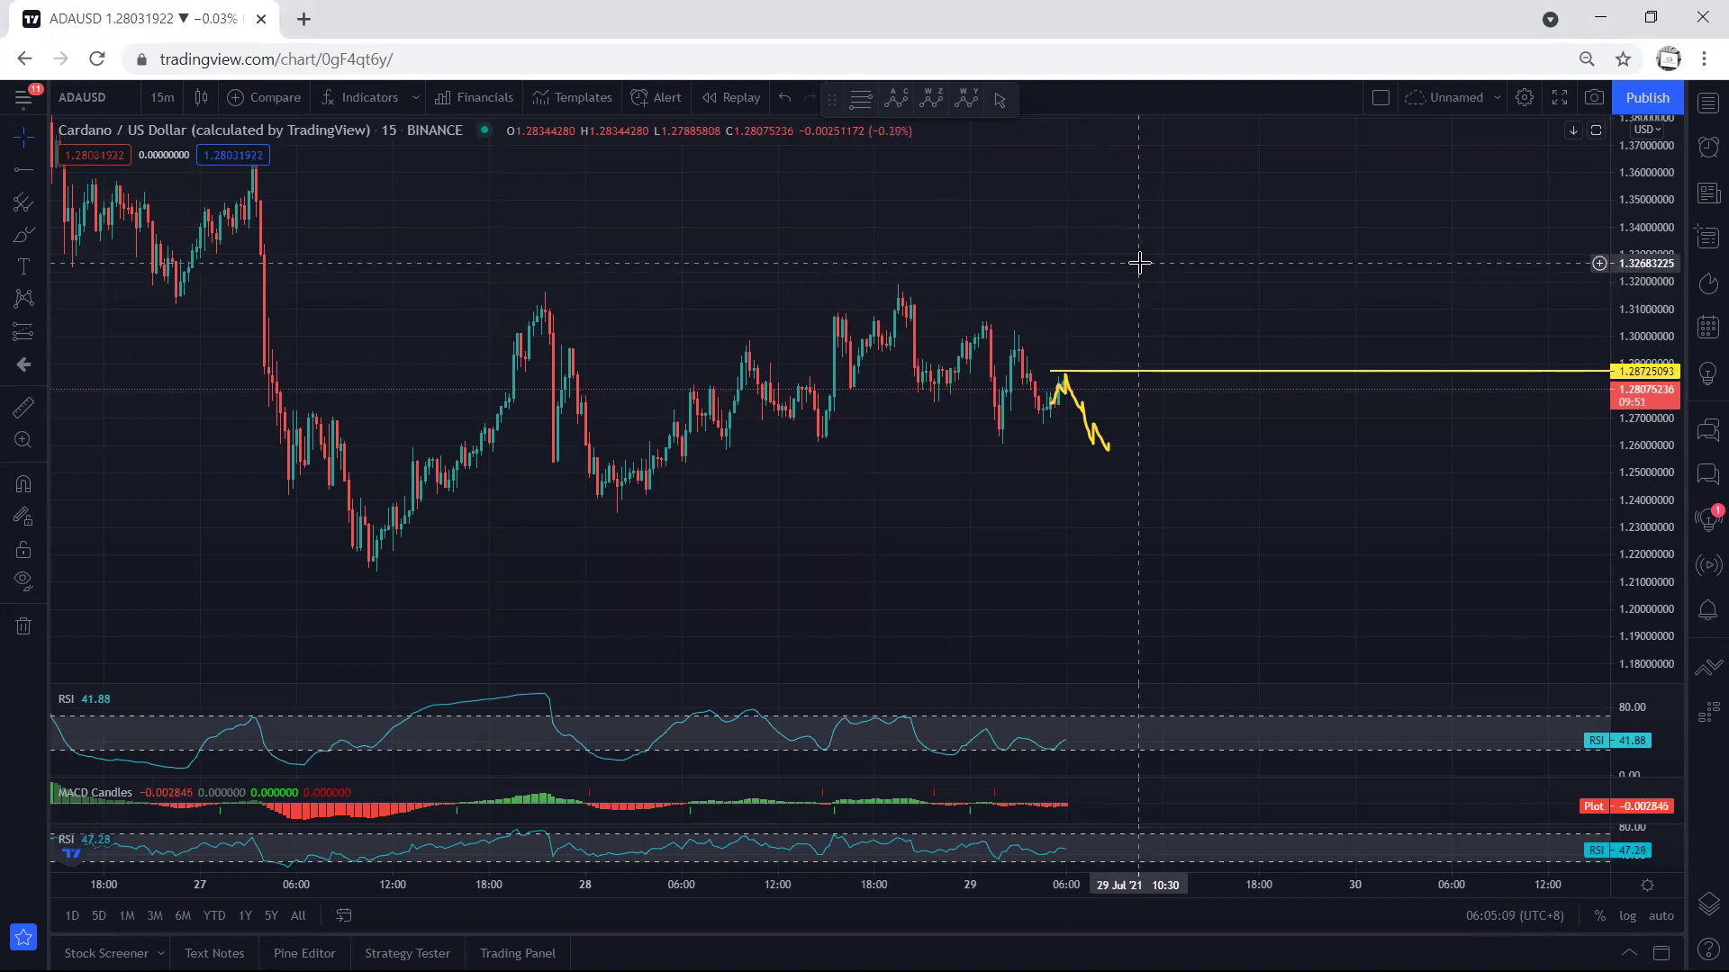
{"action": "key", "text": "ctrl+z"}
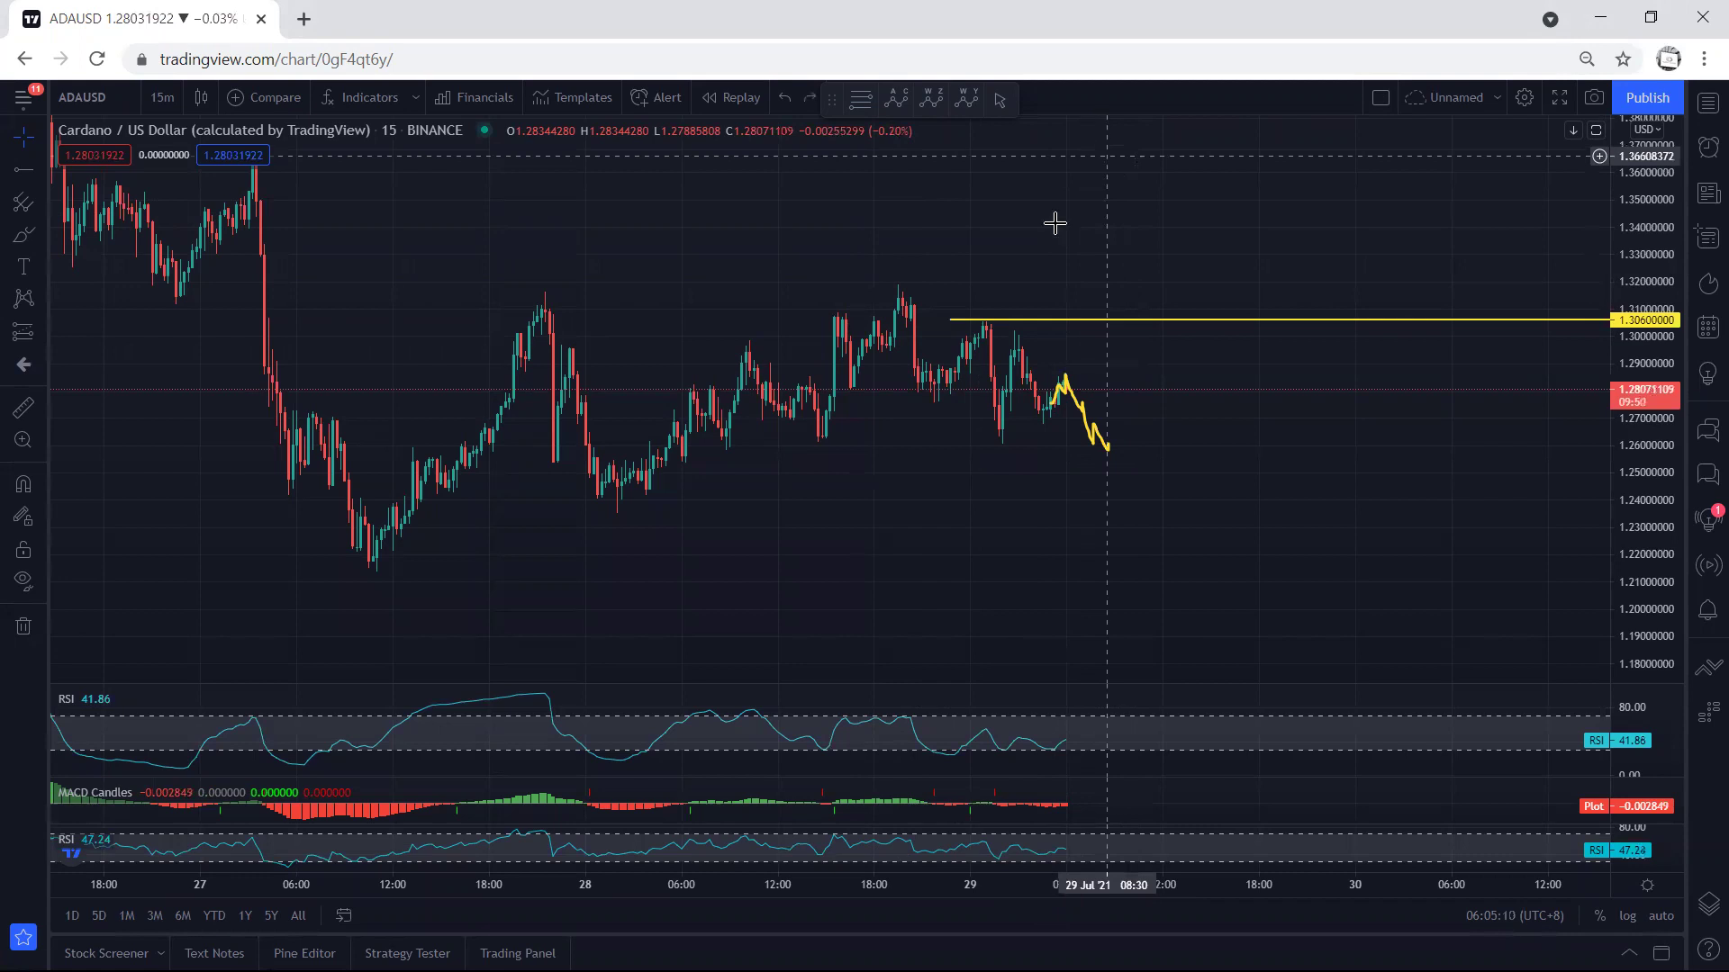
{"action": "key", "text": "ctrl+z"}
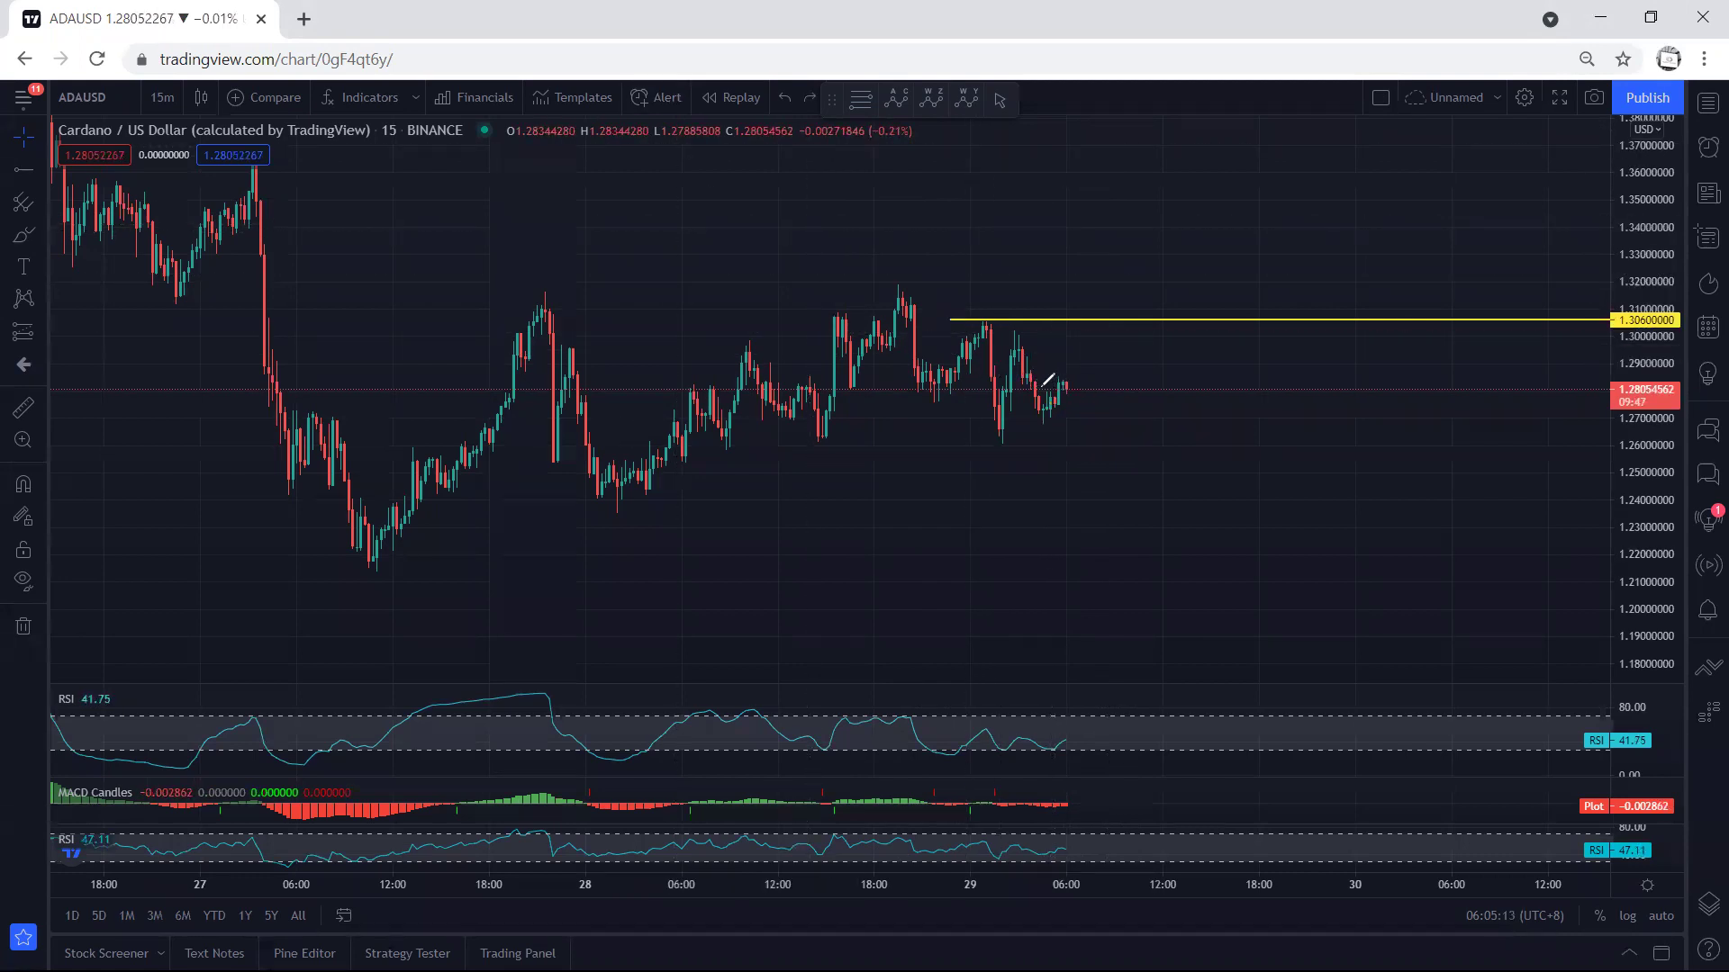
Sketch a stepped rally through the 1.306 ray to about 1.35, with resistance near 1.32 and support rising from about 1.24 to 1.26
{"action": "left_click_drag", "start_coordinate": [1058, 403], "coordinate": [1136, 203]}
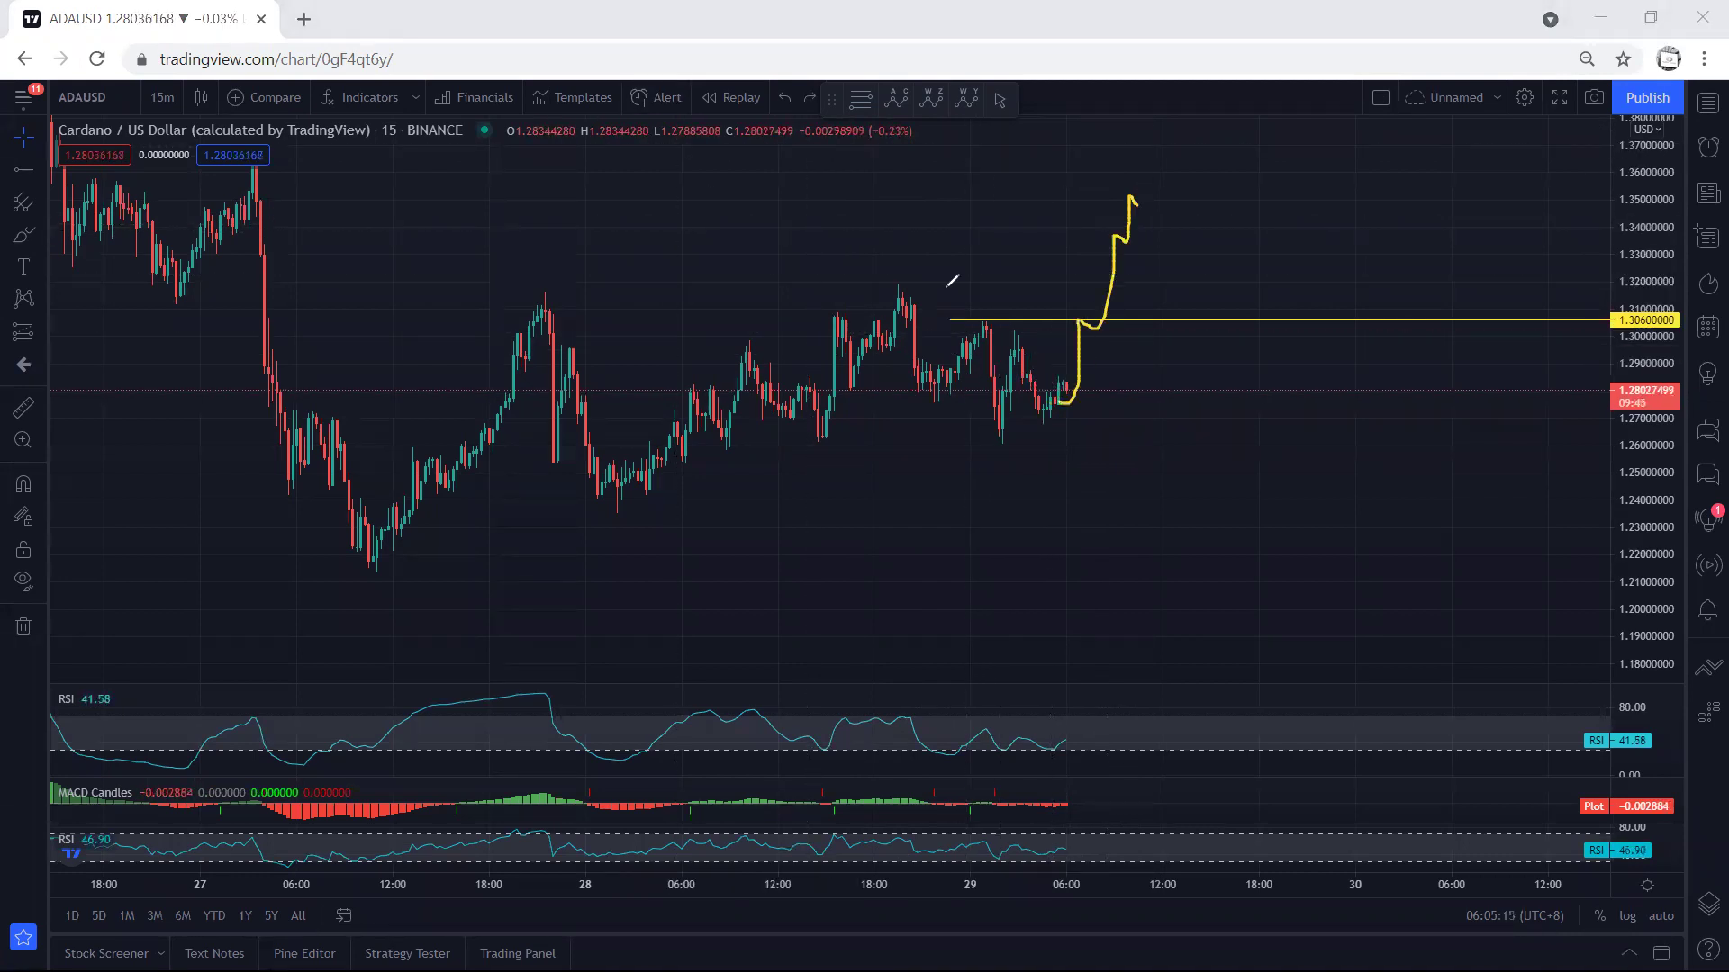
{"action": "left_click_drag", "start_coordinate": [547, 290], "coordinate": [917, 284]}
{"action": "left_click_drag", "start_coordinate": [636, 492], "coordinate": [1015, 439]}
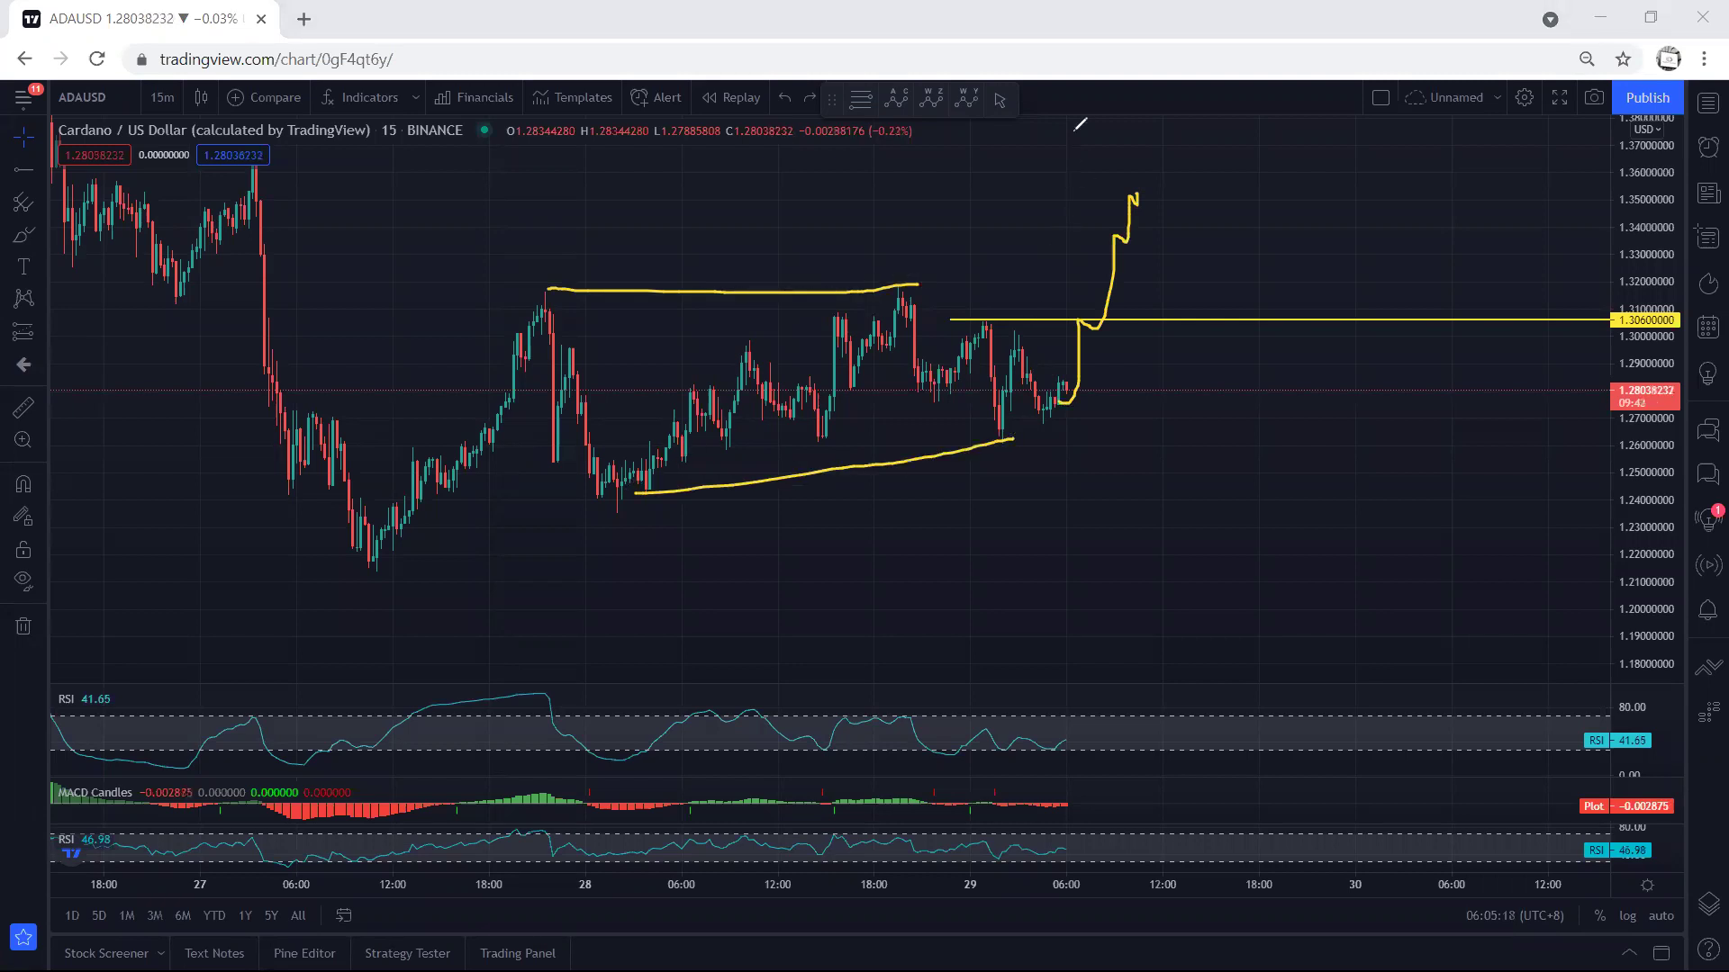
Switch the chart to the 1-hour timeframe and reset the price scale to automatic fitting
{"action": "left_click", "coordinate": [167, 99]}
{"action": "left_click", "coordinate": [195, 393]}
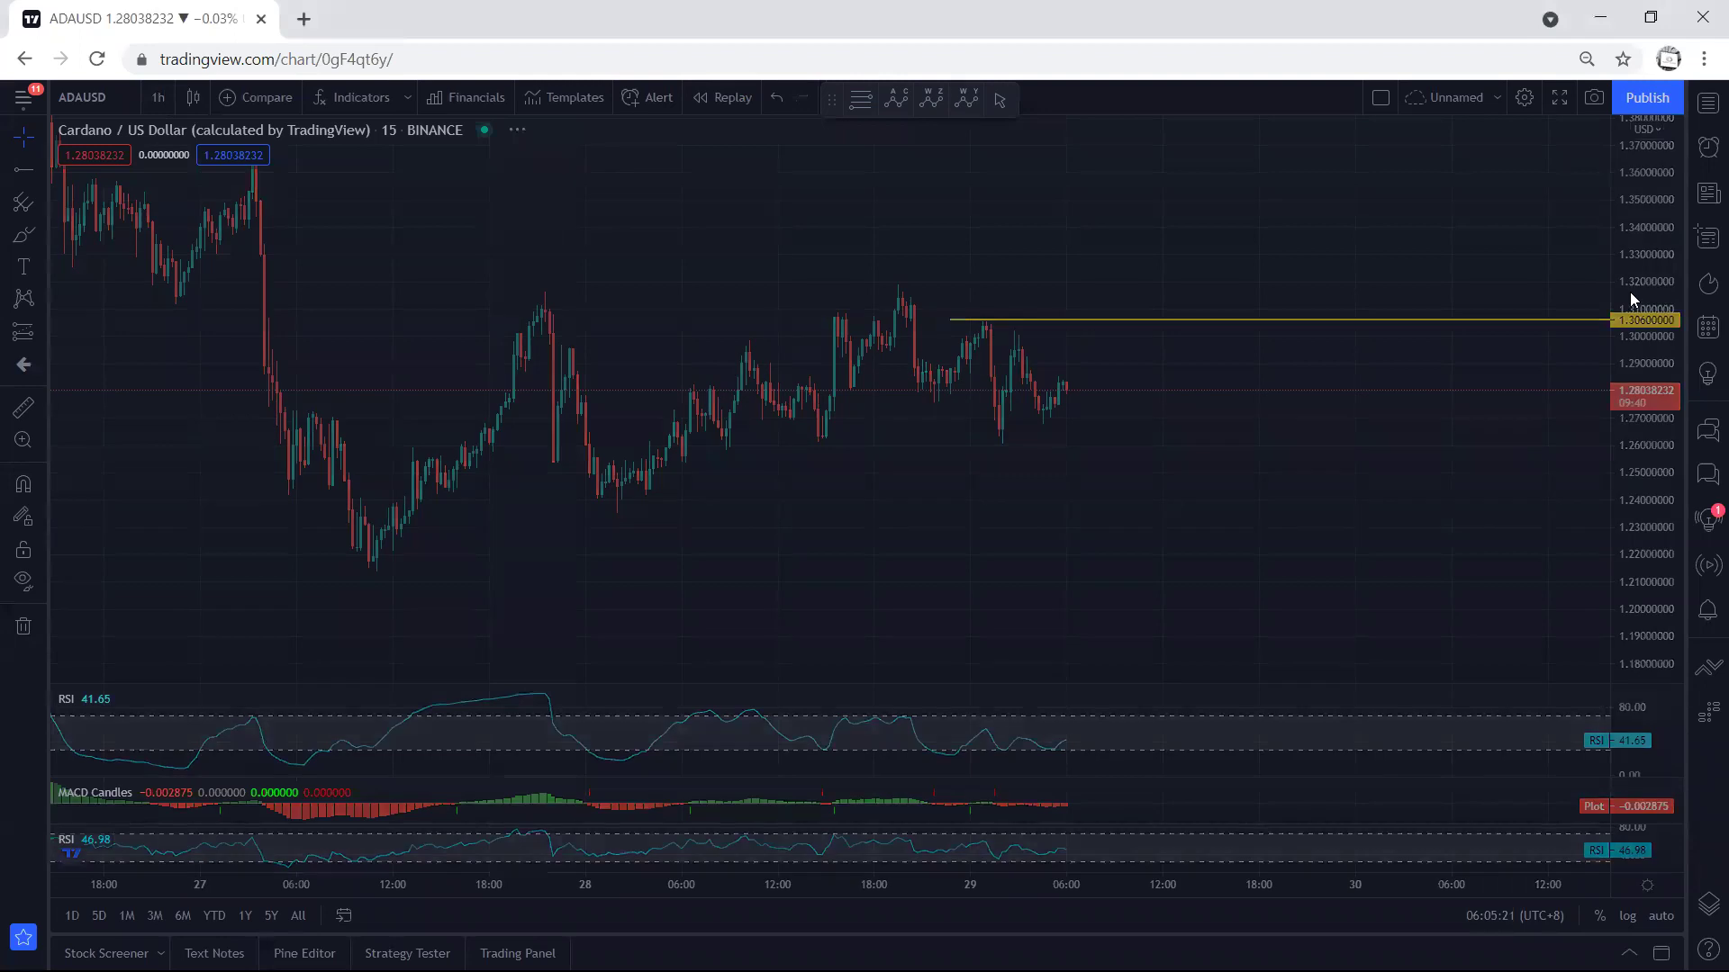
{"action": "double_click", "coordinate": [1644, 237]}
{"action": "left_click_drag", "start_coordinate": [870, 144], "coordinate": [755, 123]}
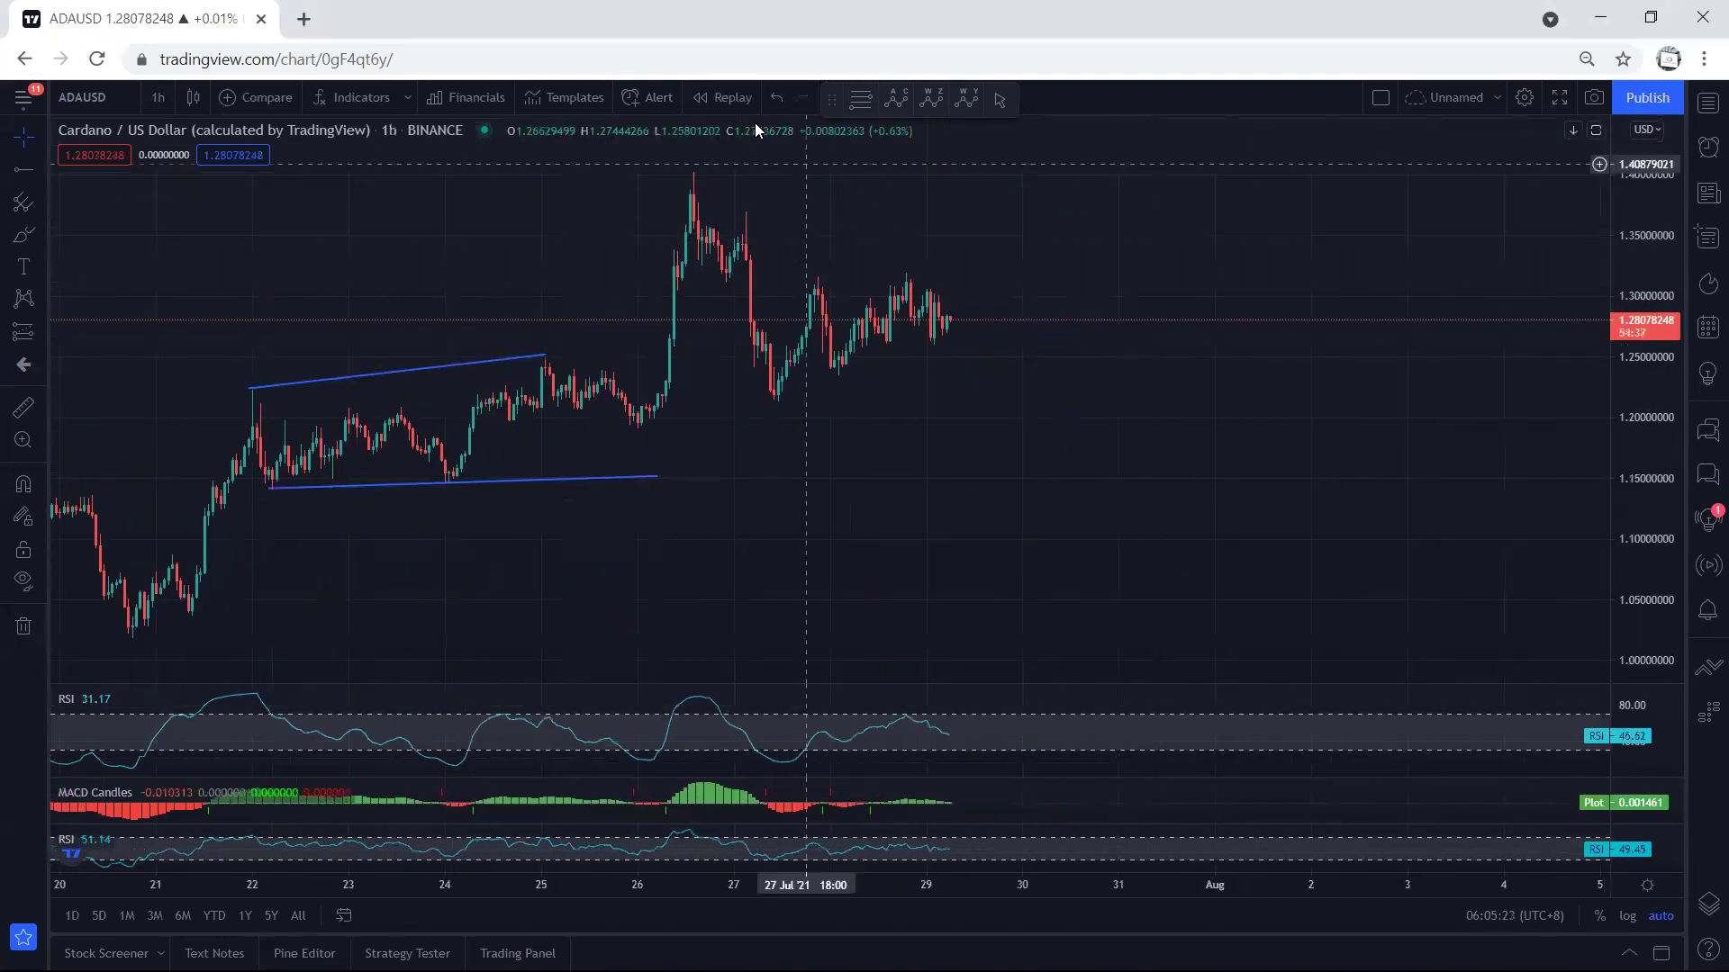
Return to the 15-minute timeframe and make the 1.306 horizontal ray visible on hourly intervals too
{"action": "left_click", "coordinate": [157, 98]}
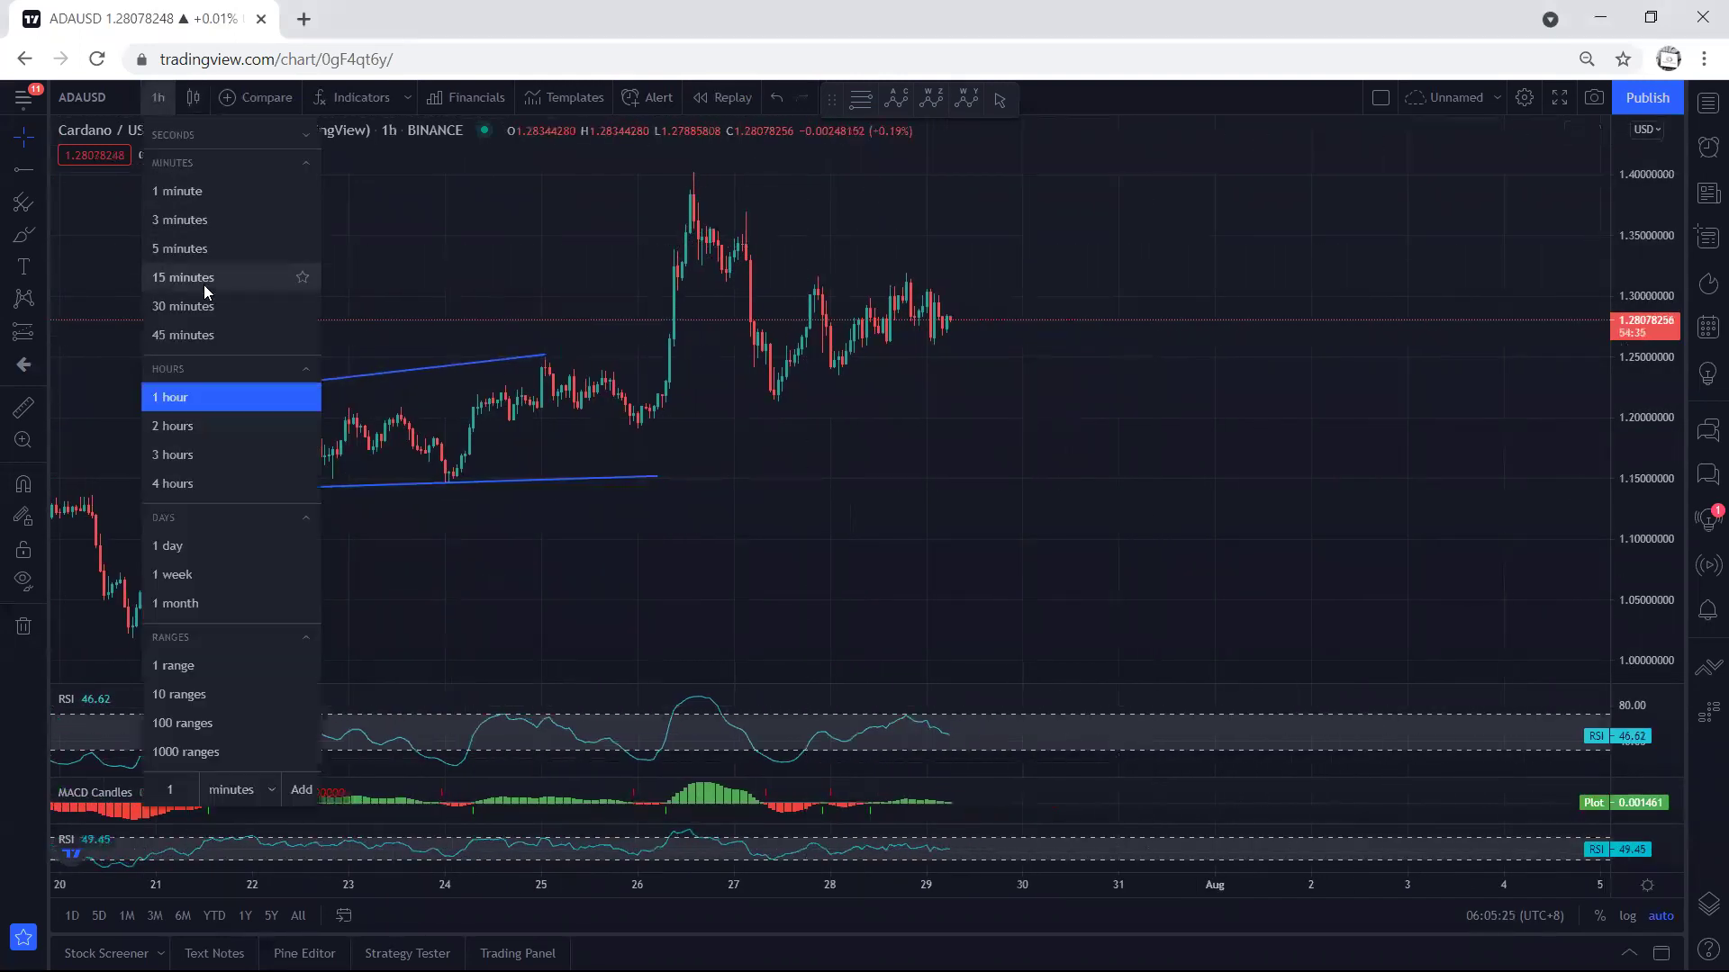
{"action": "left_click", "coordinate": [195, 281]}
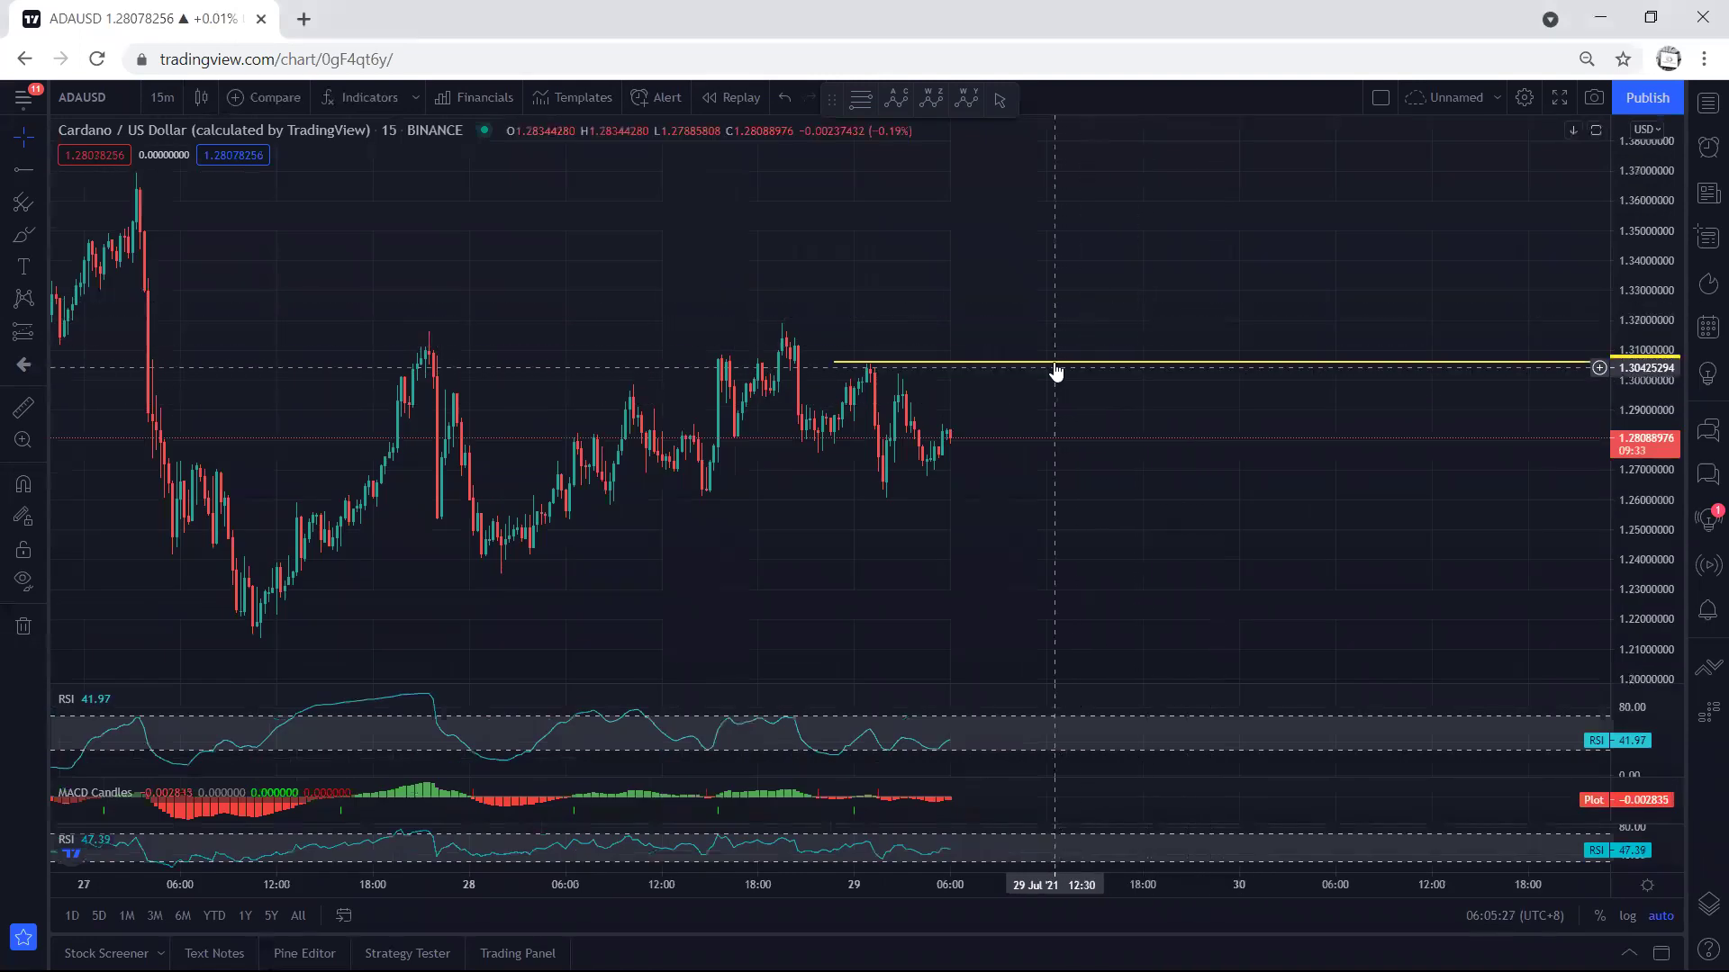
{"action": "left_click", "coordinate": [1056, 369]}
{"action": "double_click", "coordinate": [1055, 369]}
{"action": "left_click", "coordinate": [950, 455]}
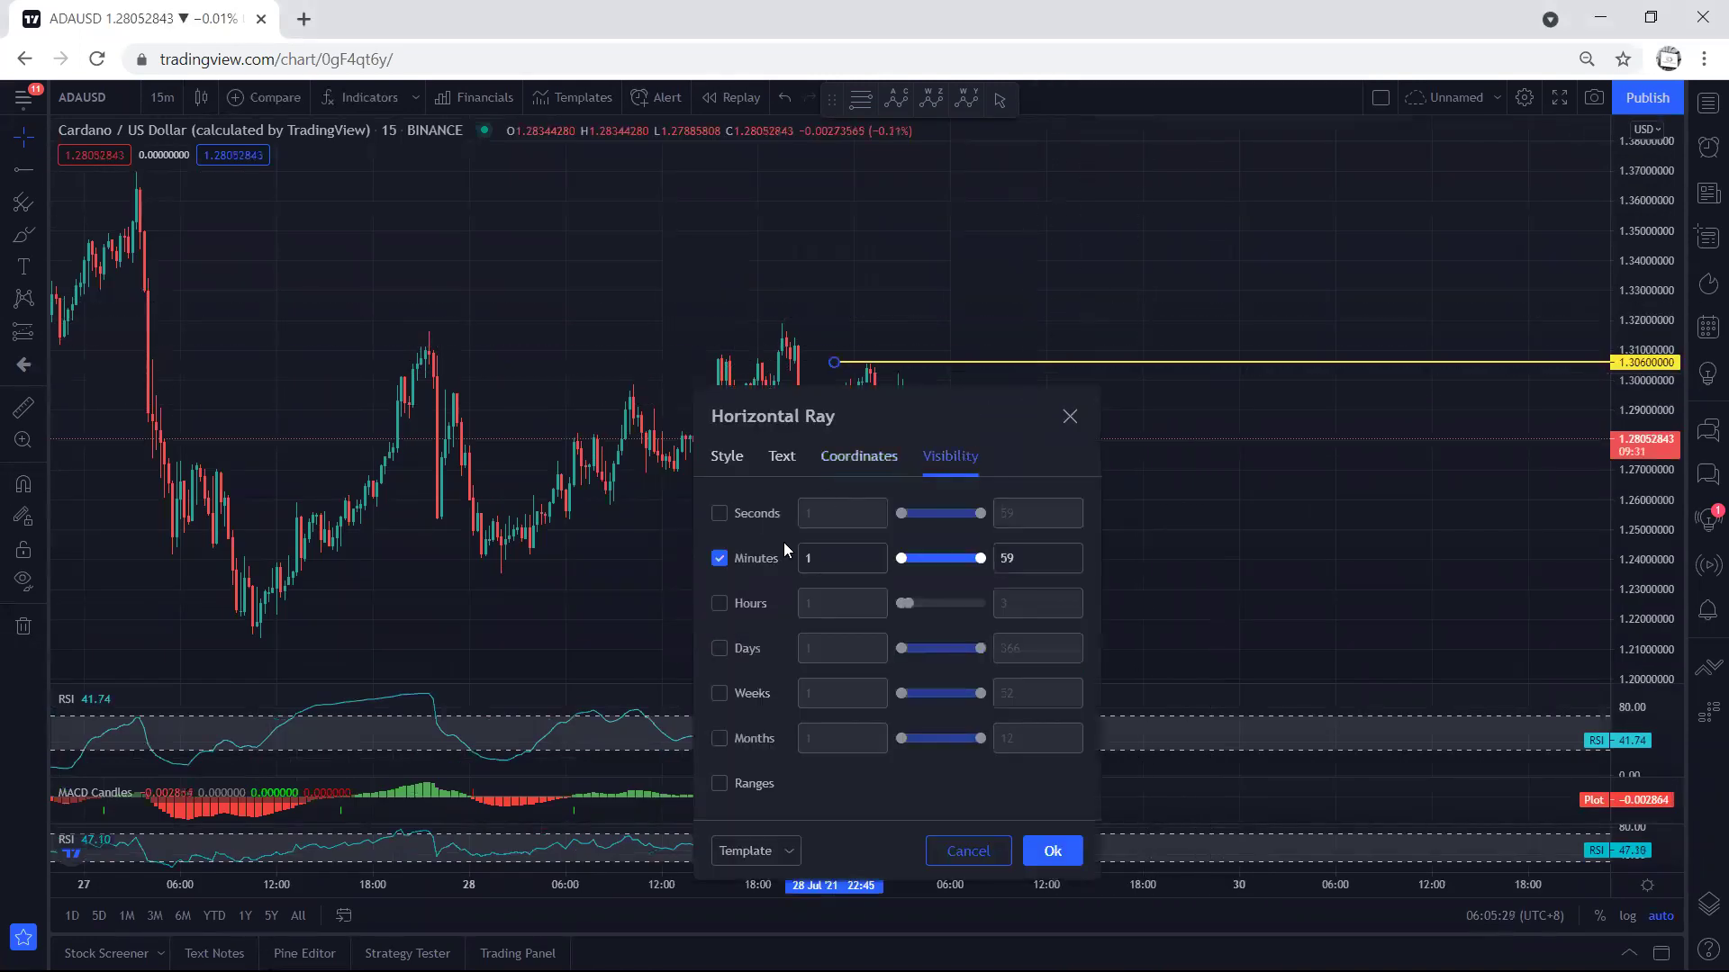
{"action": "left_click", "coordinate": [719, 603]}
{"action": "left_click", "coordinate": [1049, 850]}
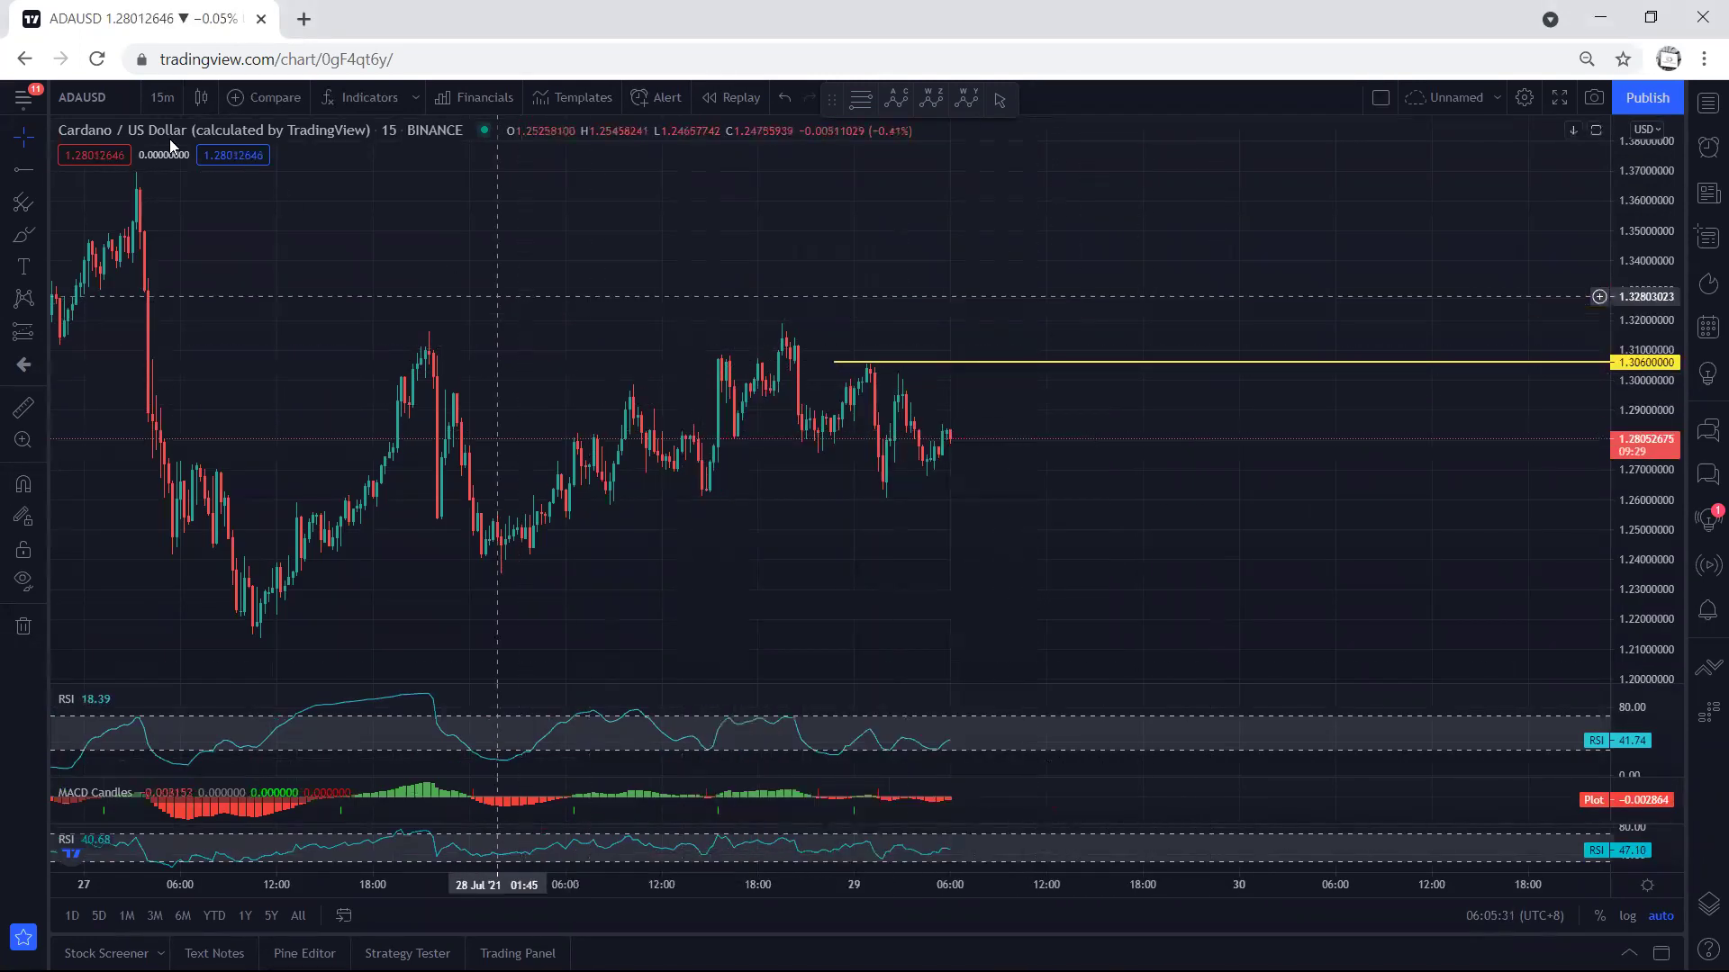
On the 1-hour timeframe, sketch the July 28–29 range between rising support and resistance near 1.32, with a breakout path to about 1.37
{"action": "left_click", "coordinate": [154, 95]}
{"action": "left_click", "coordinate": [180, 396]}
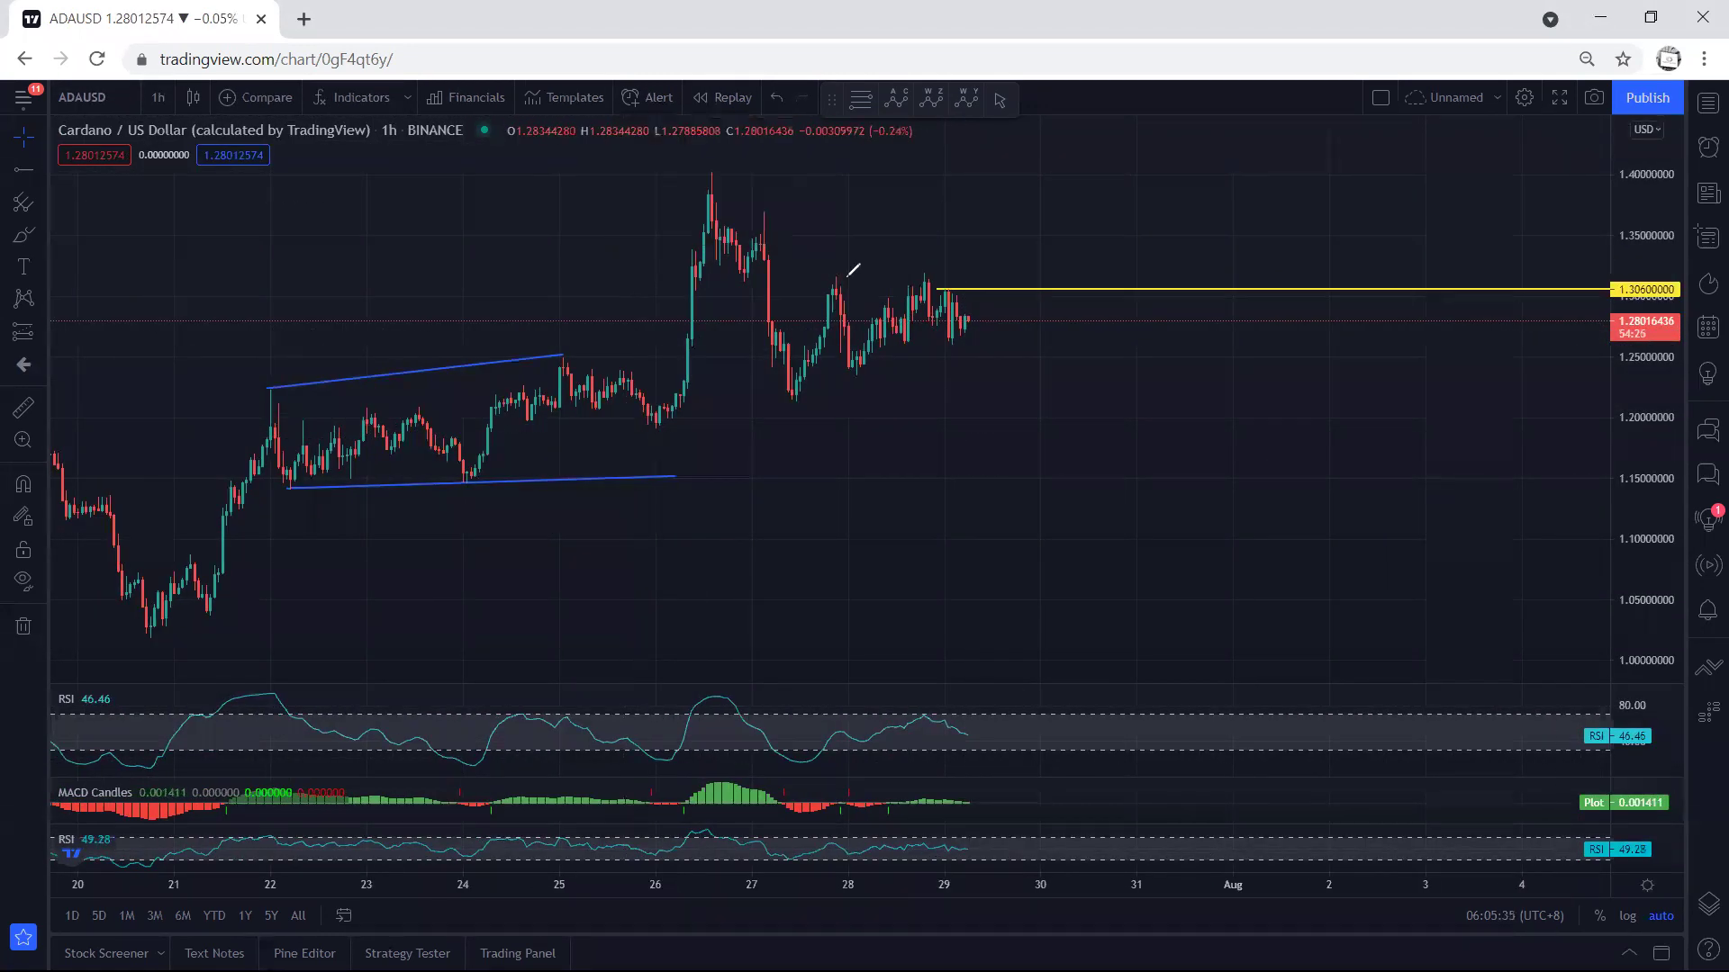
{"action": "left_click_drag", "start_coordinate": [884, 266], "coordinate": [913, 271]}
{"action": "mouse_move", "coordinate": [862, 369]}
{"action": "left_mouse_down"}
{"action": "mouse_move", "coordinate": [972, 322]}
{"action": "mouse_move", "coordinate": [1005, 216]}
{"action": "left_mouse_up"}
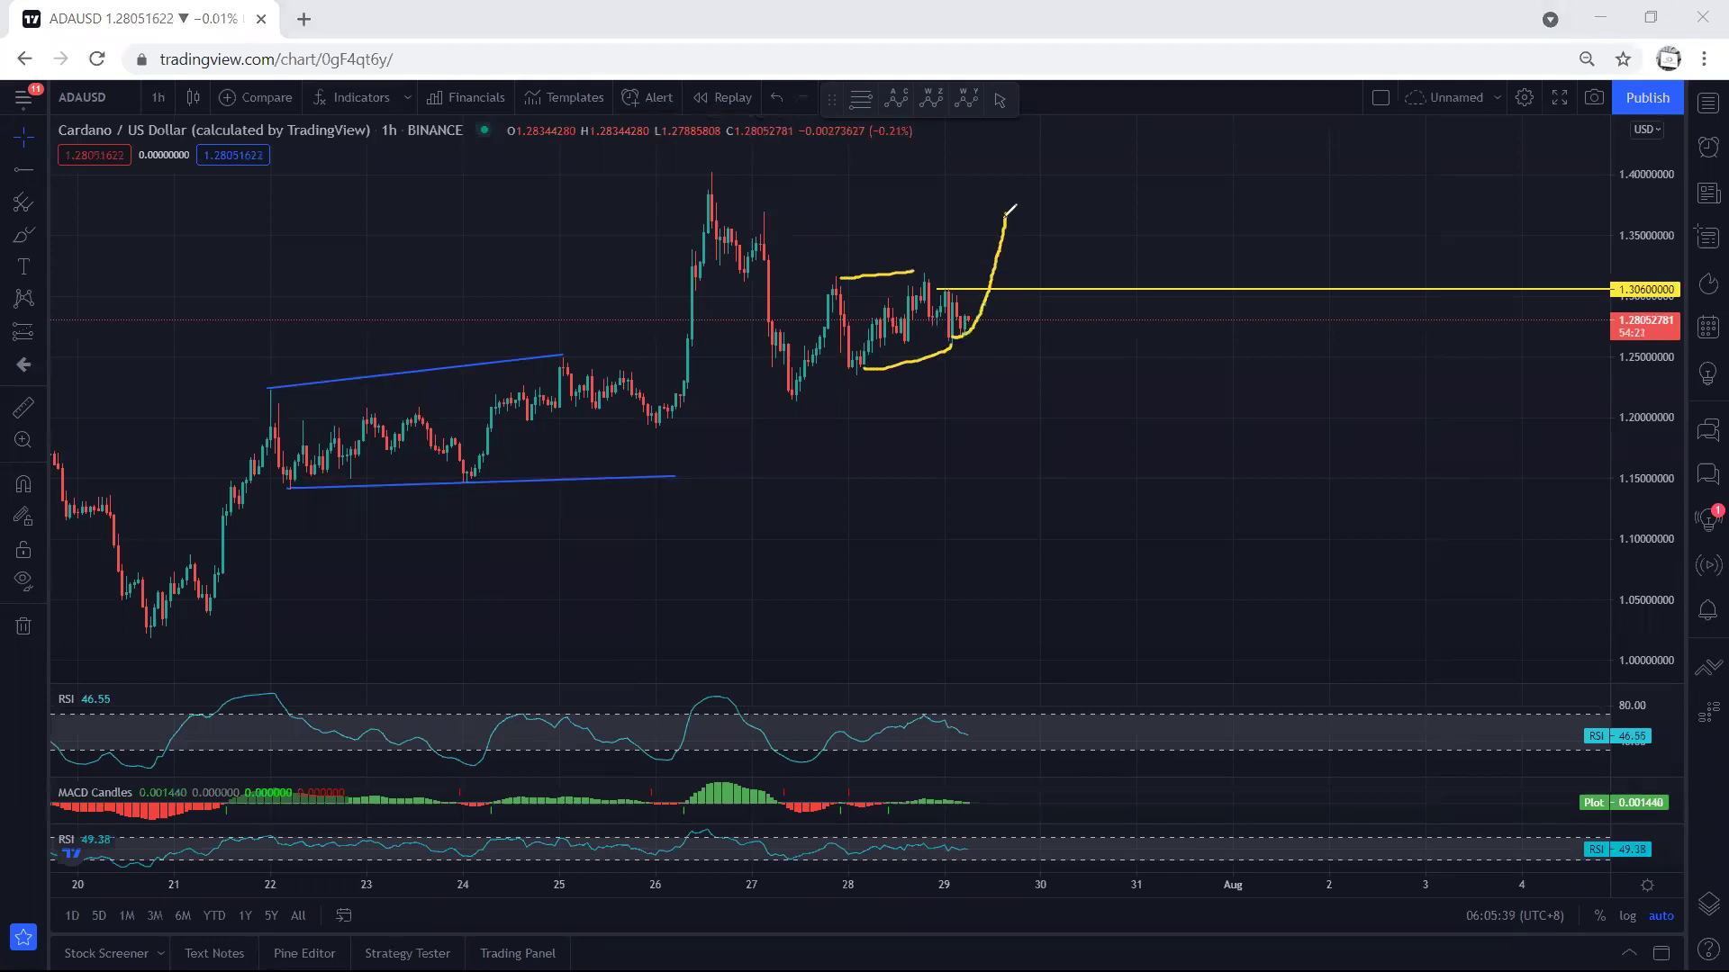
{"action": "left_click_drag", "start_coordinate": [895, 269], "coordinate": [943, 270]}
{"action": "mouse_move", "coordinate": [792, 388]}
{"action": "left_mouse_down"}
{"action": "mouse_move", "coordinate": [833, 281]}
{"action": "mouse_move", "coordinate": [953, 340]}
{"action": "mouse_move", "coordinate": [1009, 208]}
{"action": "left_mouse_up"}
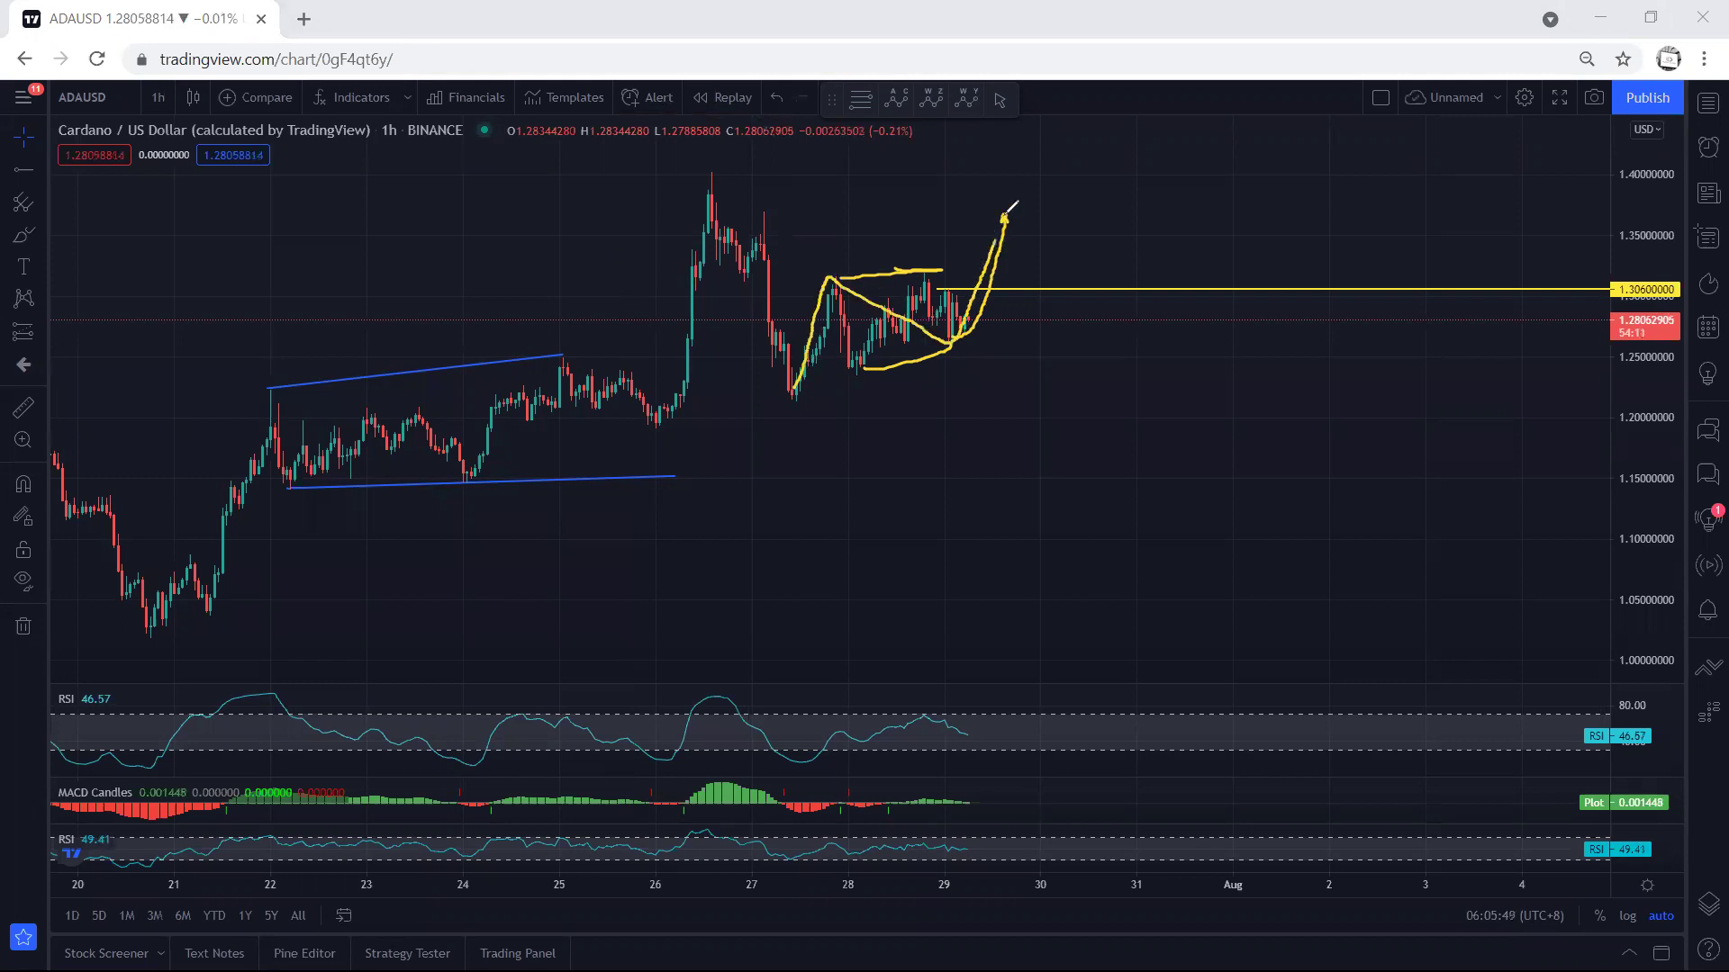
Sketch the drop from the July 26 high, a pullback to about 1.25, and a larger converging range with a rally arrow to about 1.43
{"action": "left_click_drag", "start_coordinate": [763, 342], "coordinate": [763, 372]}
{"action": "left_click_drag", "start_coordinate": [1005, 216], "coordinate": [1118, 351]}
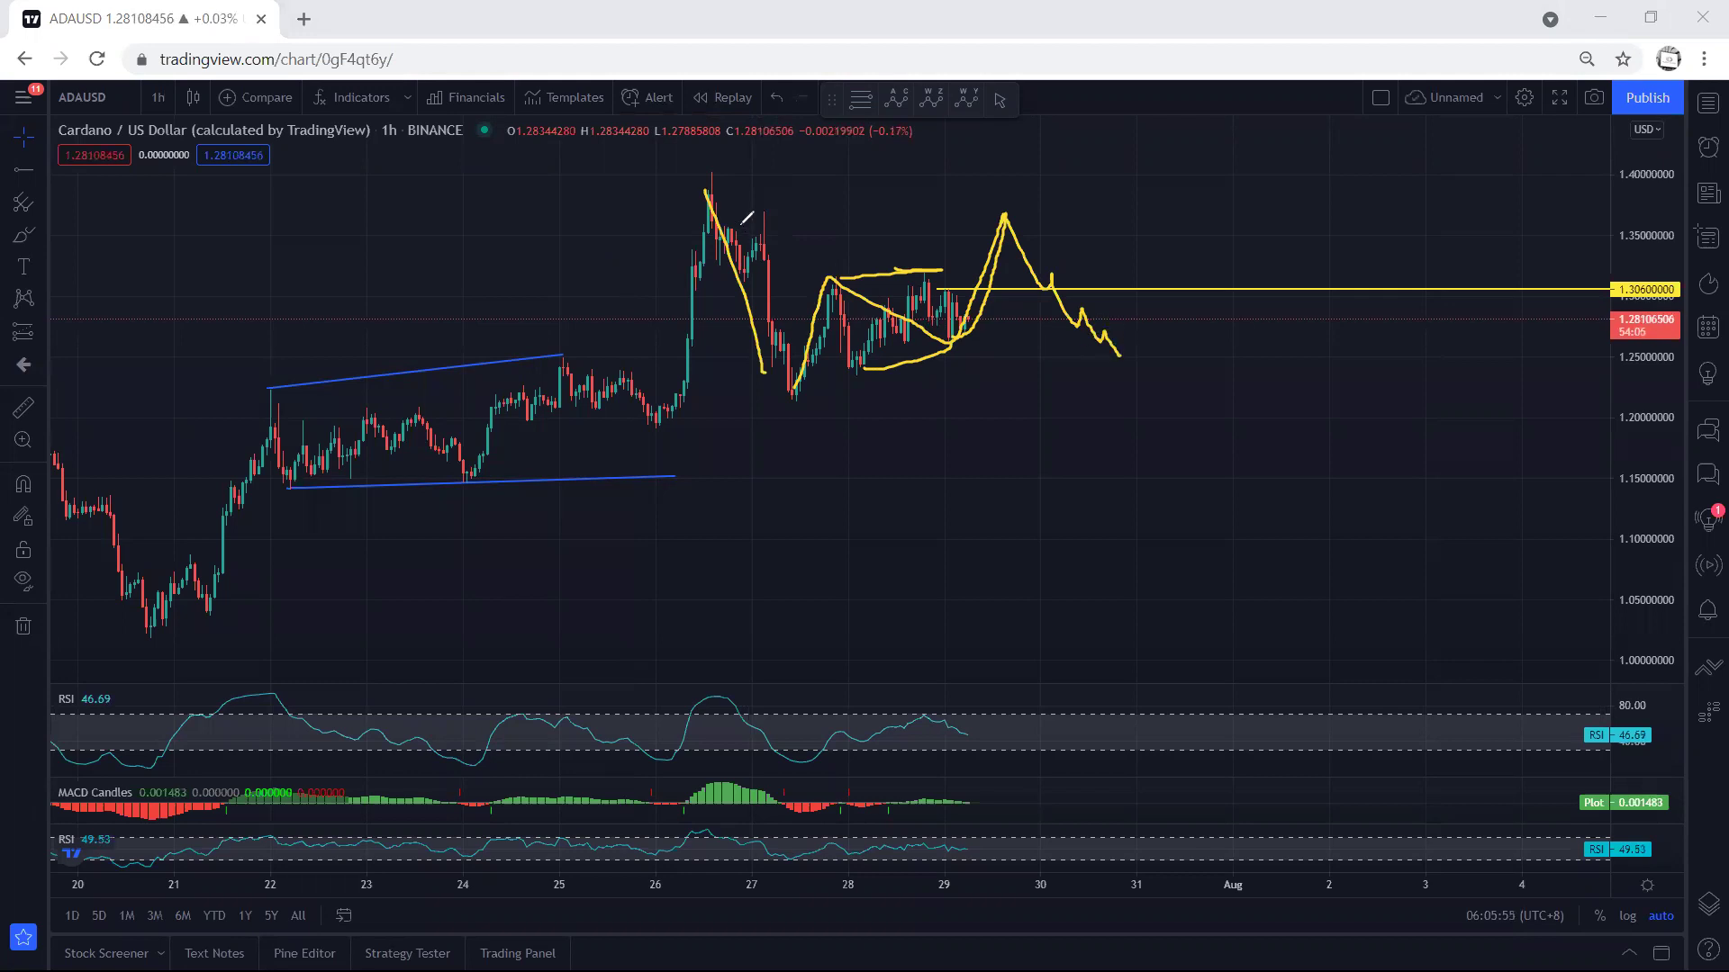
{"action": "left_click_drag", "start_coordinate": [713, 181], "coordinate": [996, 201]}
{"action": "mouse_move", "coordinate": [776, 405]}
{"action": "left_mouse_down"}
{"action": "mouse_move", "coordinate": [1118, 358]}
{"action": "mouse_move", "coordinate": [1253, 131]}
{"action": "left_mouse_up"}
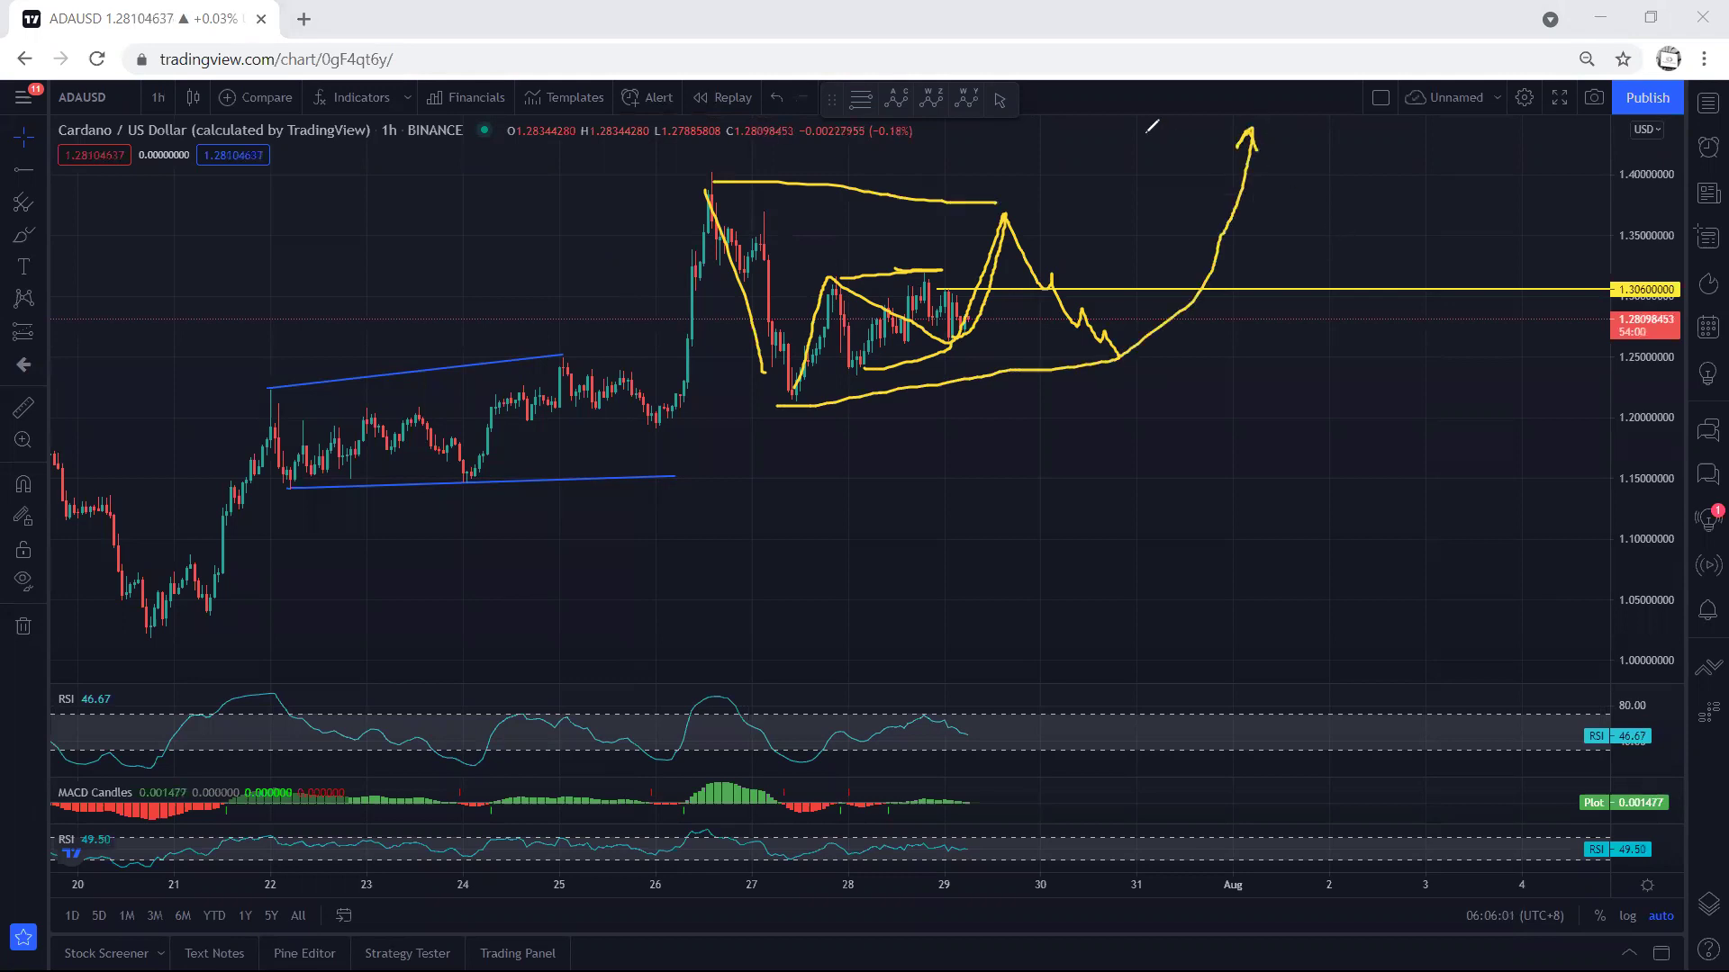
Draw an arrow up to the larger rising support, circle the projected rally, and clear all freehand annotations
{"action": "mouse_move", "coordinate": [852, 531]}
{"action": "left_mouse_down"}
{"action": "mouse_move", "coordinate": [866, 538]}
{"action": "mouse_move", "coordinate": [905, 428]}
{"action": "mouse_move", "coordinate": [942, 425]}
{"action": "left_mouse_up"}
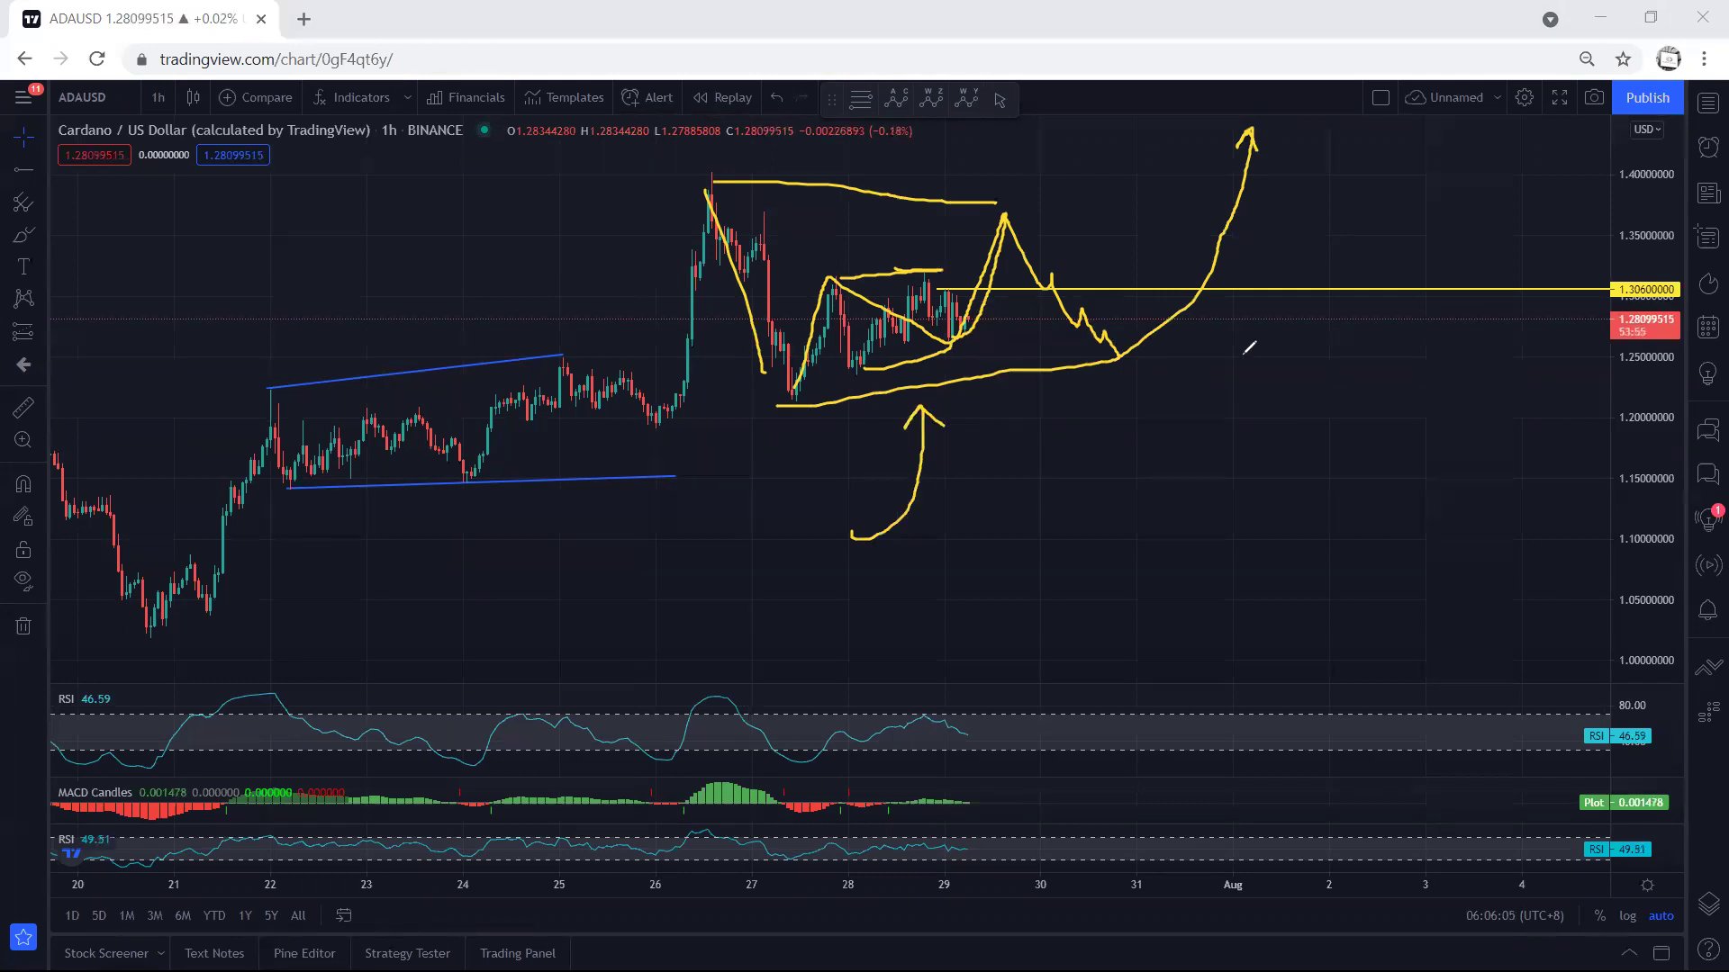
{"action": "mouse_move", "coordinate": [1137, 394]}
{"action": "left_mouse_down"}
{"action": "mouse_move", "coordinate": [1305, 189]}
{"action": "mouse_move", "coordinate": [1115, 223]}
{"action": "mouse_move", "coordinate": [1085, 356]}
{"action": "mouse_move", "coordinate": [1156, 376]}
{"action": "left_mouse_up"}
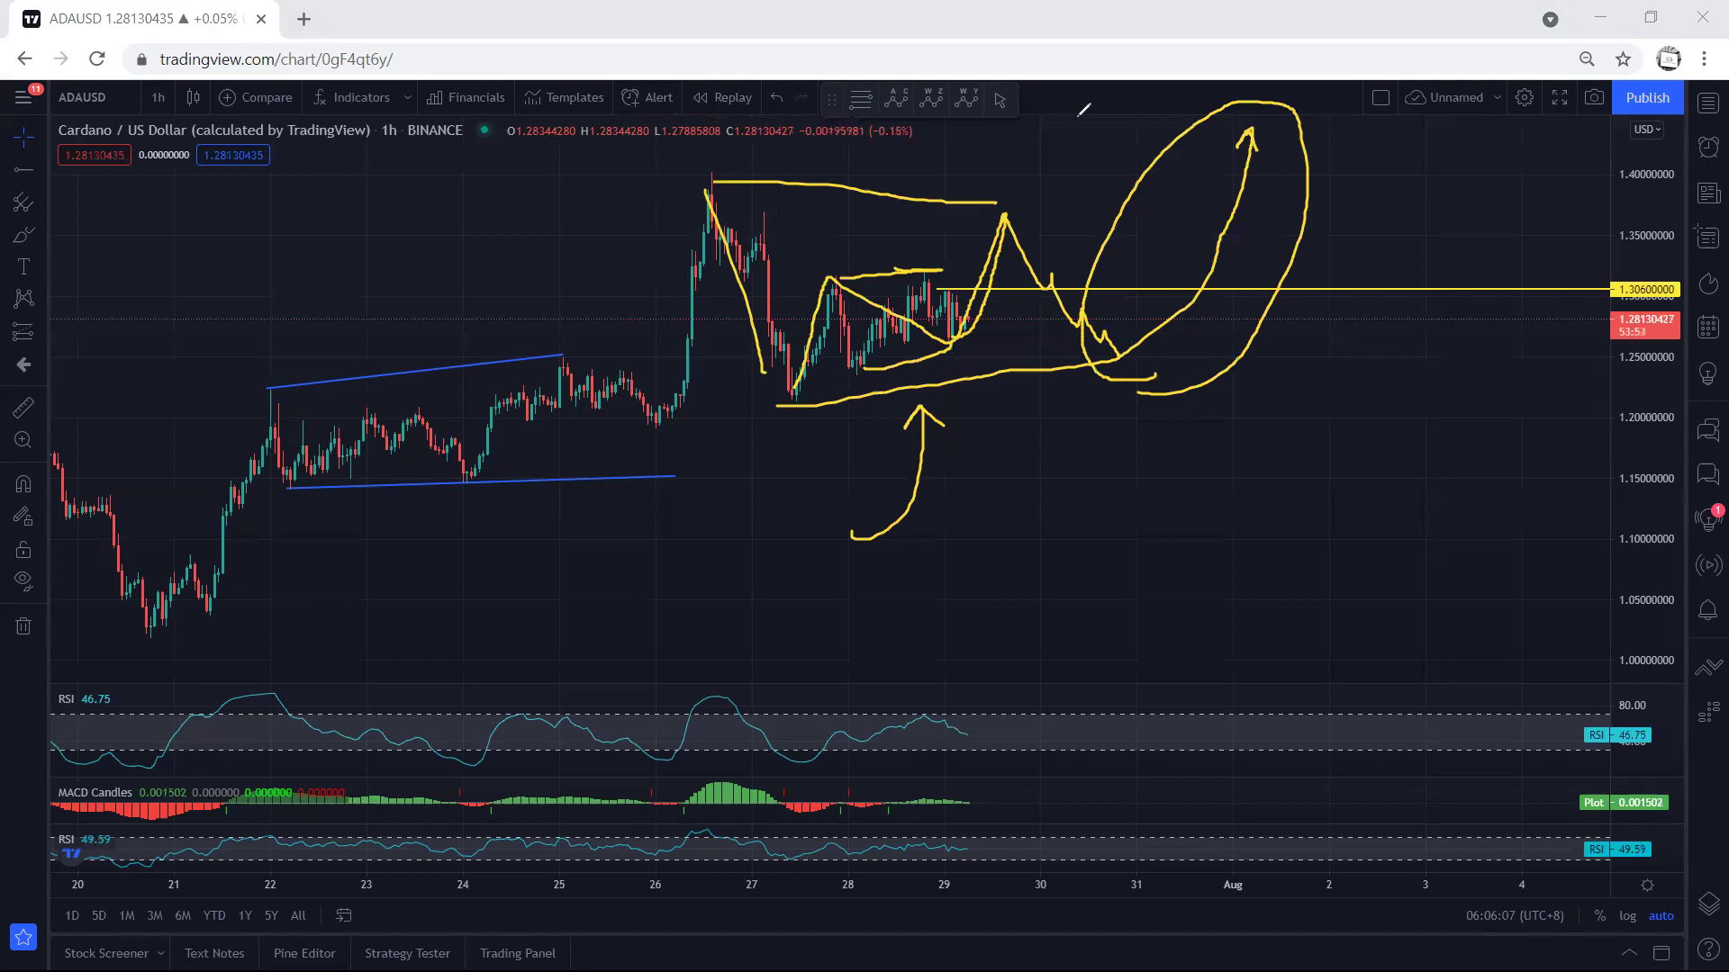
{"action": "key", "text": "e"}
Circle and clear the July 28–29 range, and sketch a zigzag decline to about 1.21 with an arrow down to the 1.306 ray
{"action": "mouse_move", "coordinate": [855, 376]}
{"action": "left_mouse_down"}
{"action": "mouse_move", "coordinate": [990, 317]}
{"action": "mouse_move", "coordinate": [886, 242]}
{"action": "mouse_move", "coordinate": [837, 360]}
{"action": "mouse_move", "coordinate": [881, 365]}
{"action": "left_mouse_up"}
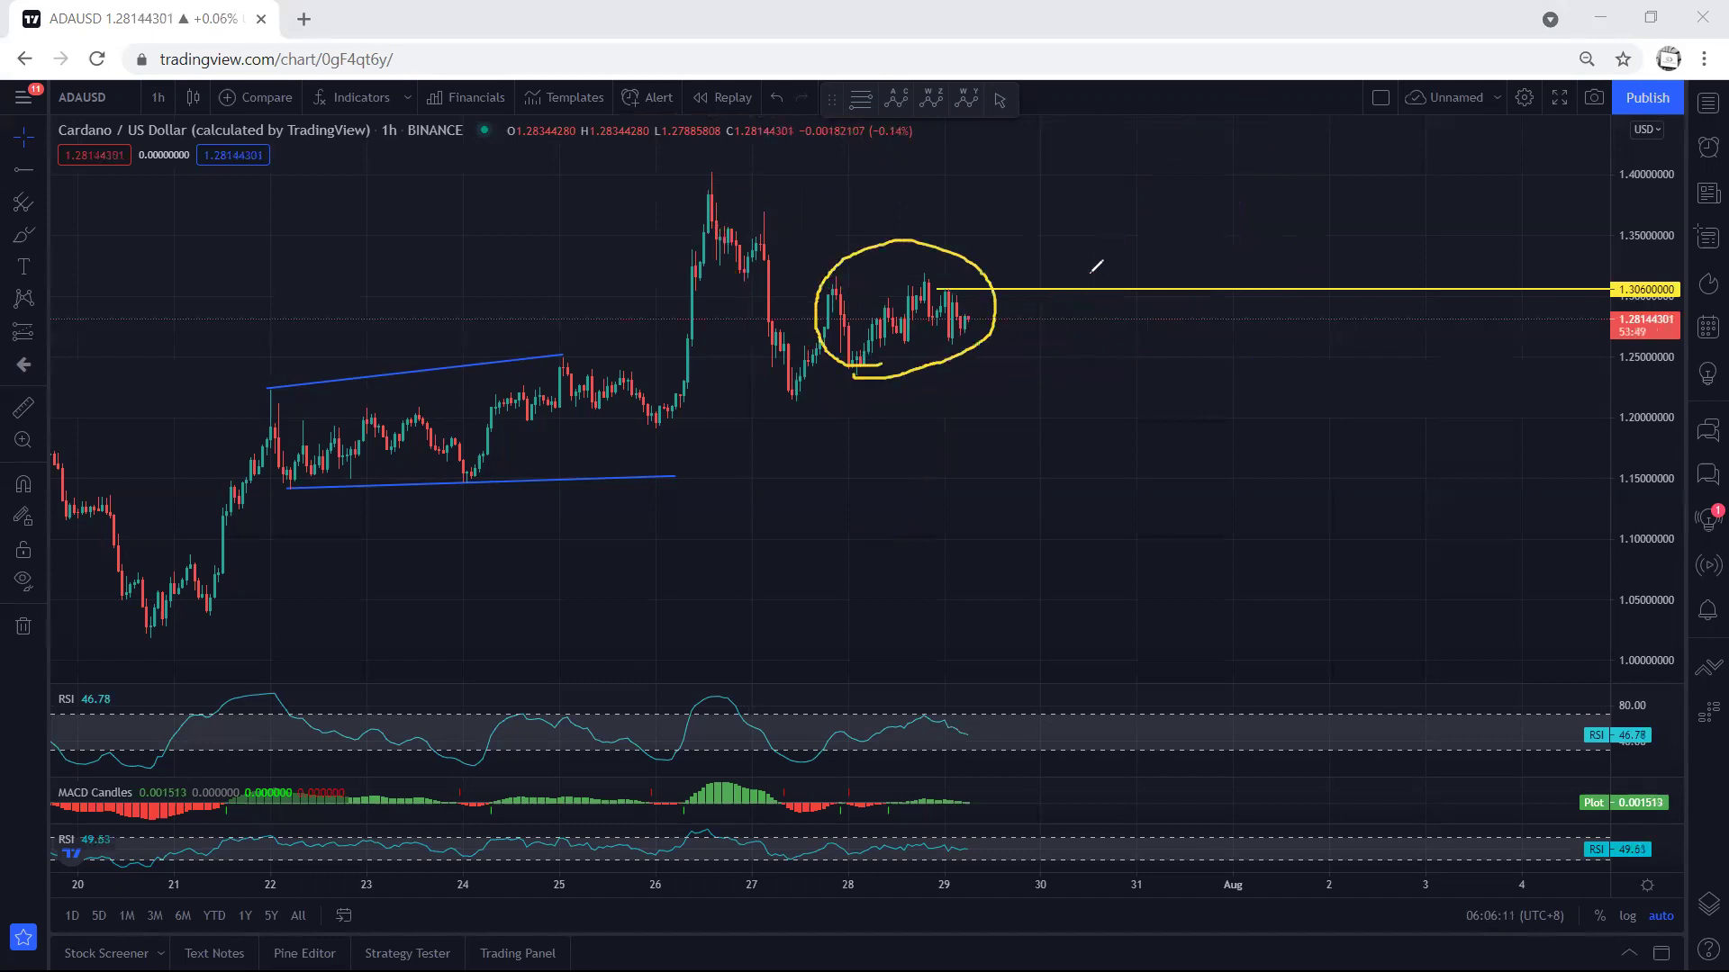
{"action": "key", "text": "e"}
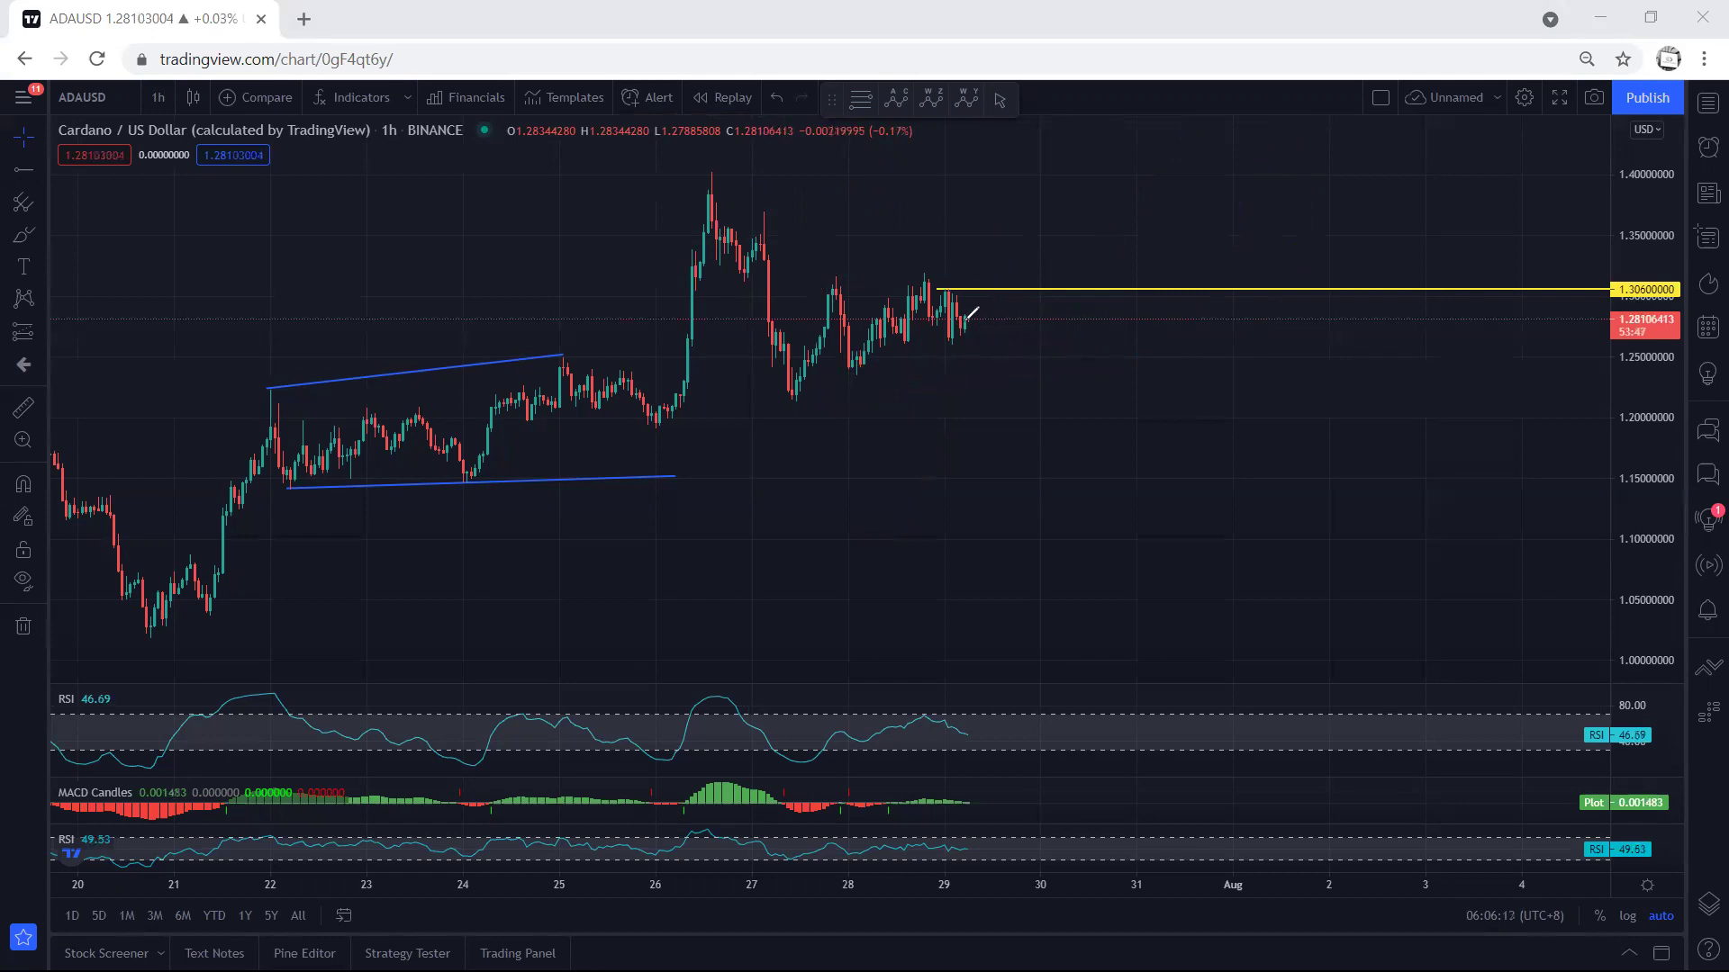
{"action": "left_click_drag", "start_coordinate": [966, 338], "coordinate": [1025, 393]}
{"action": "left_click_drag", "start_coordinate": [964, 217], "coordinate": [969, 270]}
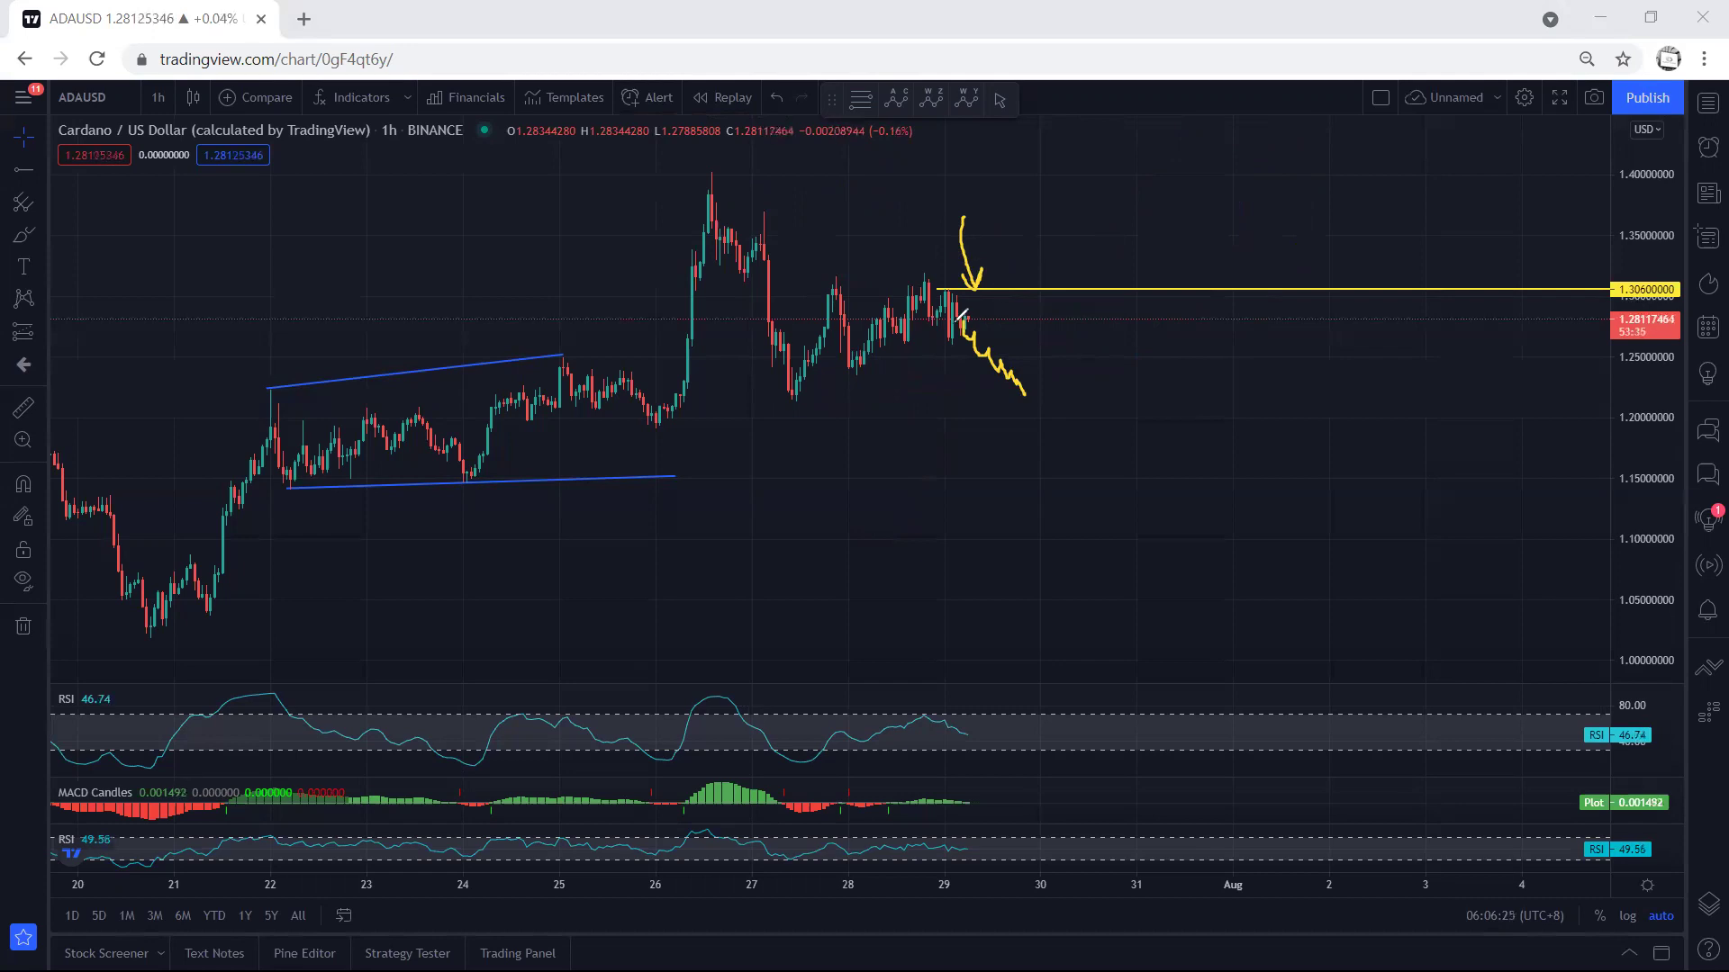
{"action": "left_click_drag", "start_coordinate": [975, 334], "coordinate": [1055, 403]}
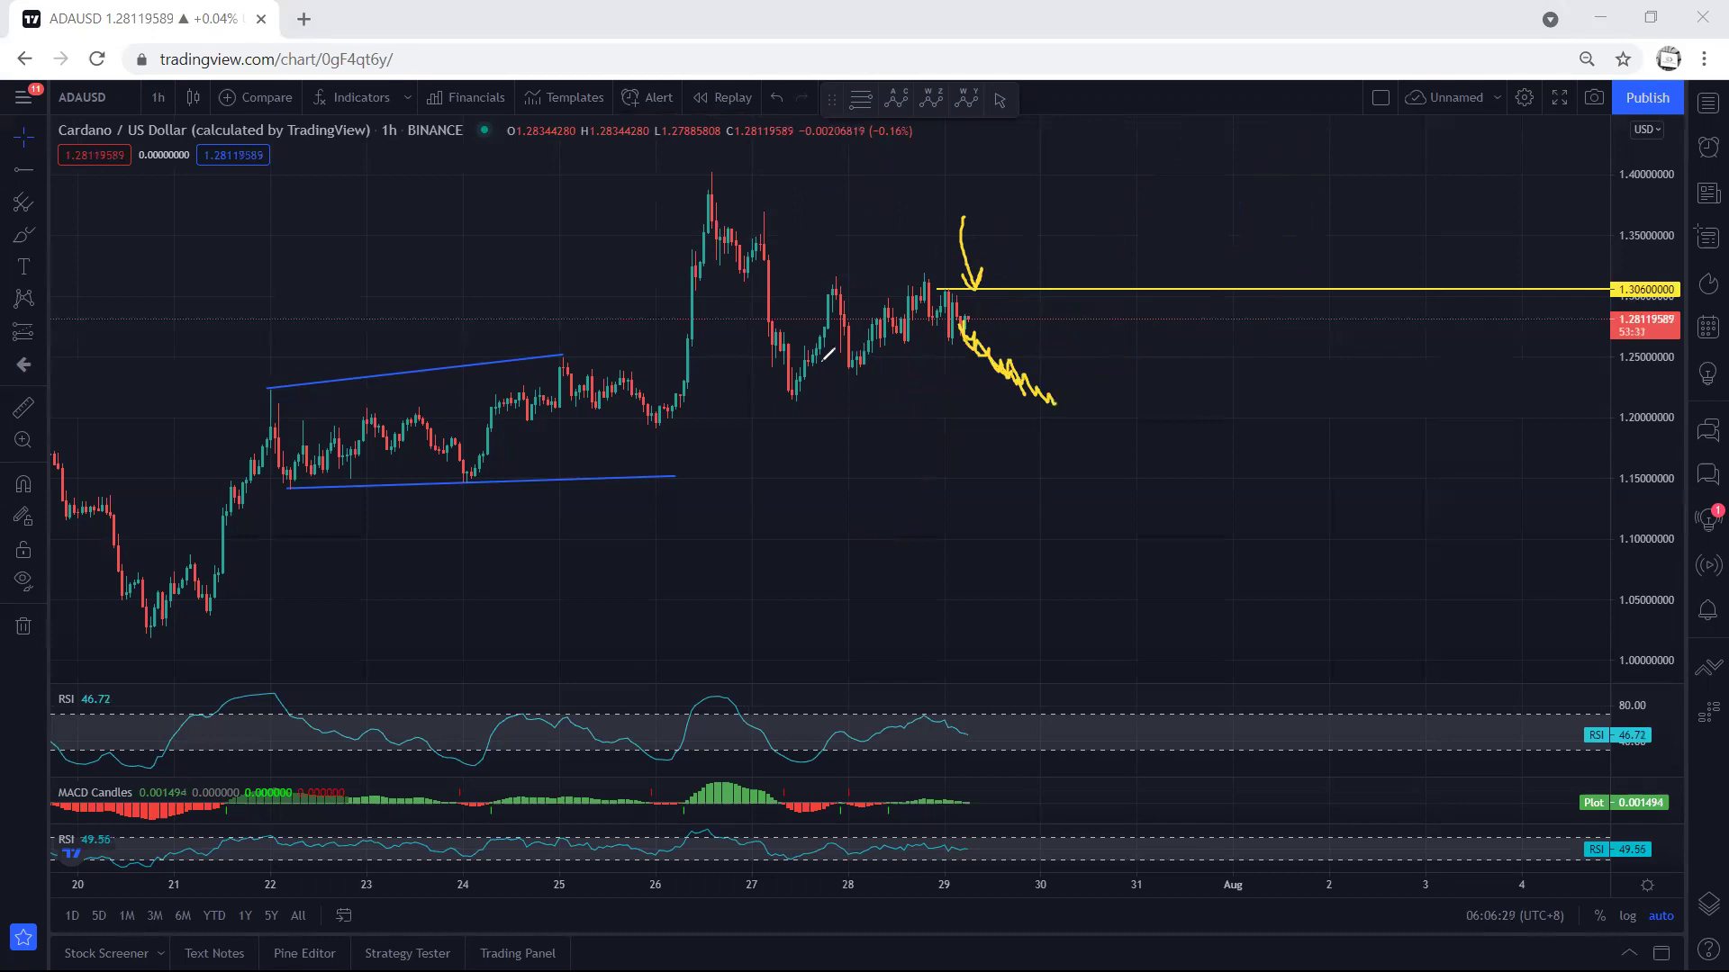
Trace the swings from the July 26 high to about 1.21, underline the July 27 low, circle the whole structure, and clear the sketches
{"action": "mouse_move", "coordinate": [714, 203]}
{"action": "left_mouse_down"}
{"action": "mouse_move", "coordinate": [779, 380]}
{"action": "mouse_move", "coordinate": [930, 287]}
{"action": "mouse_move", "coordinate": [1040, 405]}
{"action": "left_mouse_up"}
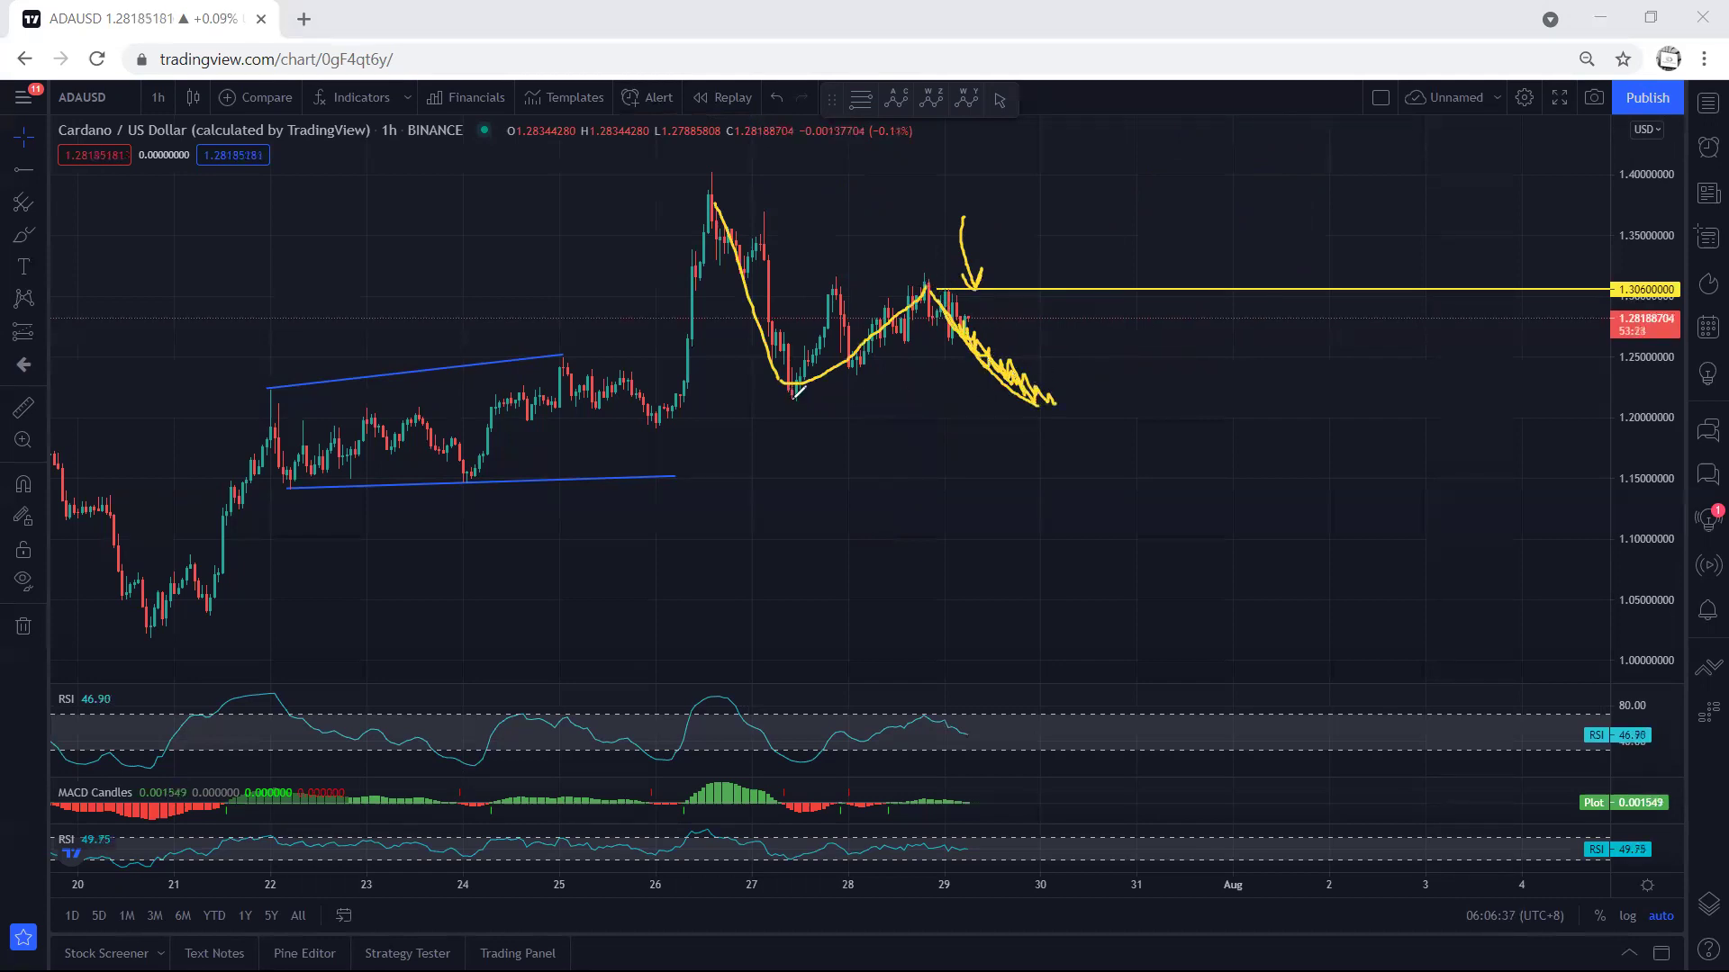
{"action": "mouse_move", "coordinate": [794, 398]}
{"action": "left_mouse_down"}
{"action": "mouse_move", "coordinate": [1132, 437]}
{"action": "mouse_move", "coordinate": [815, 142]}
{"action": "left_mouse_up"}
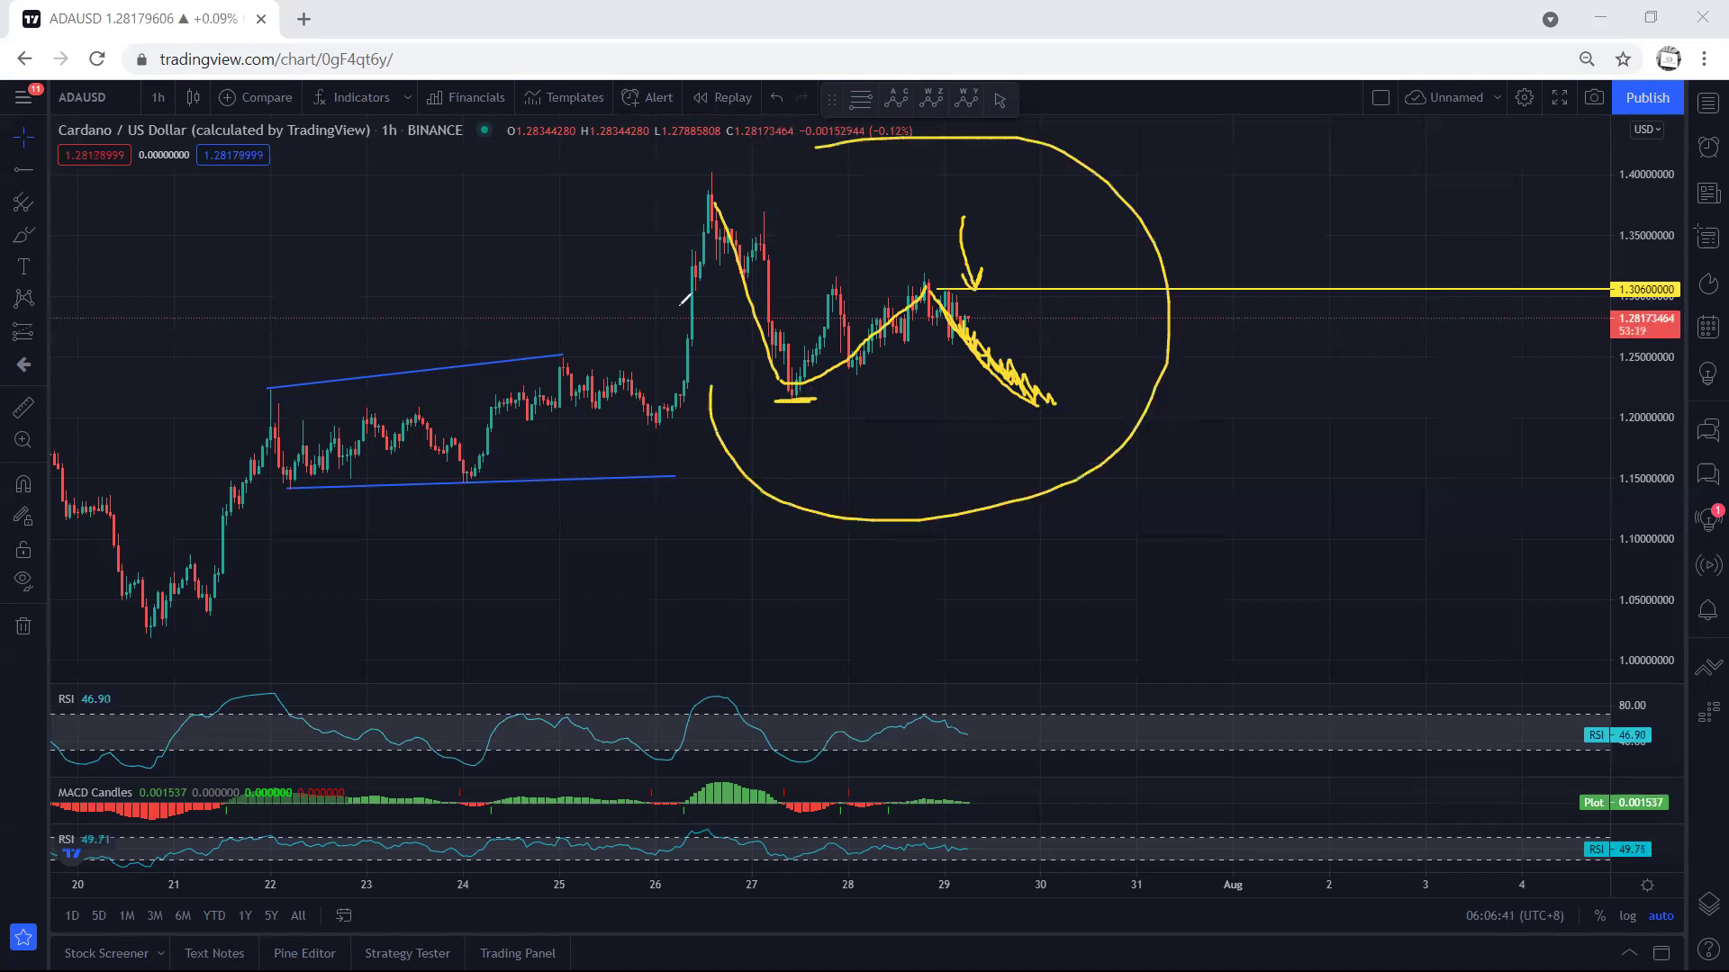
{"action": "left_click_drag", "start_coordinate": [684, 299], "coordinate": [774, 442]}
{"action": "right_click", "coordinate": [1072, 128]}
{"action": "left_click", "coordinate": [1103, 134]}
Sketch the July 28–29 range with a breakout to about 1.36 and a pullback to about 1.29, and clear the annotations
{"action": "left_click_drag", "start_coordinate": [951, 317], "coordinate": [992, 230]}
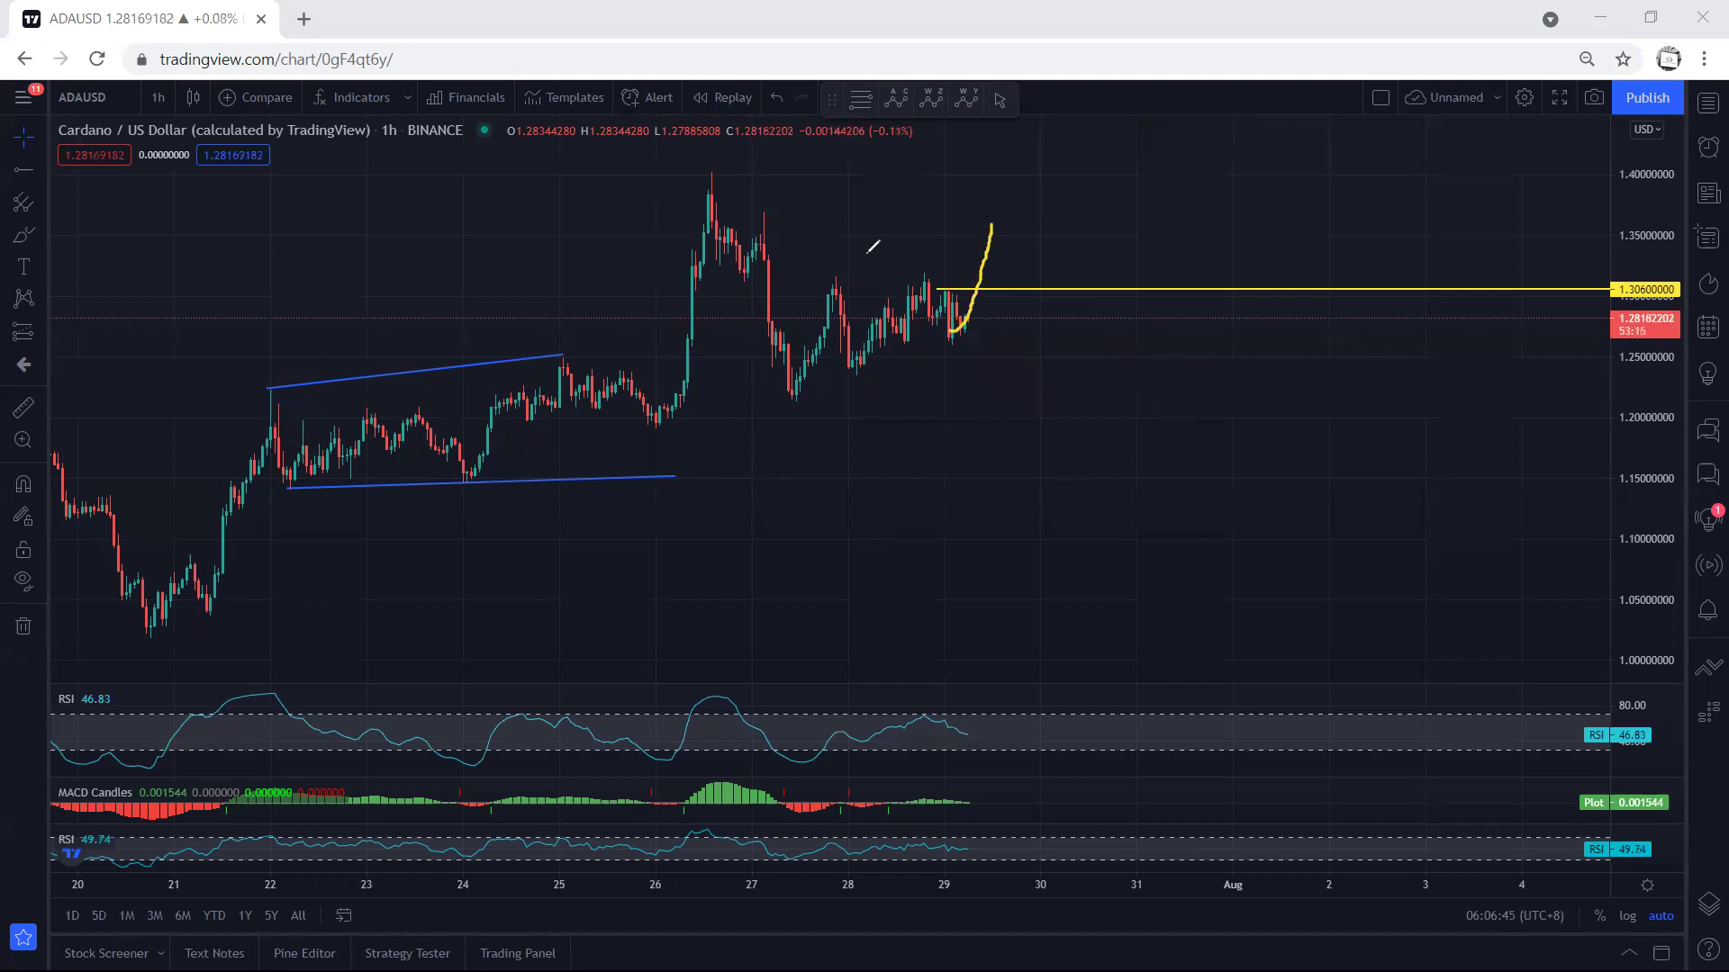
{"action": "left_click_drag", "start_coordinate": [834, 269], "coordinate": [915, 273]}
{"action": "left_click_drag", "start_coordinate": [863, 358], "coordinate": [954, 338]}
{"action": "mouse_move", "coordinate": [796, 388]}
{"action": "left_mouse_down"}
{"action": "mouse_move", "coordinate": [887, 311]}
{"action": "mouse_move", "coordinate": [950, 346]}
{"action": "mouse_move", "coordinate": [992, 226]}
{"action": "mouse_move", "coordinate": [1087, 311]}
{"action": "left_mouse_up"}
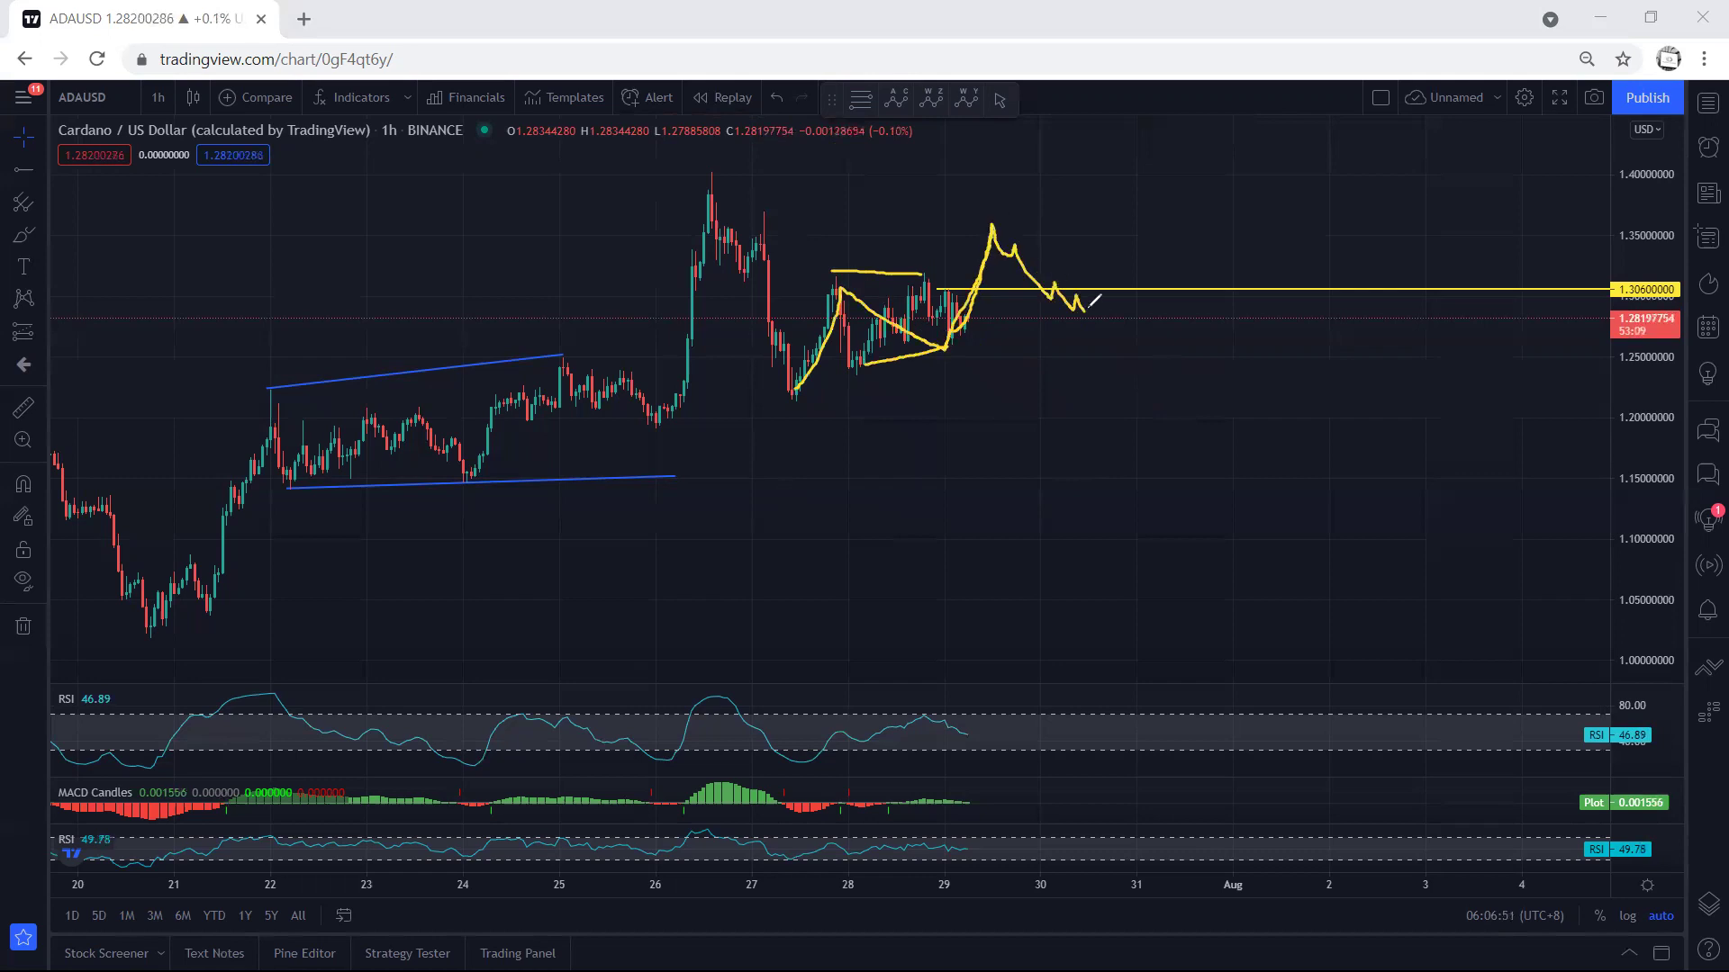
{"action": "left_click_drag", "start_coordinate": [765, 400], "coordinate": [825, 401]}
{"action": "key", "text": "e"}
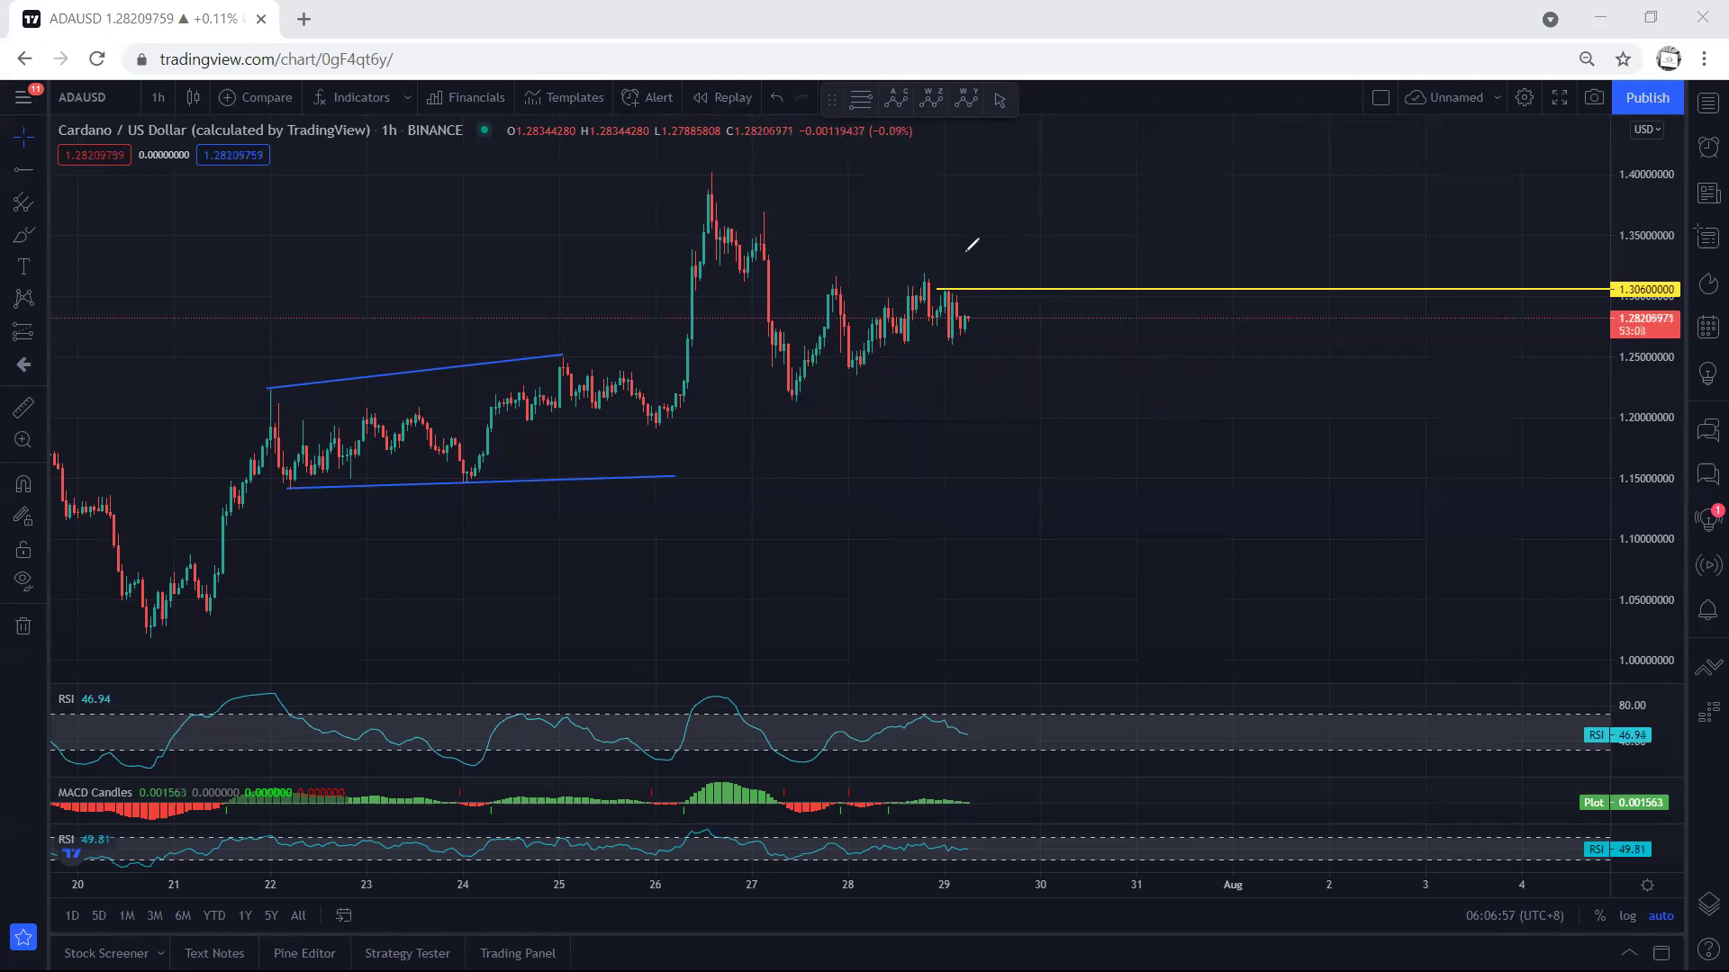
Circle the July 28–29 consolidation around the 1.306 ray and erase the circle
{"action": "mouse_move", "coordinate": [839, 366]}
{"action": "left_mouse_down"}
{"action": "mouse_move", "coordinate": [957, 340]}
{"action": "mouse_move", "coordinate": [972, 270]}
{"action": "mouse_move", "coordinate": [920, 261]}
{"action": "mouse_move", "coordinate": [838, 291]}
{"action": "mouse_move", "coordinate": [846, 365]}
{"action": "left_mouse_up"}
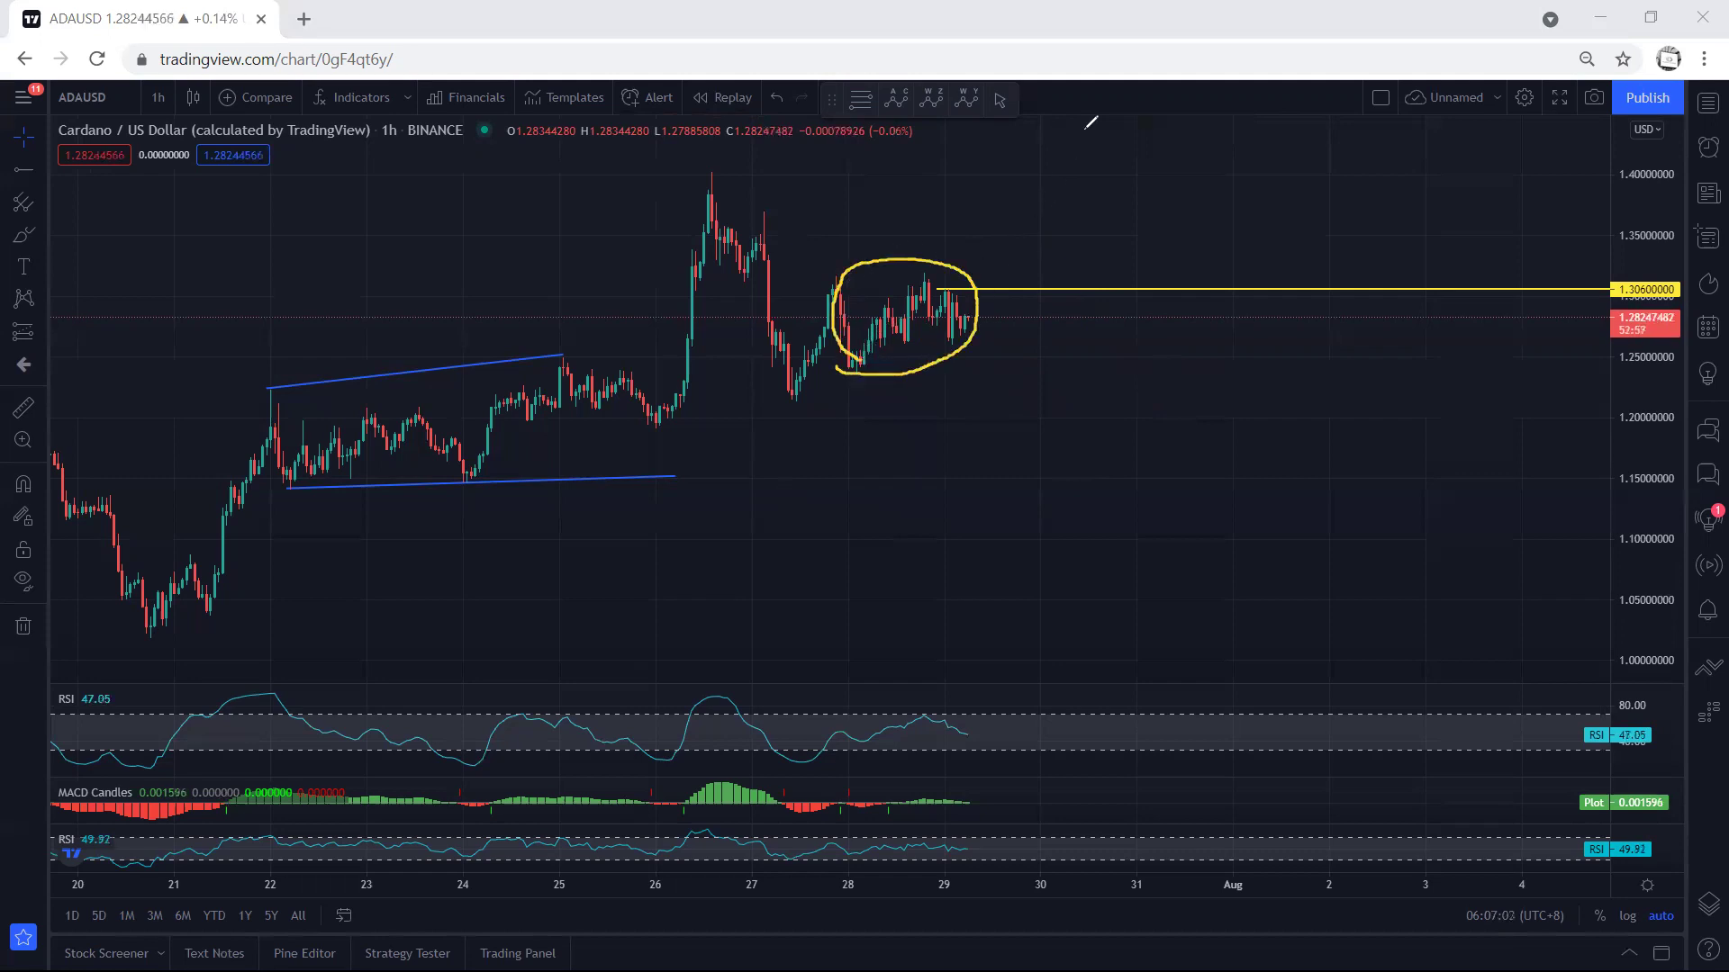
{"action": "key", "text": "ctrl+z"}
{"action": "left_click_drag", "start_coordinate": [410, 193], "coordinate": [471, 193]}
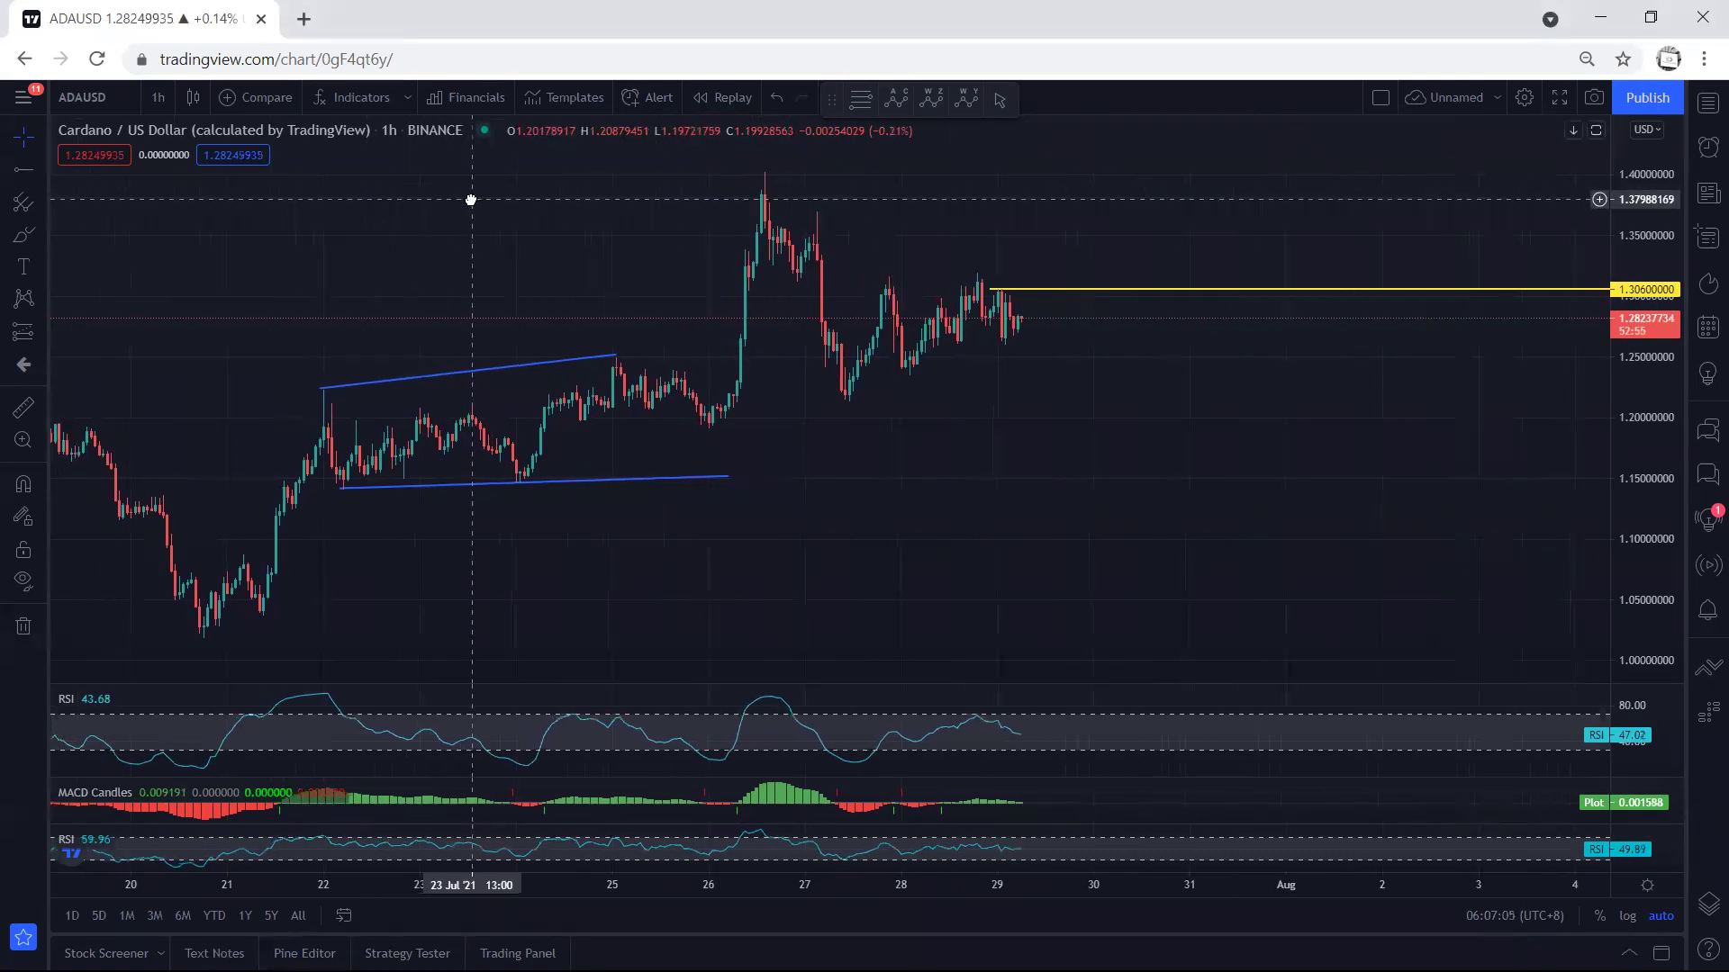